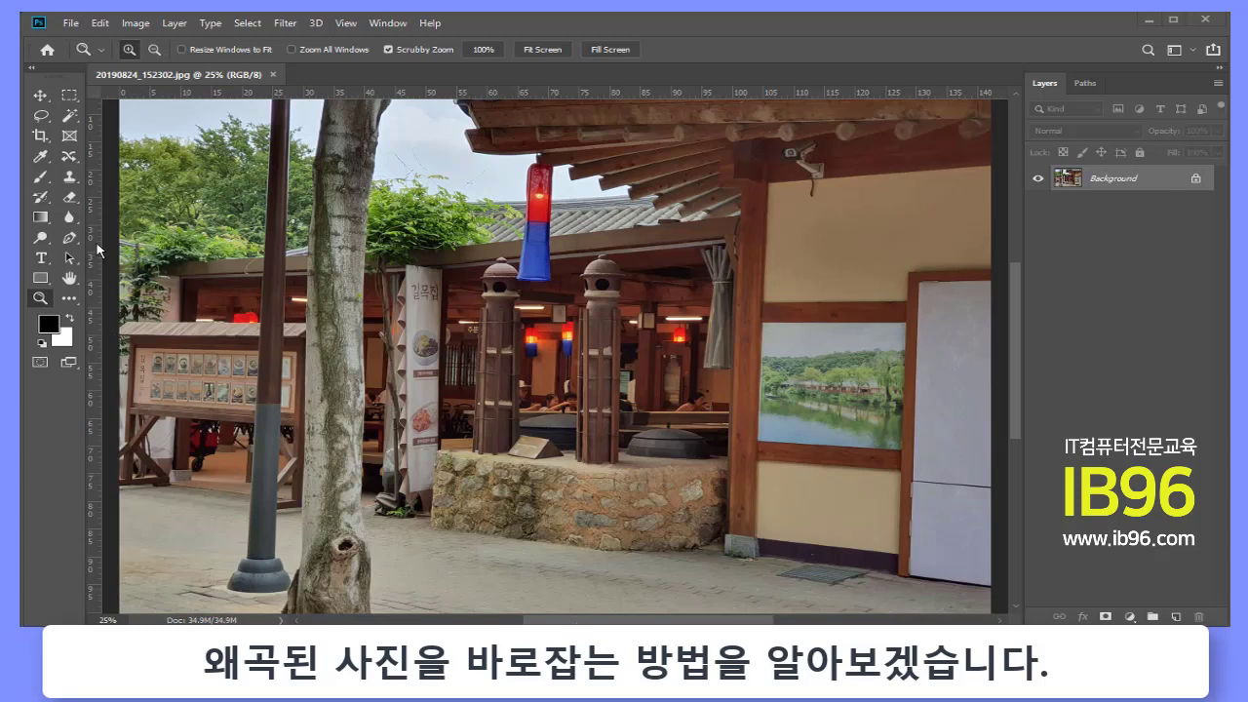
With rulers on, place a vertical guide along the wooden corner post at about 99 cm
click(346, 23)
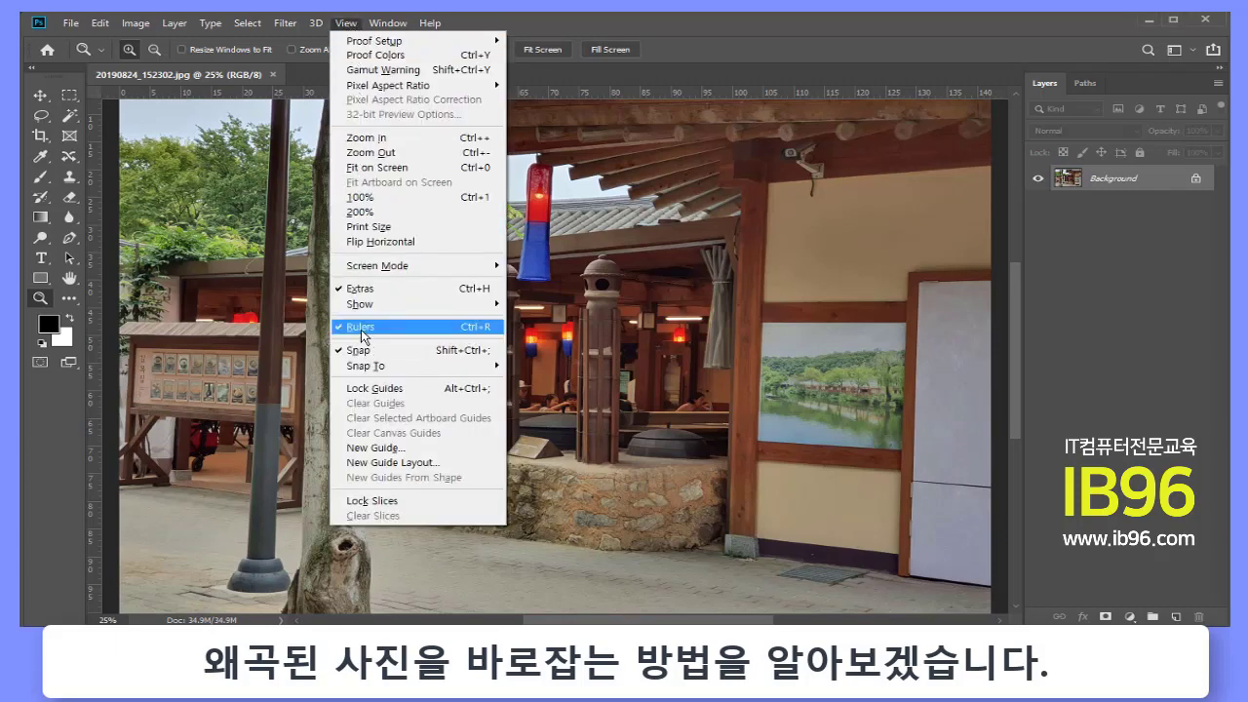
click(676, 38)
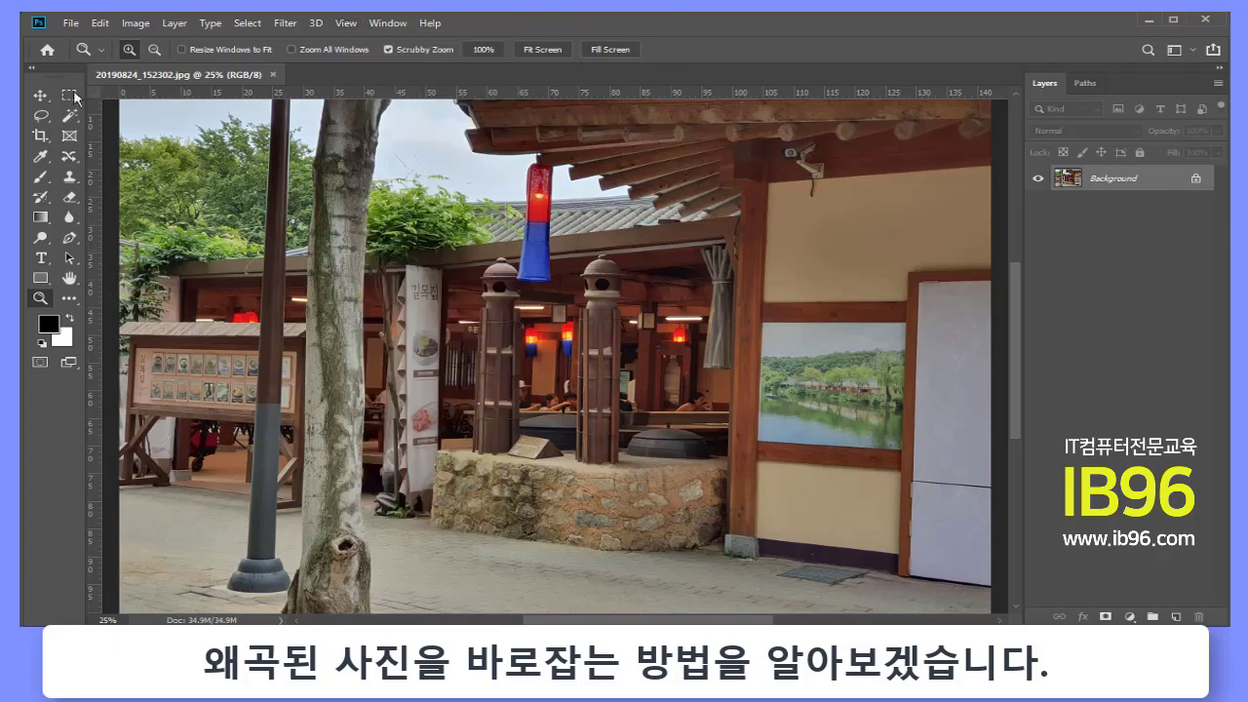
click(35, 94)
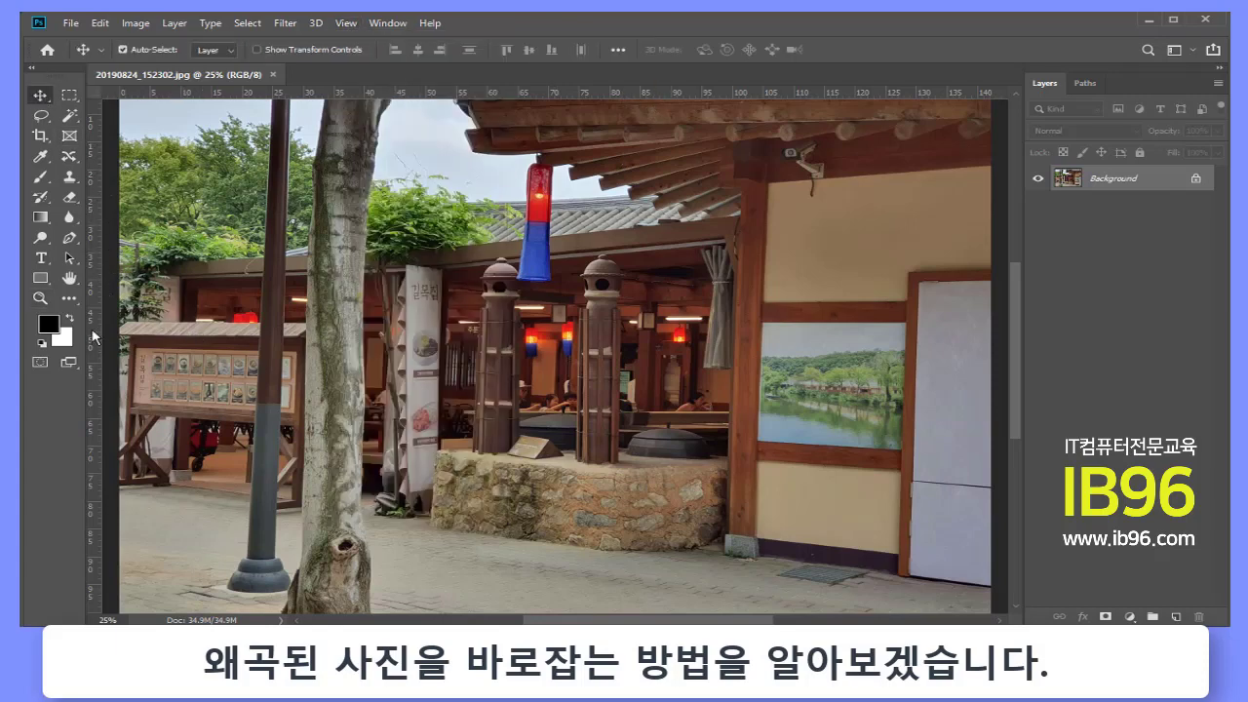
drag(94, 336, 726, 386)
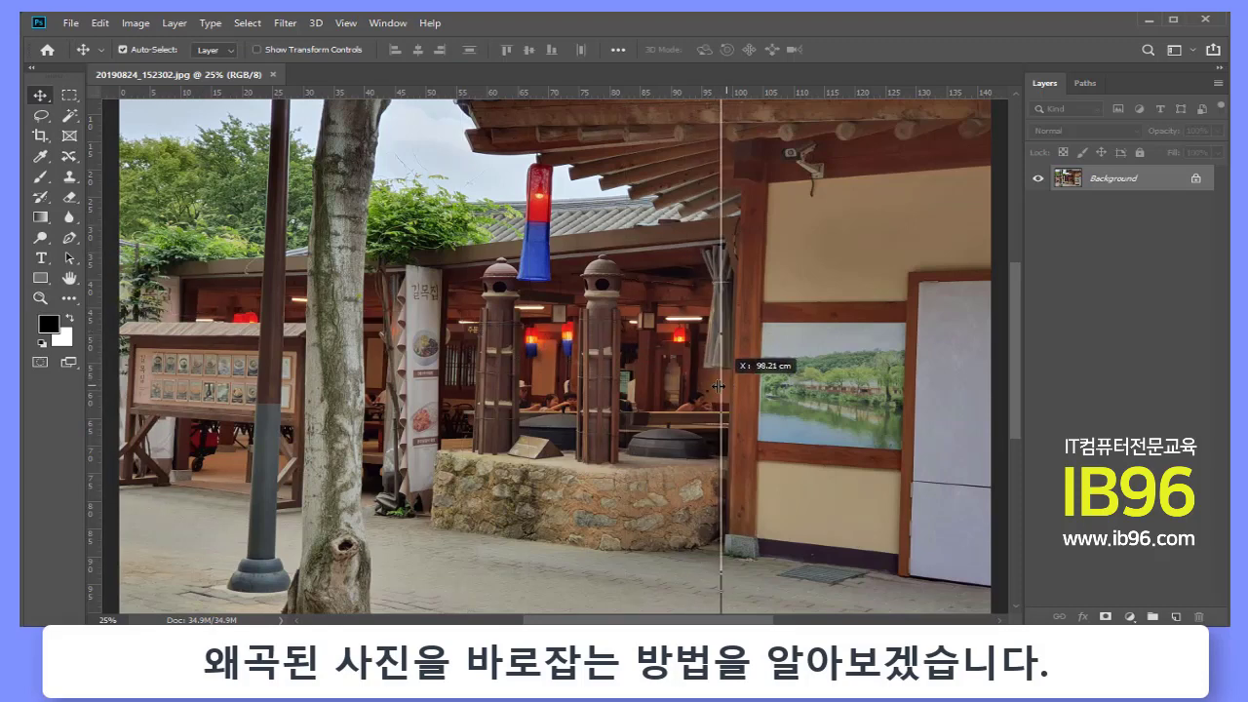
drag(726, 386, 728, 388)
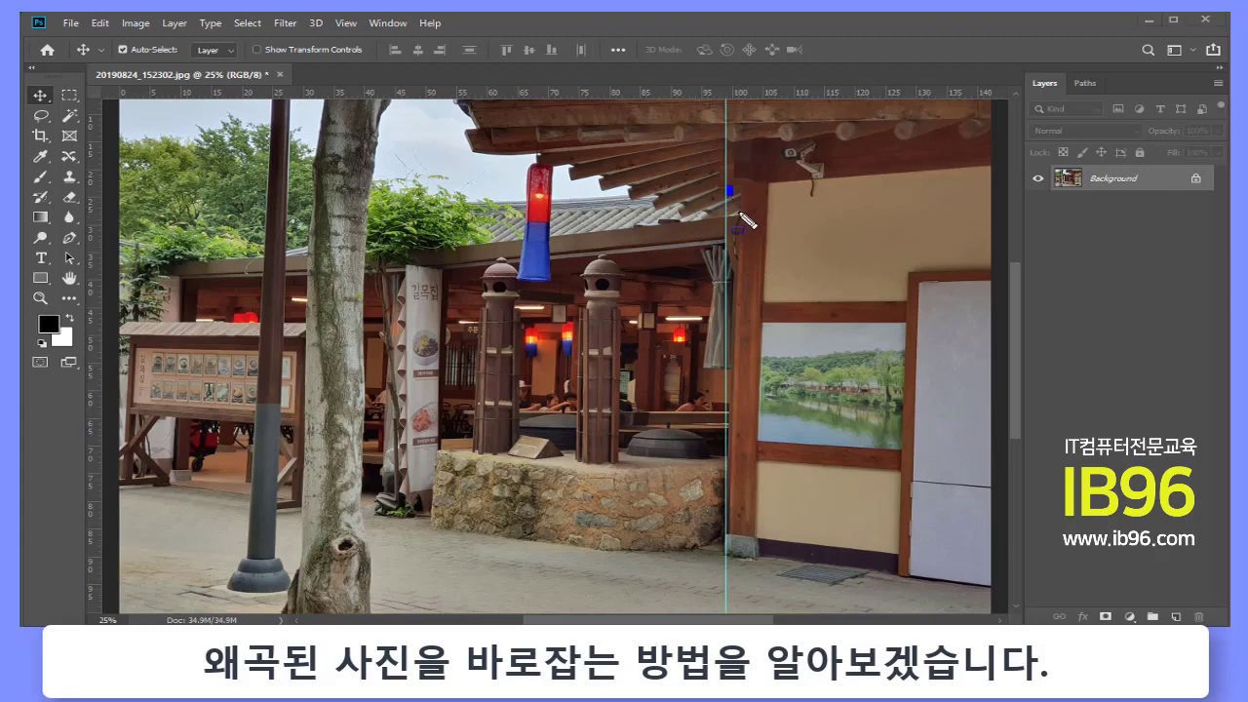
Try extra guides beside the lamp pole, then drag them back into the ruler
drag(727, 186, 742, 221)
mouse_move(283, 191)
mouse_down()
mouse_move(292, 151)
mouse_move(287, 455)
mouse_up()
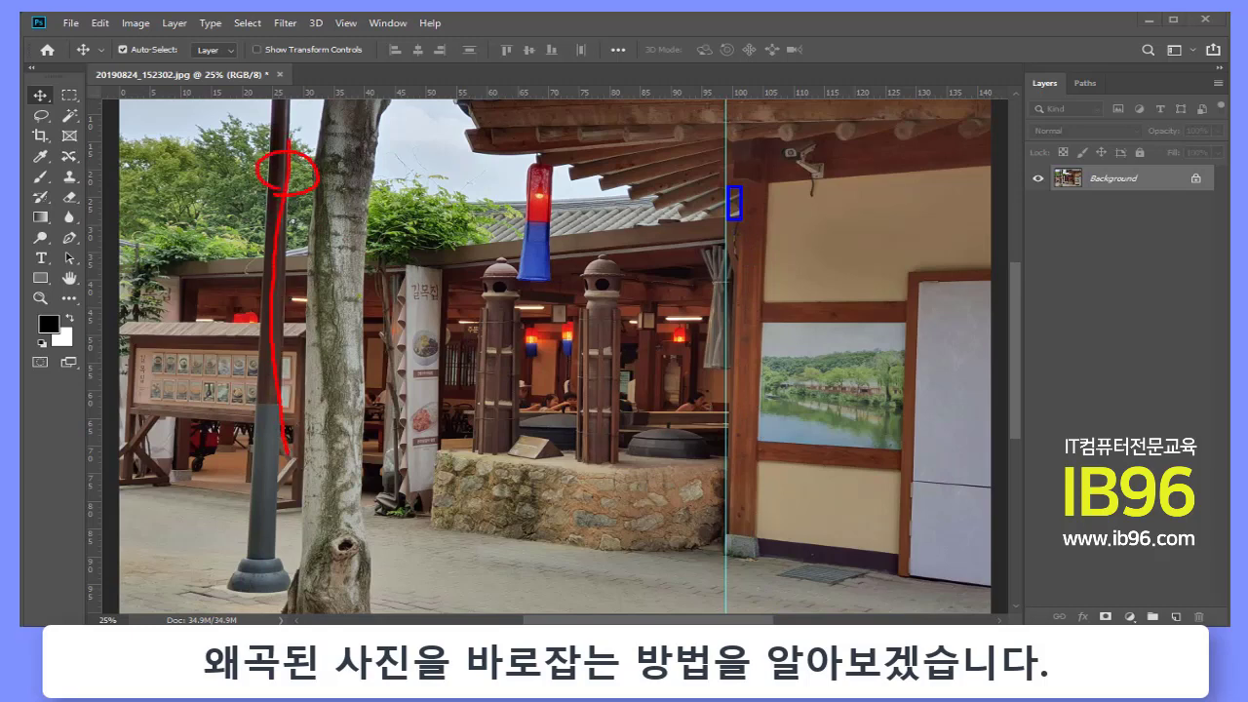
key(Escape)
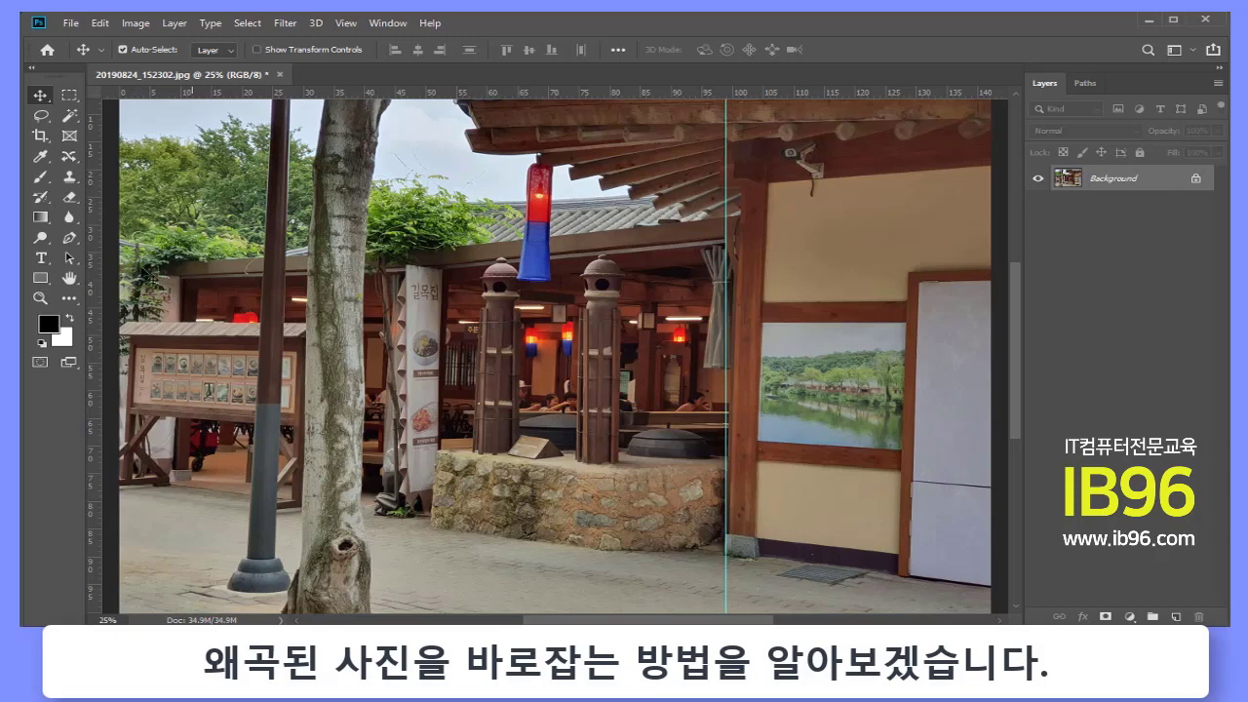
mouse_move(95, 265)
mouse_down()
mouse_move(247, 294)
mouse_move(247, 282)
mouse_up()
mouse_move(97, 175)
mouse_down()
mouse_move(283, 203)
mouse_move(278, 222)
mouse_move(39, 225)
mouse_up()
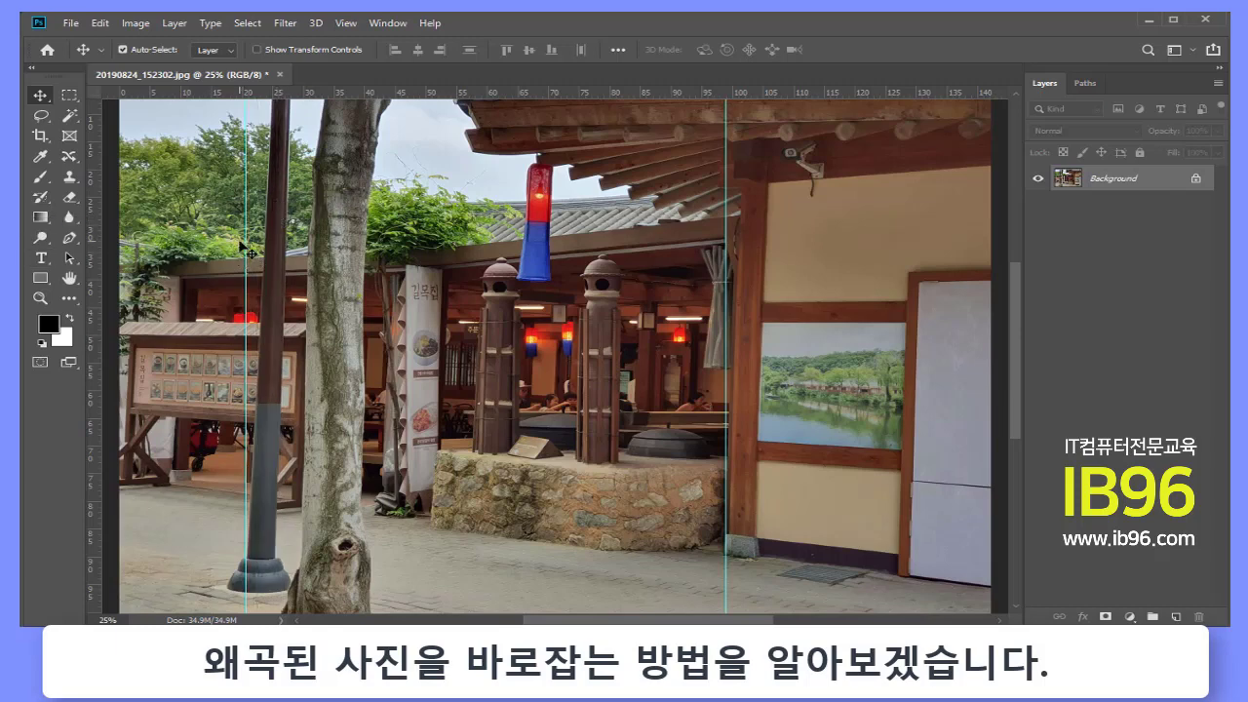
drag(246, 250, 95, 224)
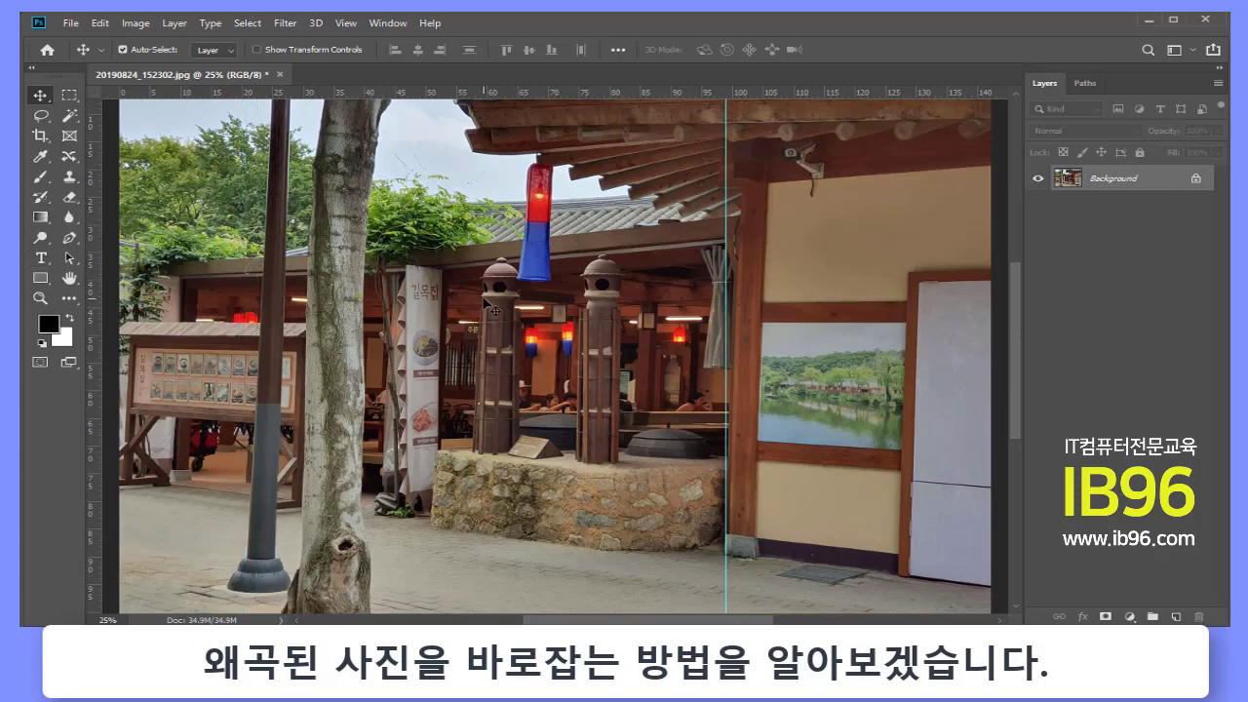
click(40, 297)
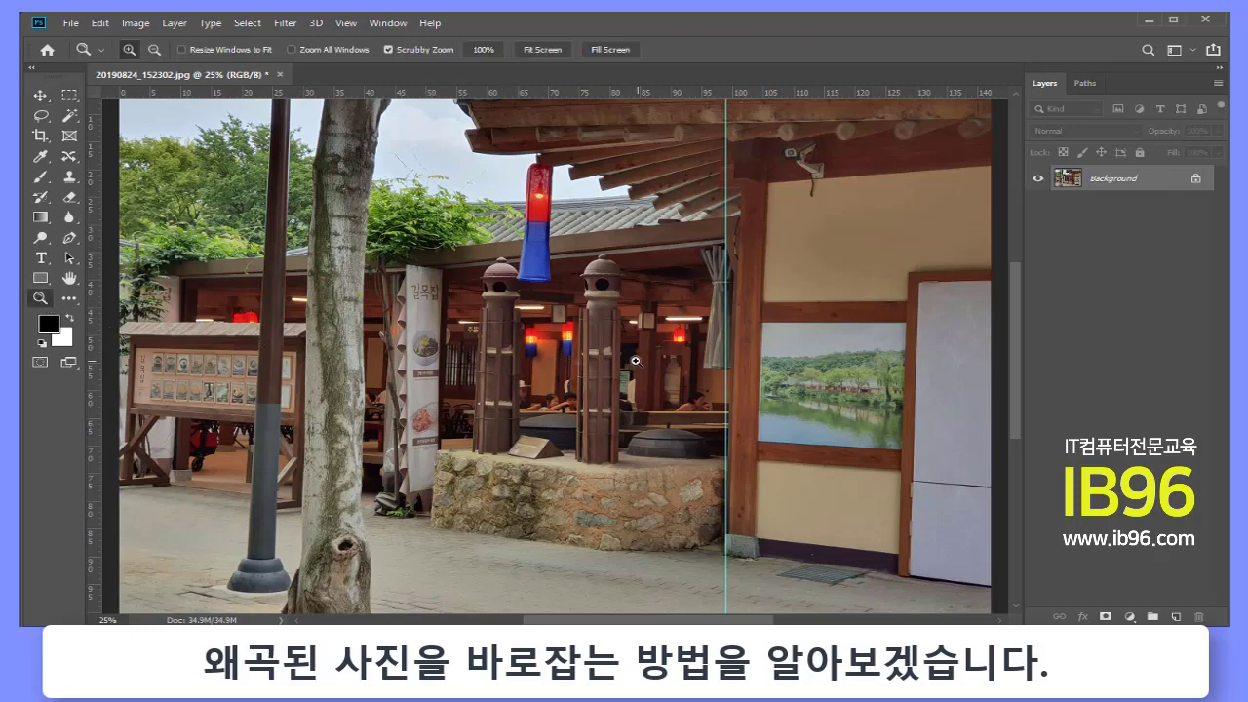
Keep the post guide, add guides at the lamp pole's left and right edges, and select all
alt+click(599, 356)
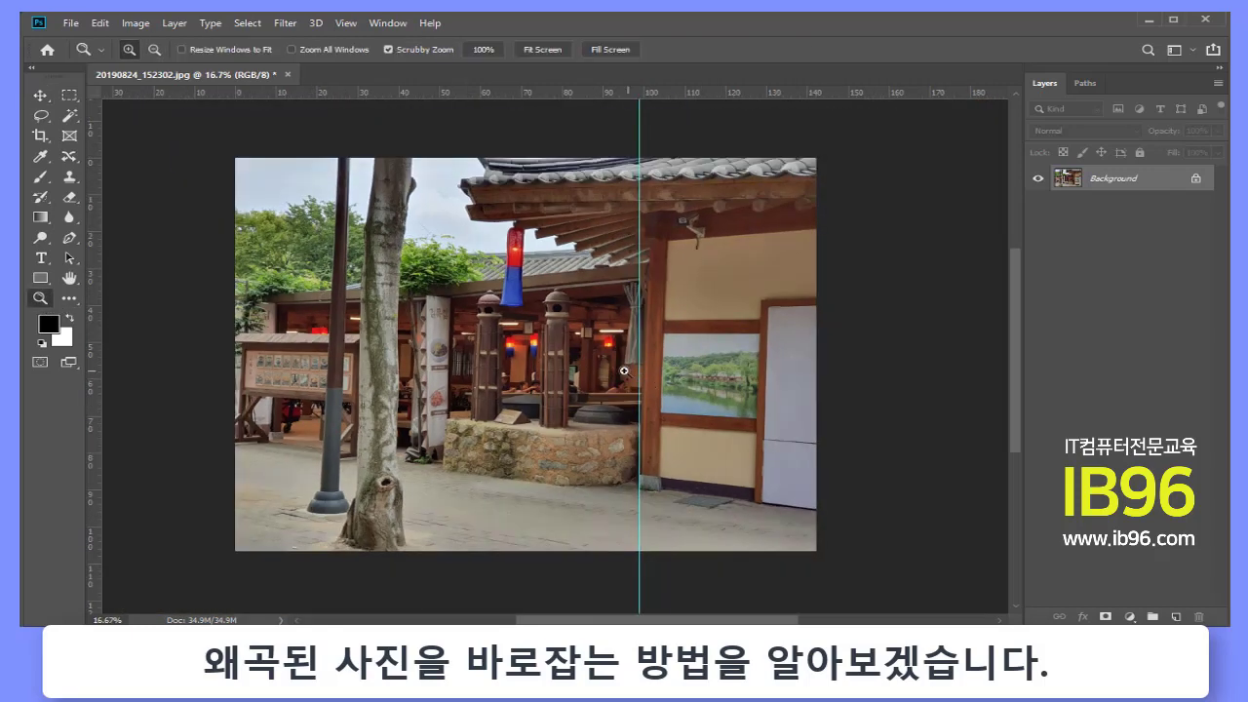
key(v)
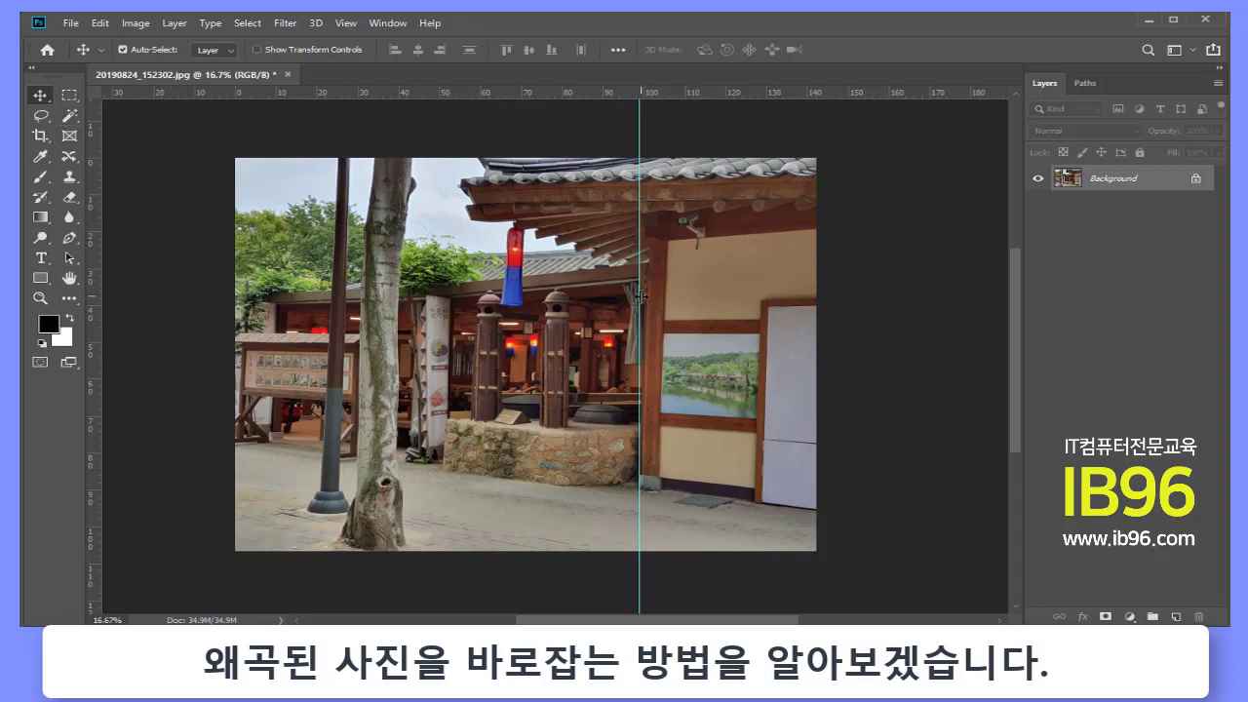
drag(639, 294, 639, 303)
drag(92, 194, 321, 256)
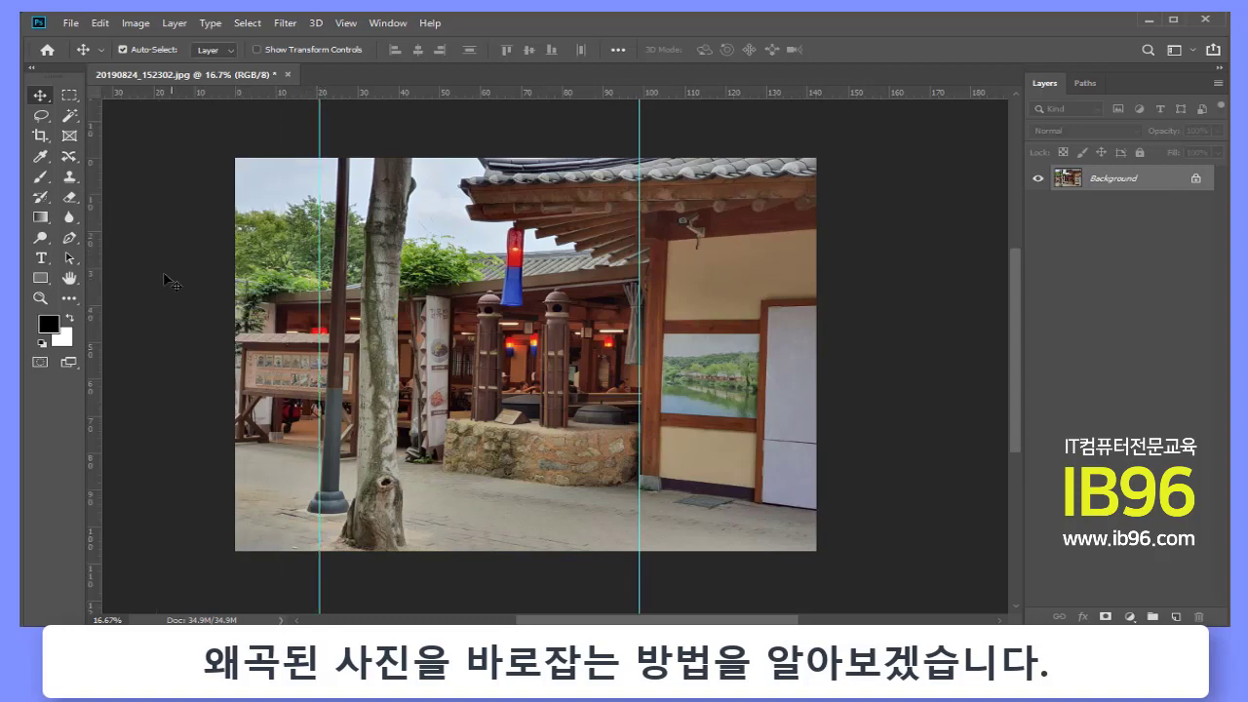
drag(94, 238, 339, 276)
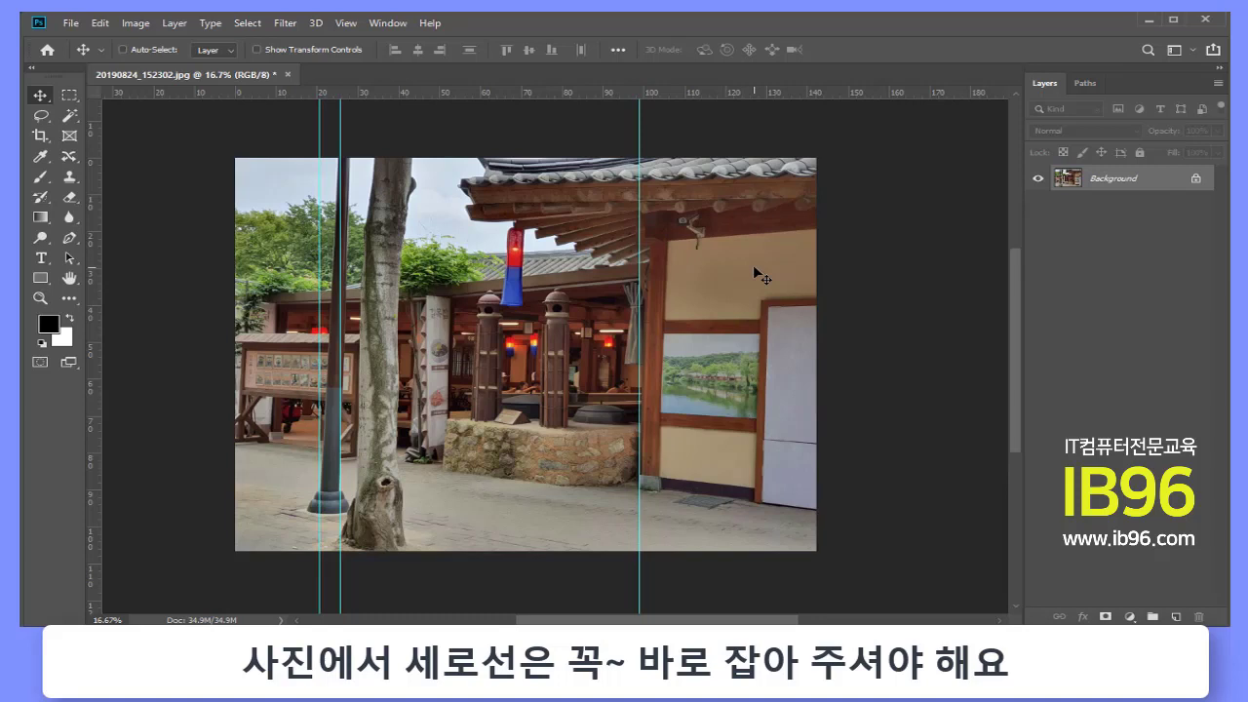
key(ctrl+a)
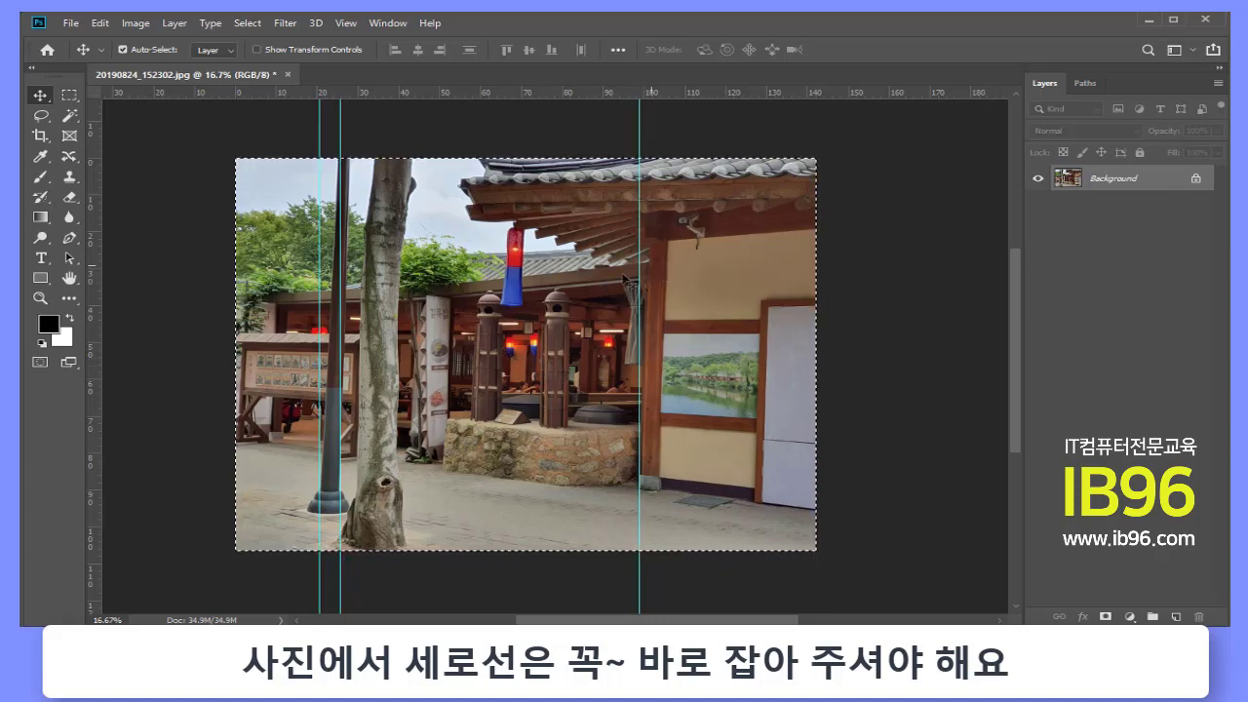
Show the Edit > Transform submenu for the fully selected photo
click(175, 23)
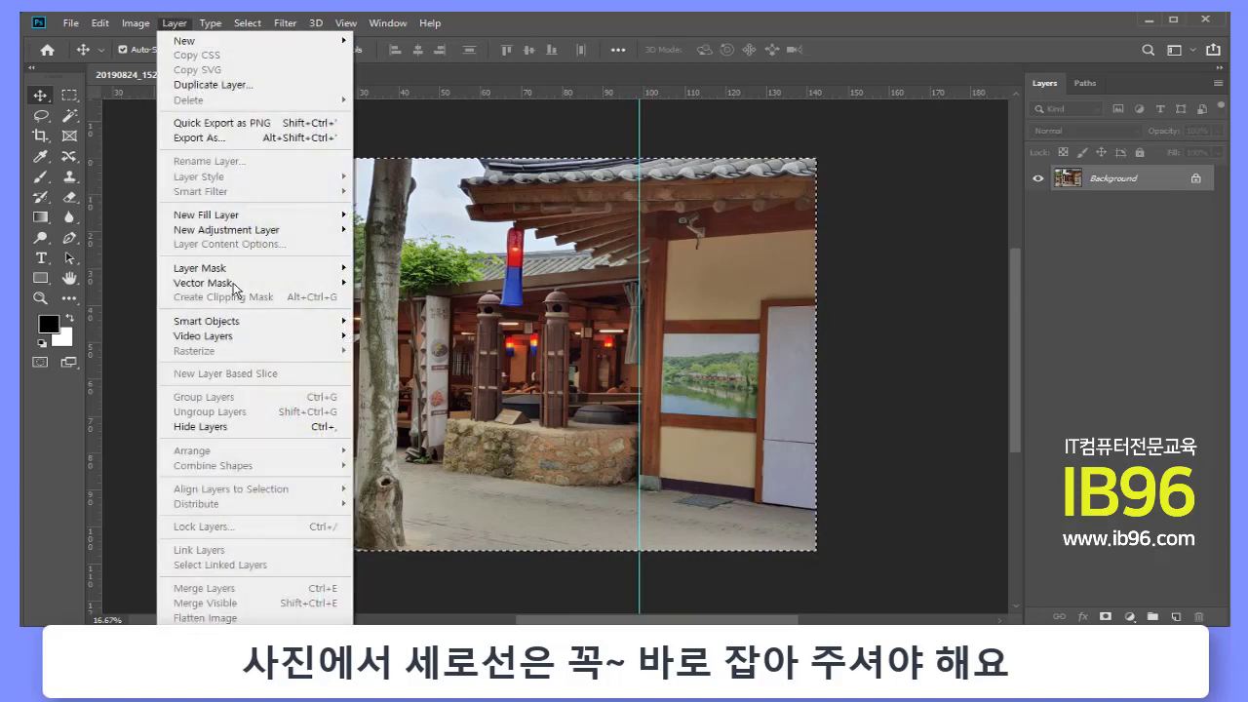
click(497, 32)
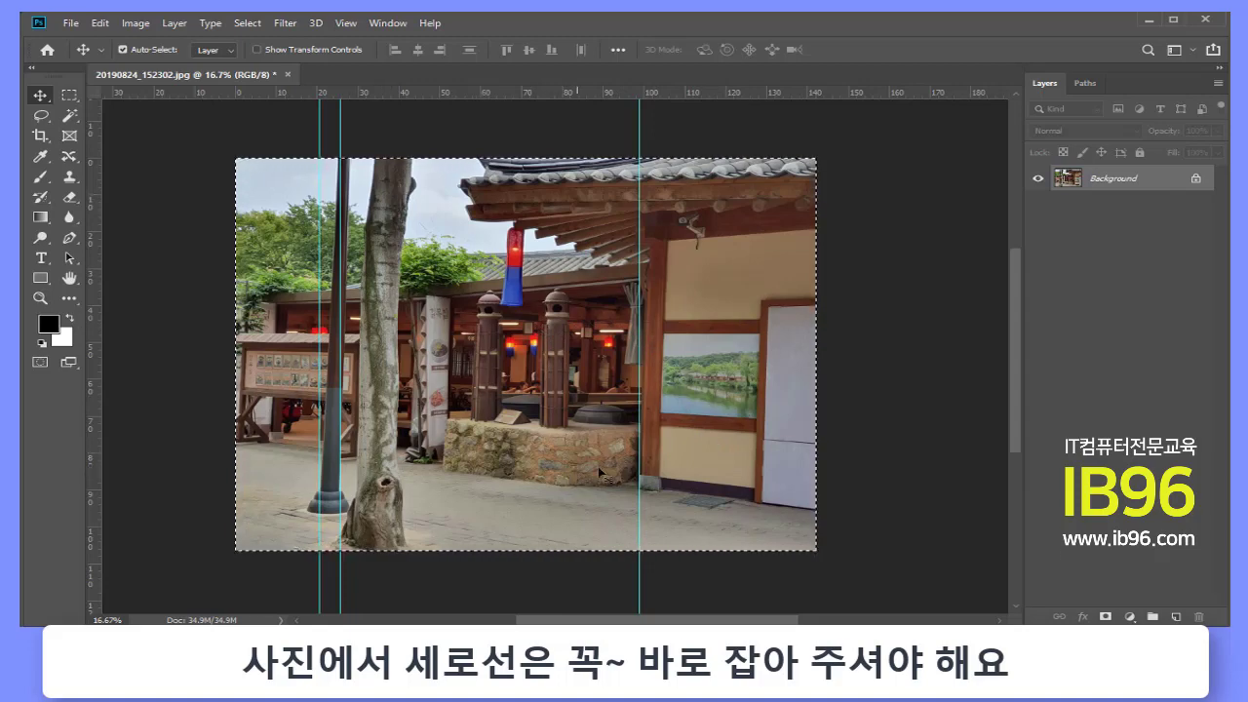
click(102, 23)
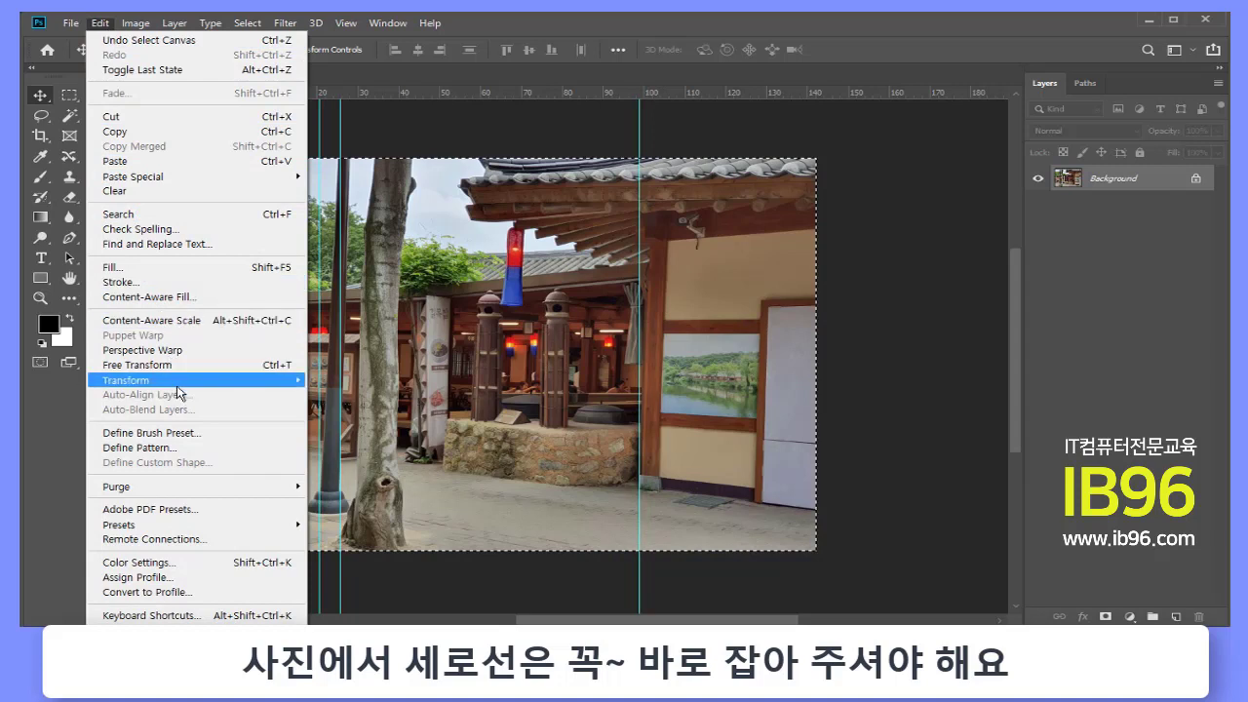
mouse_move(126, 380)
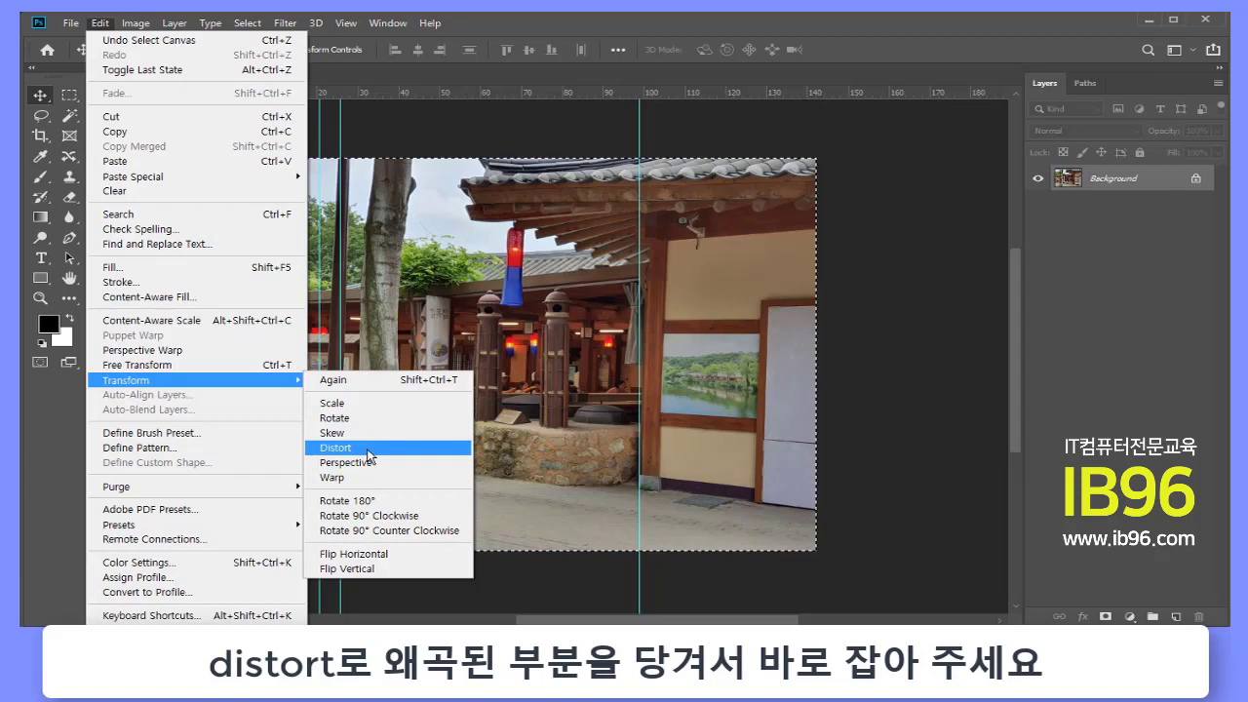
Distort the photo: top-left corner outward, top-right inward, so pole and post match the guides
click(367, 451)
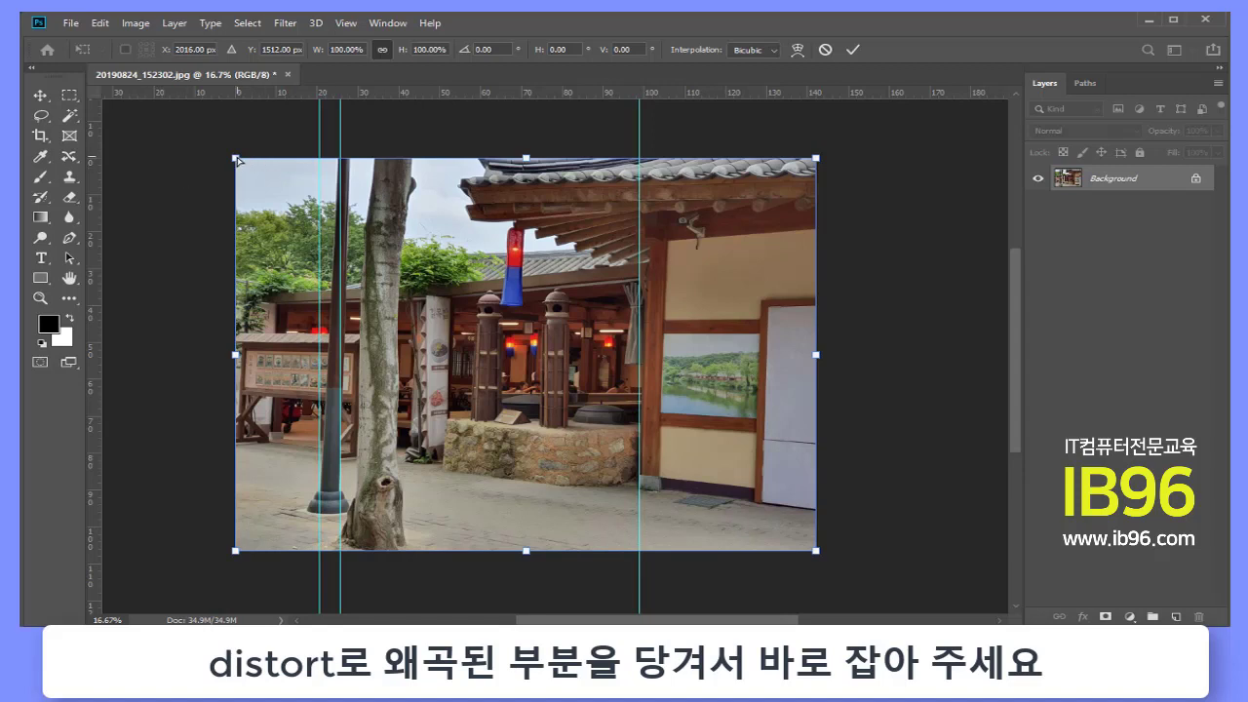
drag(237, 160, 219, 157)
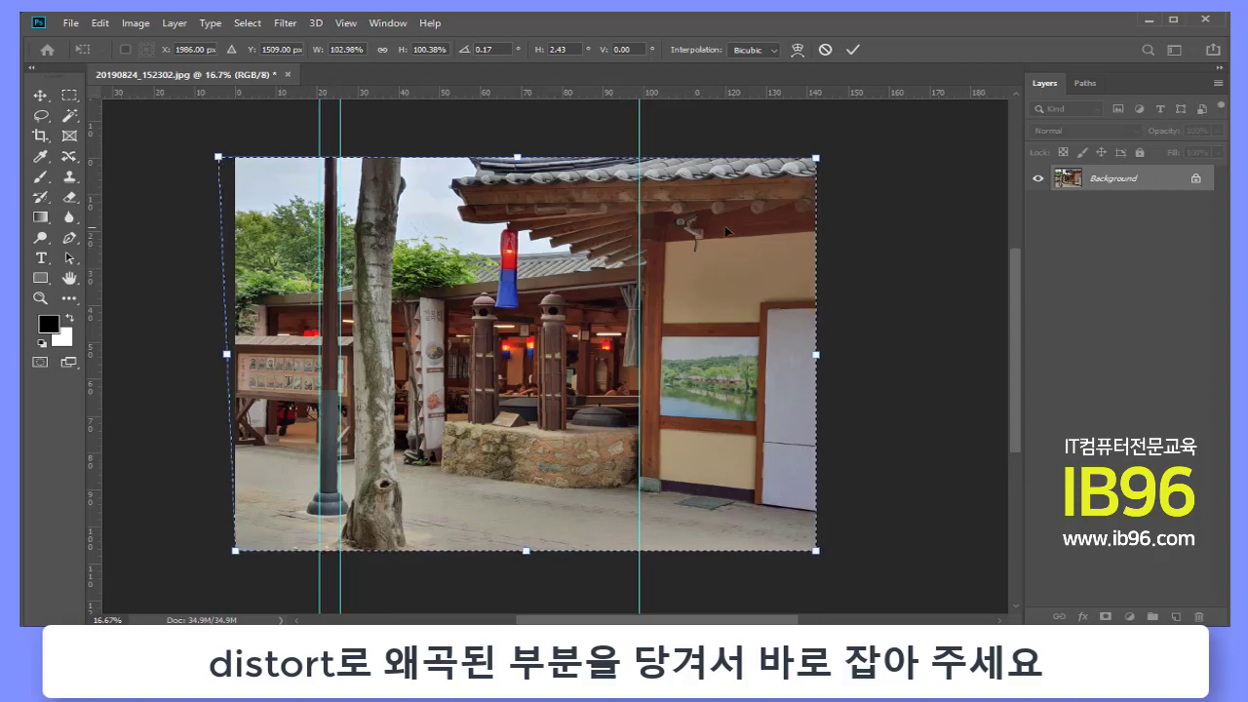
drag(817, 159, 808, 160)
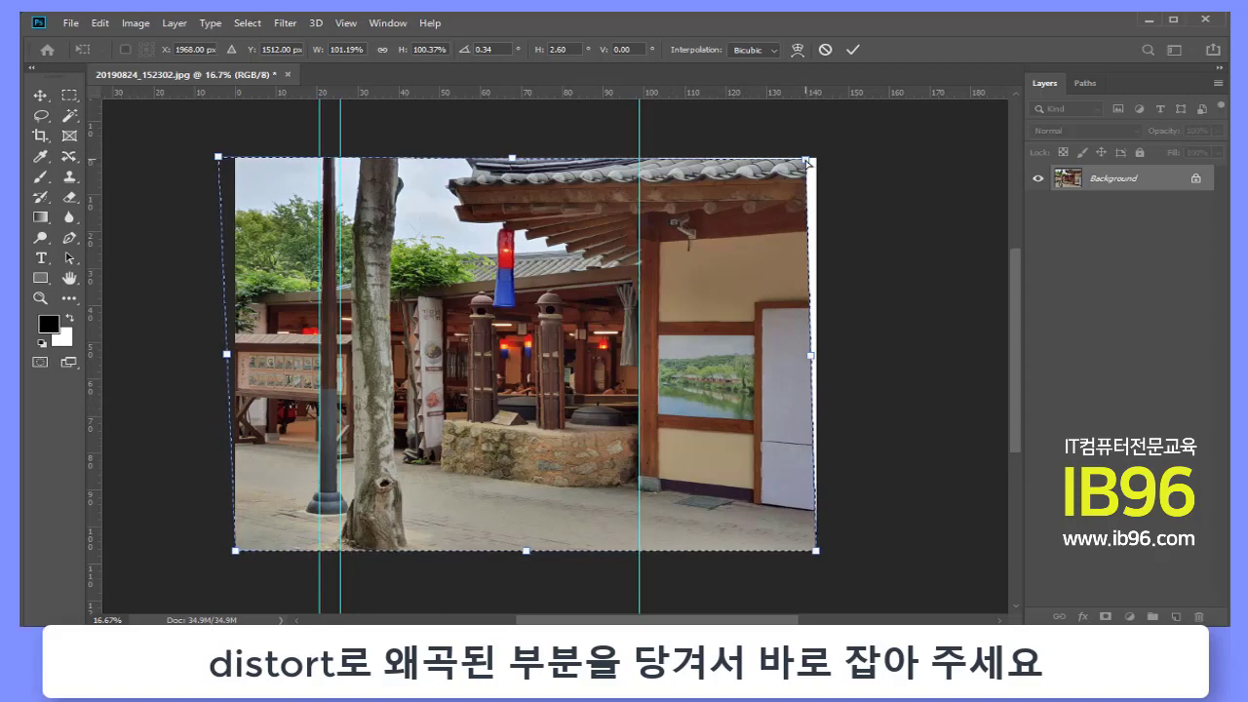
drag(806, 160, 804, 167)
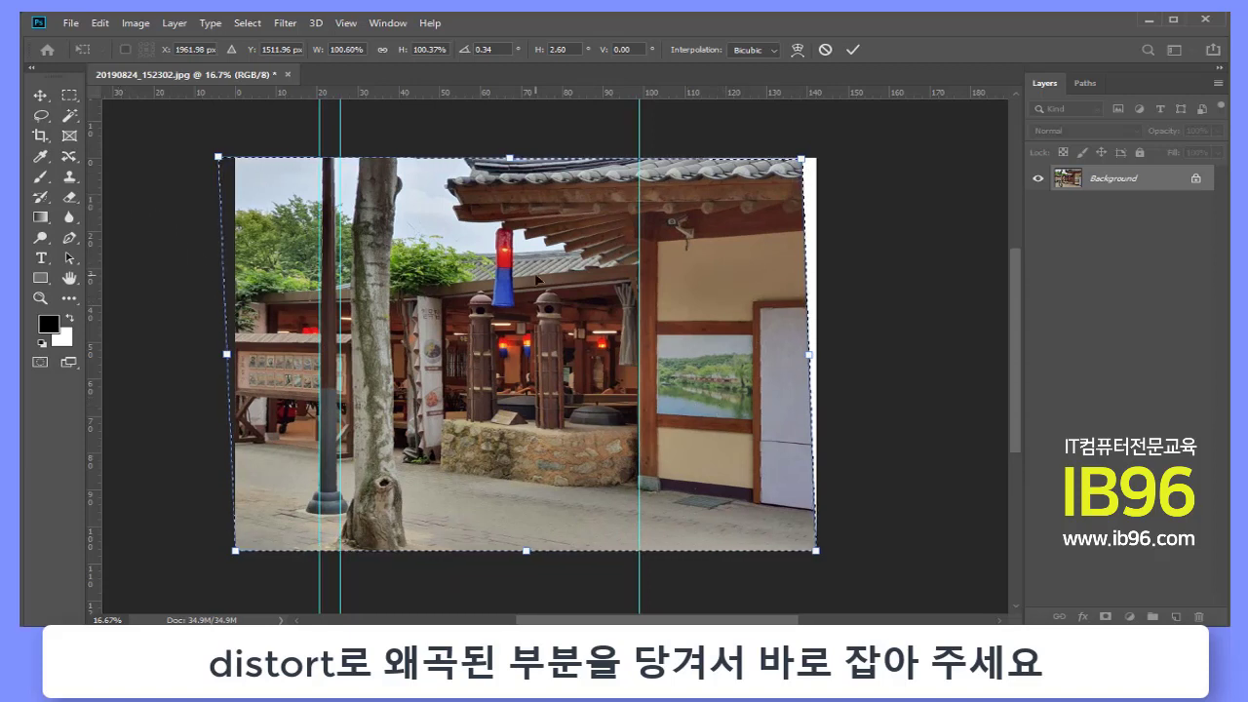
double_click(540, 281)
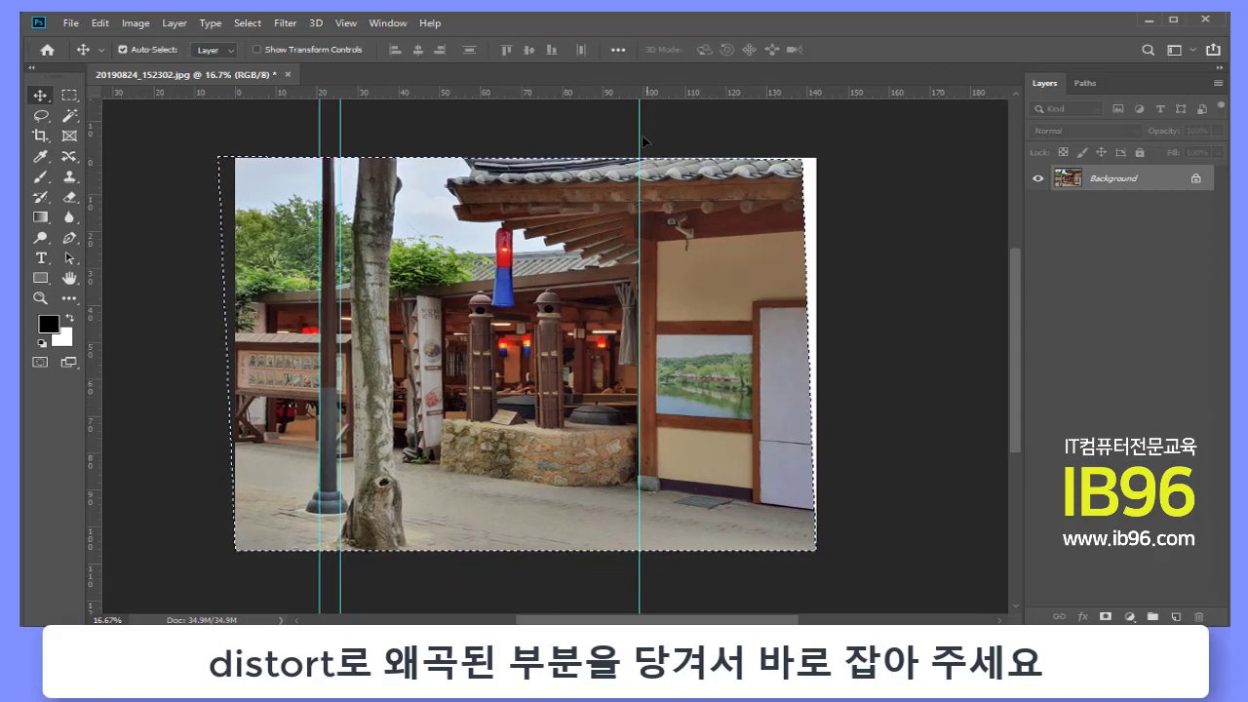
Clear all vertical guides from the temple photo and deselect it
mouse_move(95, 151)
mouse_down()
mouse_move(595, 222)
mouse_move(751, 228)
mouse_up()
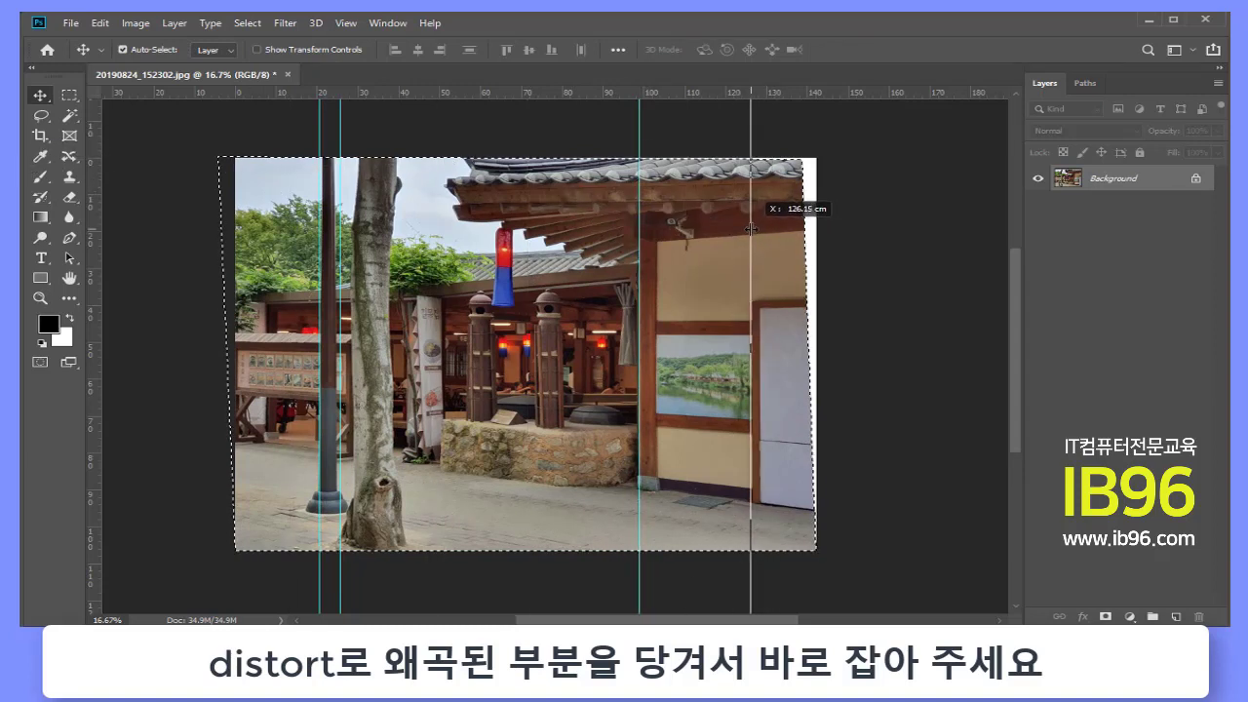
drag(751, 228, 749, 93)
drag(638, 146, 638, 93)
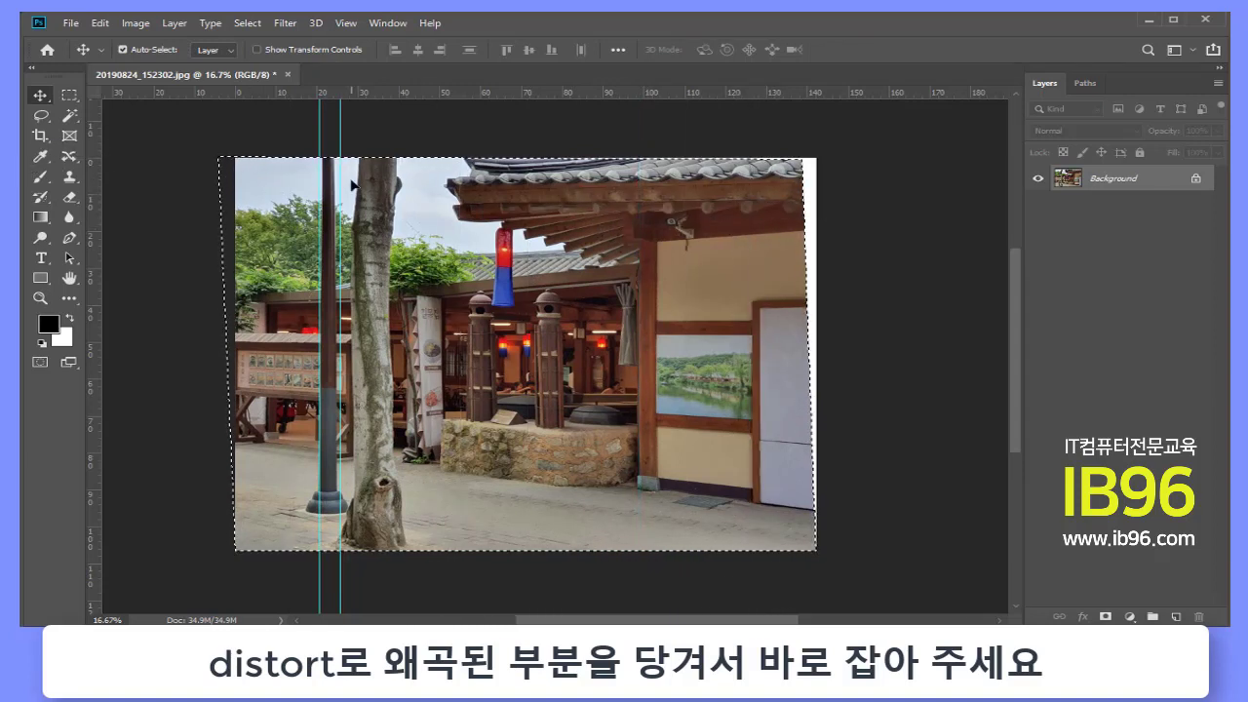
drag(340, 176, 95, 177)
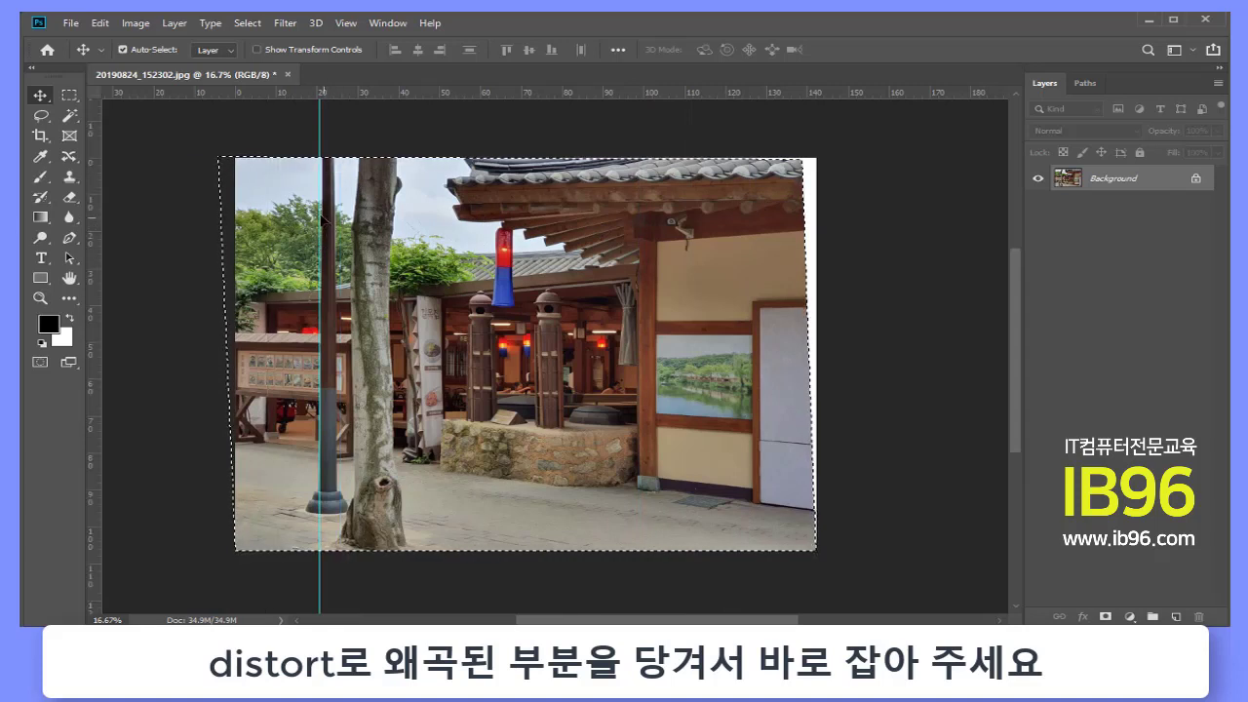
drag(312, 216, 95, 219)
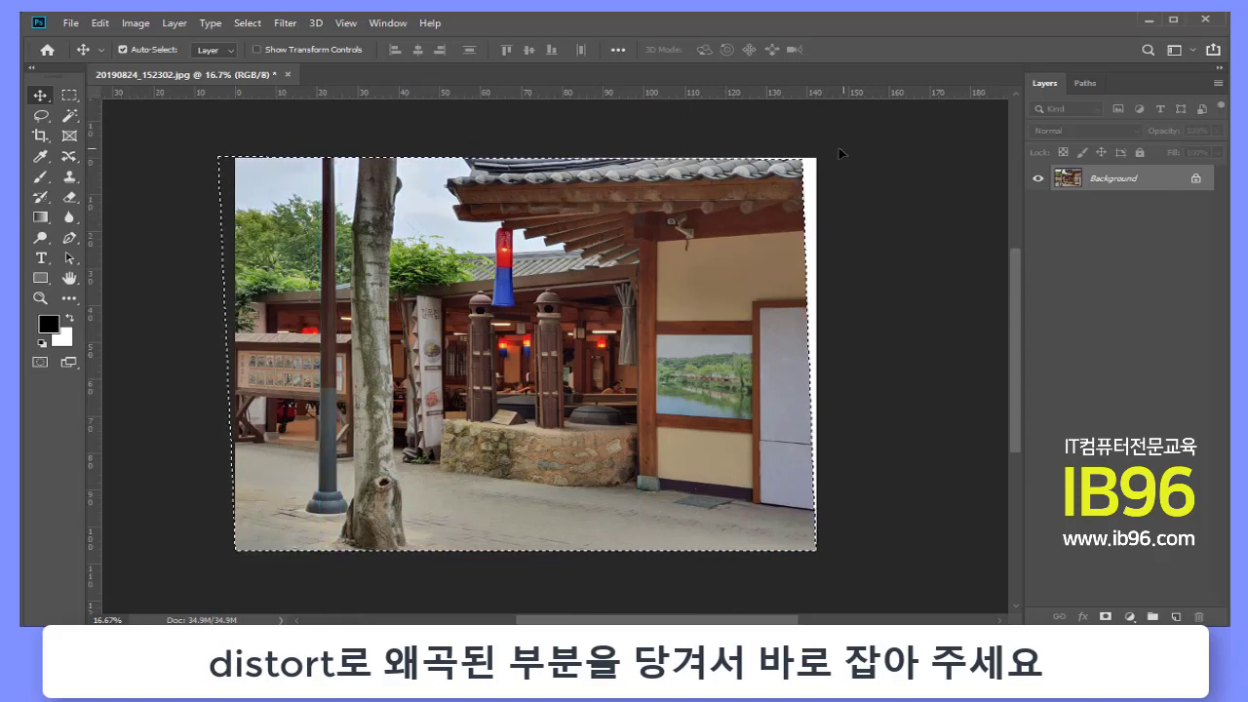
key(ctrl+d)
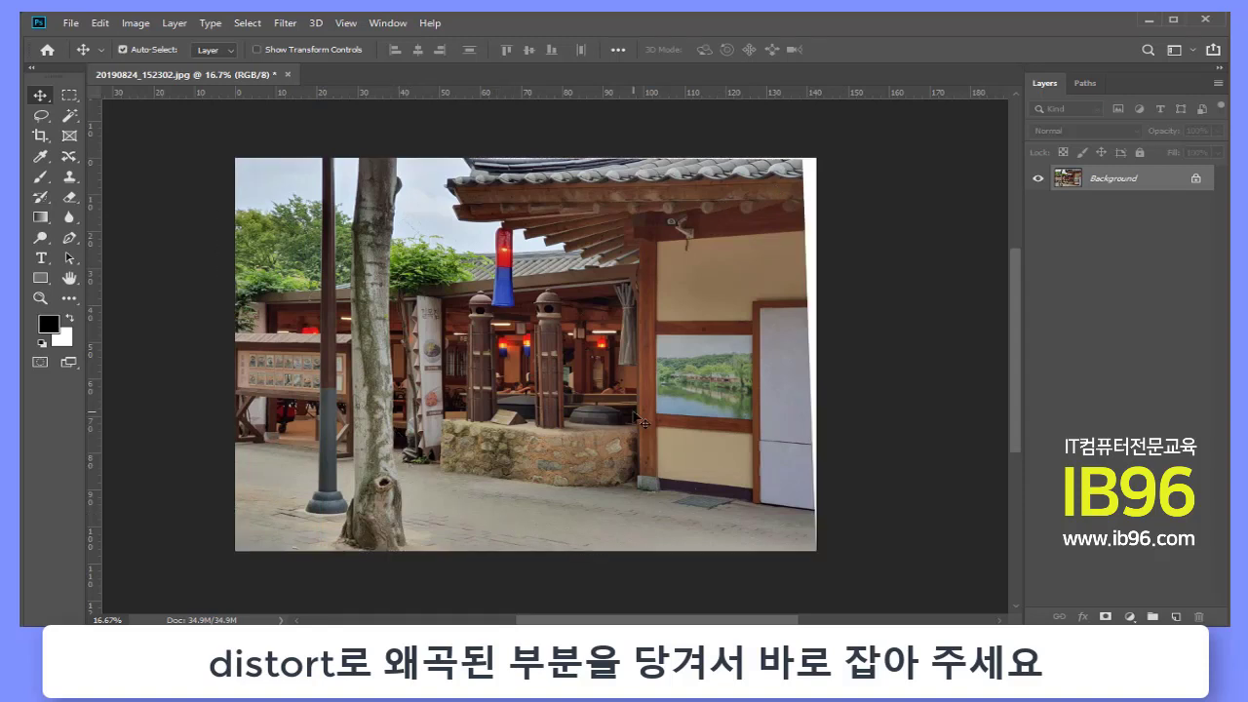
Add recheck guides beside the lamp pole, drop the extra one, and select all
drag(95, 234, 319, 234)
drag(94, 234, 339, 234)
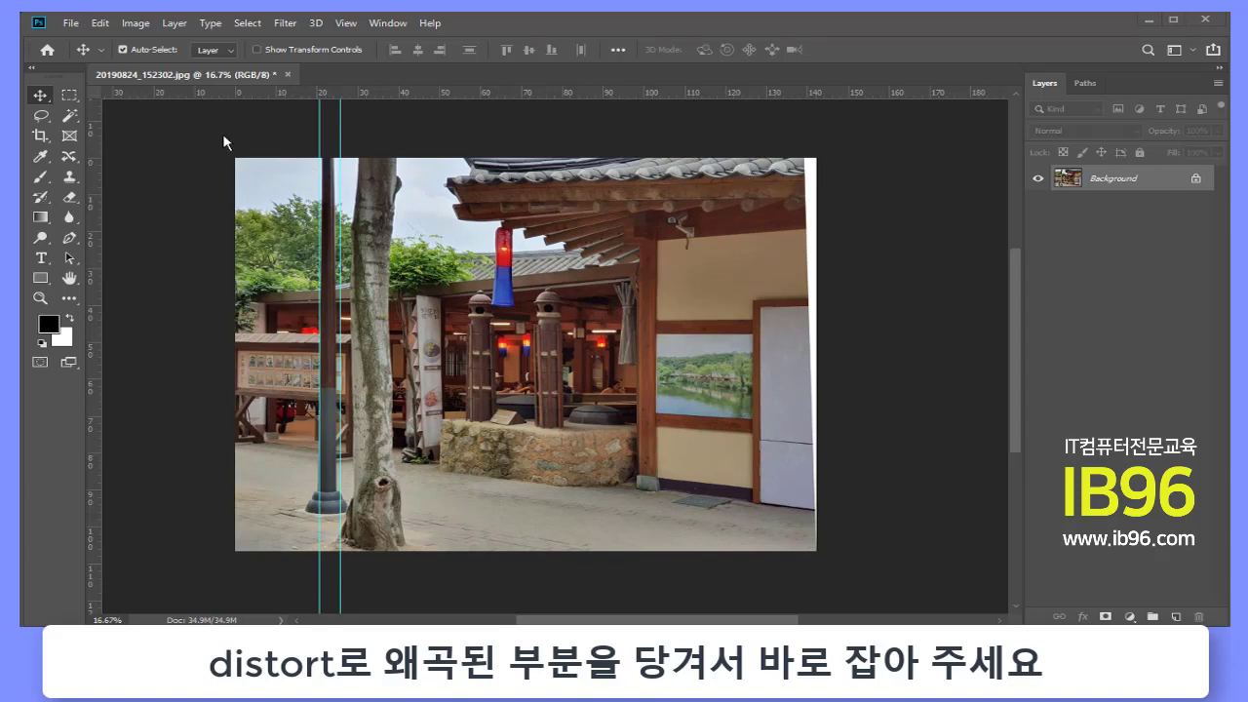
click(125, 49)
click(406, 172)
key(ctrl+a)
click(123, 49)
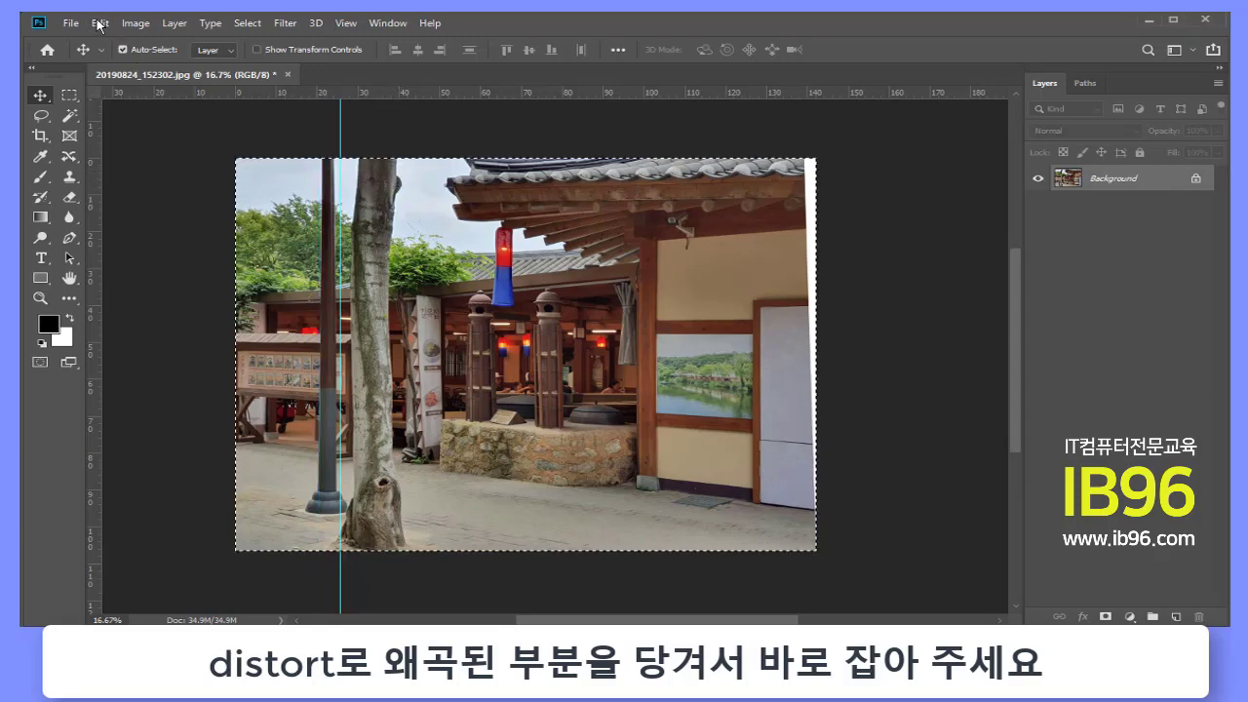
With snapping off, distort the top-left corner slightly, commit, and move the guide aside
click(99, 22)
mouse_move(126, 381)
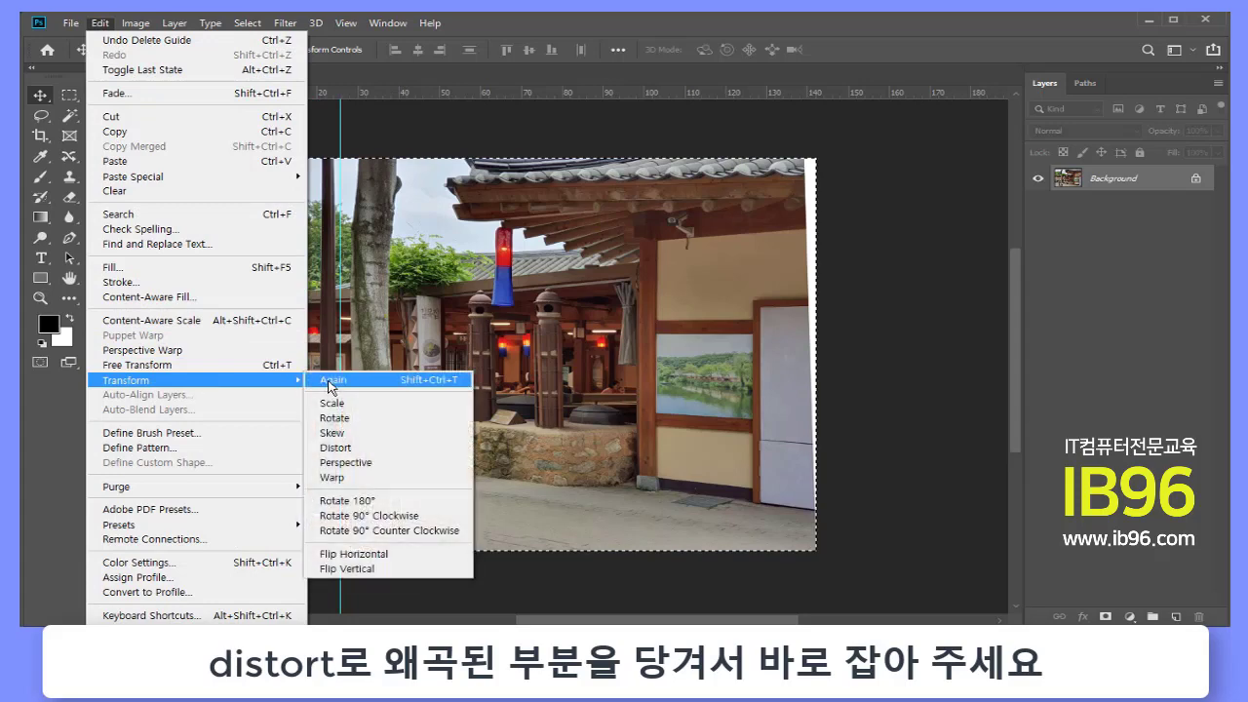
click(361, 449)
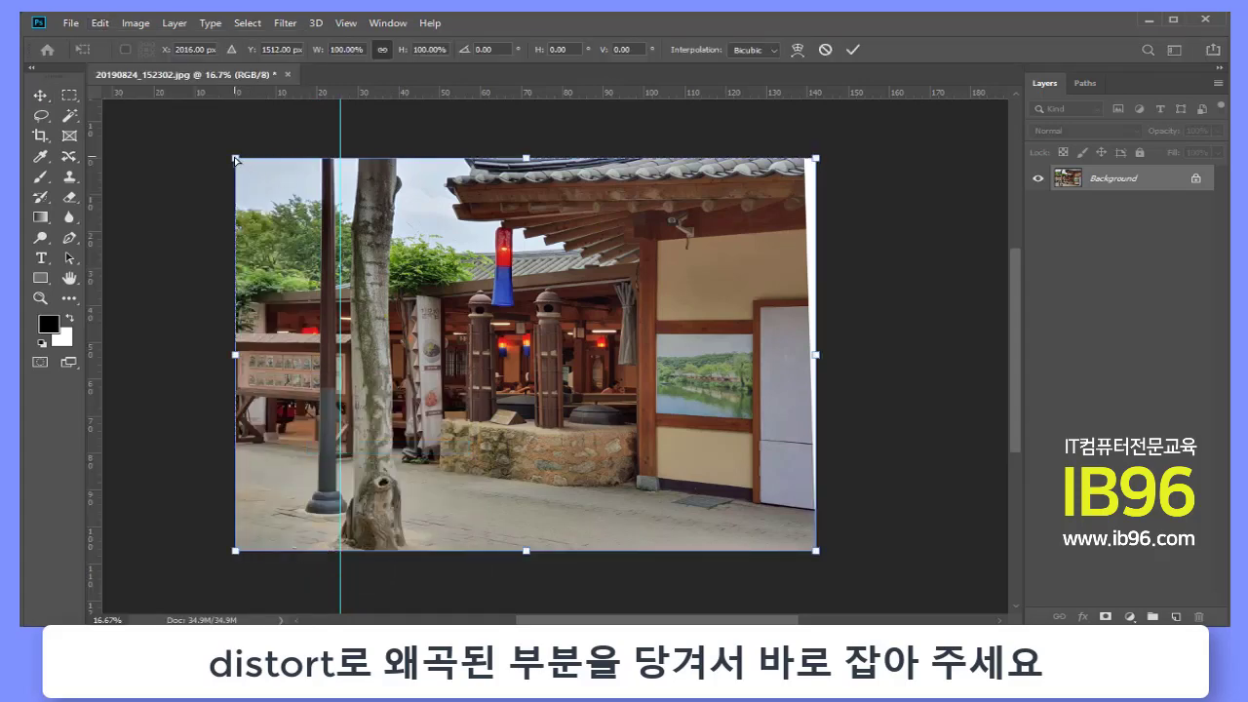
drag(239, 161, 239, 160)
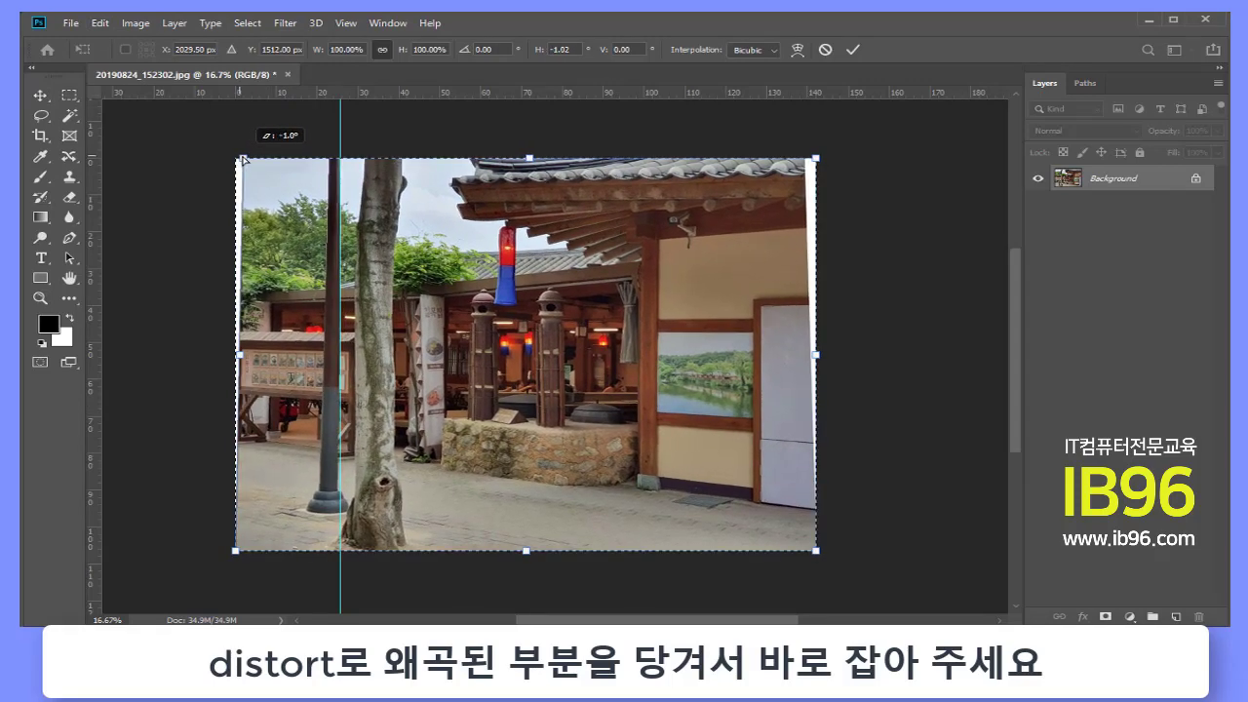
click(371, 49)
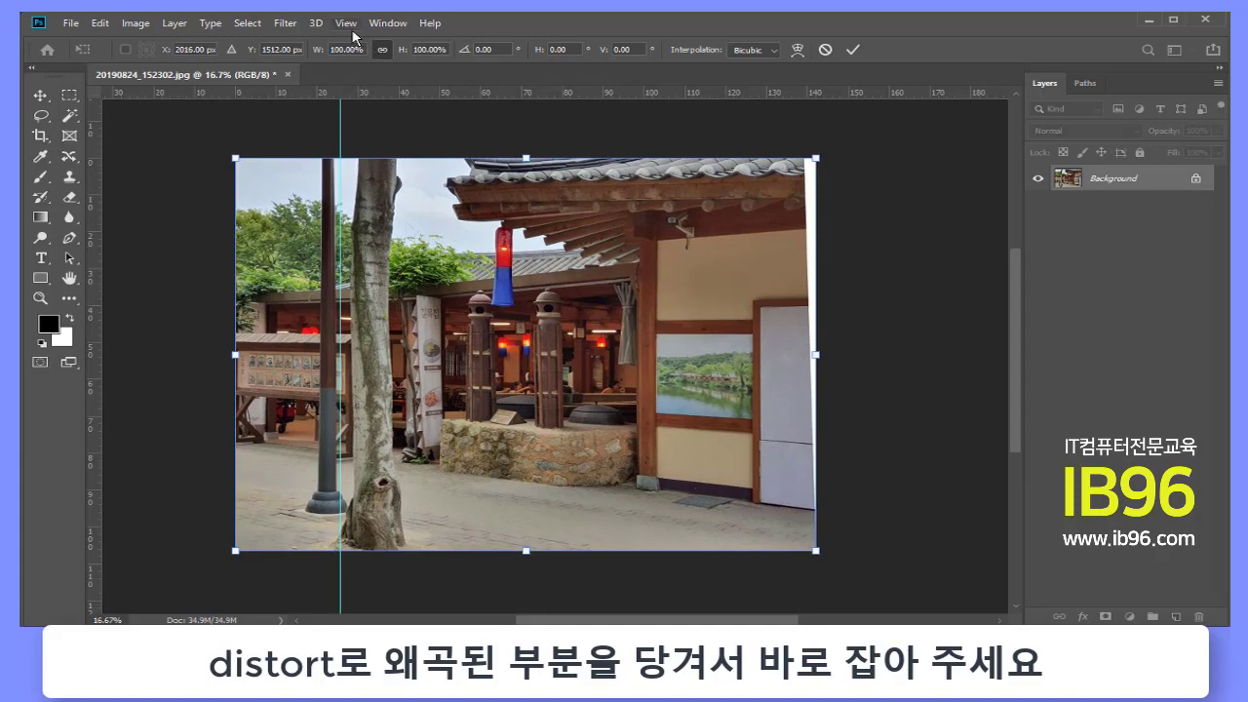
click(350, 27)
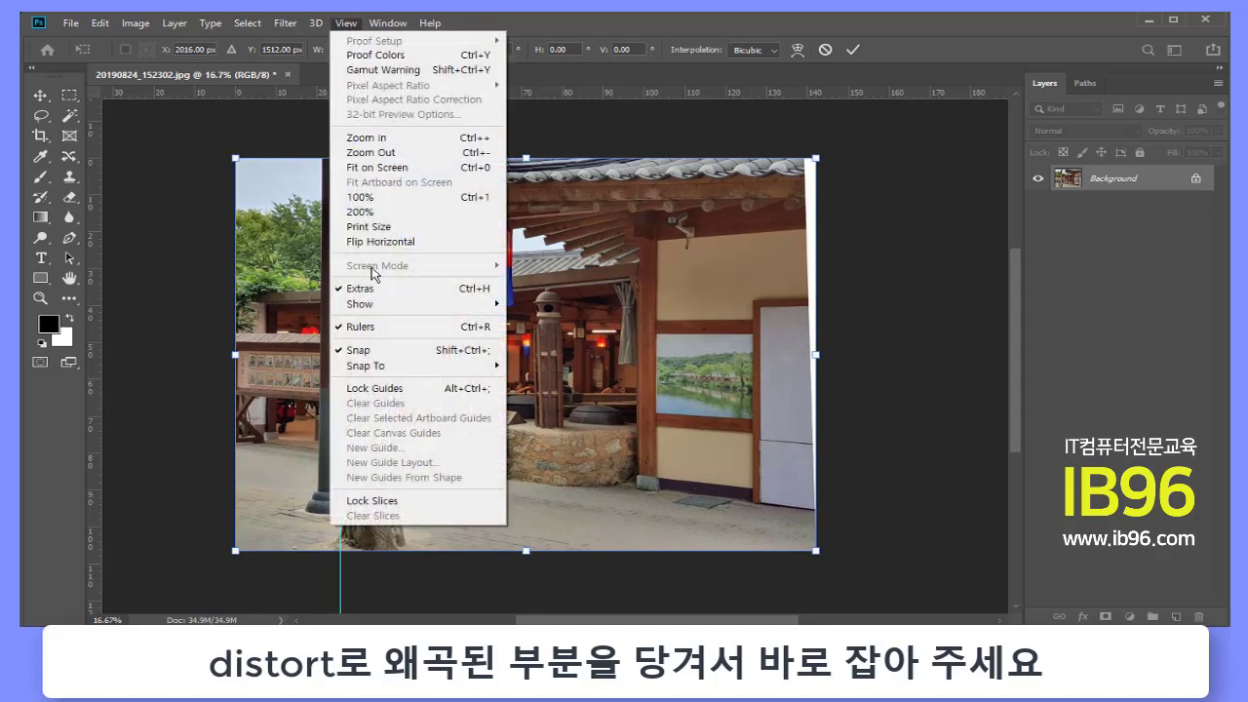
click(344, 358)
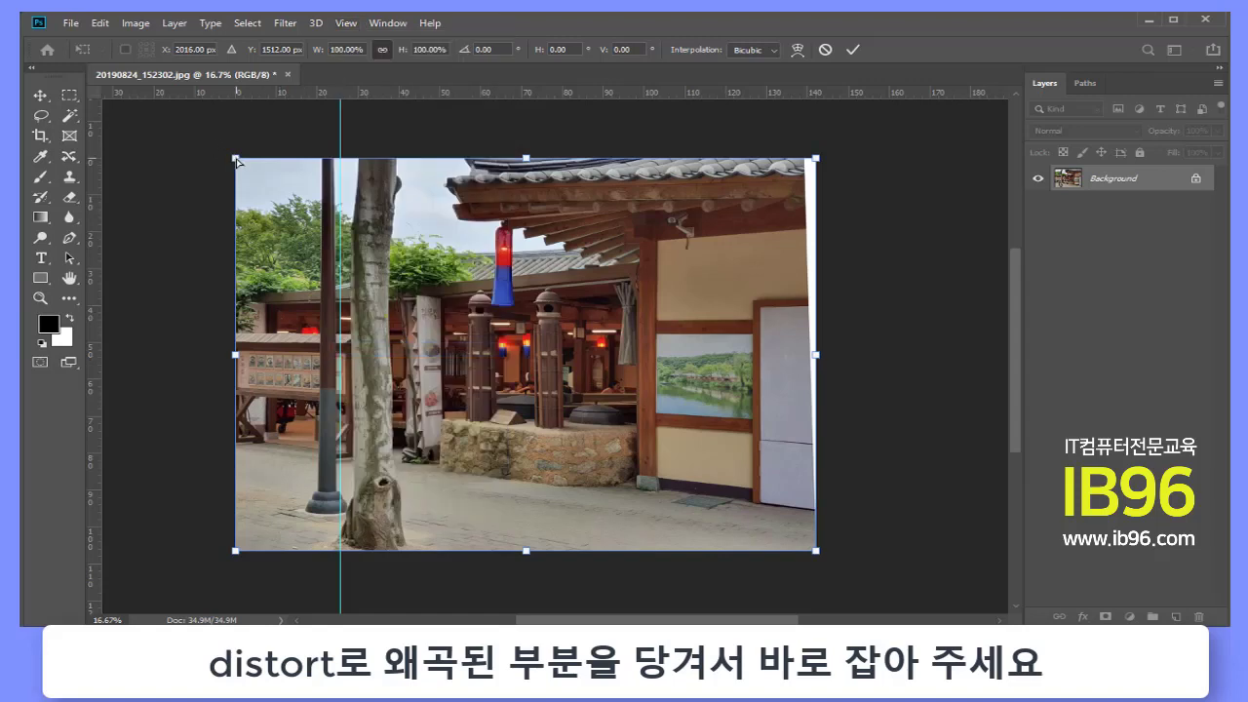
drag(237, 161, 239, 163)
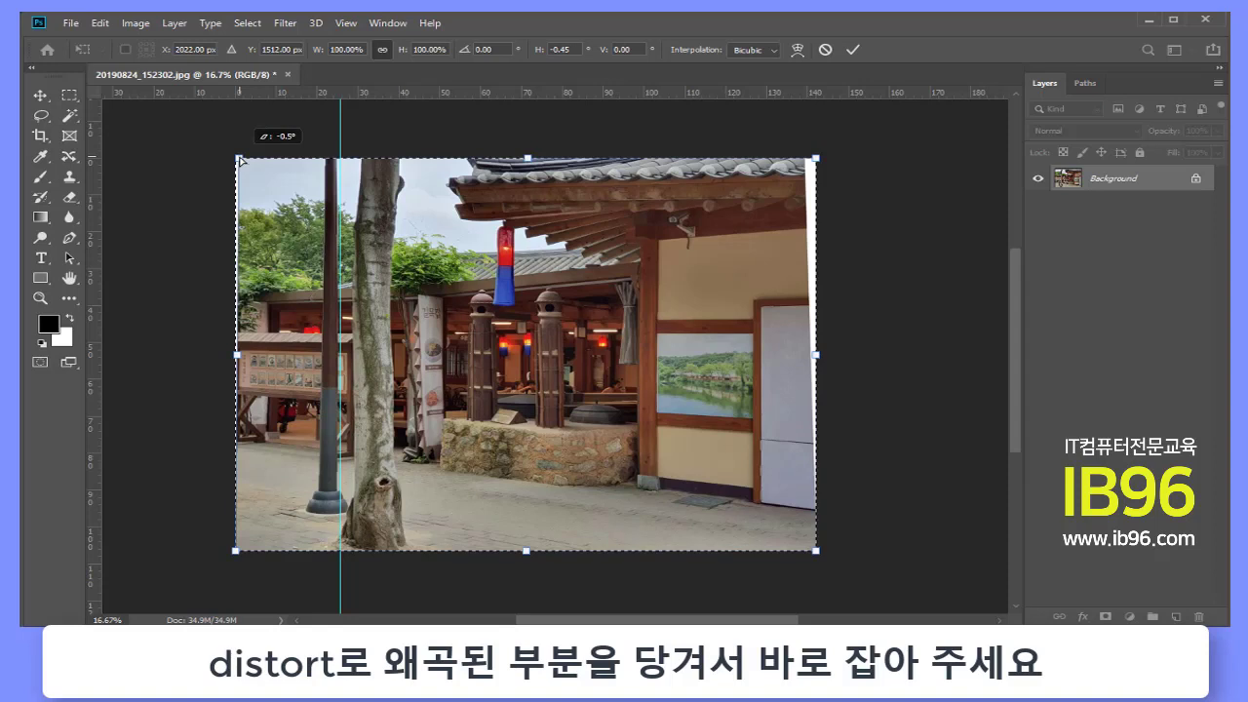
key(Return)
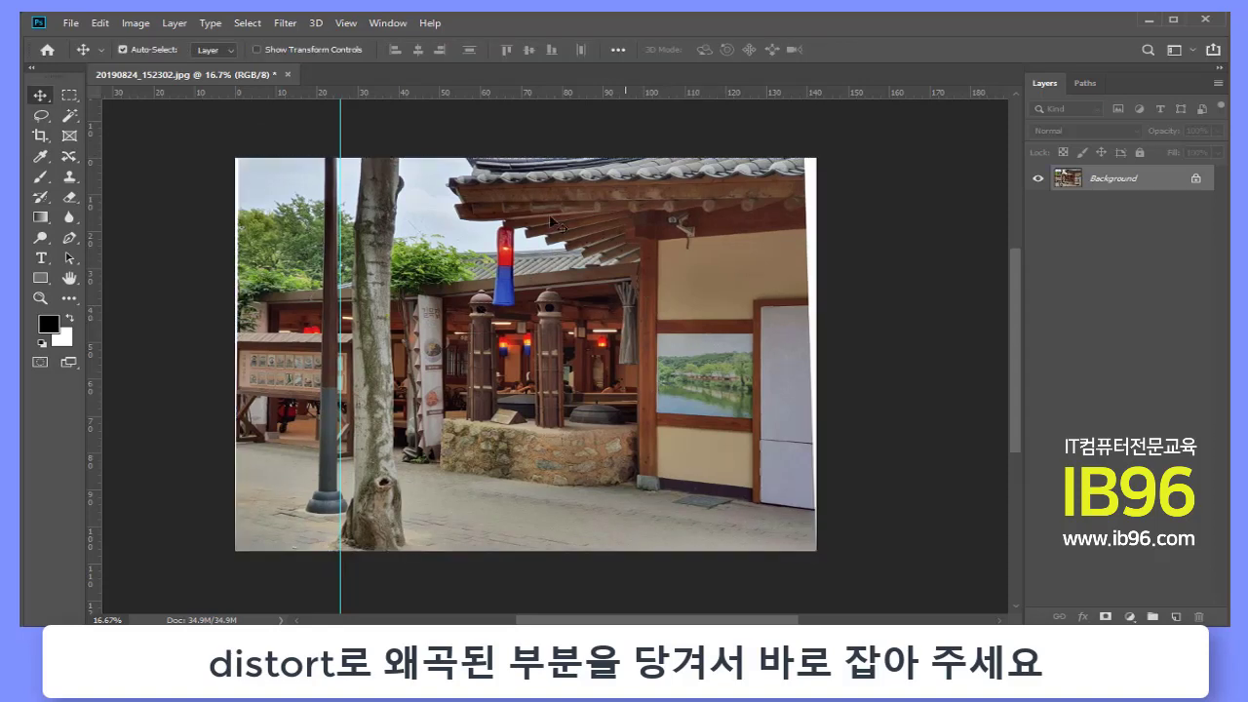
drag(339, 134, 176, 209)
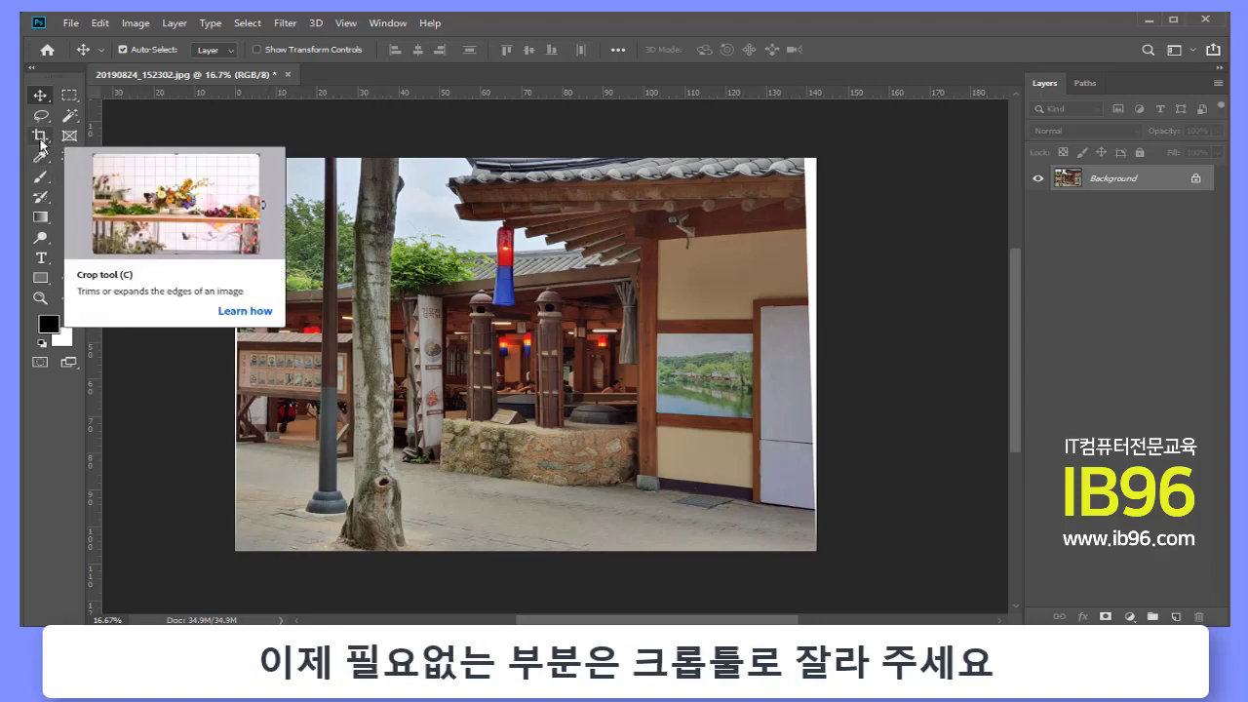
Crop in from the right and bottom-right edges, reposition the photo, and commit the crop
click(40, 141)
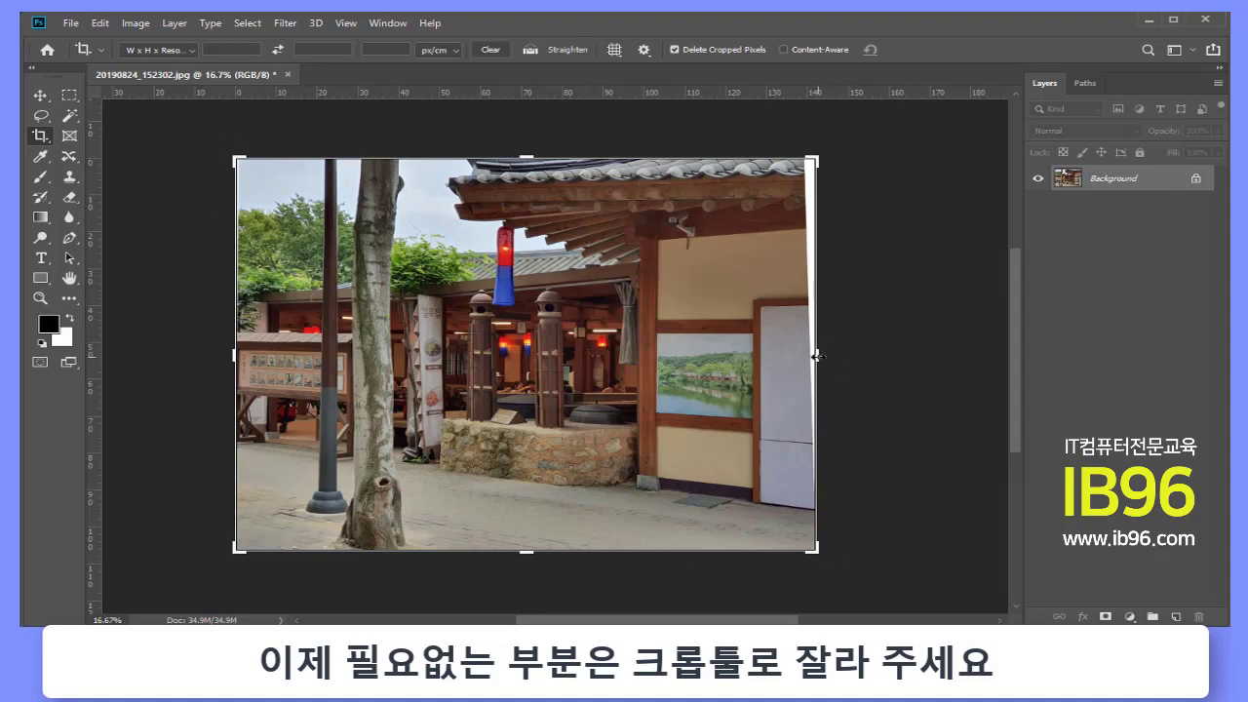
drag(815, 355, 809, 355)
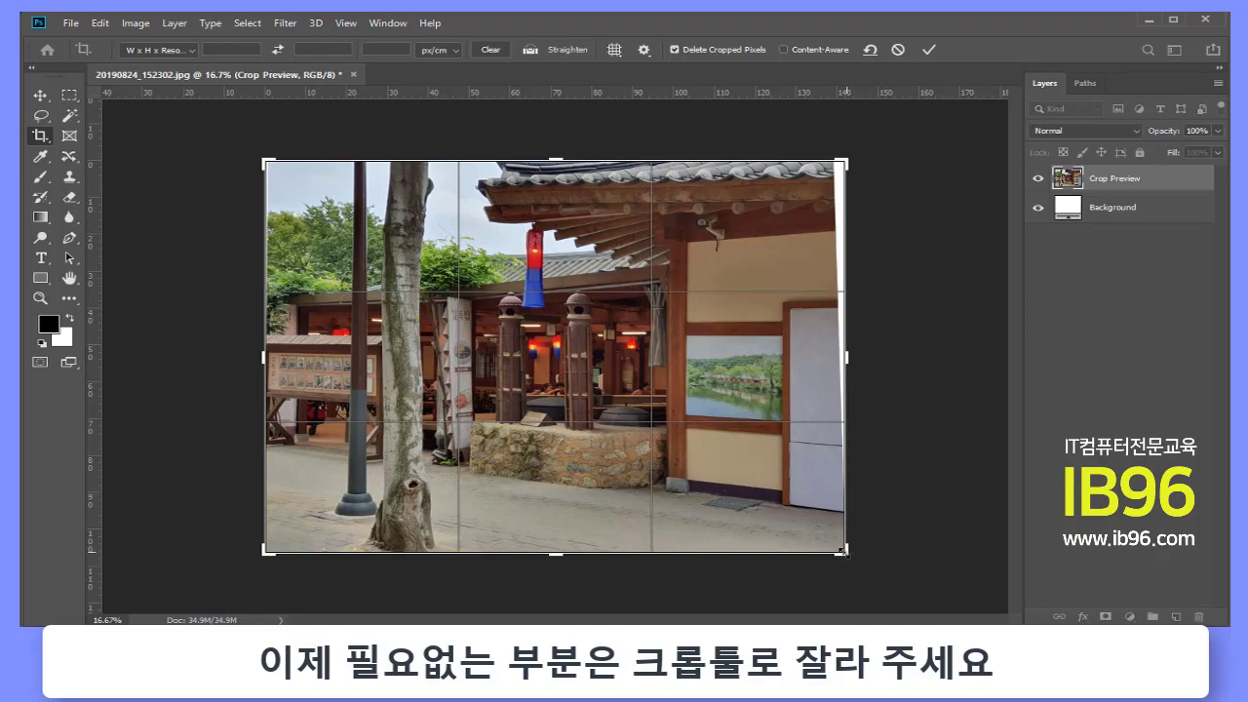
mouse_move(843, 552)
mouse_down()
mouse_move(694, 480)
mouse_move(847, 553)
mouse_move(834, 551)
mouse_up()
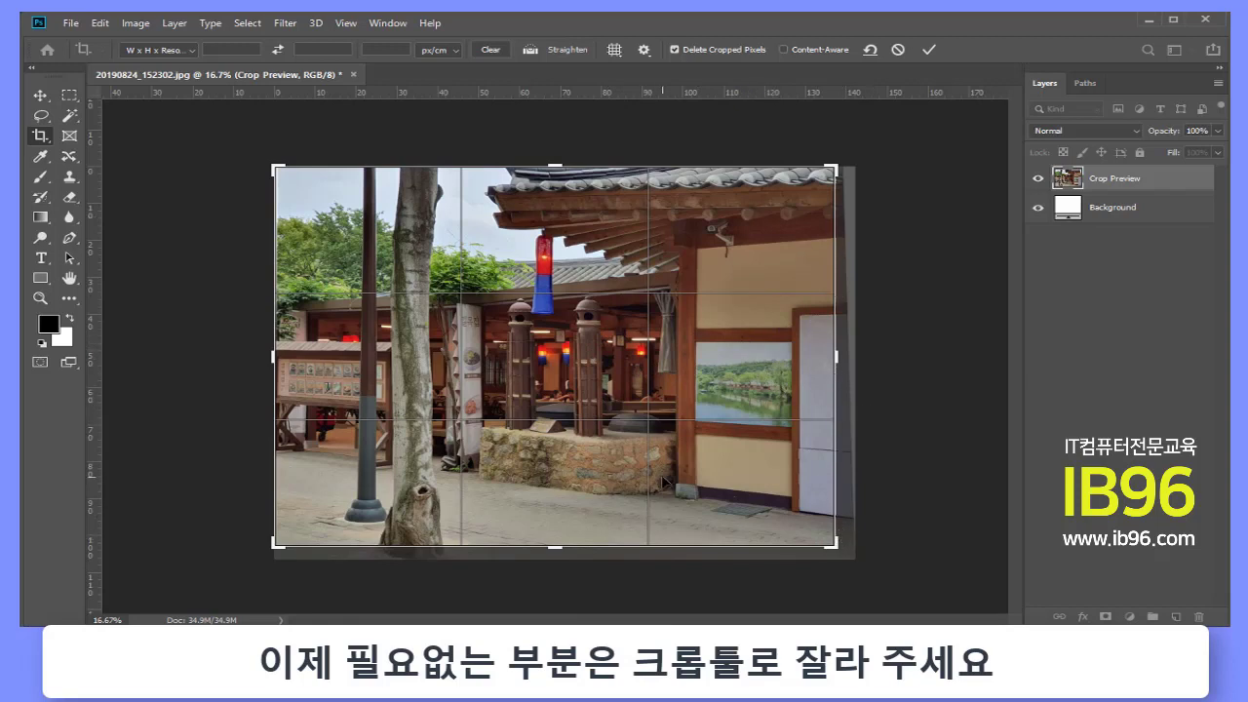
drag(667, 482, 684, 478)
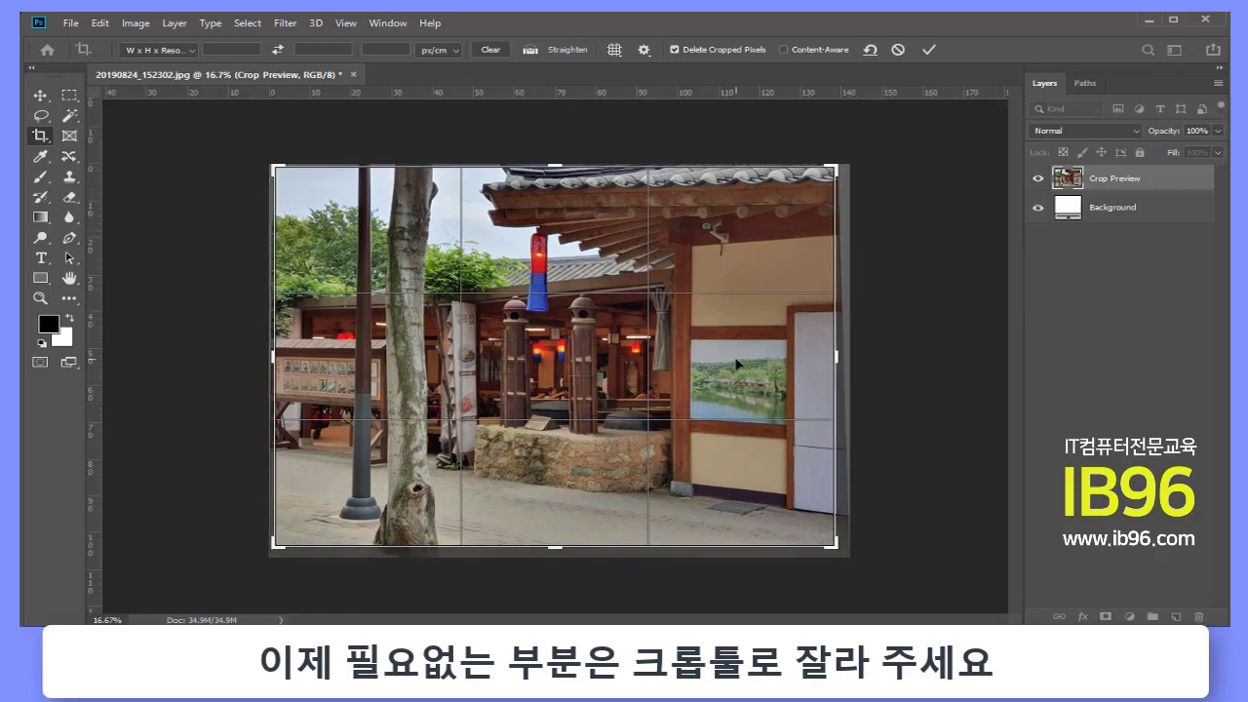
key(Return)
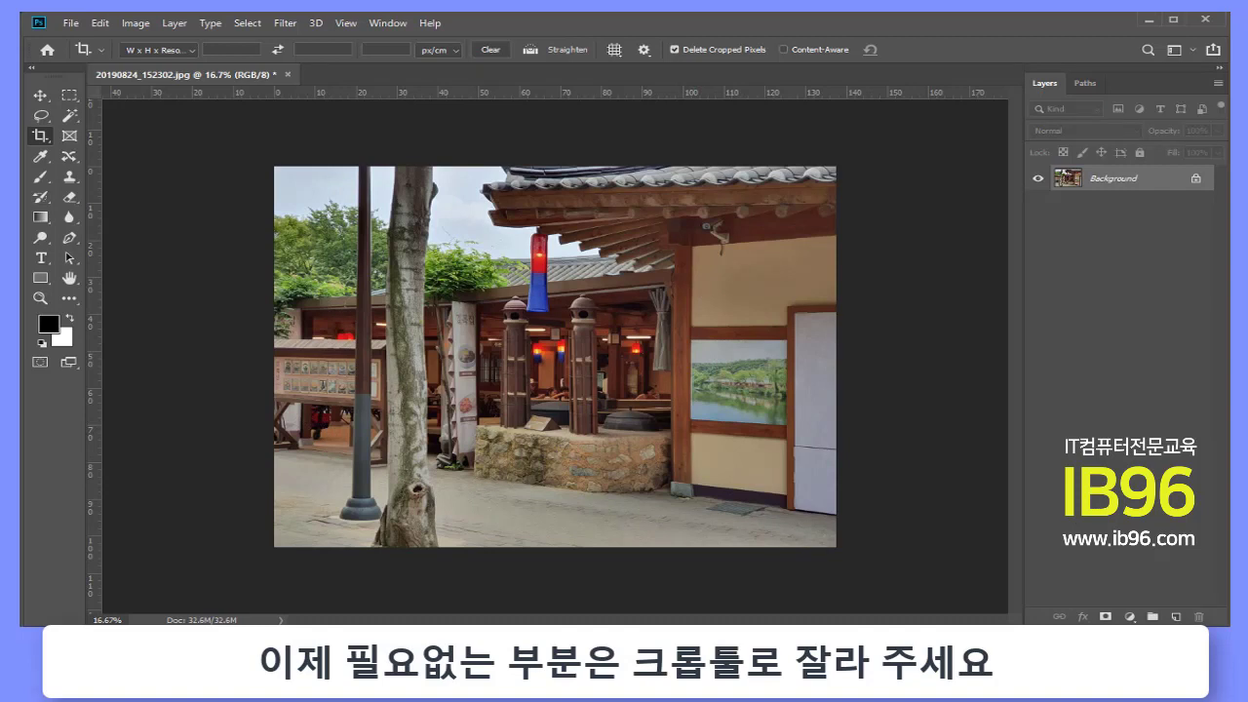
Undo and redo the crop, then try a vertical guide on the jar photo 20190824_153205.jpg
key(ctrl+z)
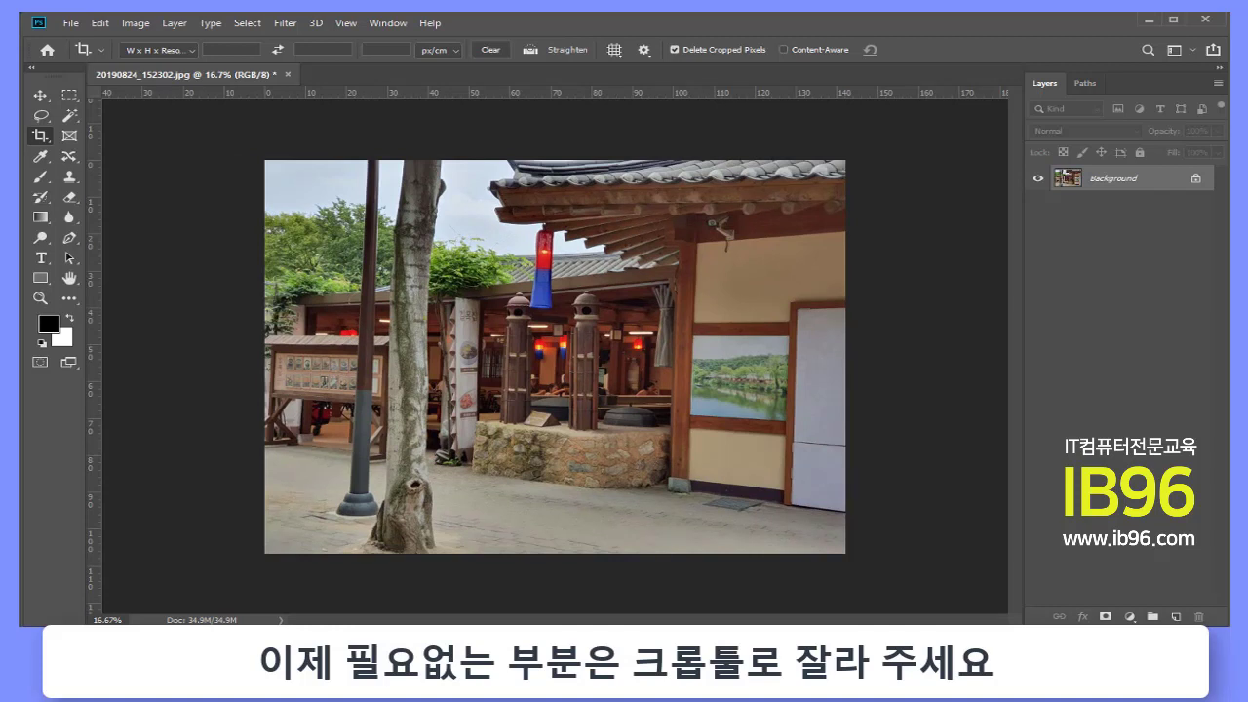
key(ctrl+shift+z)
click(40, 95)
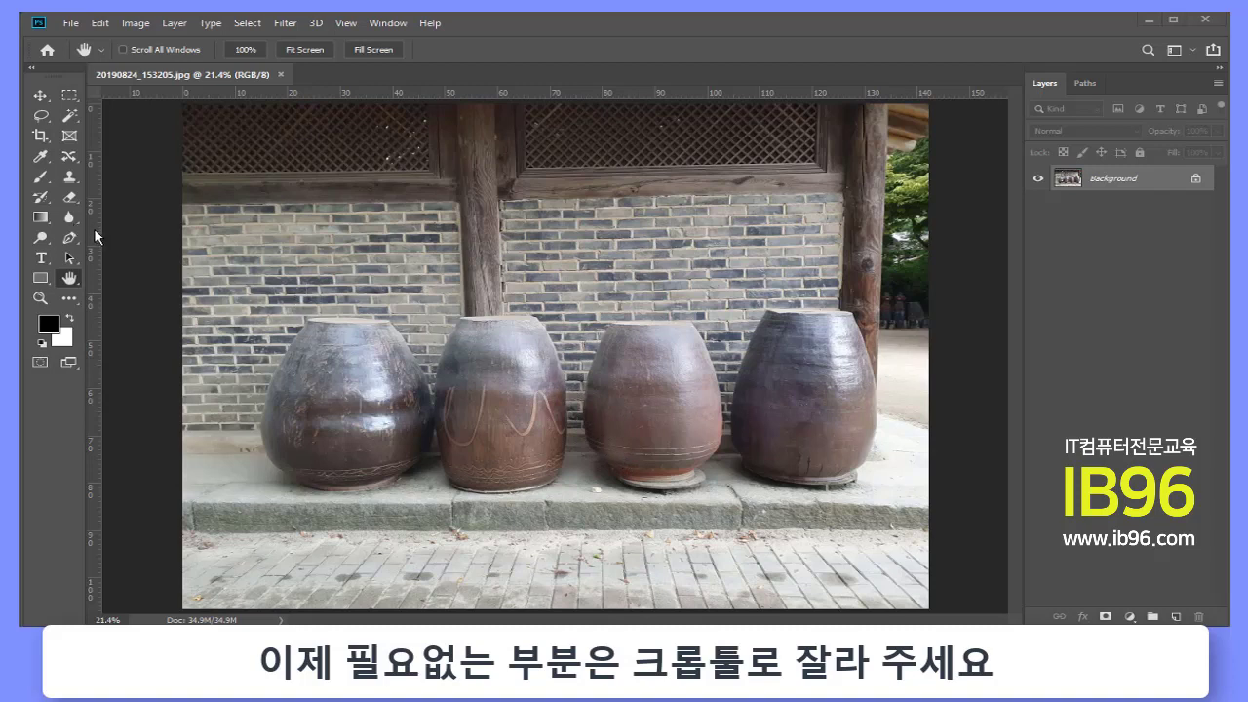
mouse_move(93, 256)
mouse_down()
mouse_move(469, 289)
mouse_move(884, 346)
mouse_up()
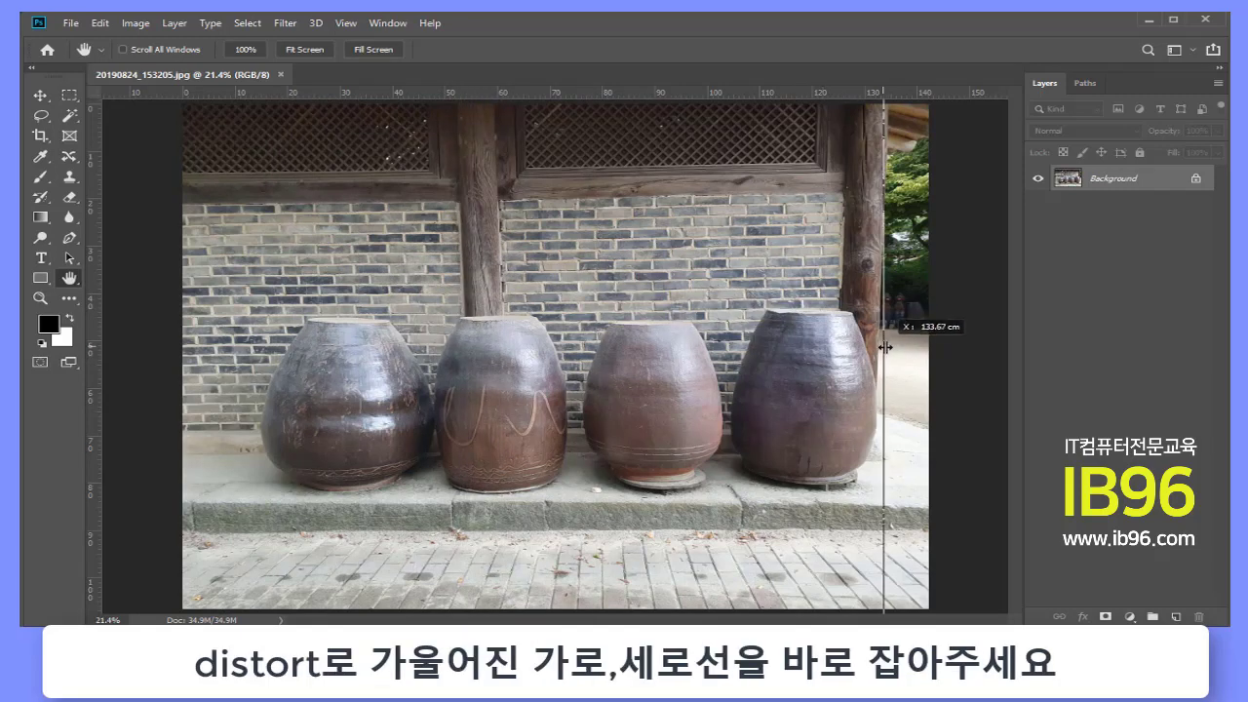
mouse_move(884, 346)
mouse_down()
mouse_move(234, 323)
mouse_move(80, 334)
mouse_up()
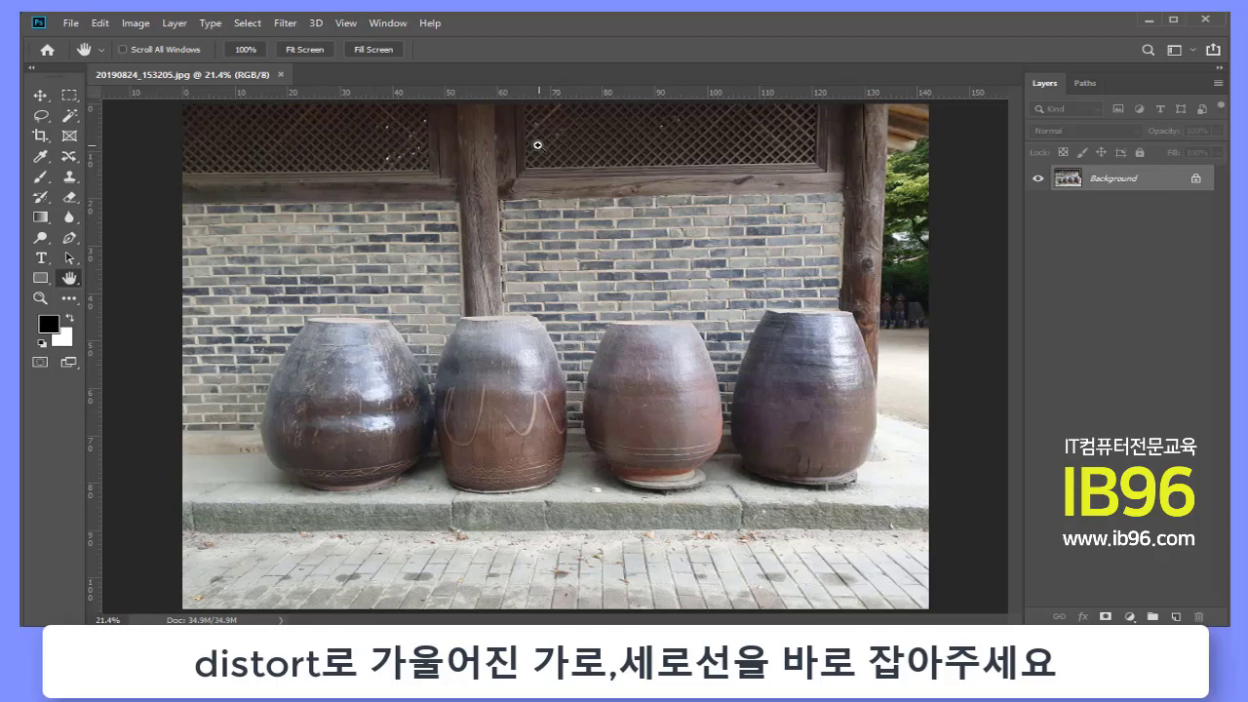
Select the jar photo and add guides along the central (~55 cm) and right (~132 cm) posts
key(ctrl+a)
click(100, 22)
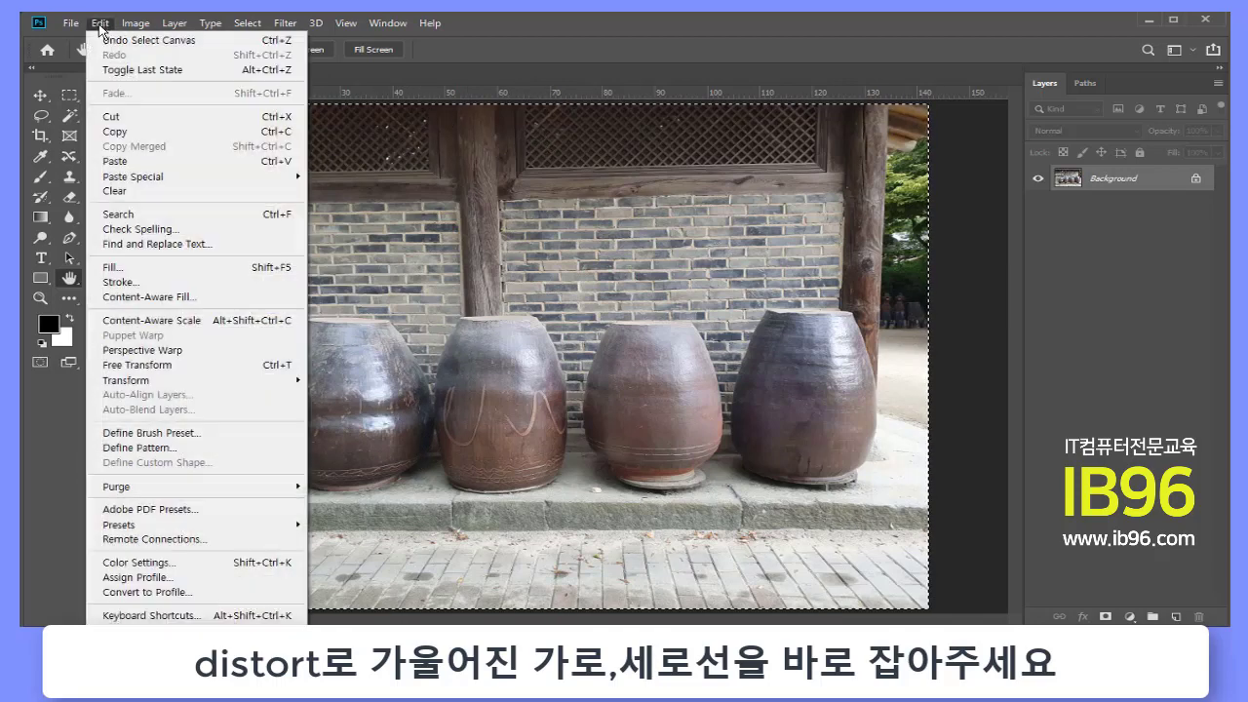
mouse_move(195, 379)
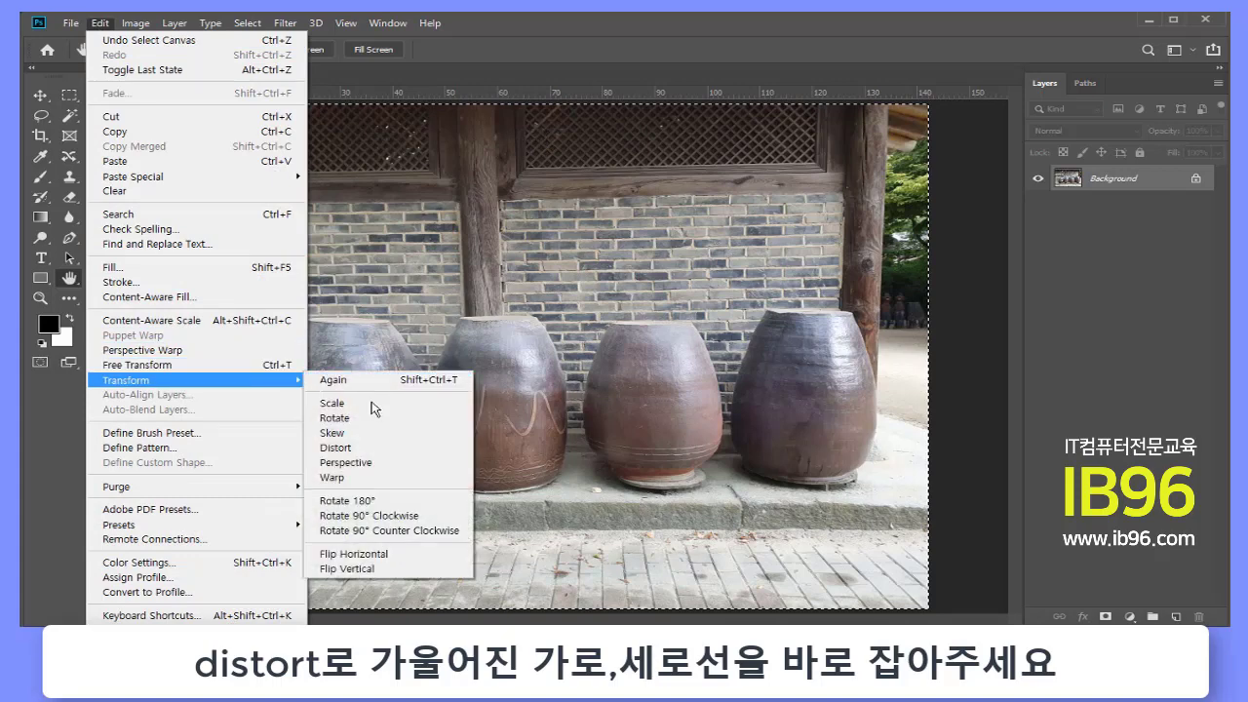
click(386, 450)
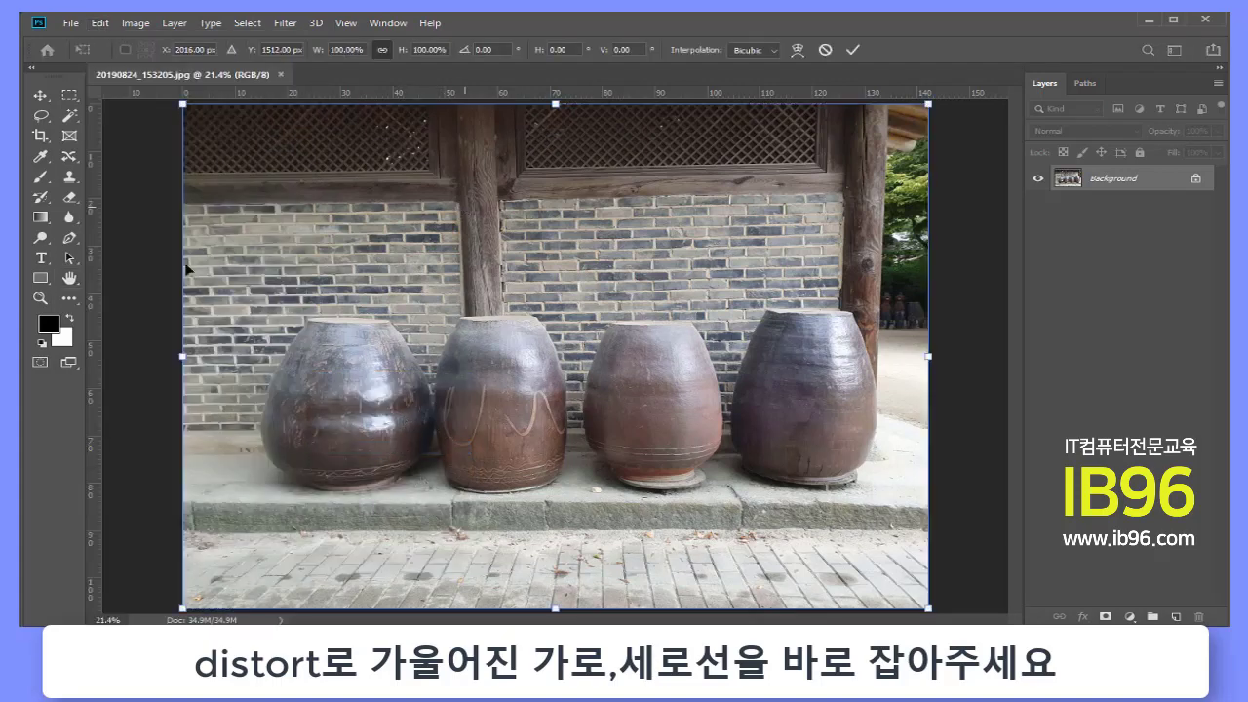
mouse_move(93, 226)
mouse_down()
mouse_move(505, 281)
mouse_move(469, 286)
mouse_up()
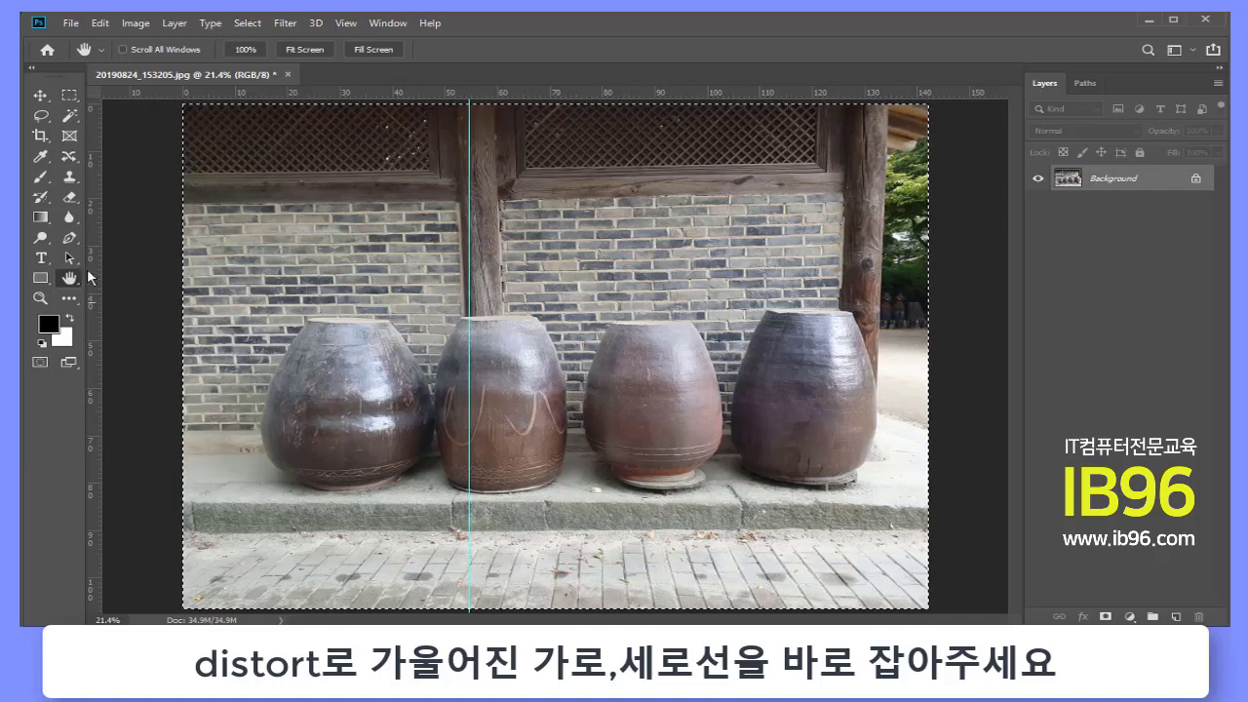
mouse_move(97, 246)
mouse_down()
mouse_move(445, 263)
mouse_move(891, 321)
mouse_move(879, 328)
mouse_up()
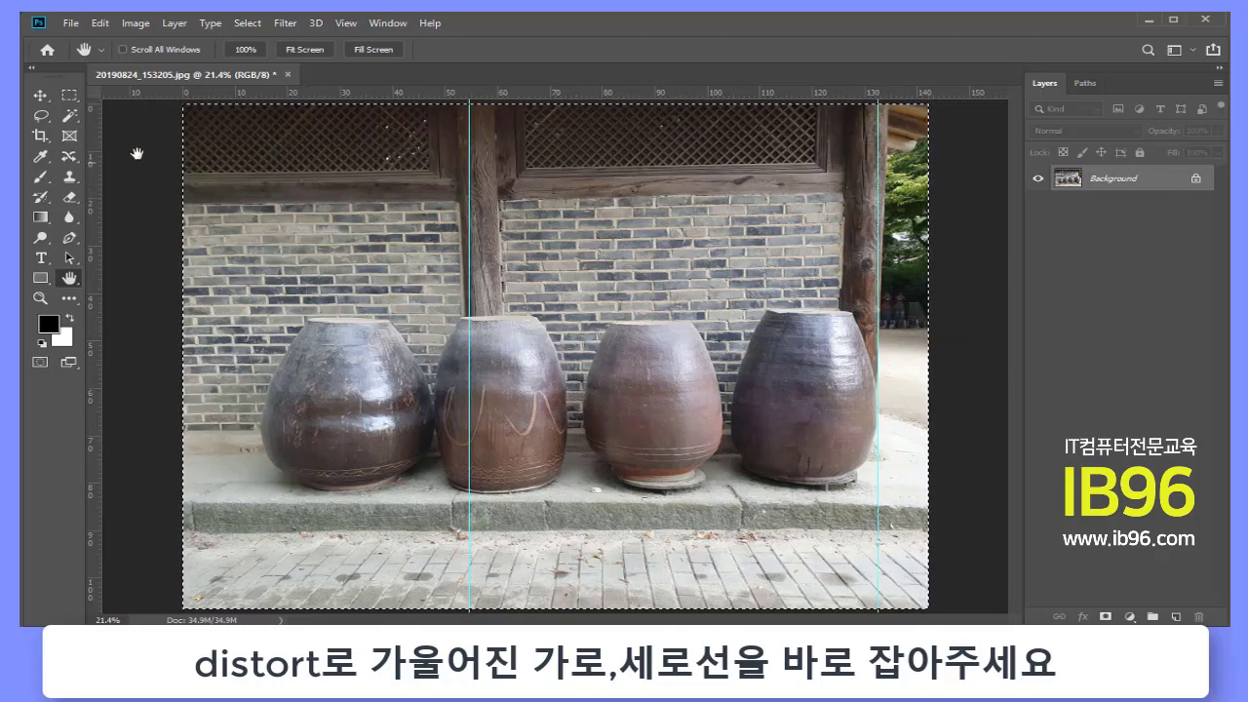
Distort the jar photo, pulling both top corners inward until the posts follow the guides
click(100, 23)
mouse_move(195, 380)
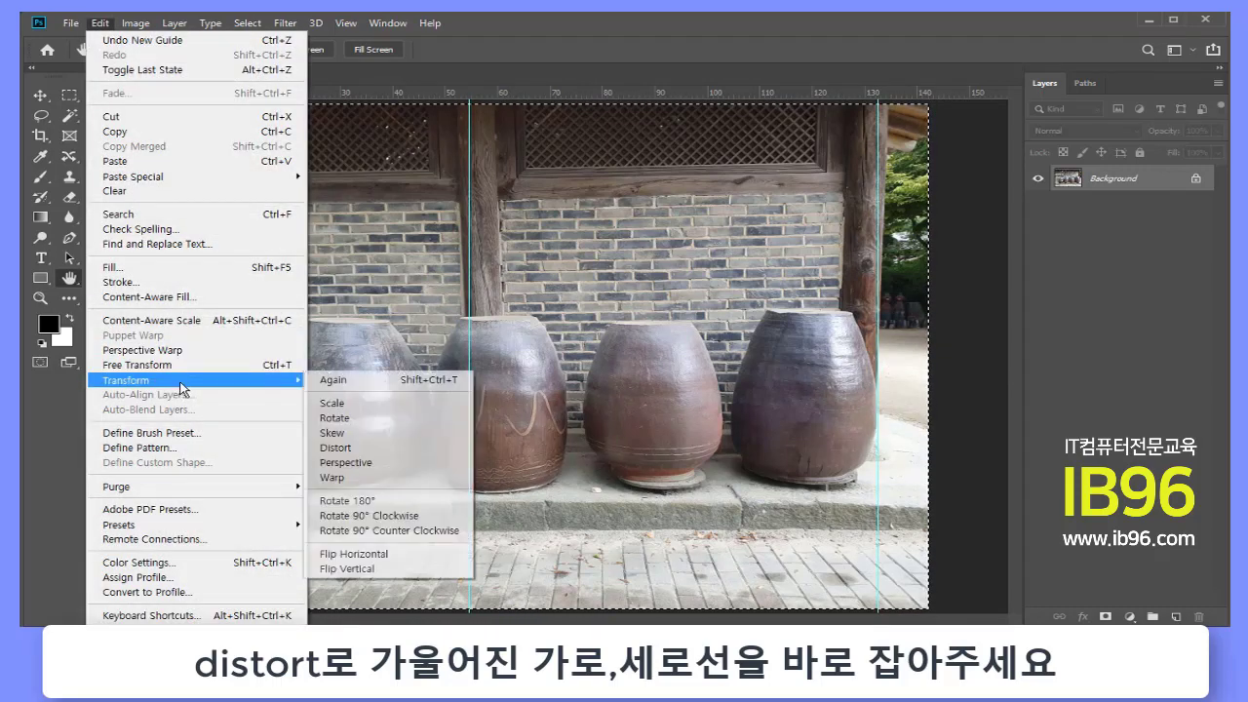
click(386, 453)
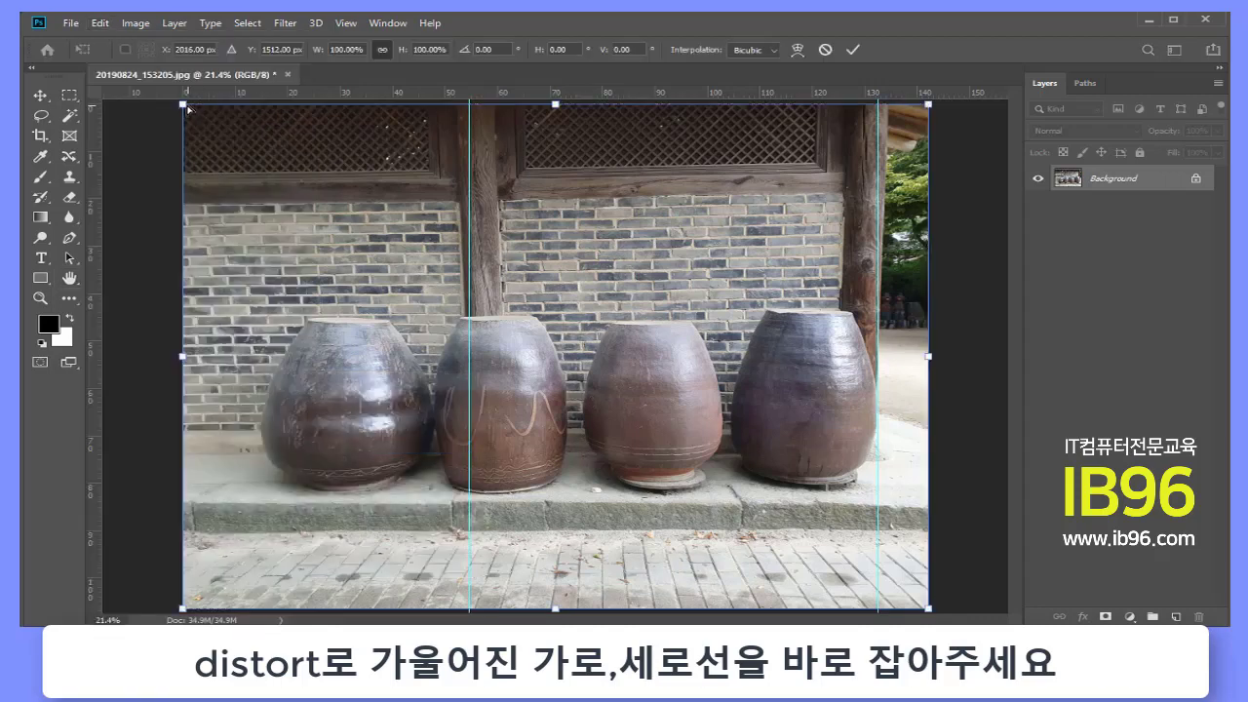
drag(188, 110, 231, 127)
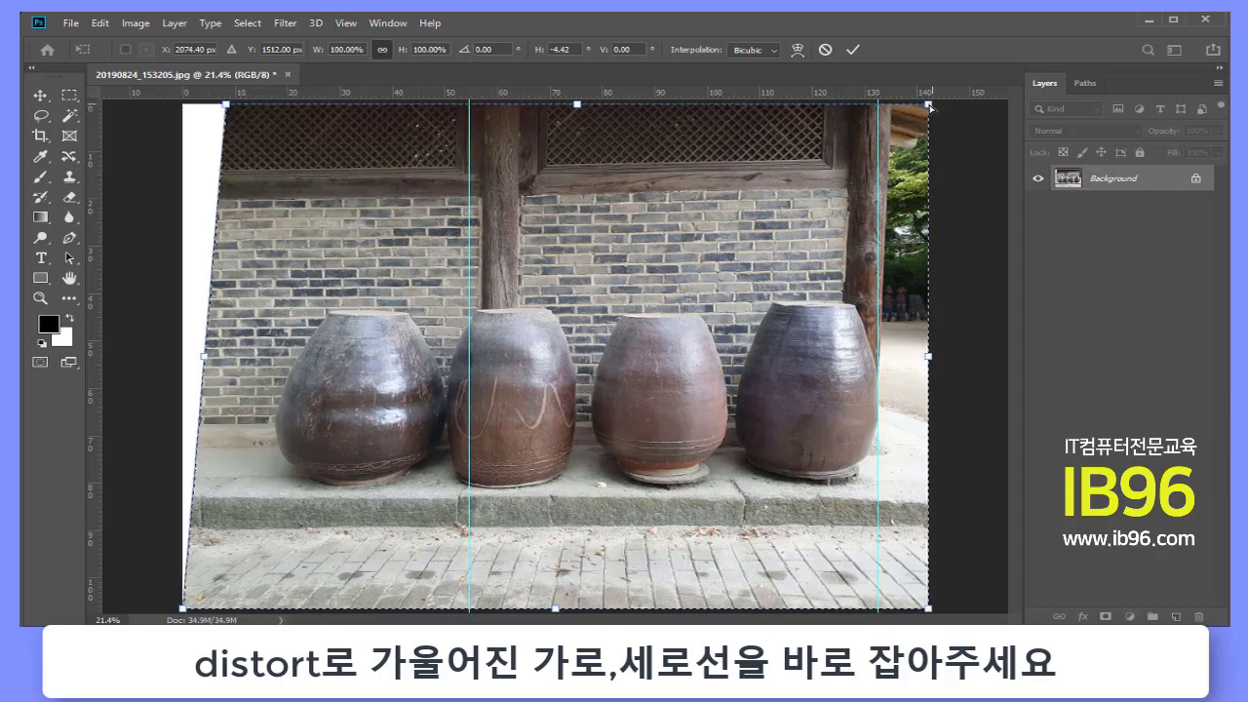
drag(930, 108, 913, 107)
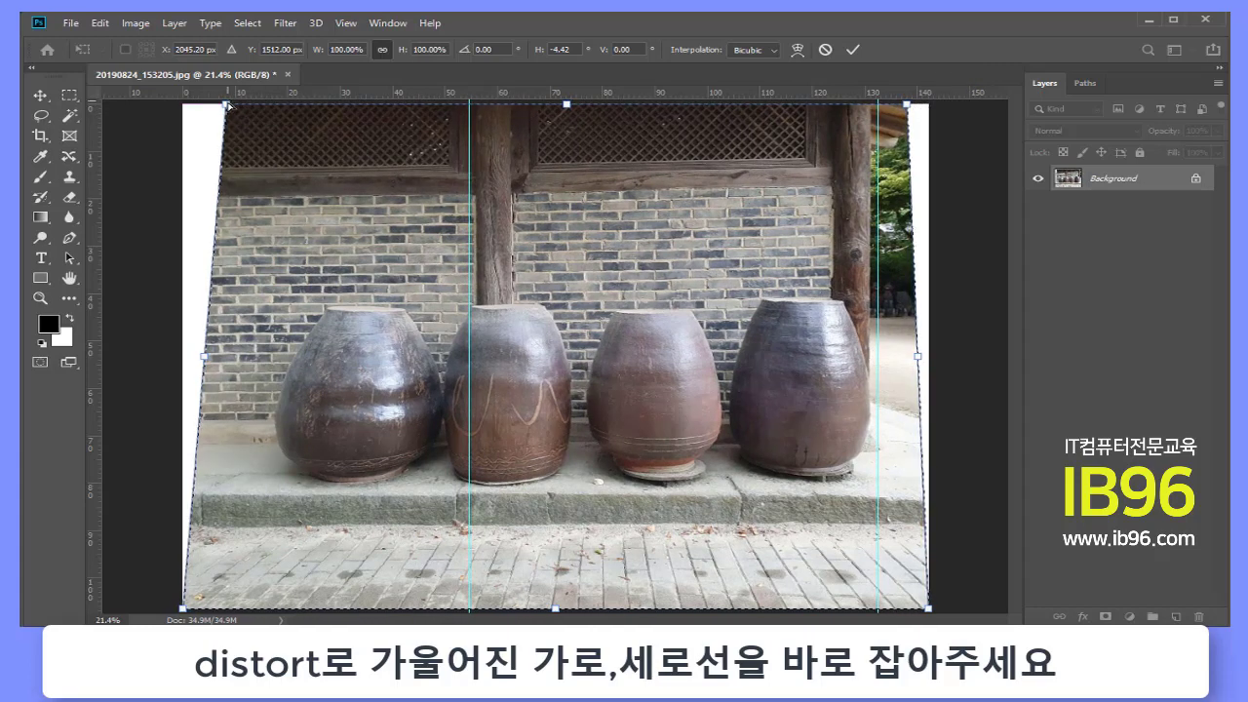
drag(228, 106, 240, 106)
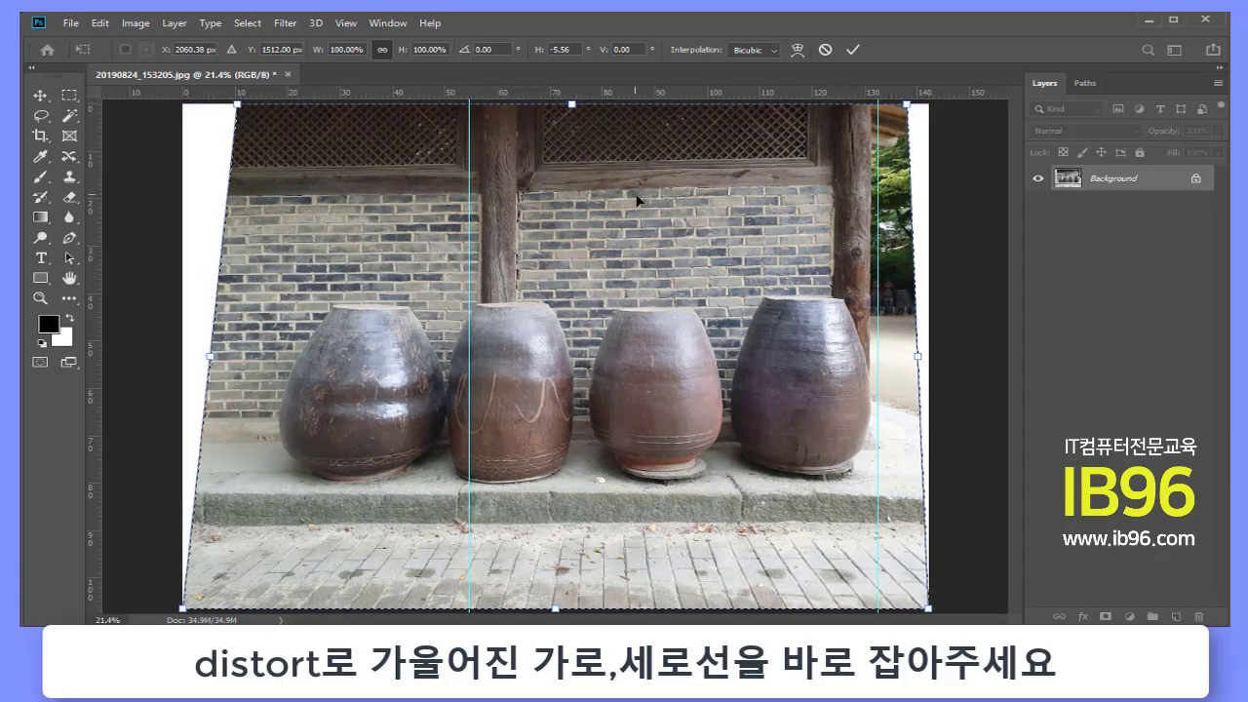
key(Return)
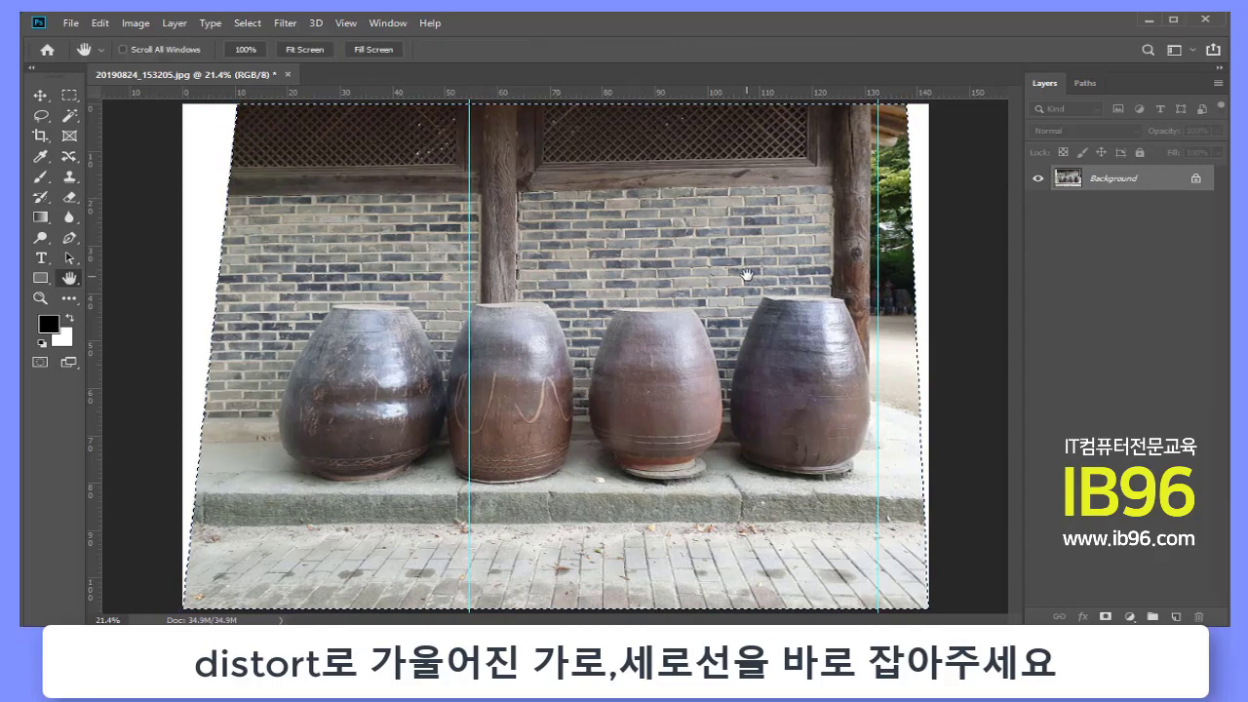
Place a horizontal guide along the lattice's lower beam near 16.8 cm, then zoom out
key(ctrl+d)
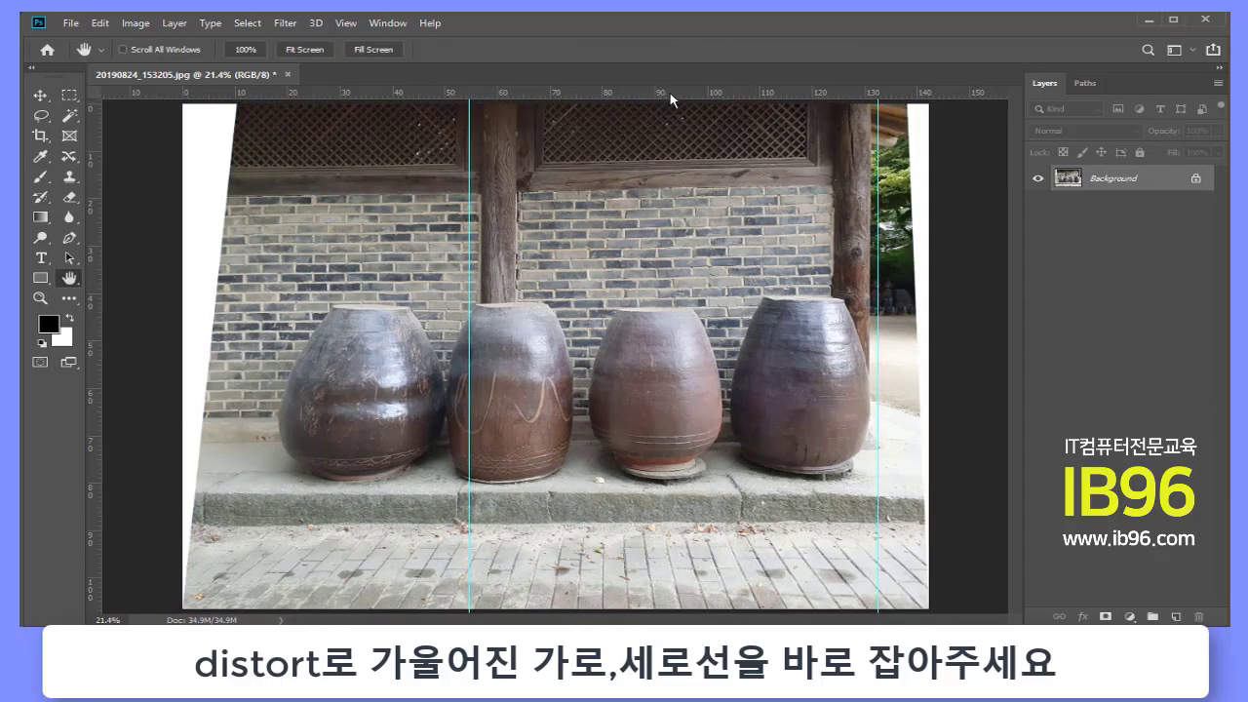
drag(669, 92, 678, 183)
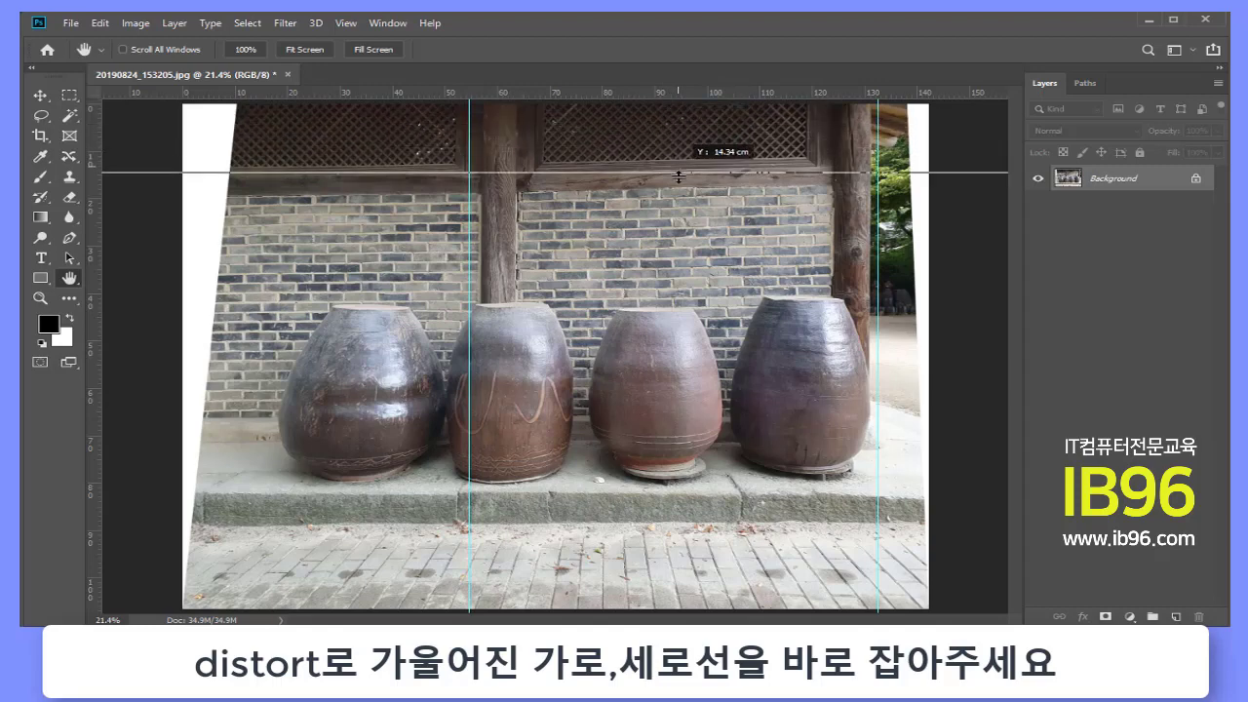
drag(679, 183, 733, 526)
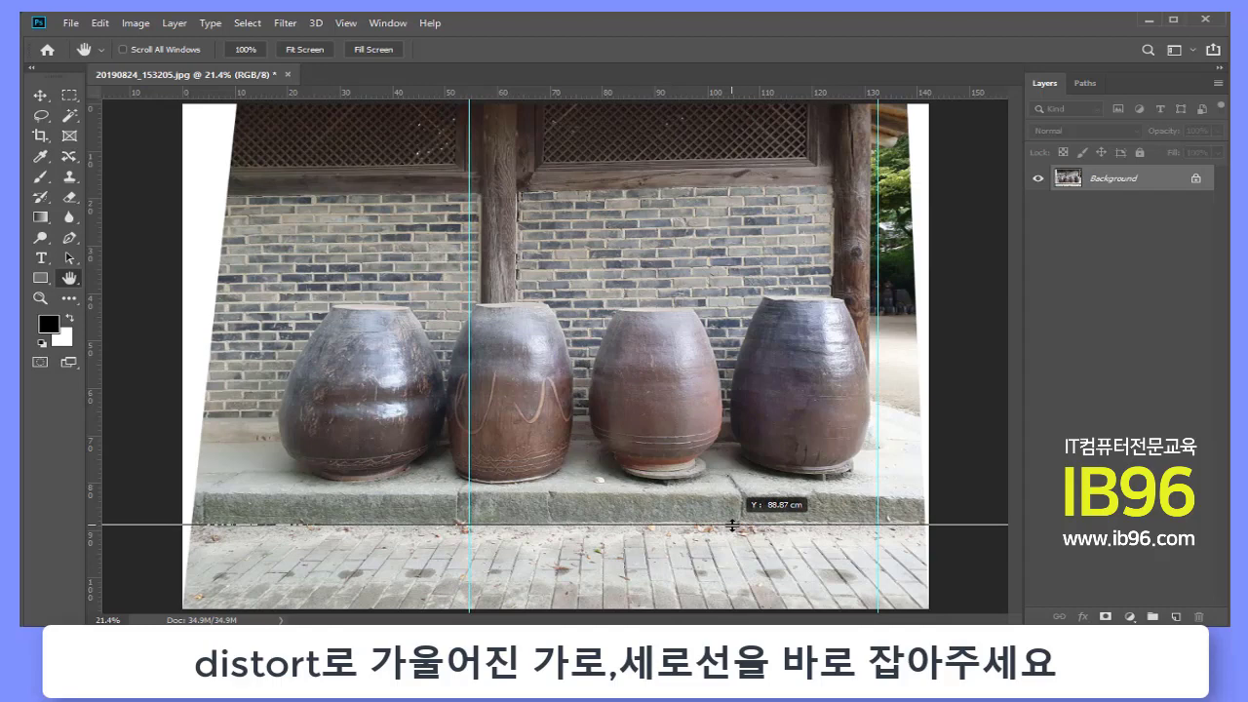
drag(733, 526, 730, 183)
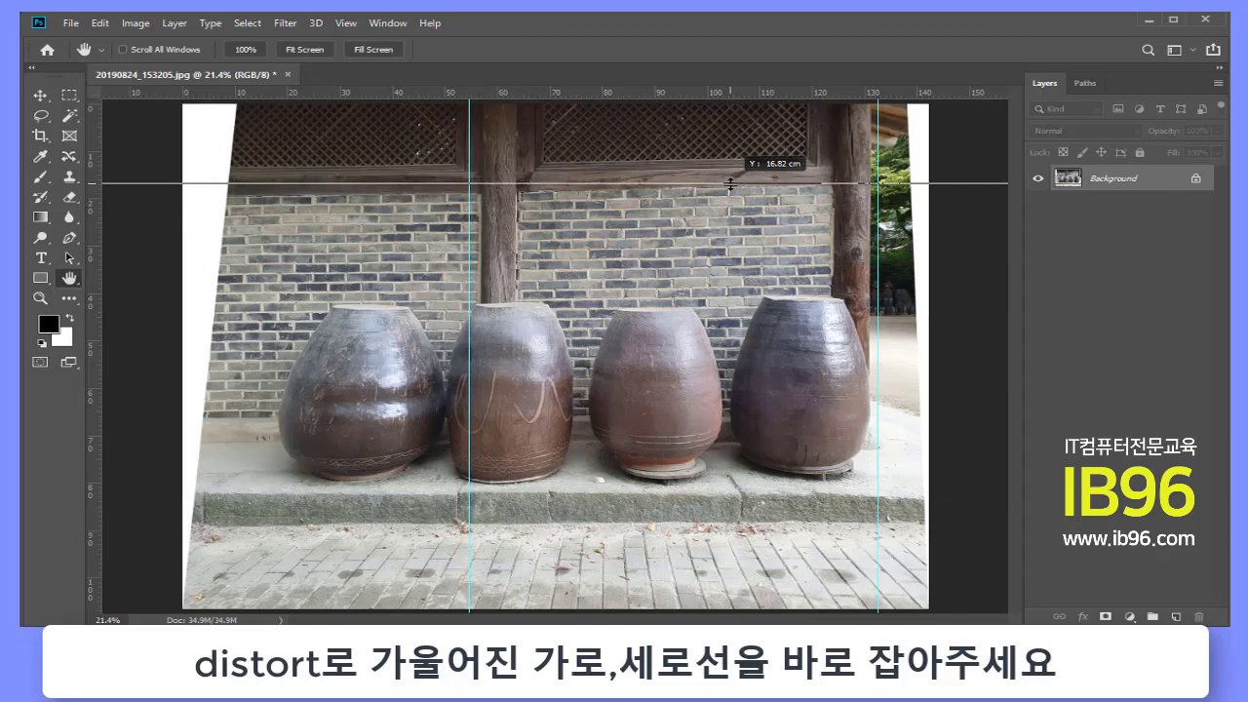
drag(730, 183, 730, 183)
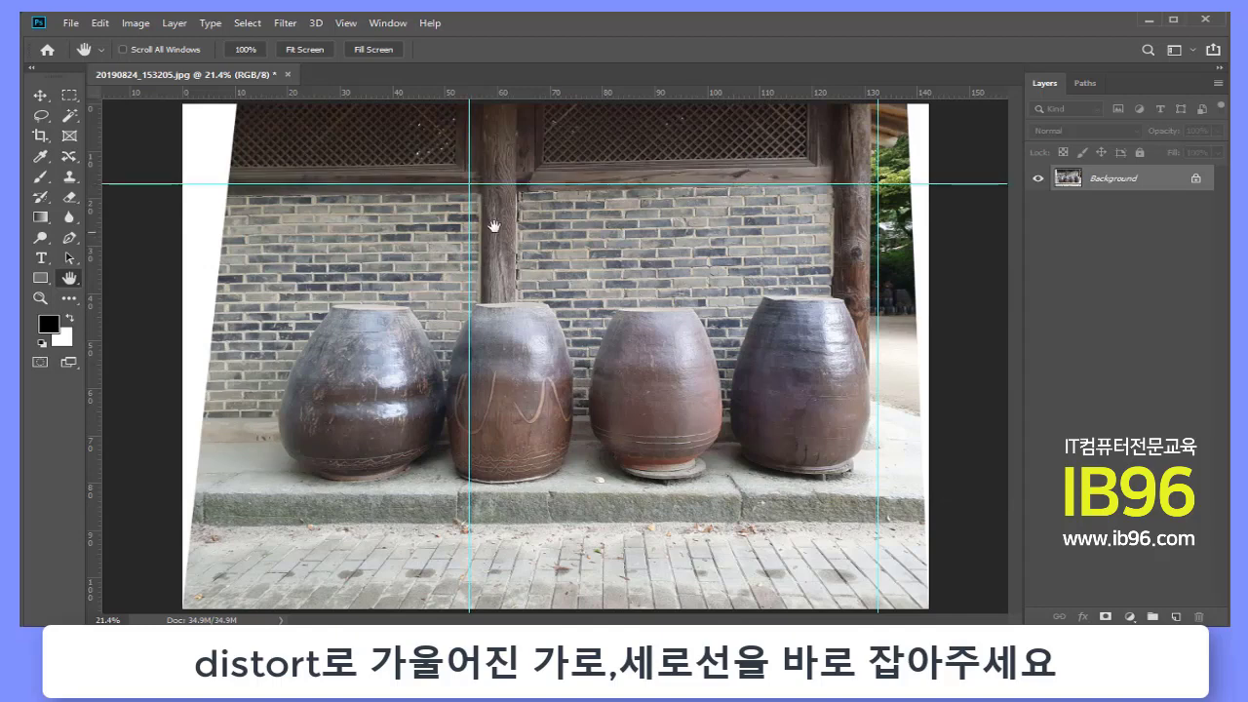
click(41, 299)
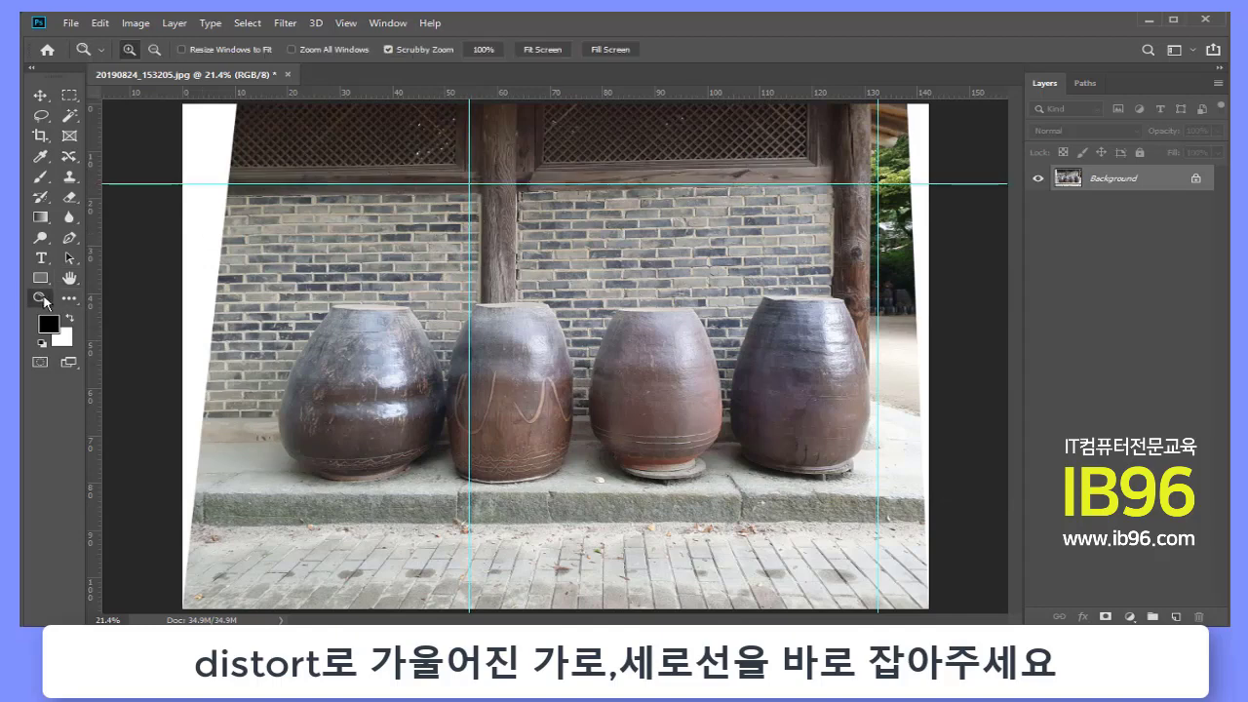
click(531, 296)
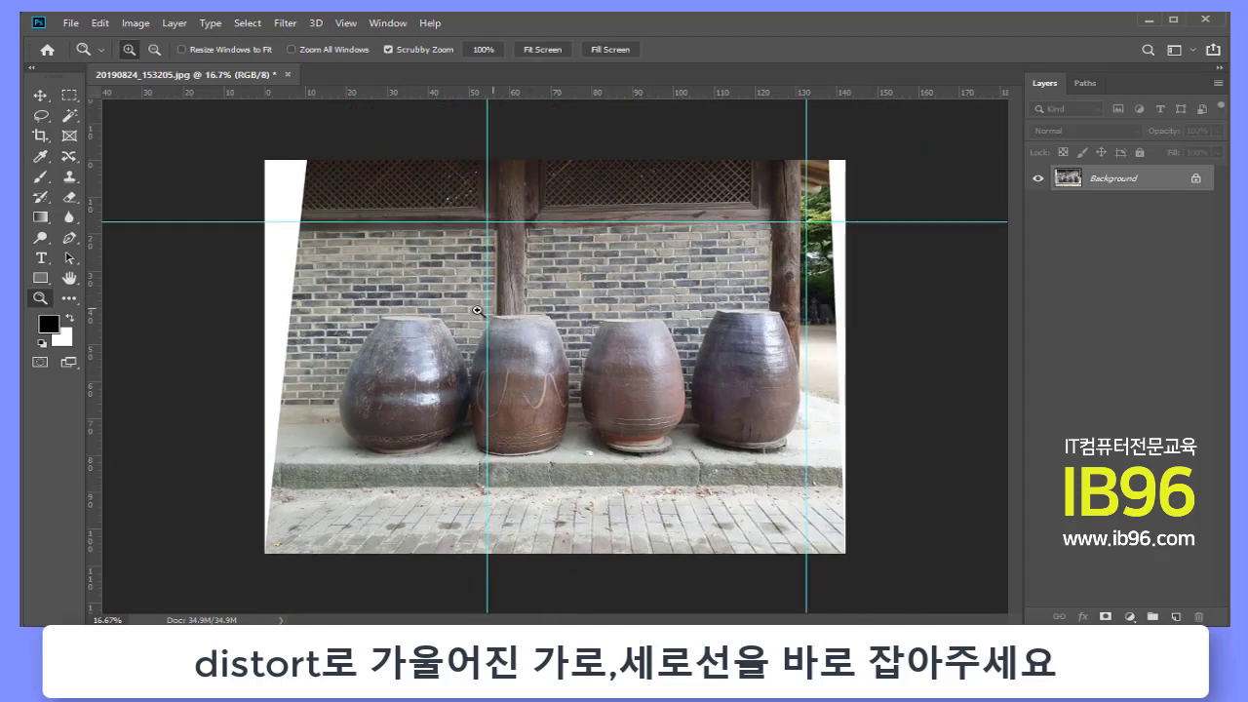
Distort the whole temple photo, raising its top-left corner about 1° to level the wall lines
click(41, 95)
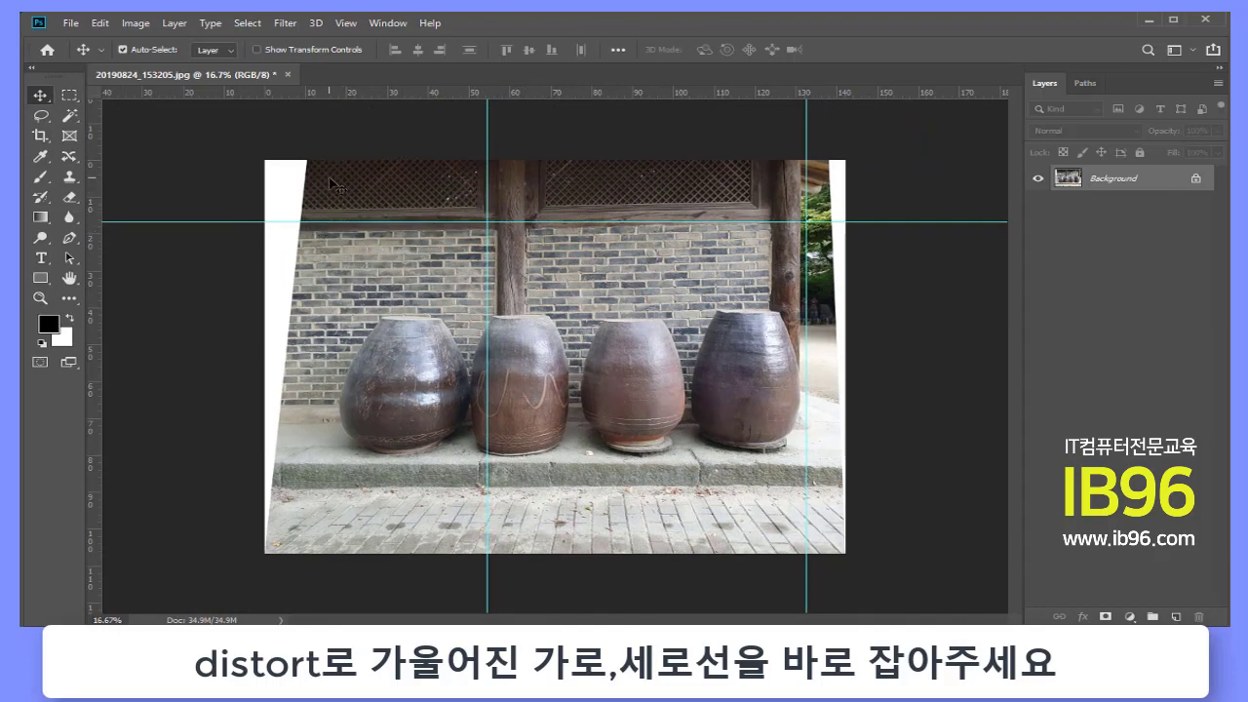
key(ctrl+a)
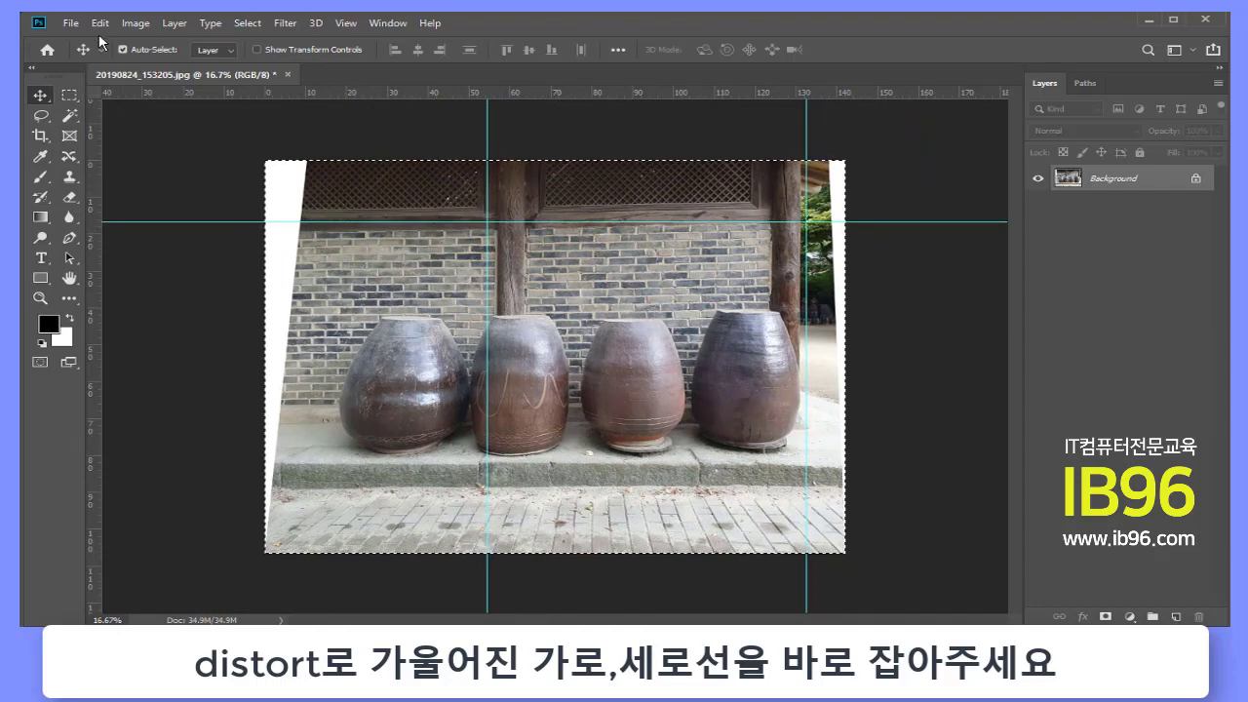
click(101, 23)
mouse_move(156, 380)
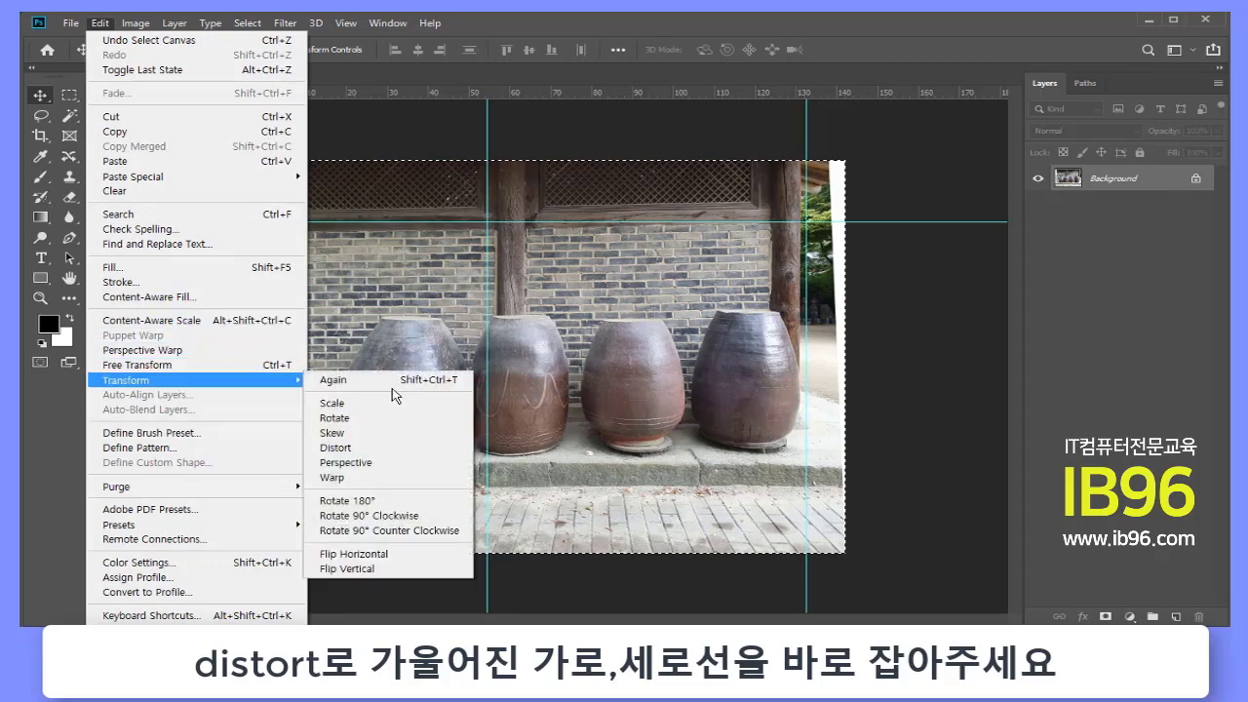
click(376, 447)
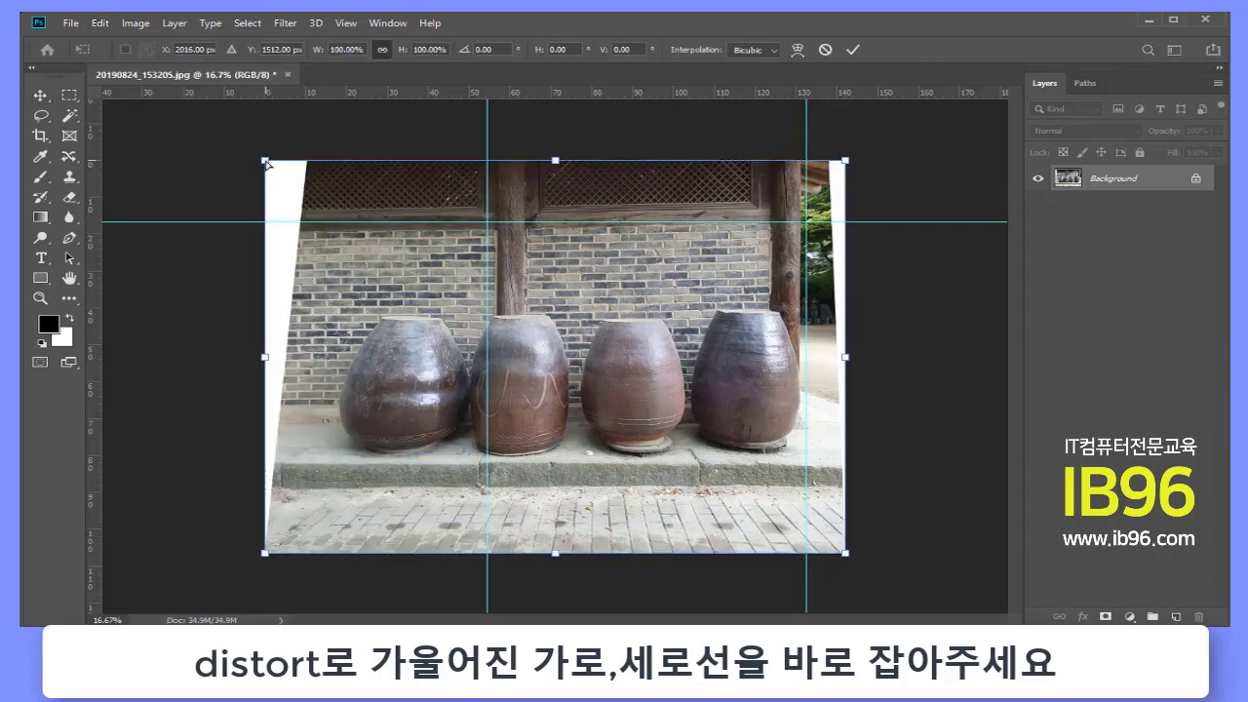
drag(266, 163, 266, 153)
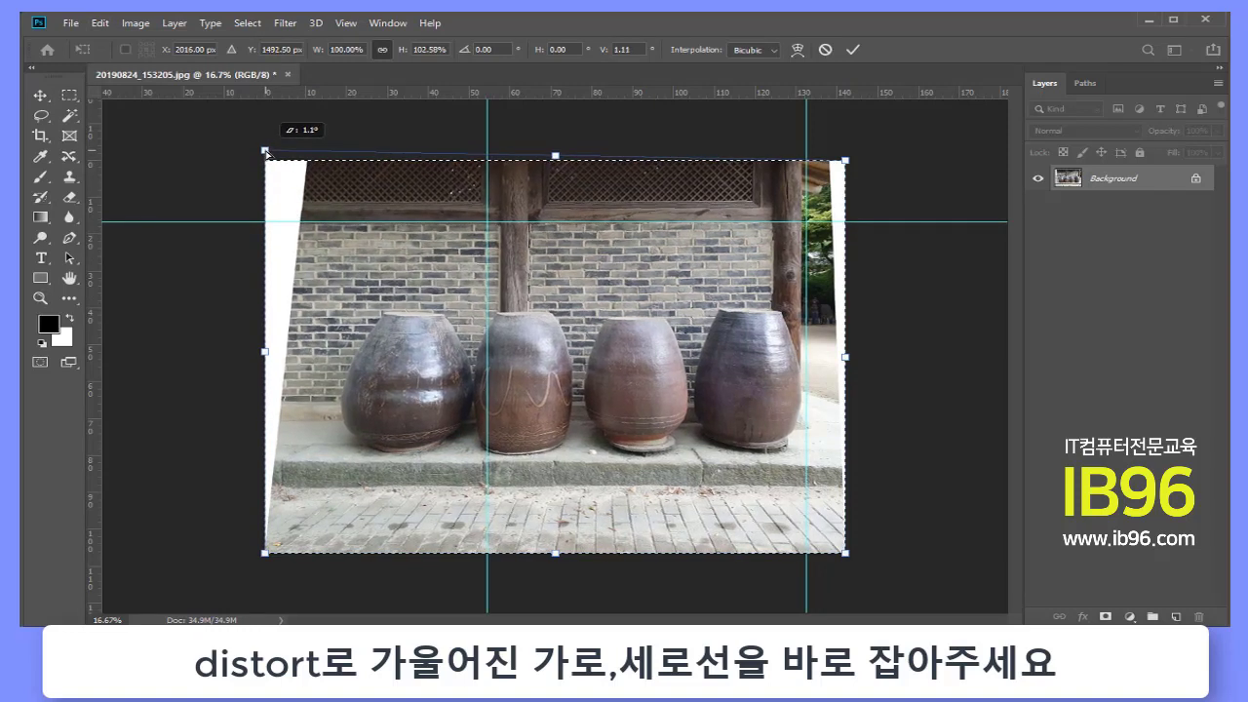
key(Return)
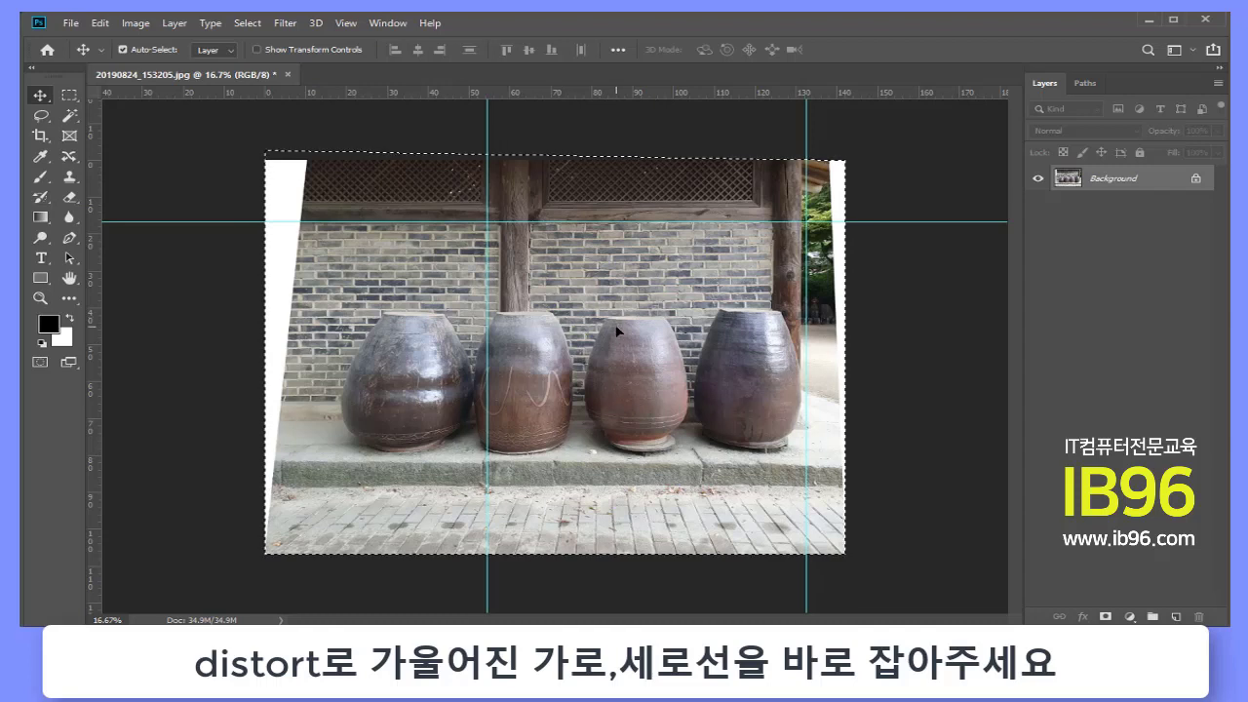
key(ctrl+d)
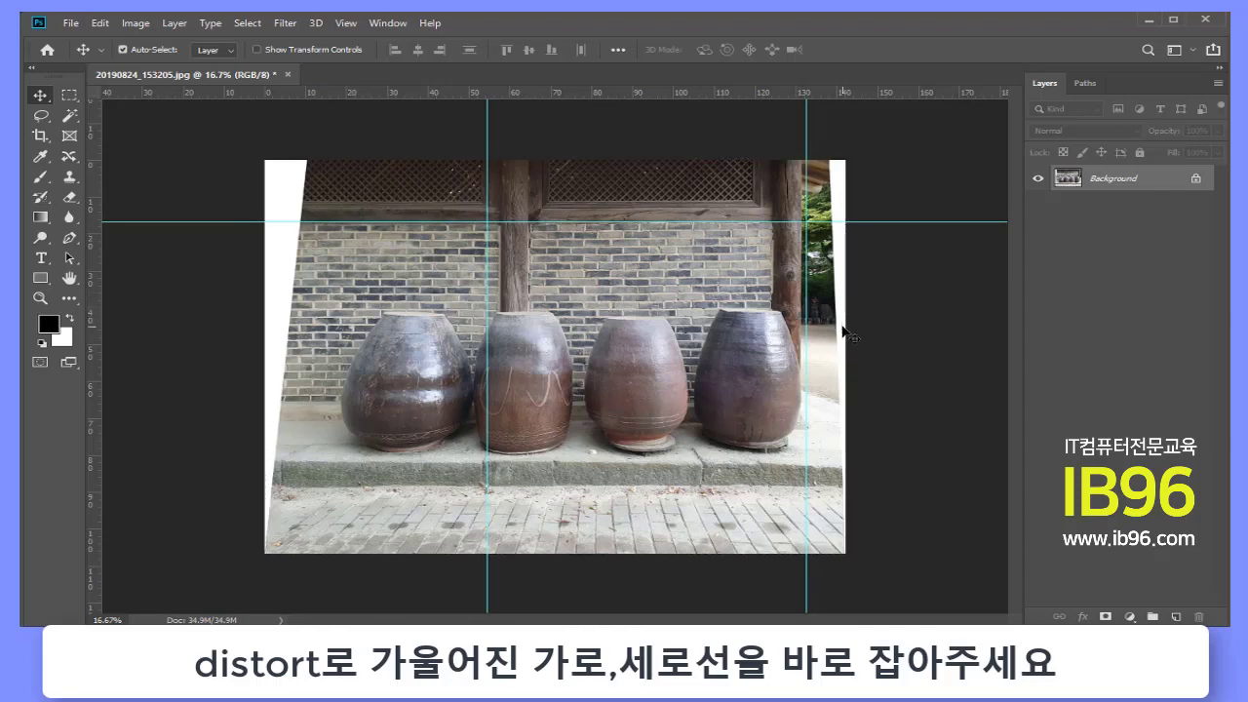
Remove all the horizontal and vertical guides from the photo
mouse_move(683, 94)
mouse_down()
mouse_move(800, 301)
mouse_move(796, 501)
mouse_move(778, 190)
mouse_move(777, 202)
mouse_move(785, 93)
mouse_up()
drag(488, 150, 487, 92)
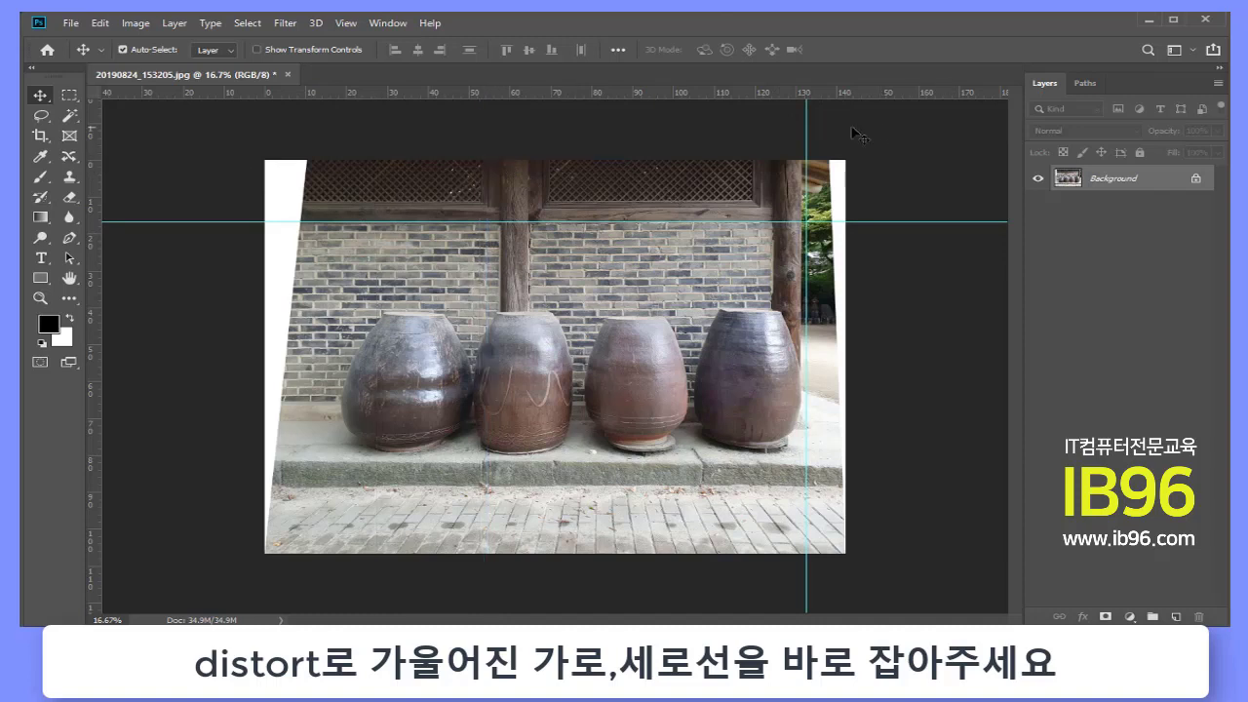
mouse_move(94, 161)
mouse_down()
mouse_move(354, 161)
mouse_move(94, 166)
mouse_up()
drag(806, 242, 827, 93)
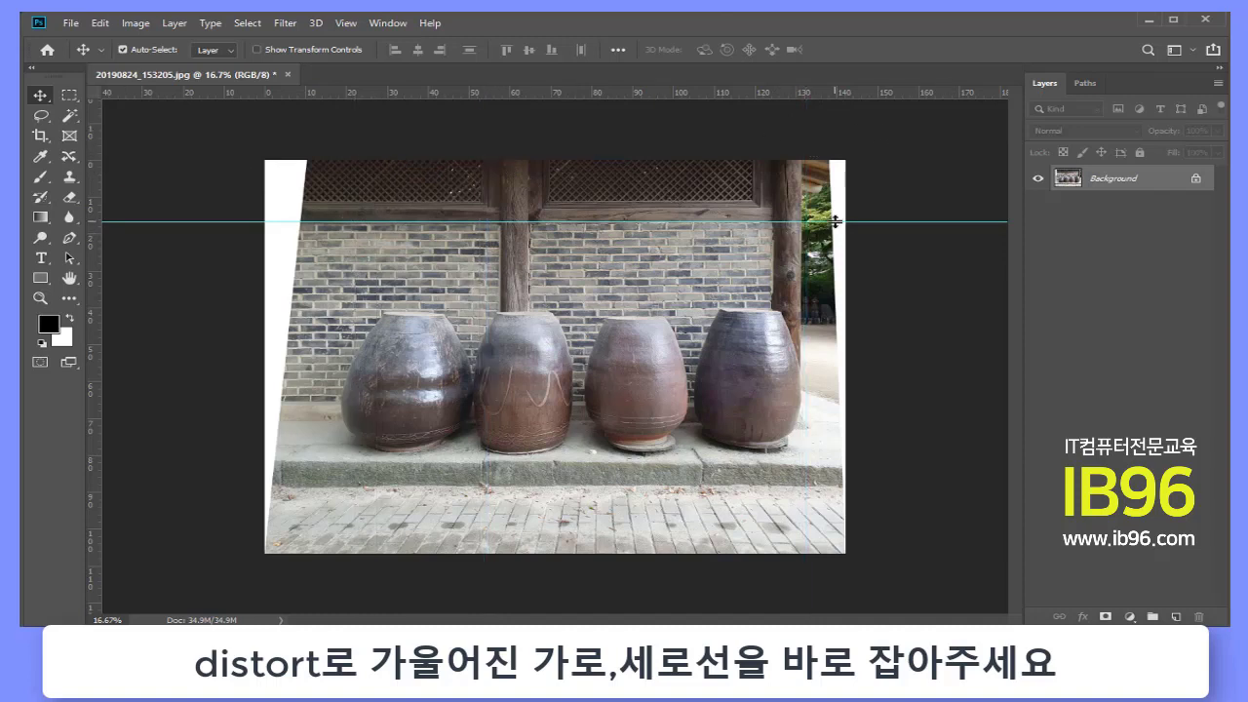
drag(835, 222, 877, 51)
Crop the left, right and bottom edges inward to trim off the white wedges
click(39, 136)
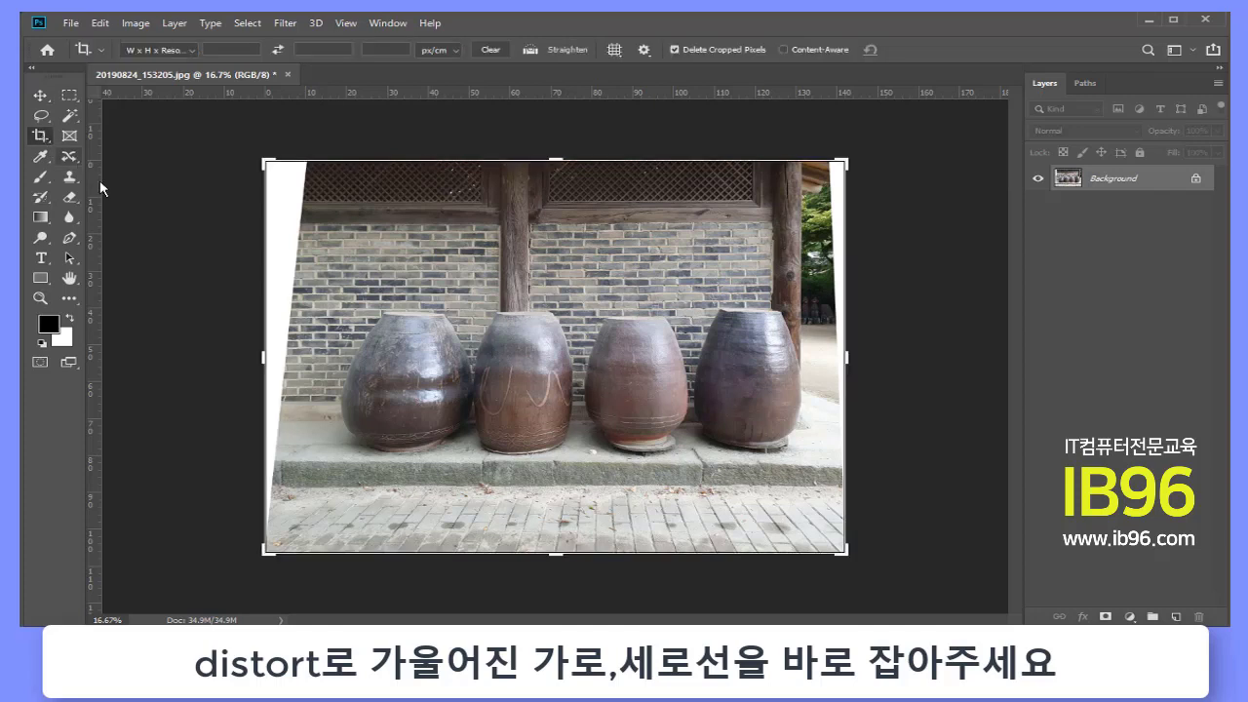
drag(258, 362, 296, 367)
drag(824, 357, 805, 359)
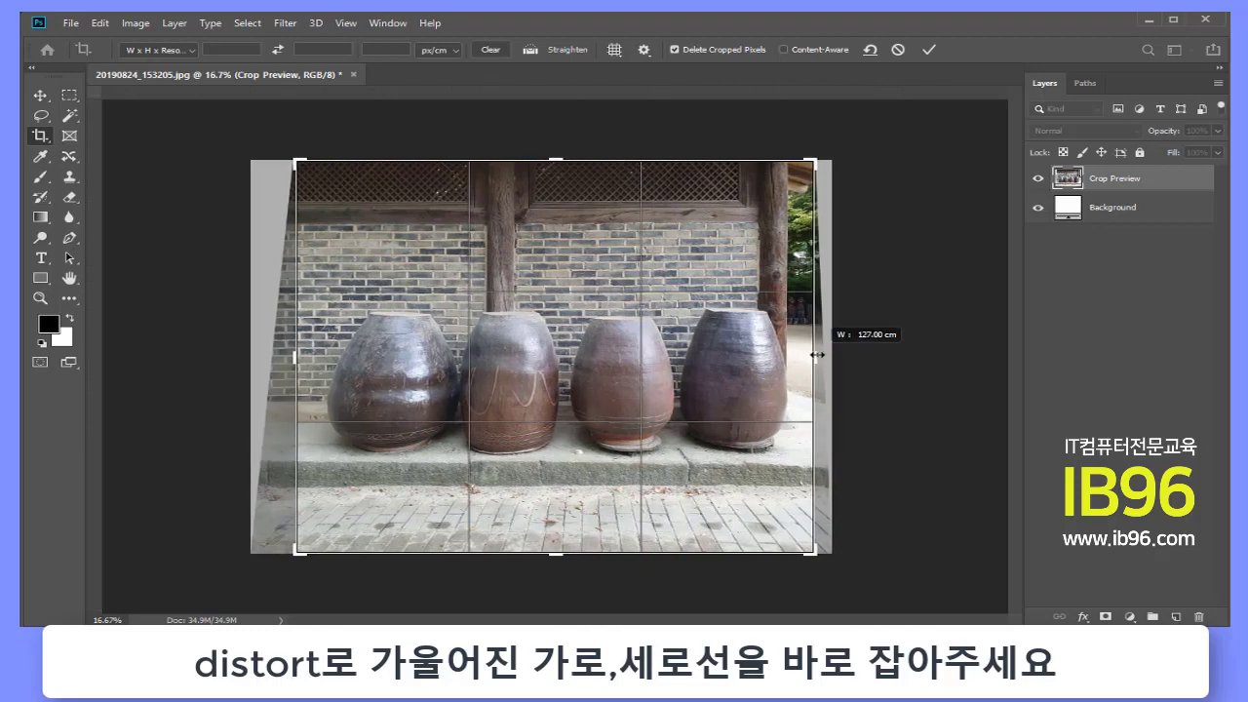
drag(551, 555, 560, 532)
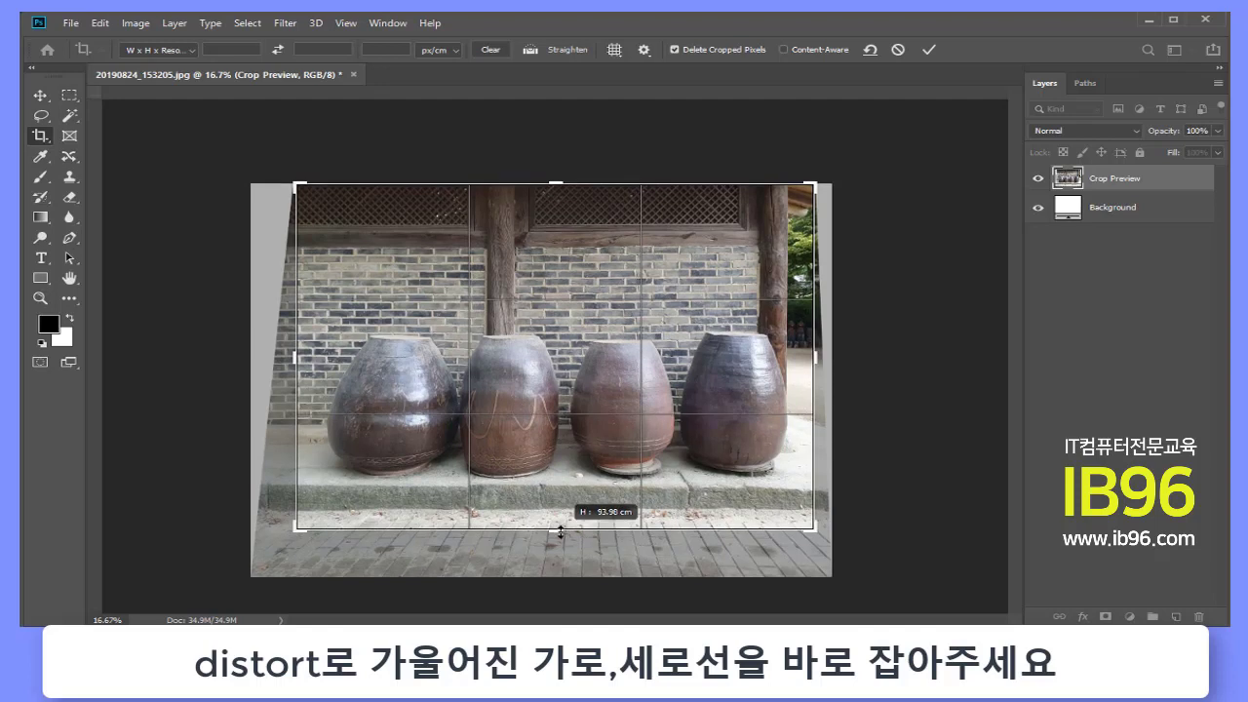
double_click(630, 354)
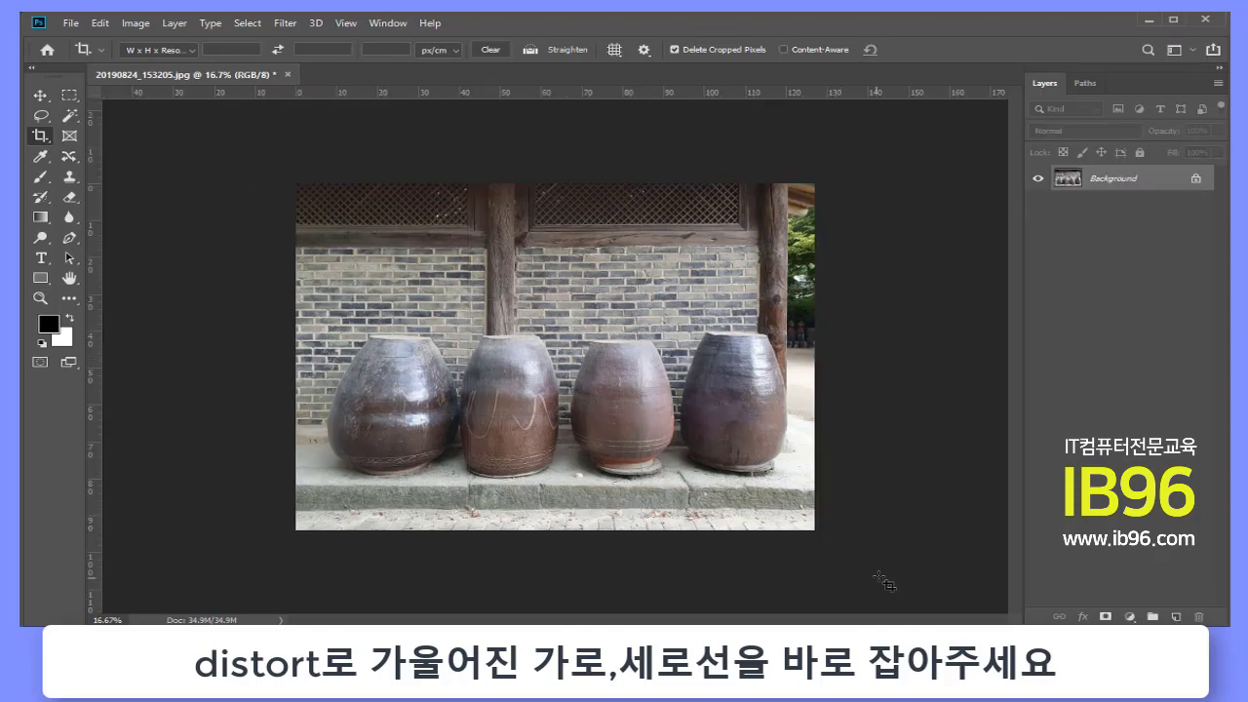
Fit the newly opened meetings-1149198_1280.jpg café photo to the screen
double_click(70, 277)
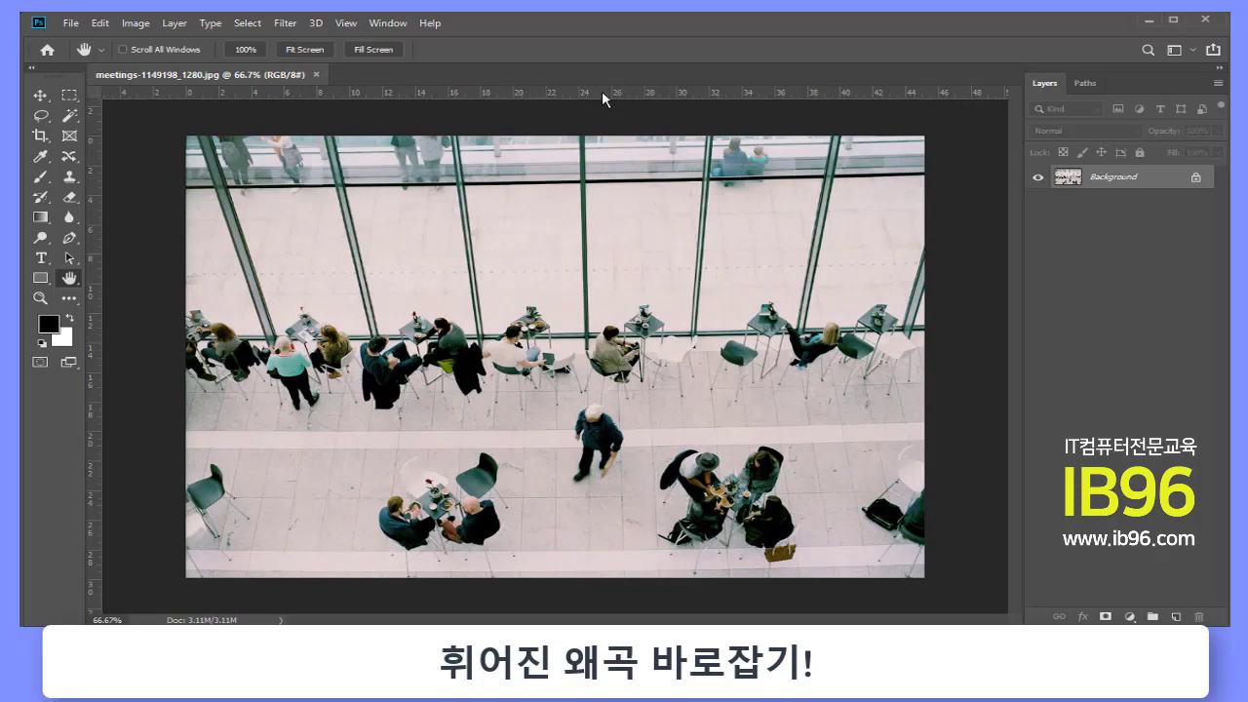
Place a horizontal guide along the café photo's bottom edge to show the bent floor lines
drag(618, 97, 708, 574)
mouse_move(199, 490)
mouse_down()
mouse_move(425, 481)
mouse_move(934, 409)
mouse_up()
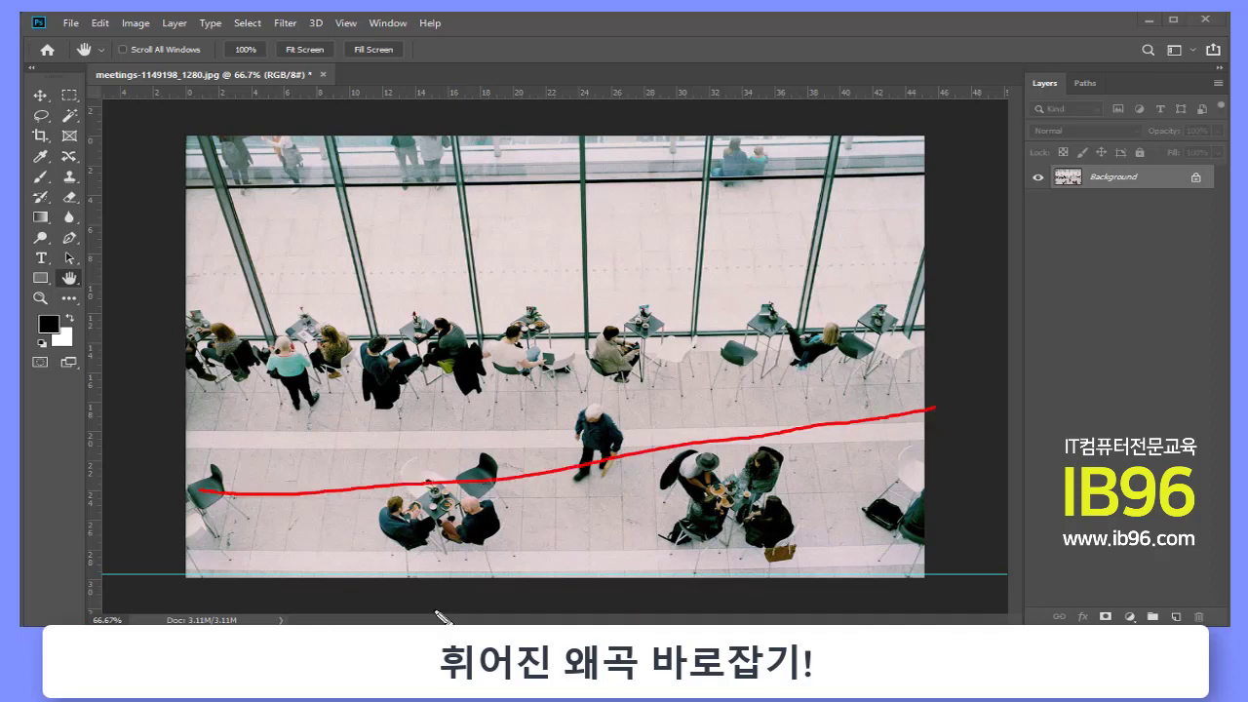
mouse_move(186, 548)
mouse_down()
mouse_move(329, 576)
mouse_move(440, 579)
mouse_move(600, 565)
mouse_move(924, 505)
mouse_up()
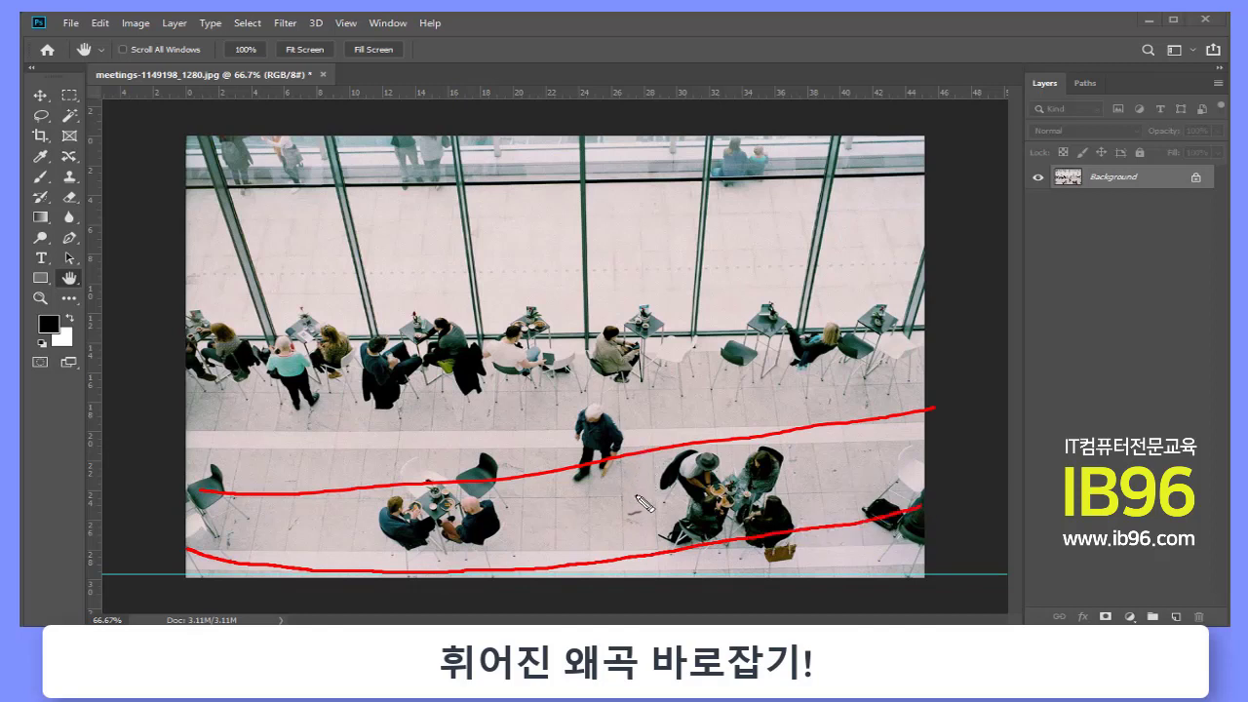
mouse_move(620, 538)
mouse_down()
mouse_move(627, 357)
mouse_move(624, 541)
mouse_up()
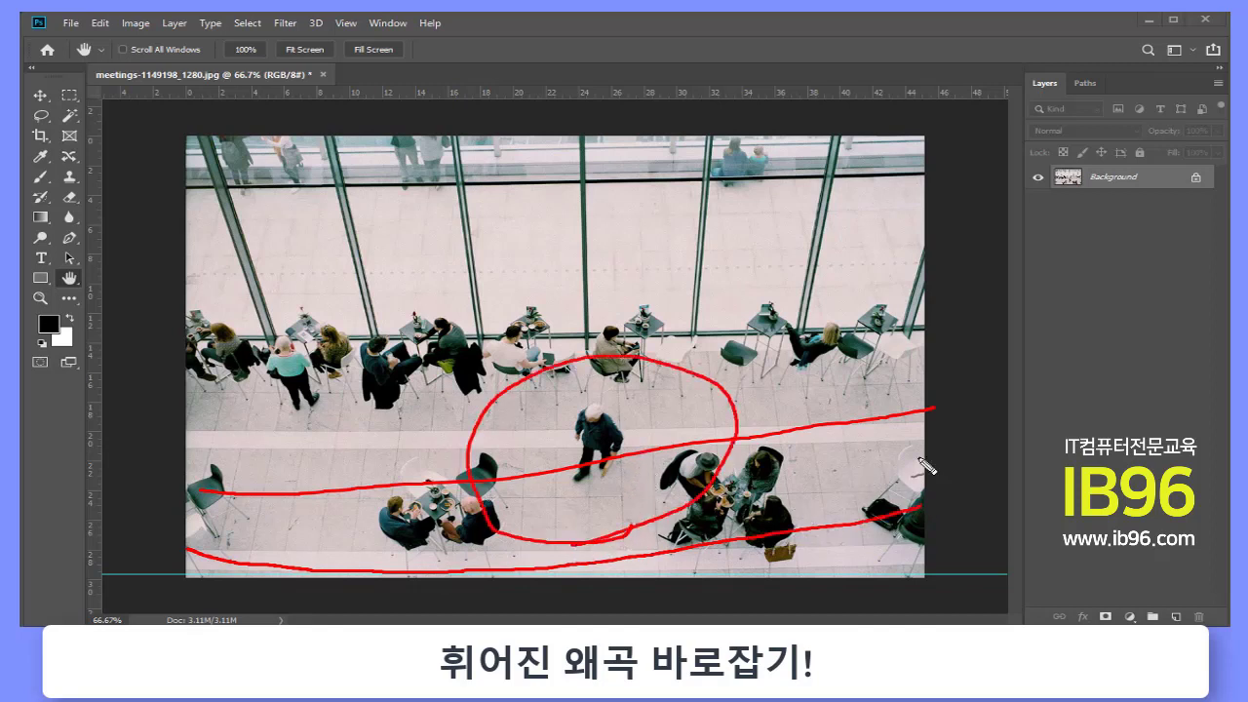
drag(921, 336, 934, 341)
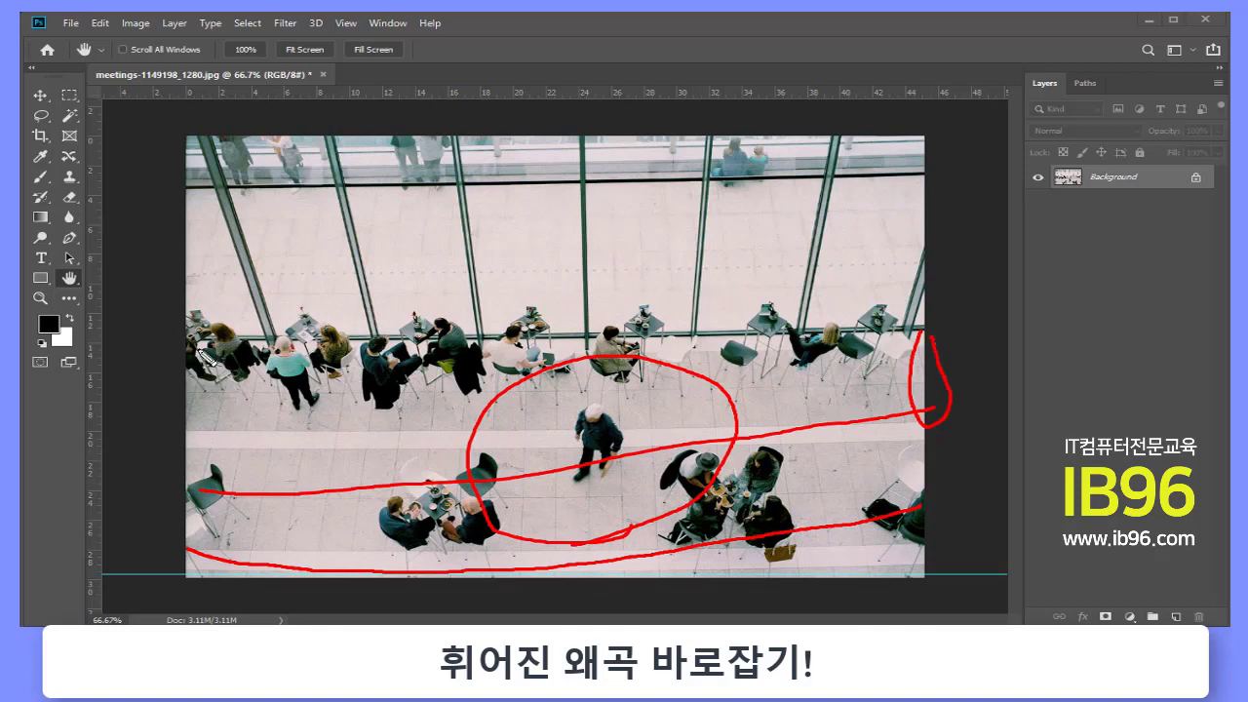
drag(200, 330, 215, 343)
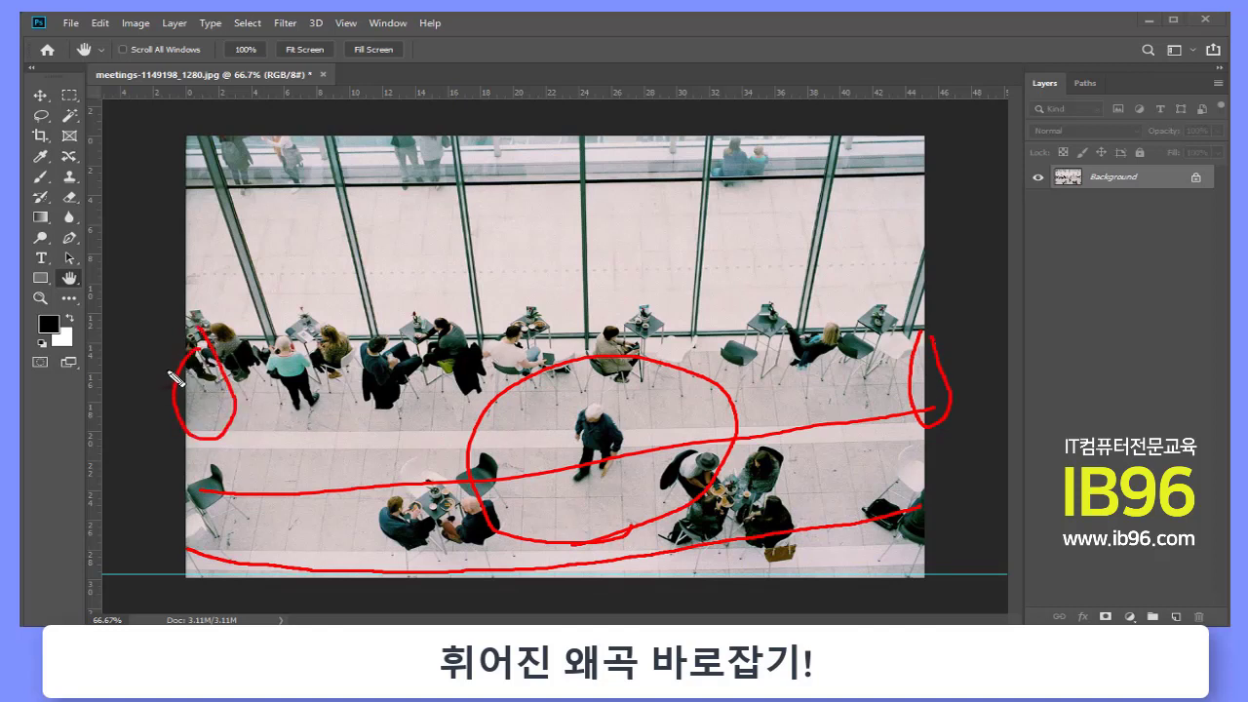
mouse_move(168, 371)
mouse_down()
mouse_move(938, 356)
mouse_move(766, 298)
mouse_move(439, 302)
mouse_move(256, 398)
mouse_up()
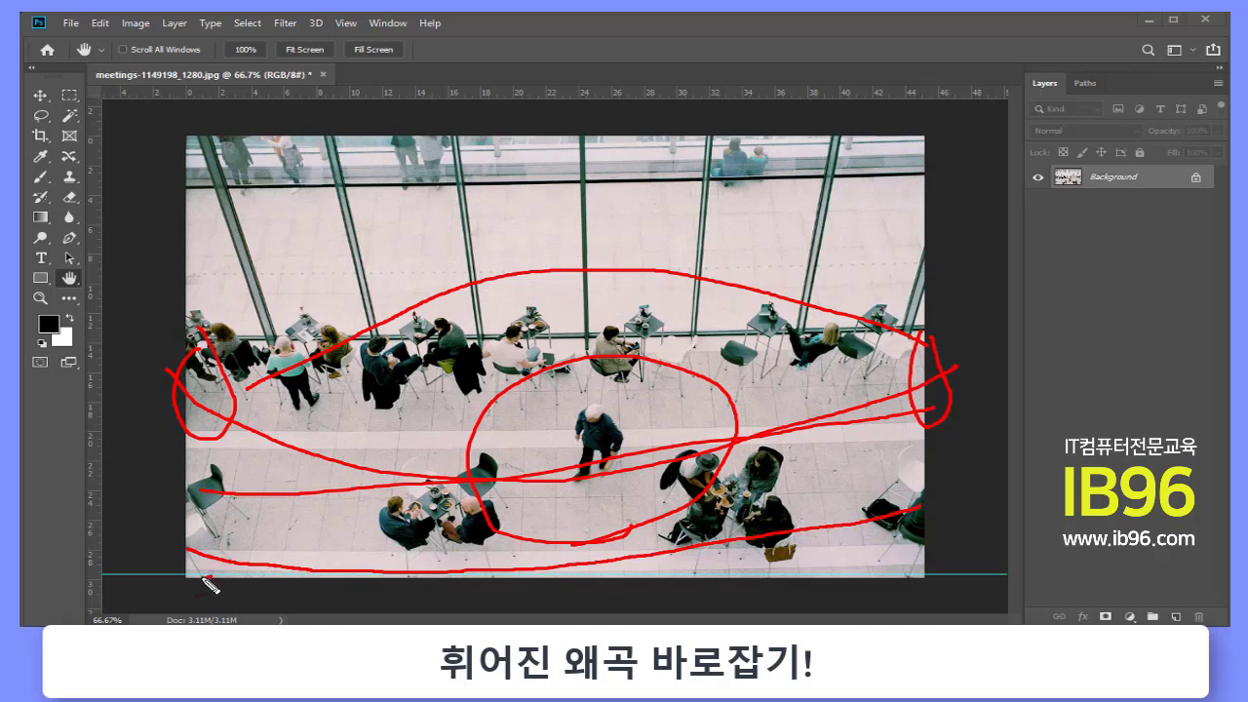
drag(206, 582, 204, 578)
drag(923, 581, 911, 577)
mouse_move(515, 587)
mouse_down()
mouse_move(522, 569)
mouse_move(519, 583)
mouse_up()
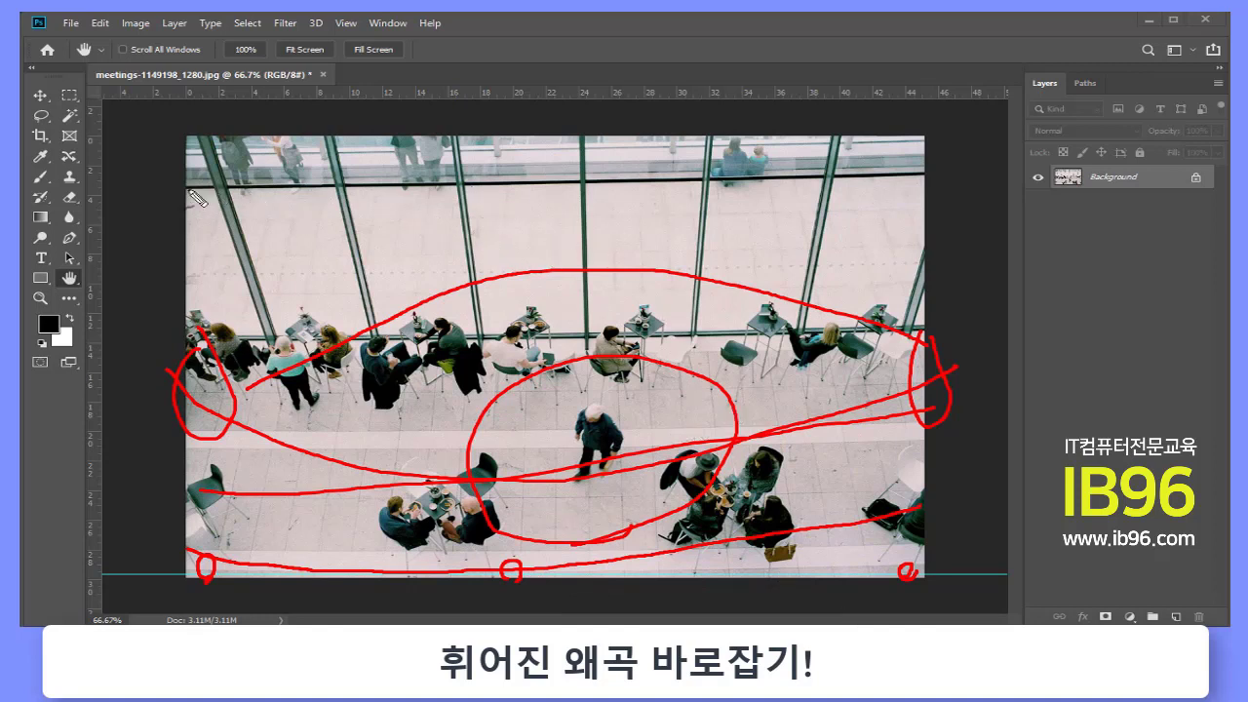
drag(193, 191, 936, 187)
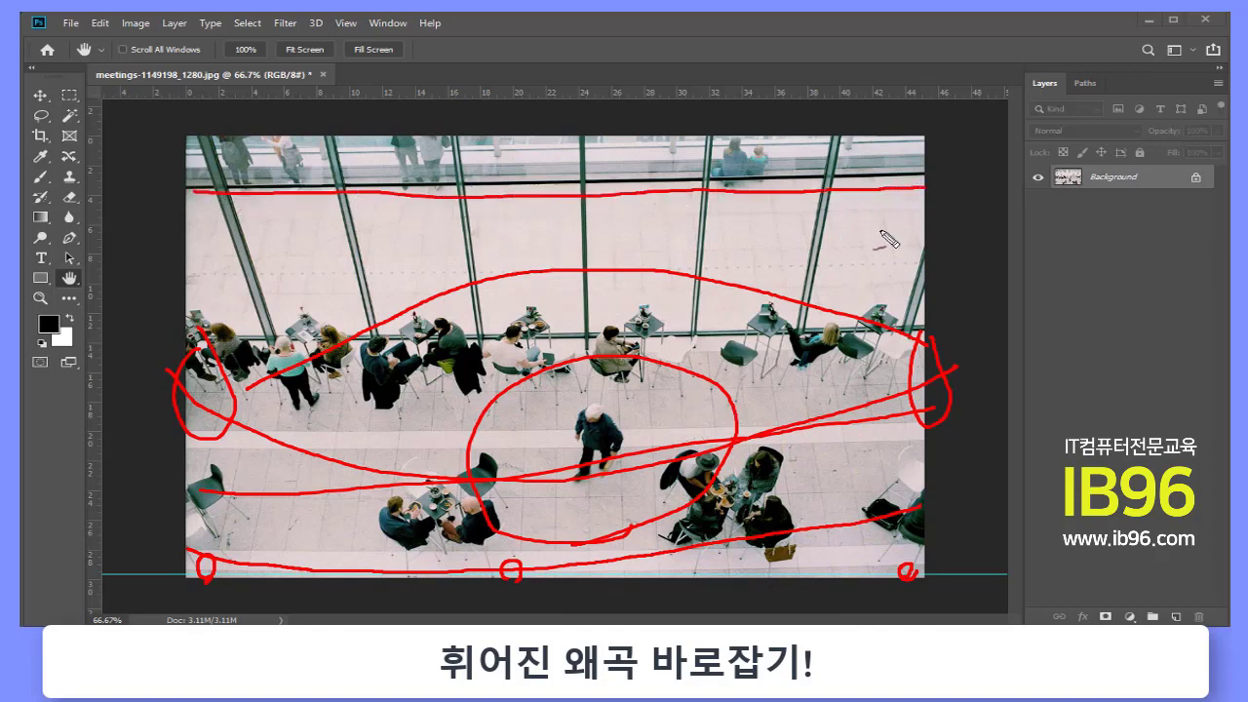
Add guides near the café photo's top and middle, remove the middle one, then select all
key(Escape)
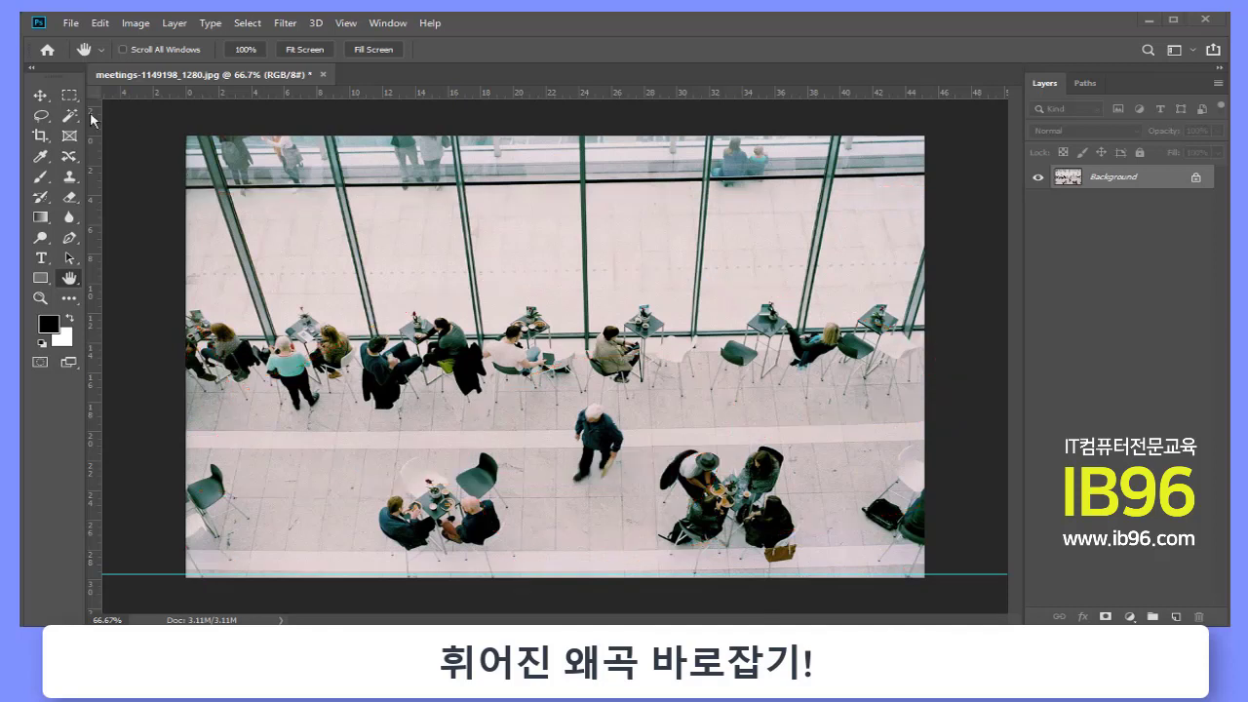
drag(248, 94, 269, 189)
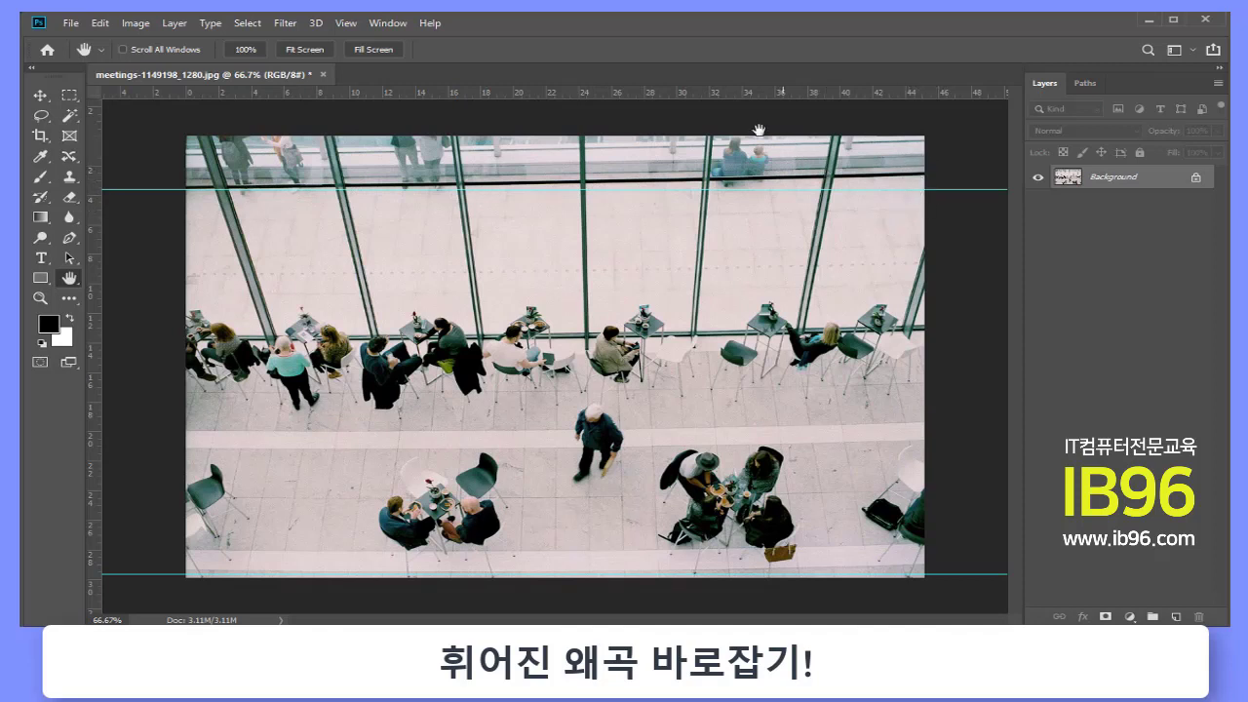
drag(763, 95, 860, 450)
click(40, 95)
mouse_move(161, 450)
mouse_down()
mouse_move(185, 437)
mouse_move(261, 70)
mouse_up()
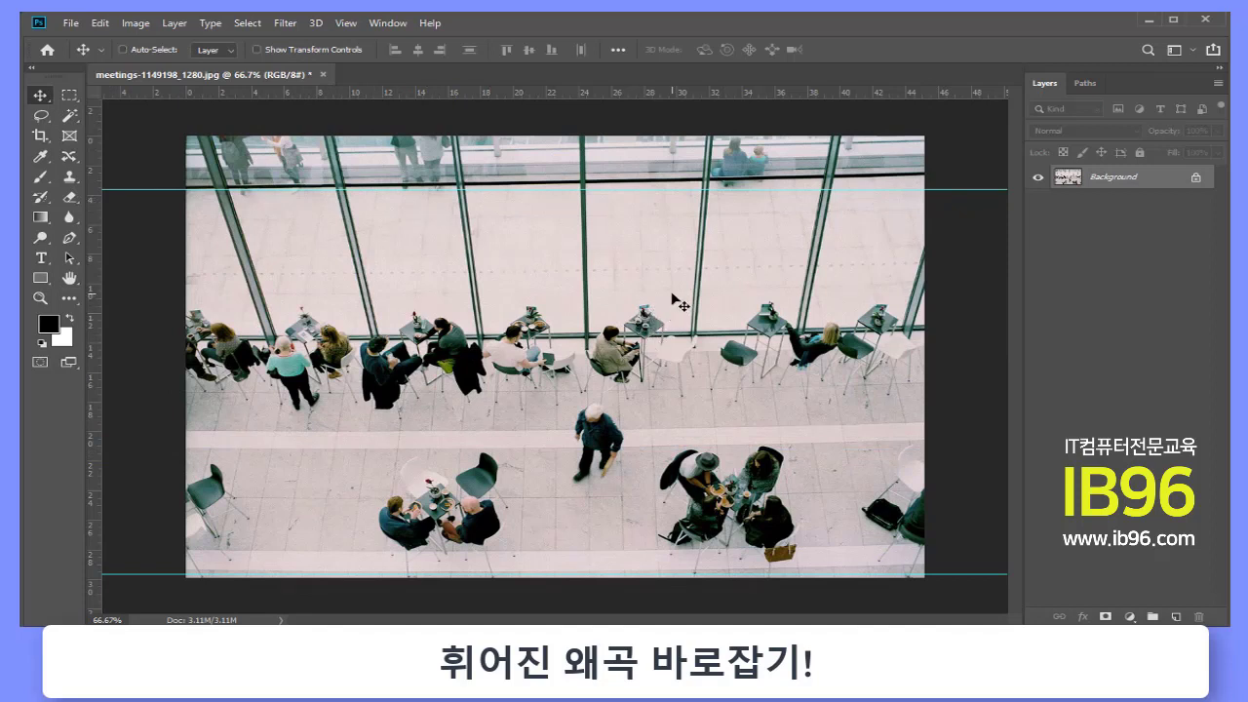
key(ctrl+a)
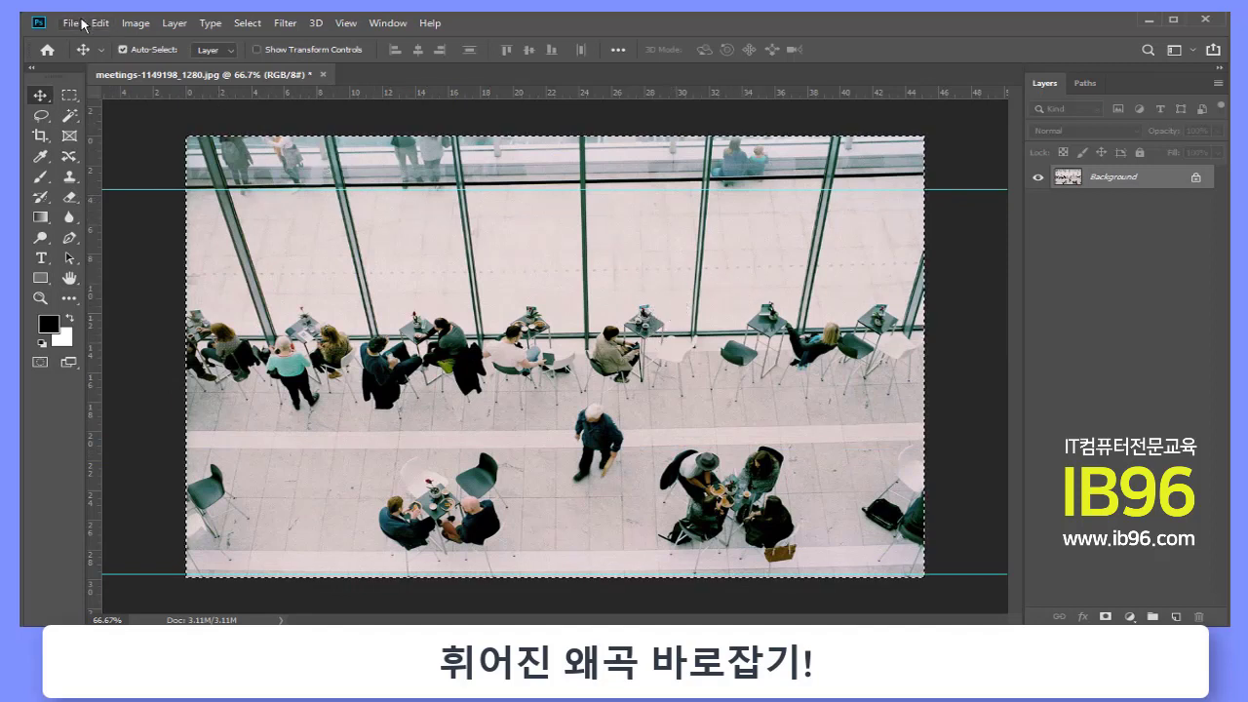
Start a Free Transform on the whole café photo, left at 100% width and height
click(97, 22)
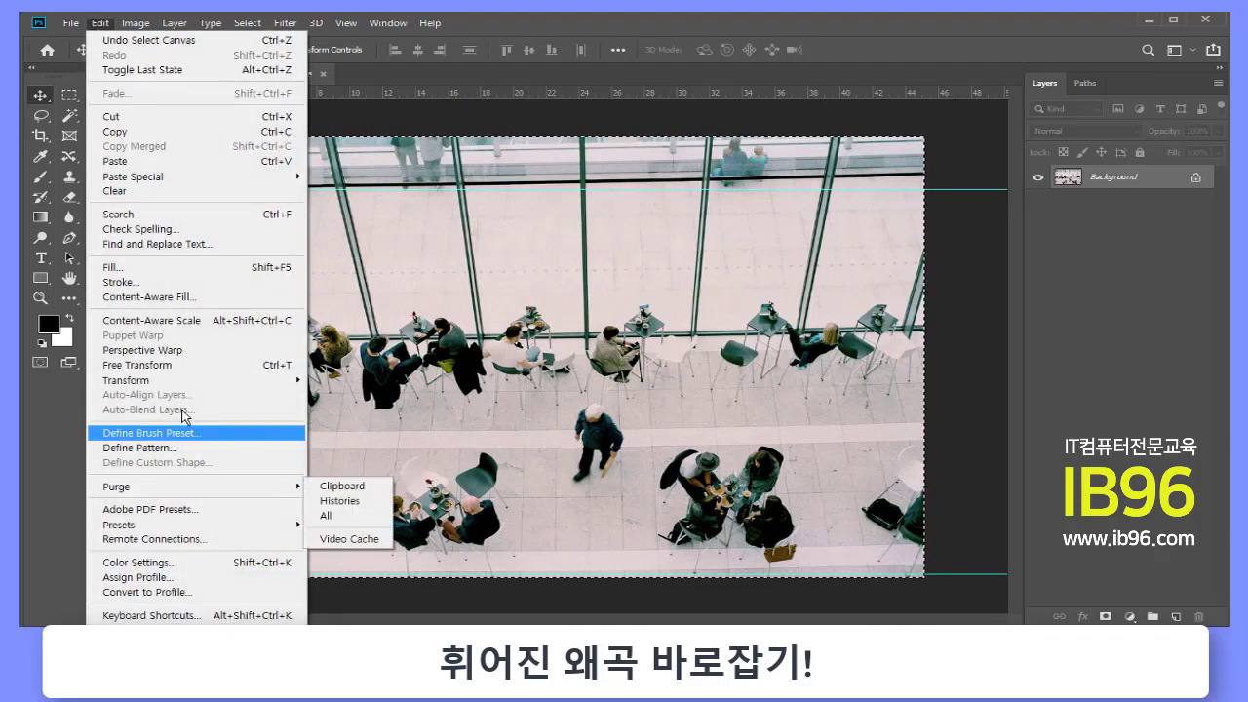
mouse_move(195, 379)
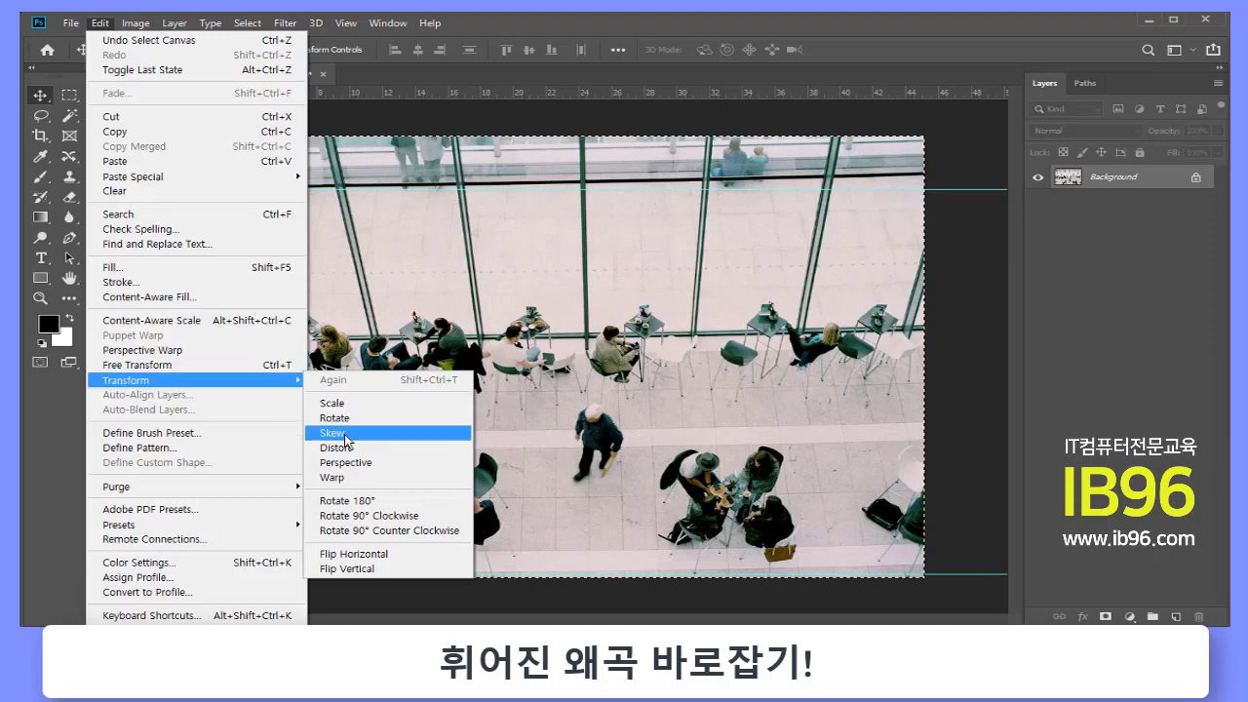
click(542, 29)
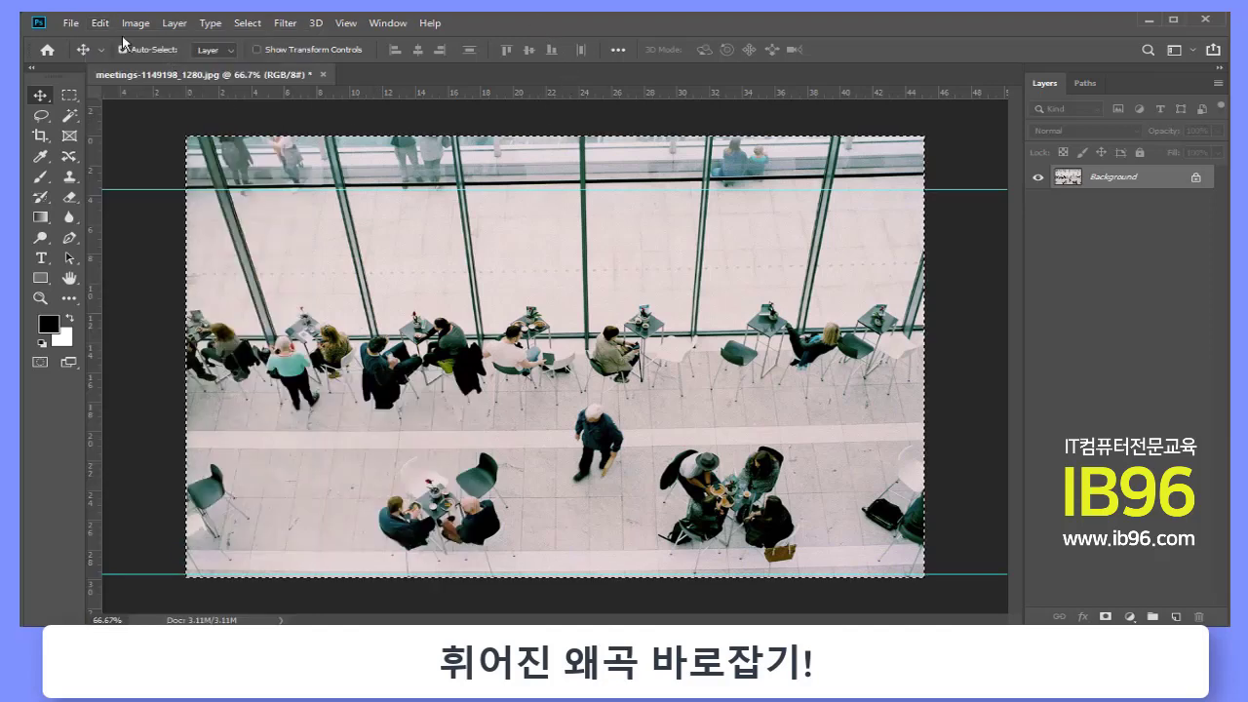
click(91, 21)
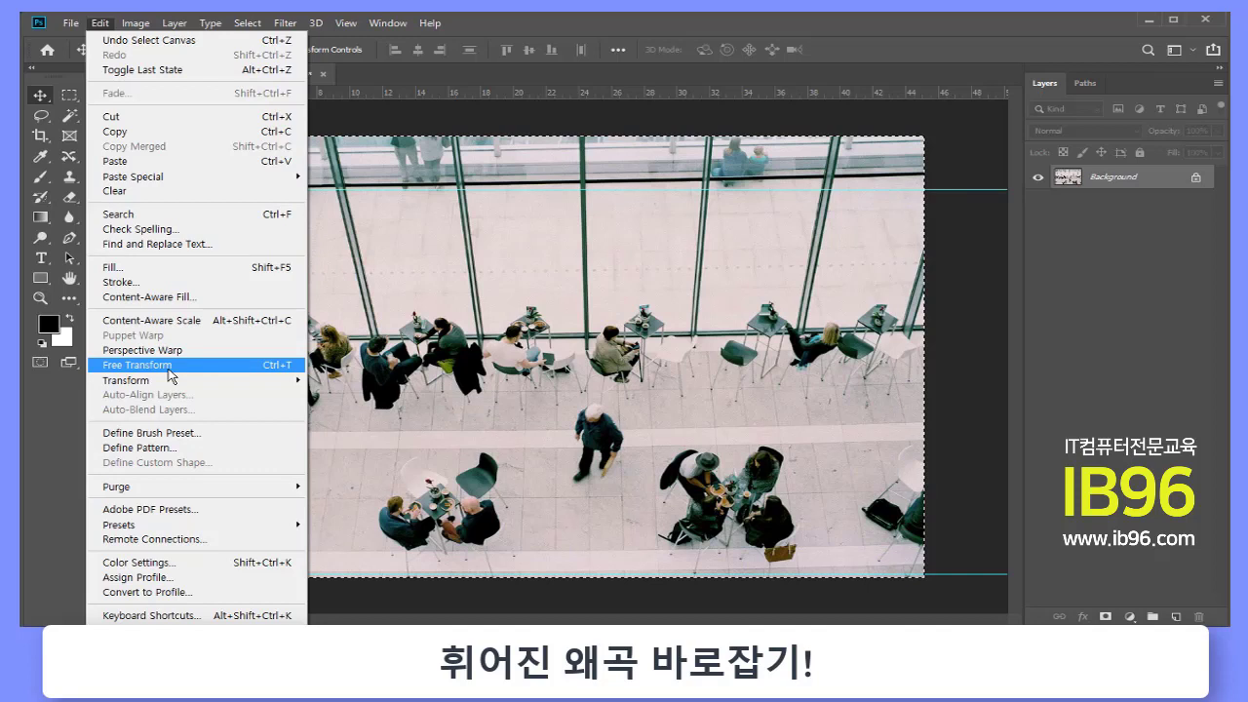
click(169, 376)
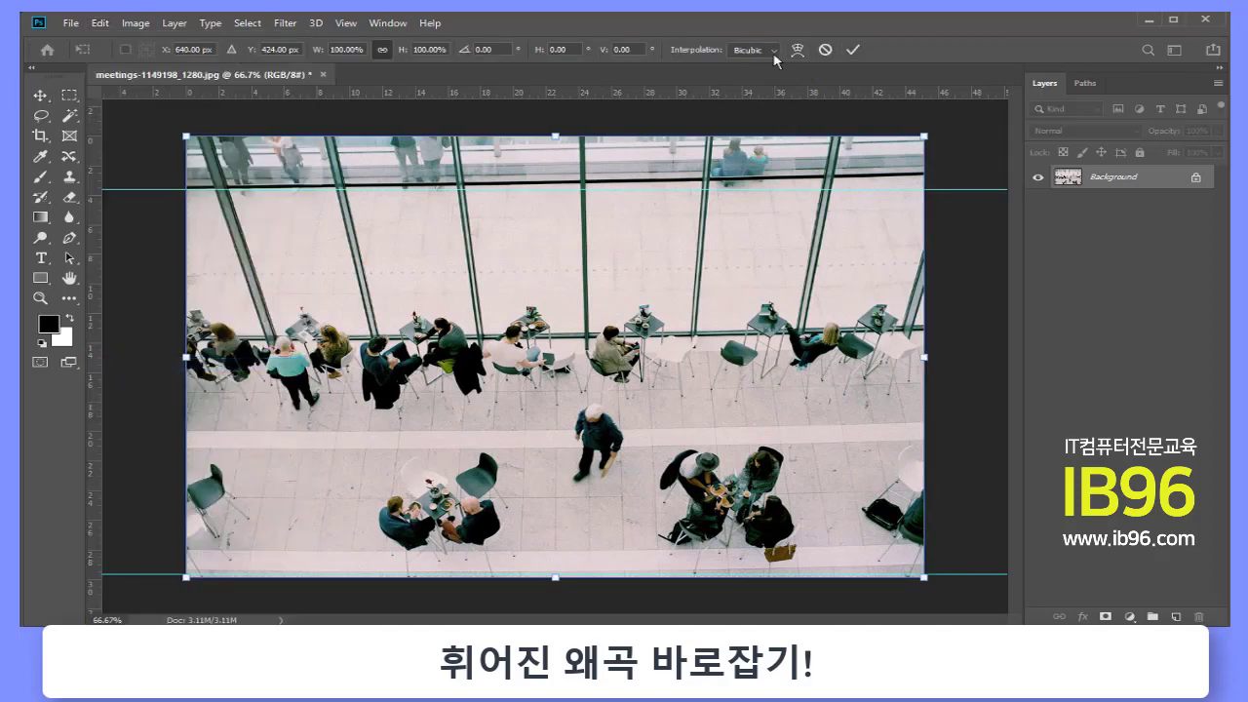
click(101, 22)
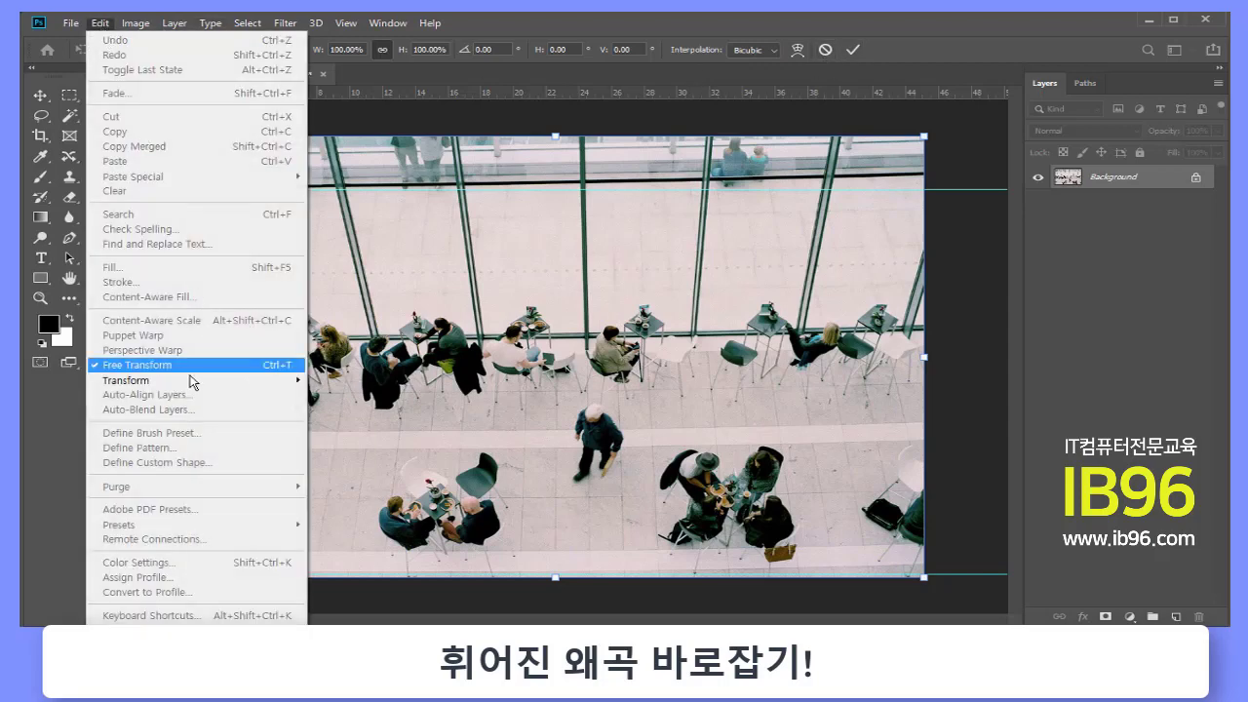
click(847, 58)
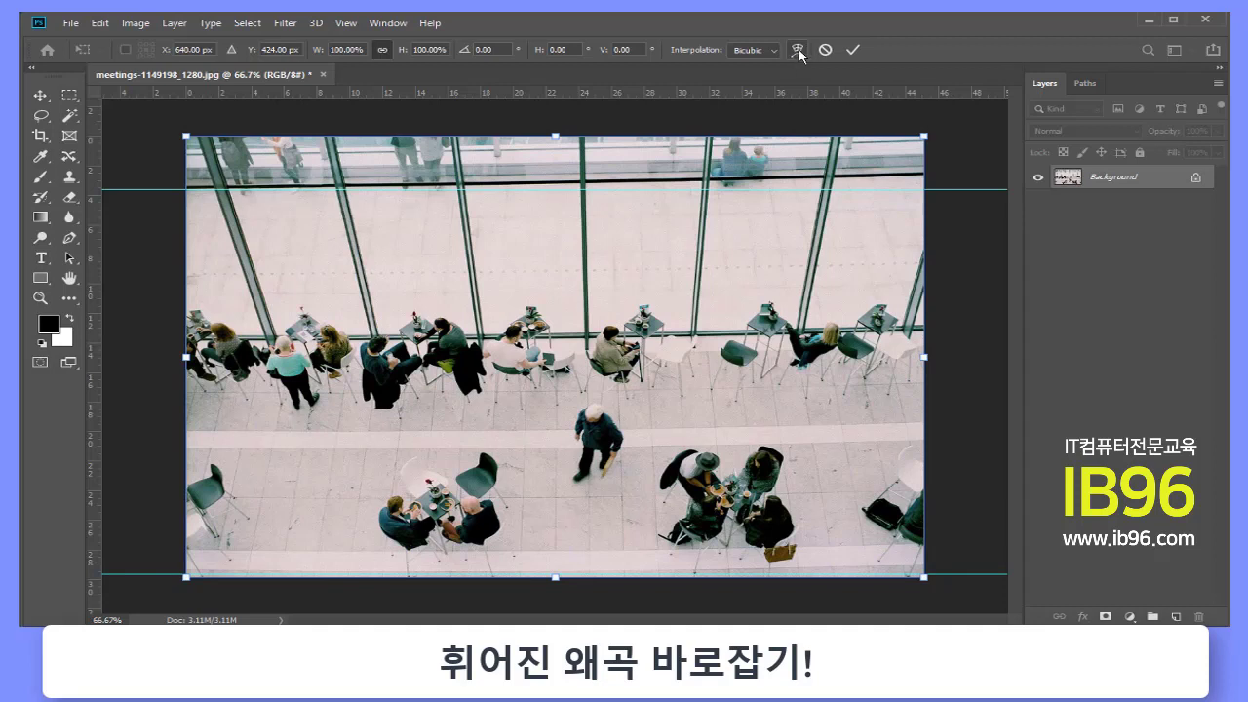
Warp the café photo, lowering the top edge, top-right corner and both bottom corners slightly
click(798, 50)
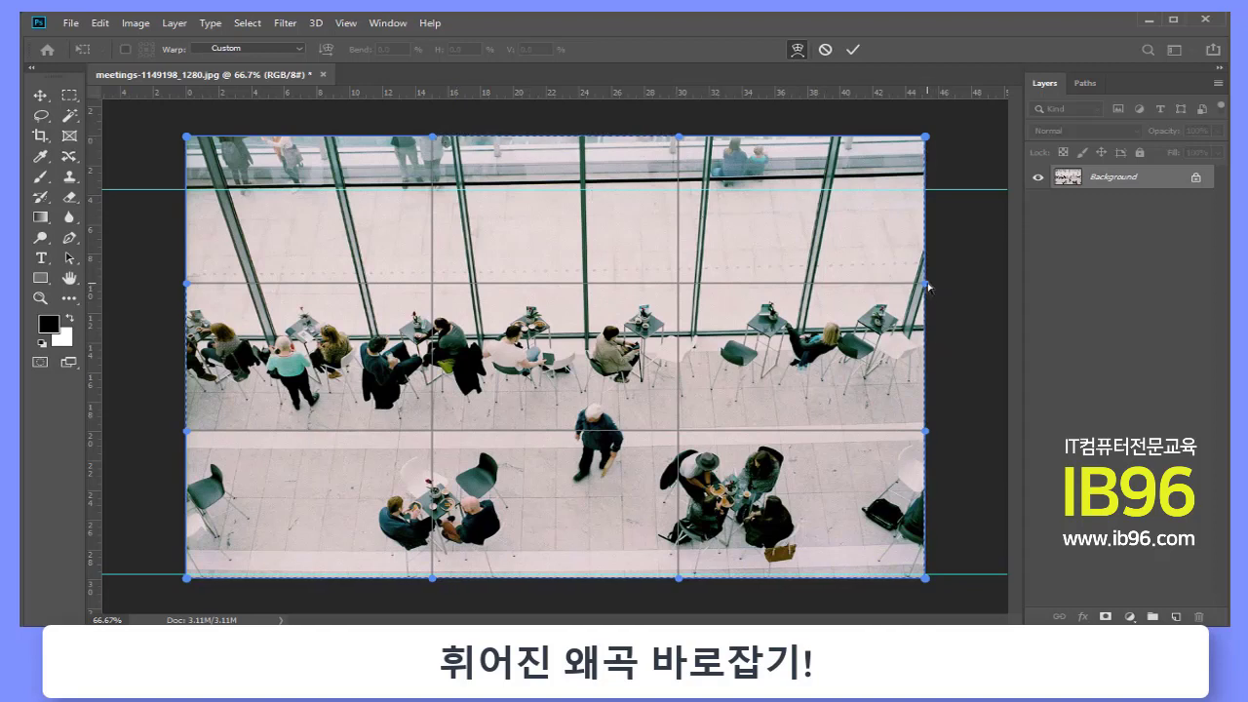
drag(929, 287, 1008, 264)
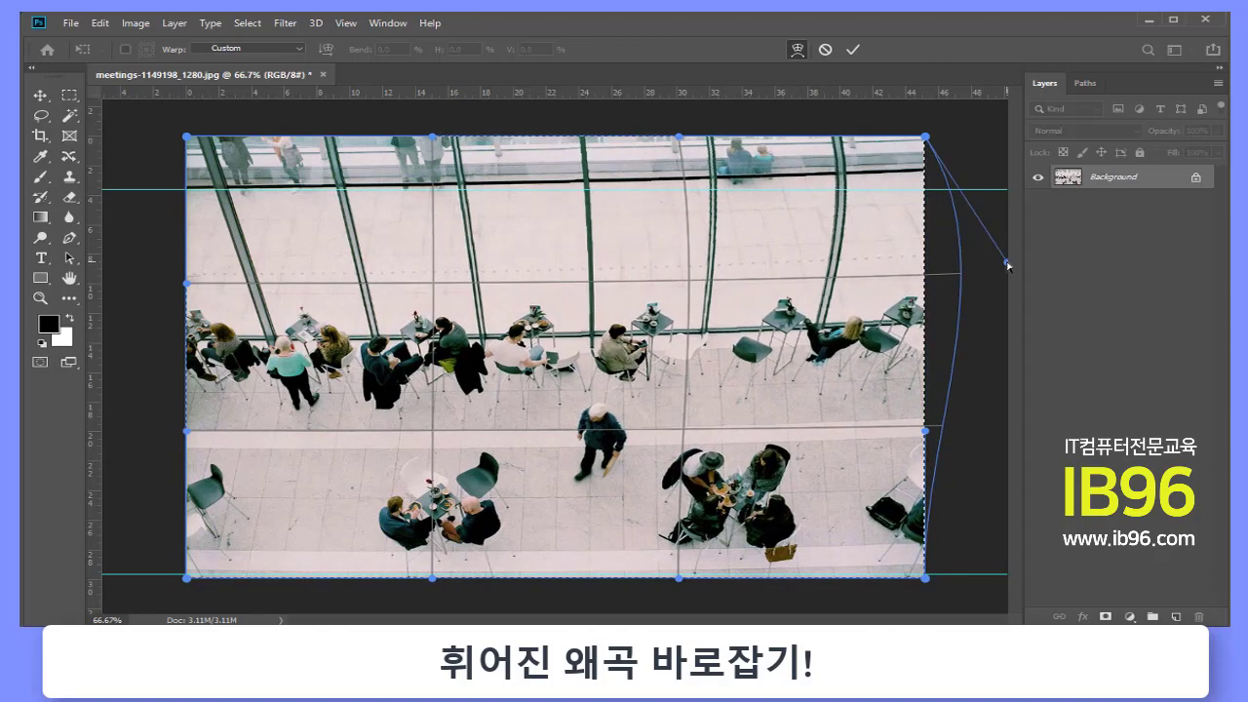
key(ctrl+z)
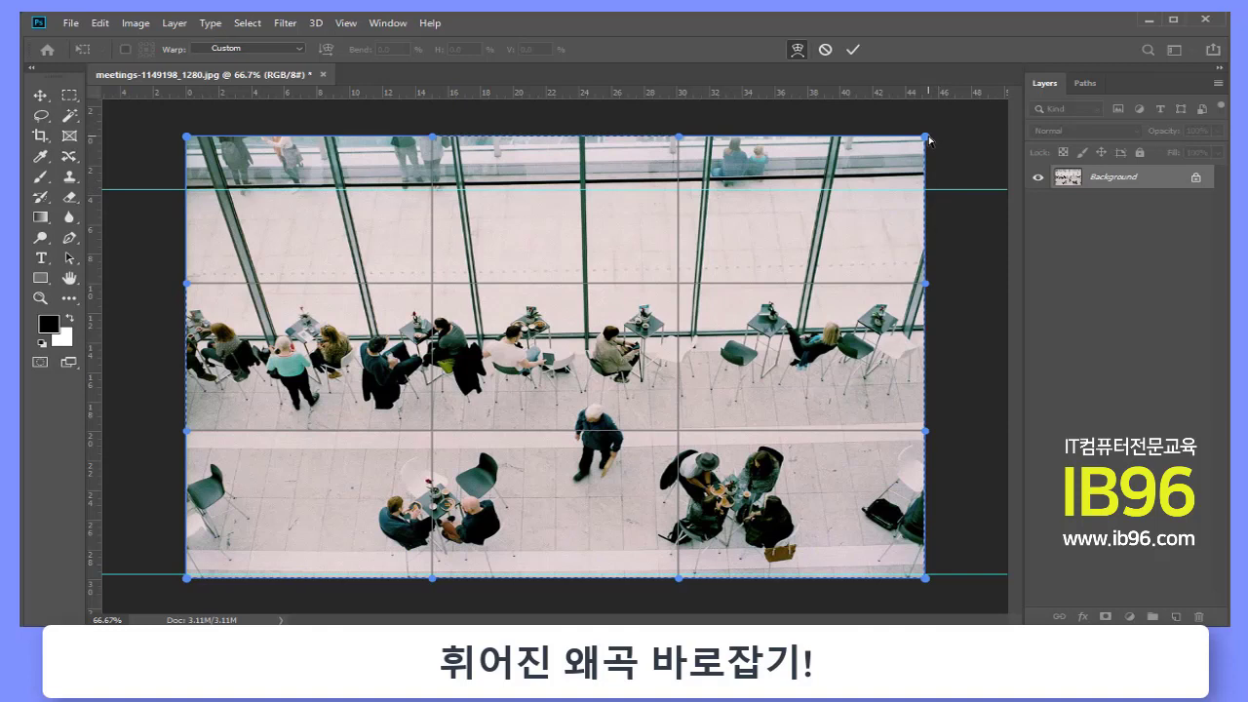
drag(928, 141, 927, 154)
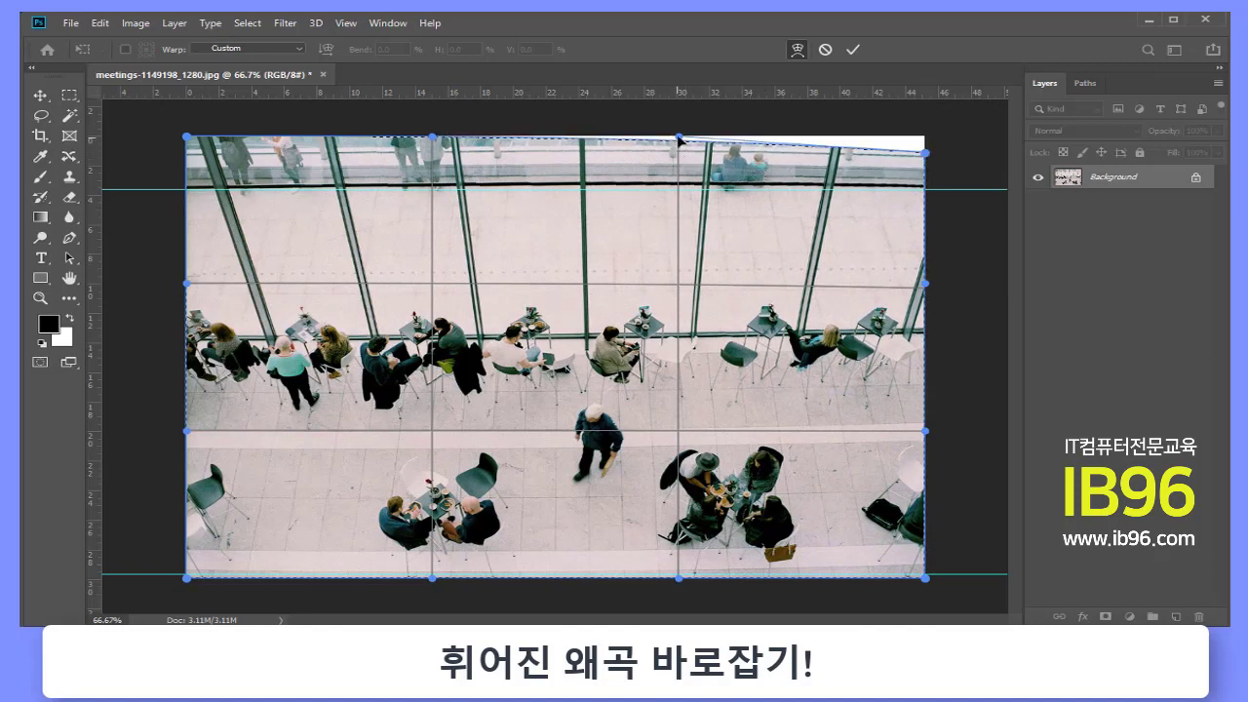
drag(677, 140, 678, 143)
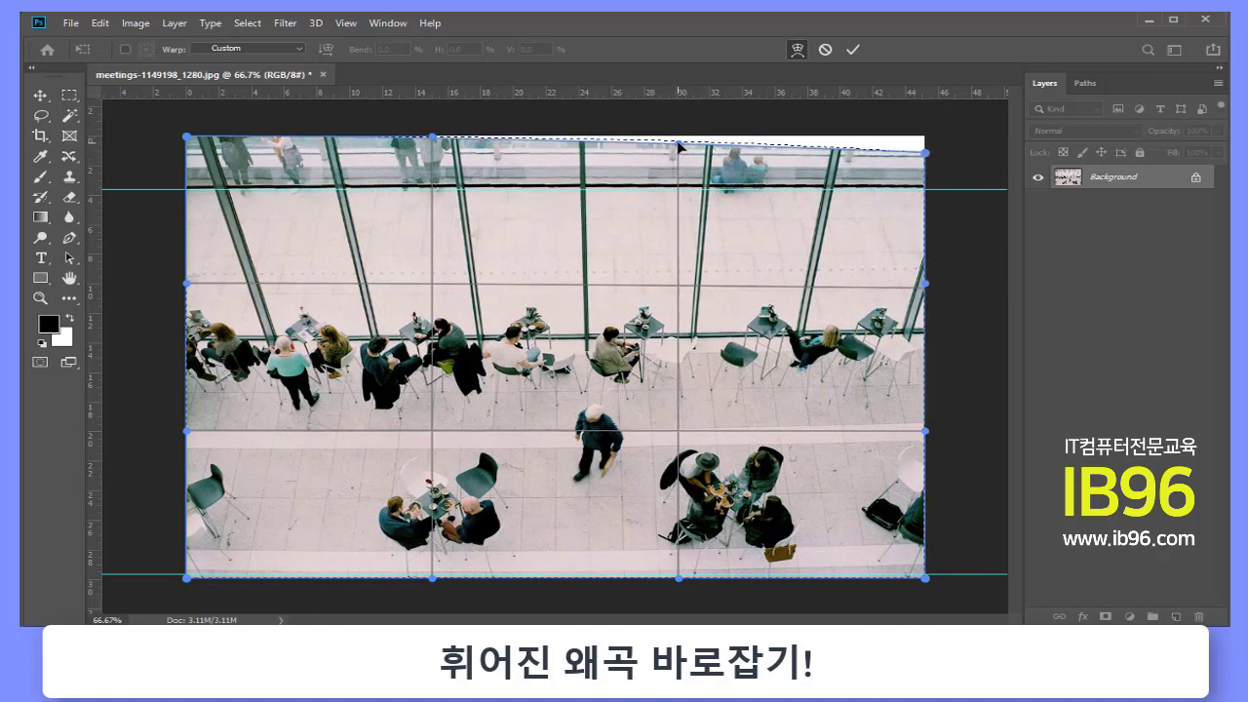
drag(439, 142, 440, 144)
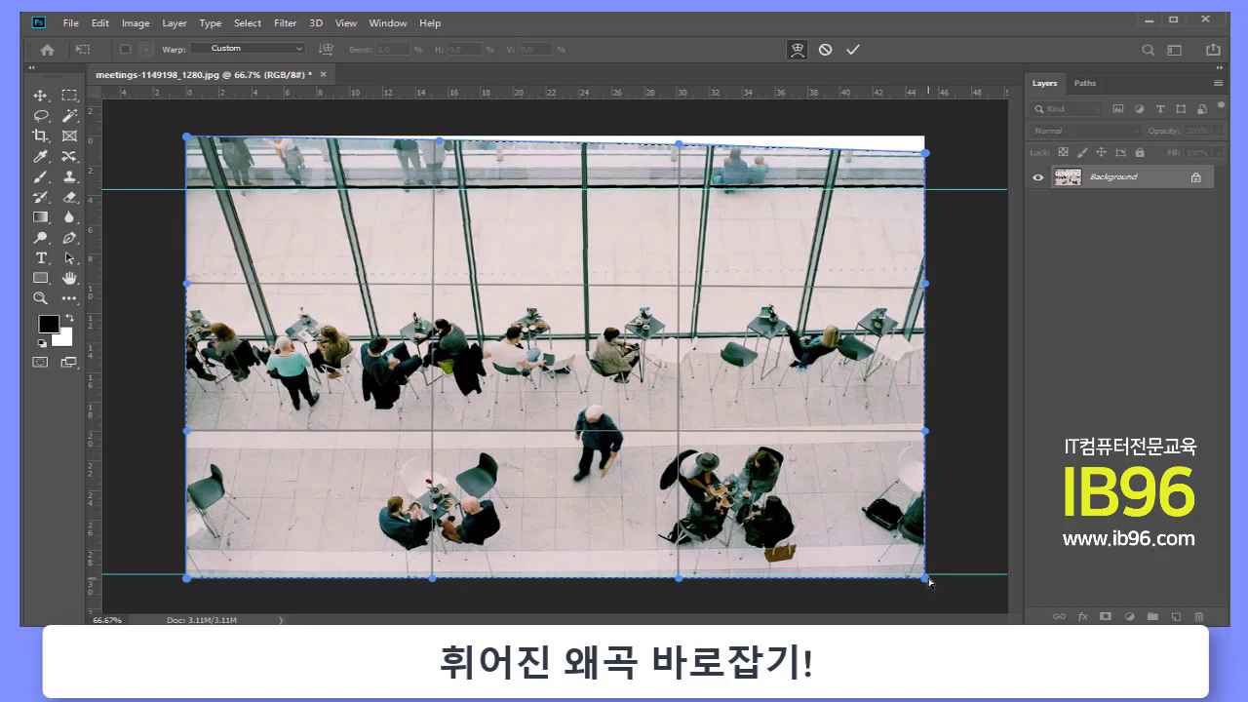
drag(927, 583, 929, 589)
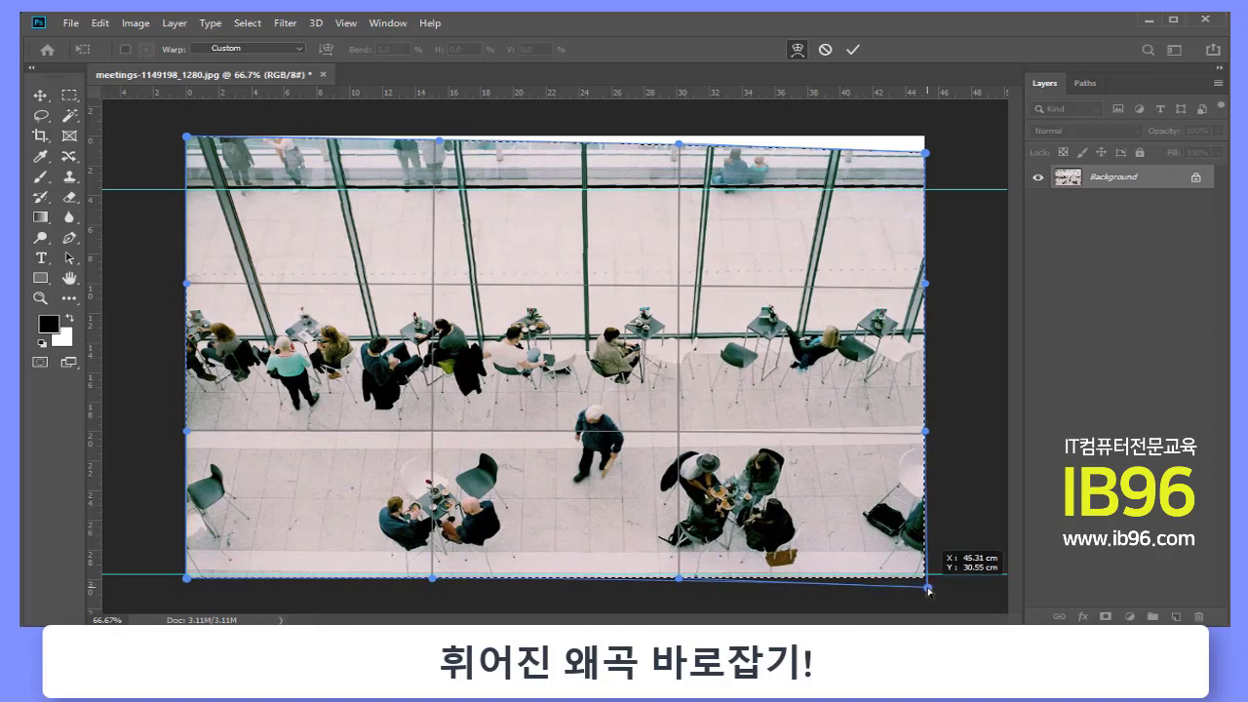
drag(928, 589, 927, 588)
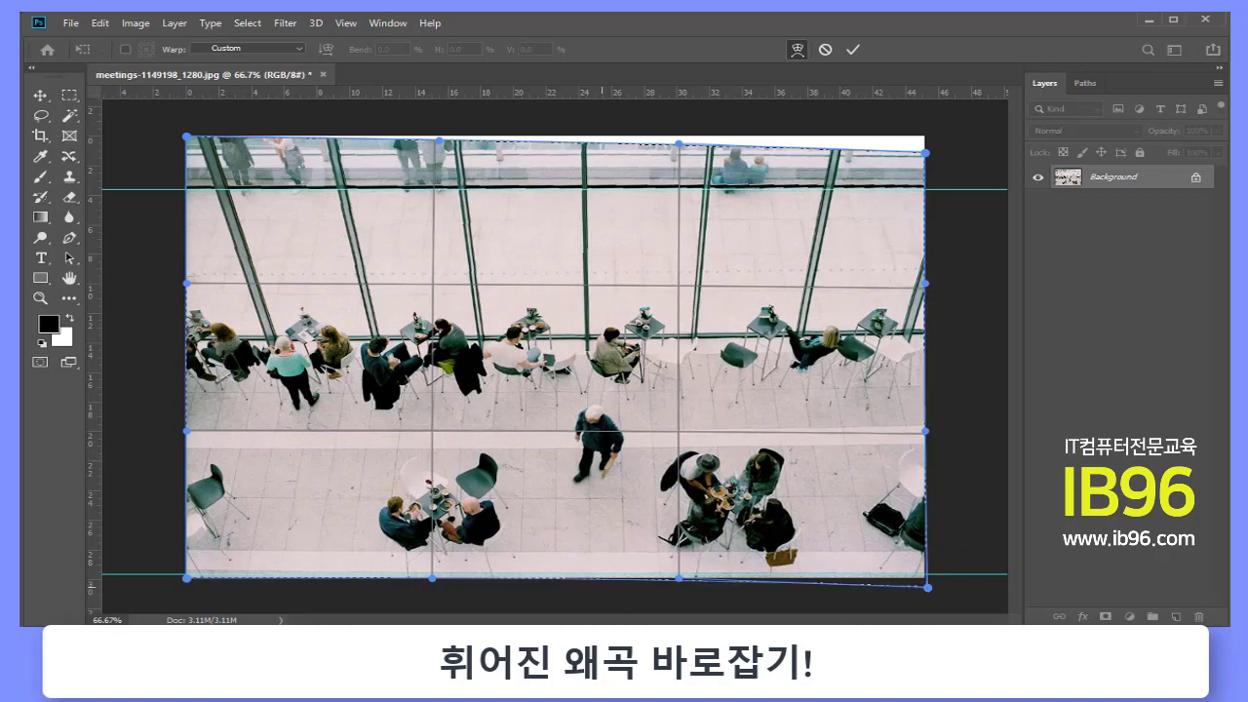
drag(187, 585, 186, 582)
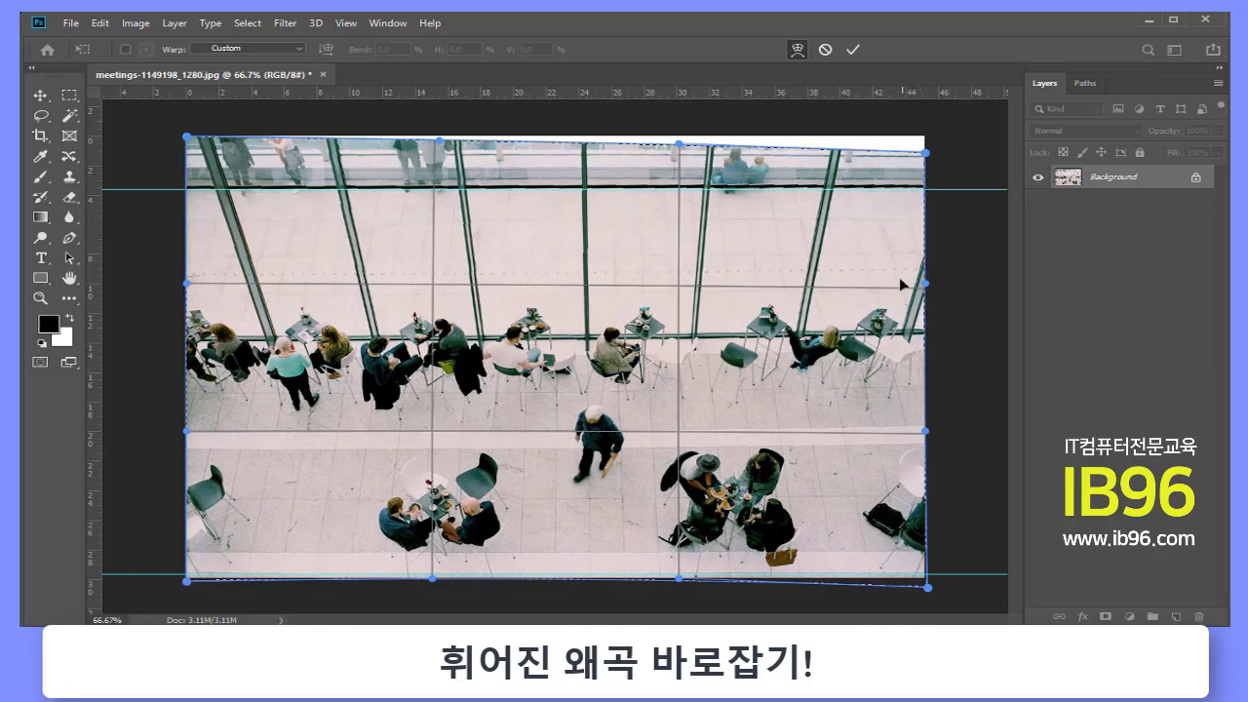
Commit the café photo's warp and clear the selection
click(41, 97)
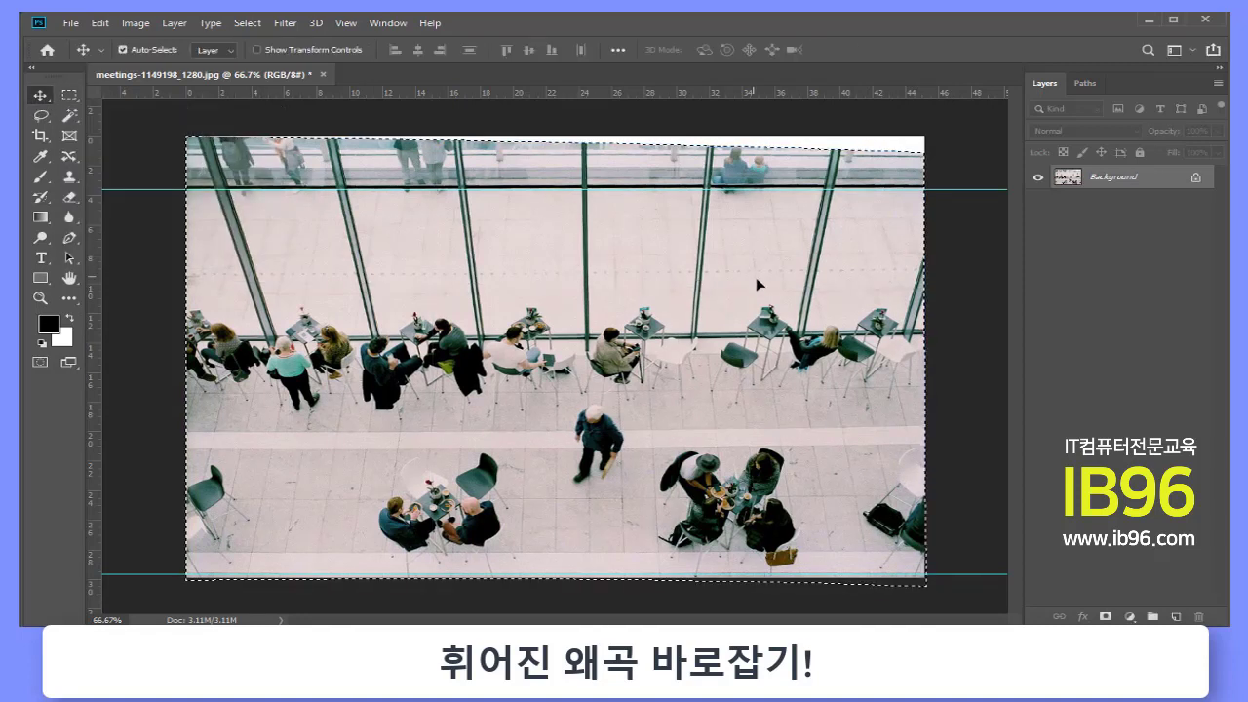
key(ctrl+d)
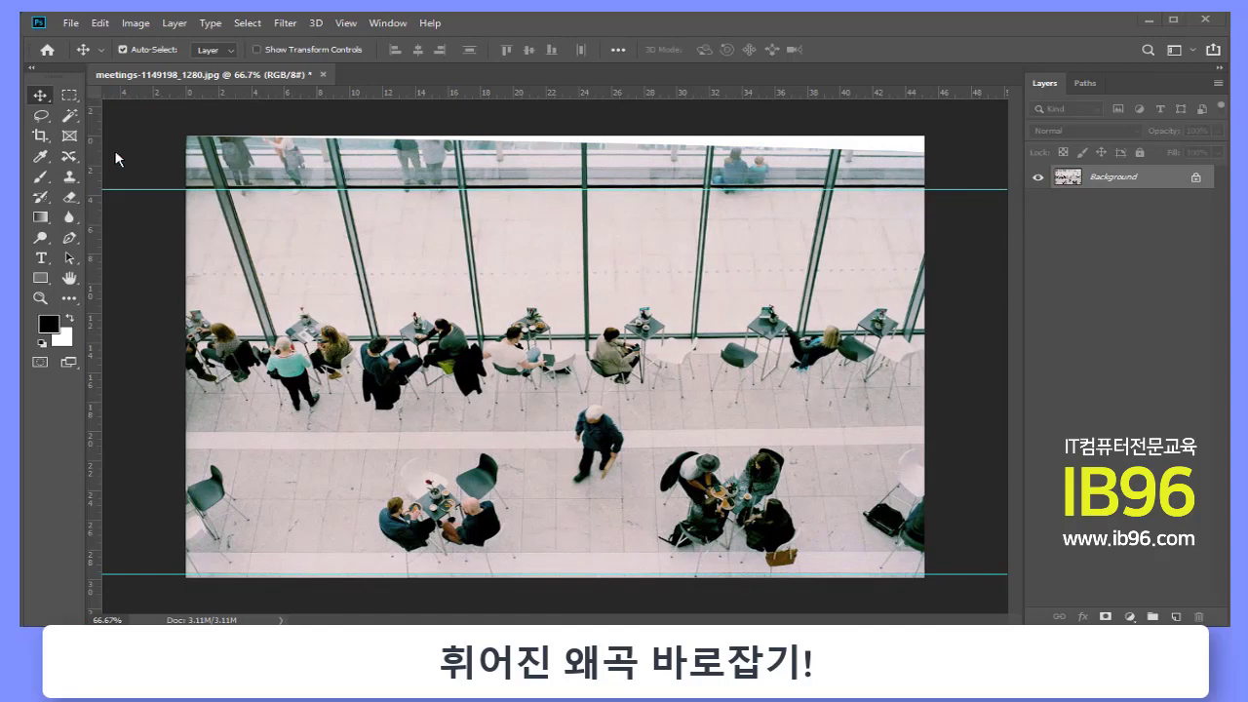
key(ctrl+z)
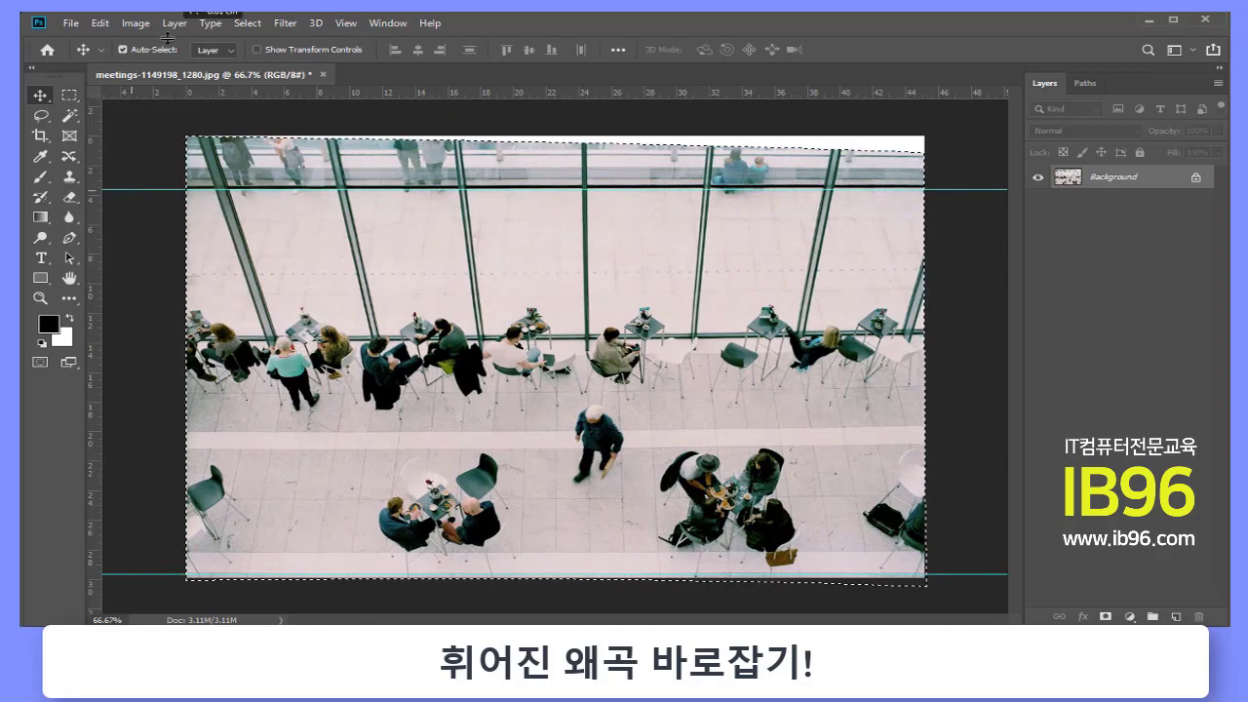
drag(122, 189, 137, 585)
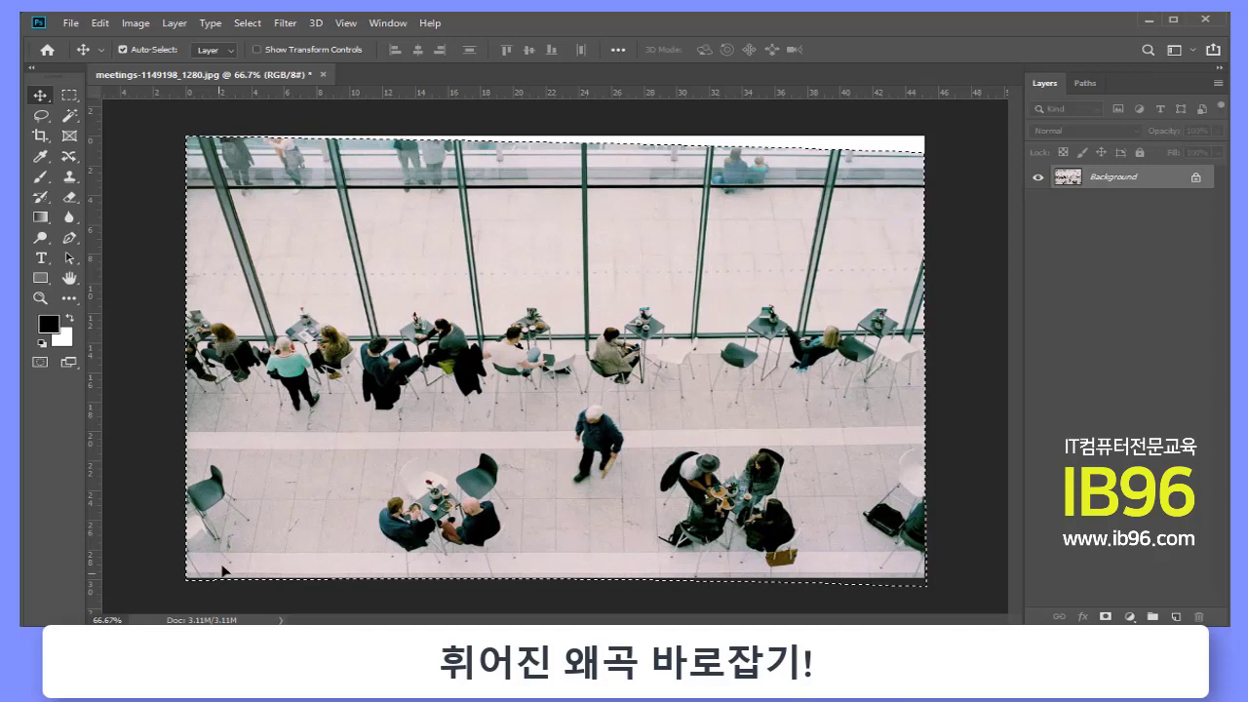
key(ctrl+d)
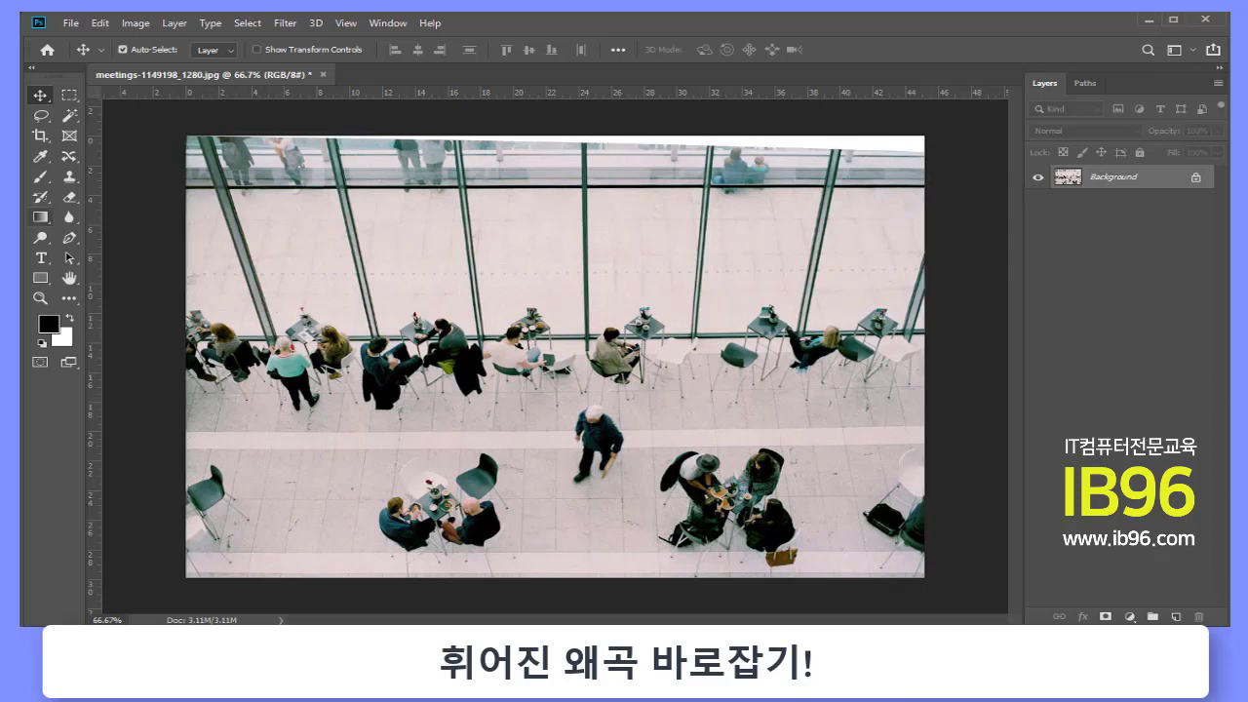
Crop the photo, lowering the top edge past the white wedge and raising the bottom slightly
click(40, 136)
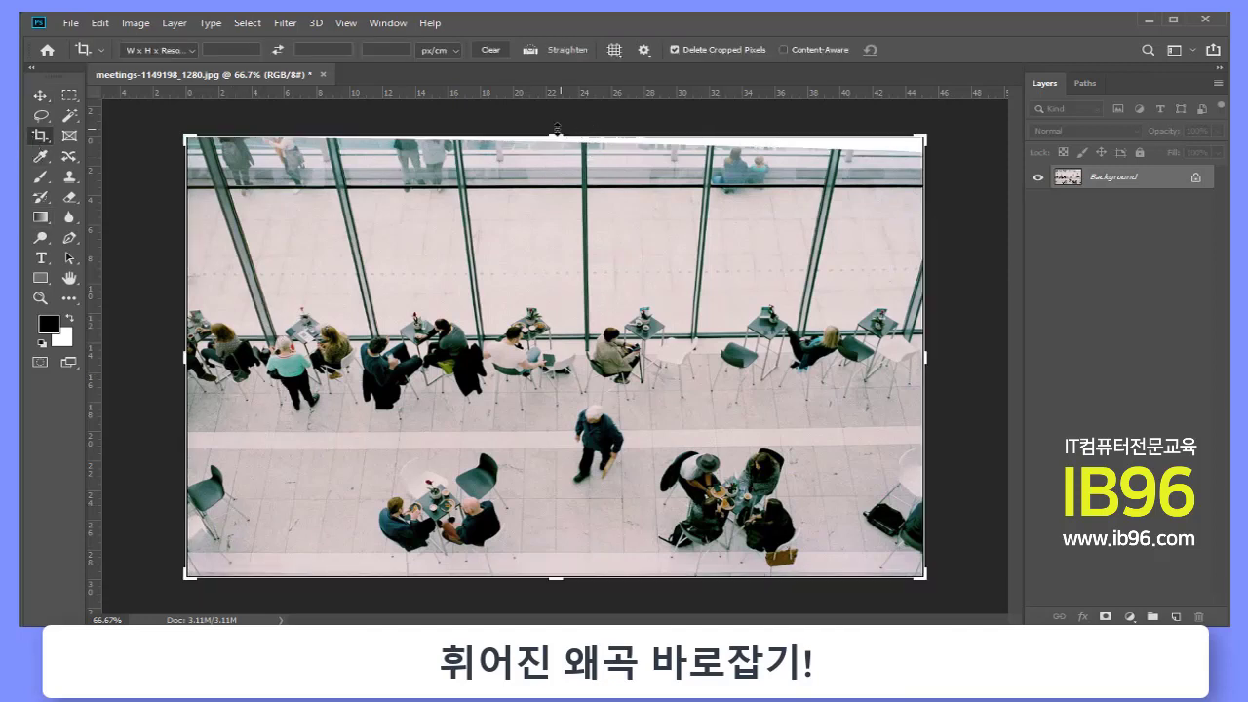
drag(555, 127, 555, 143)
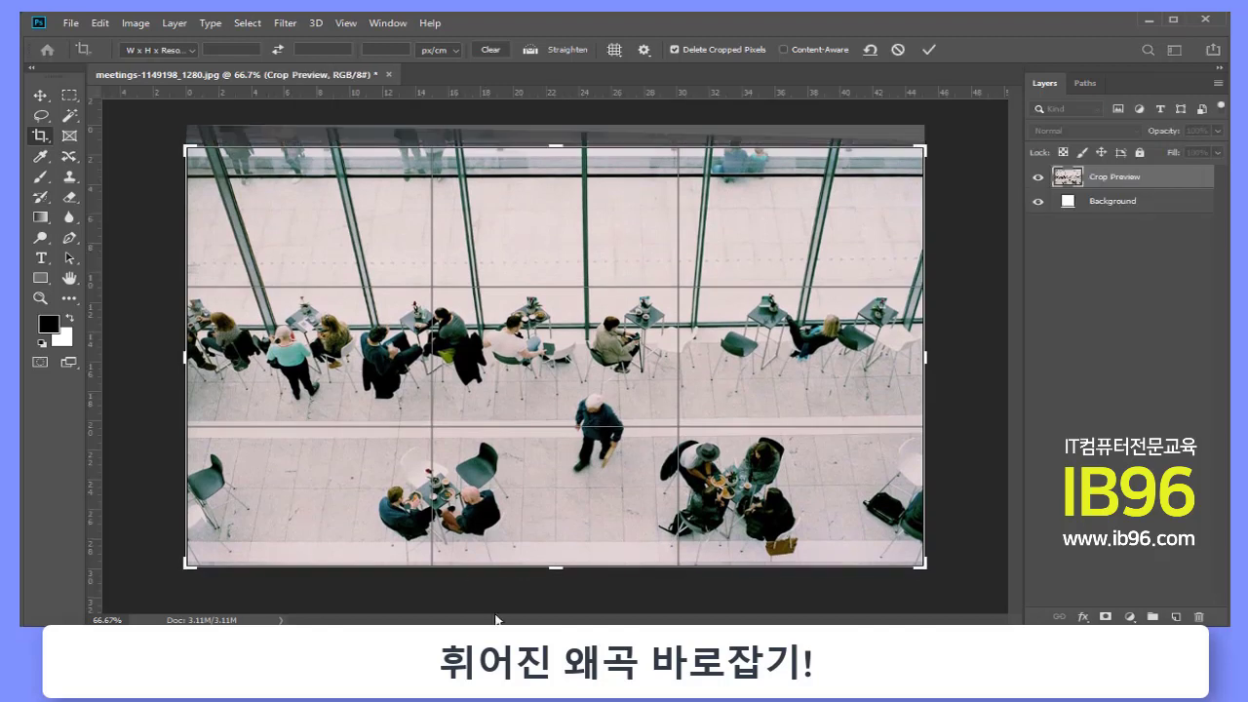
drag(554, 568, 555, 564)
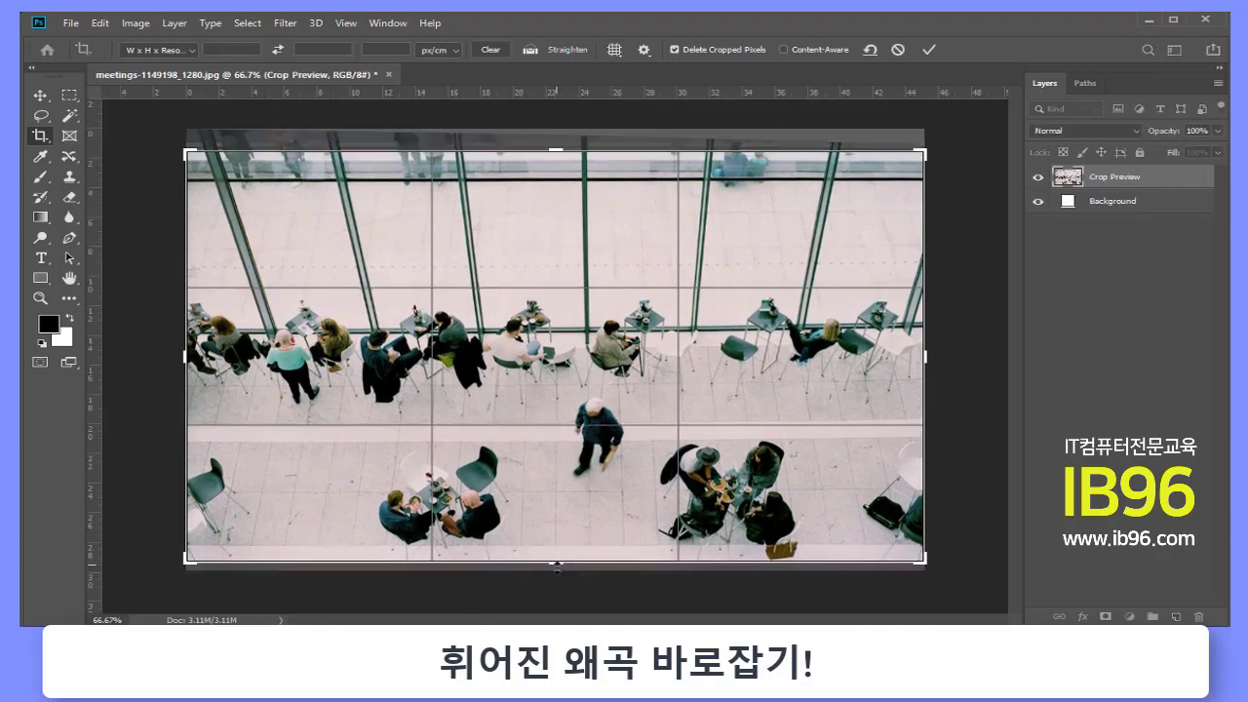
key(Return)
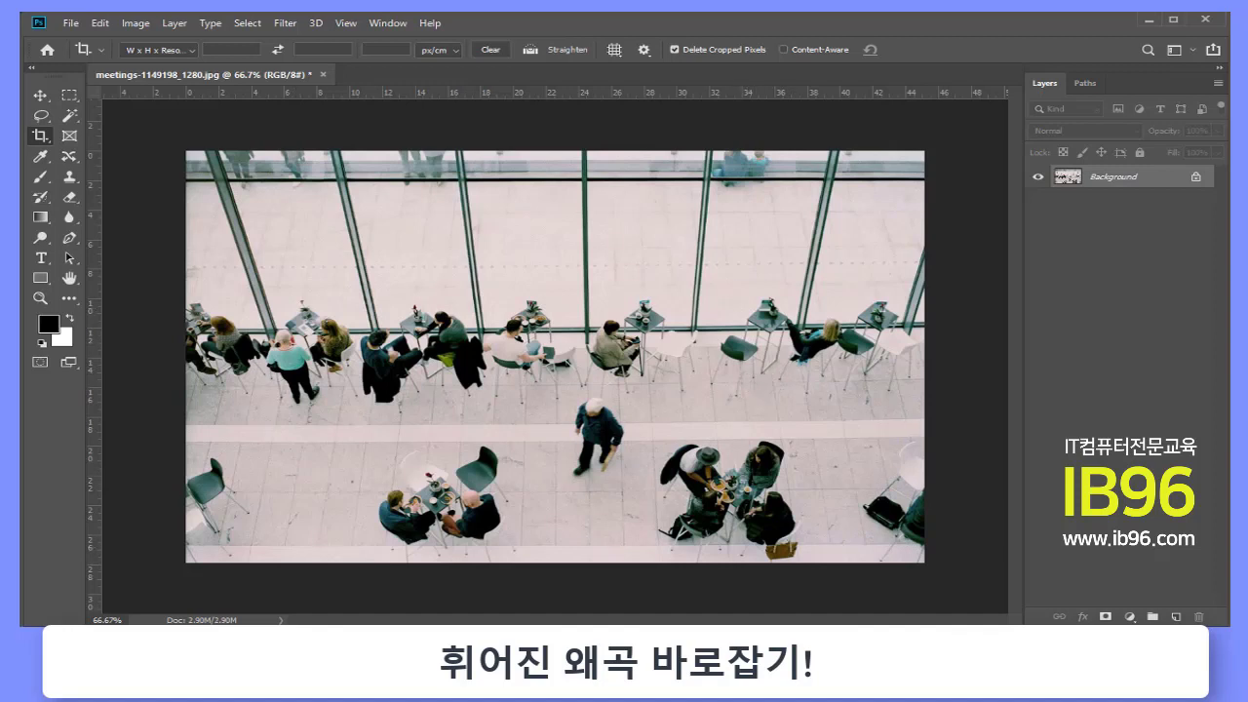
Toggle undo and redo to compare the photo with and without the crop
key(ctrl+z)
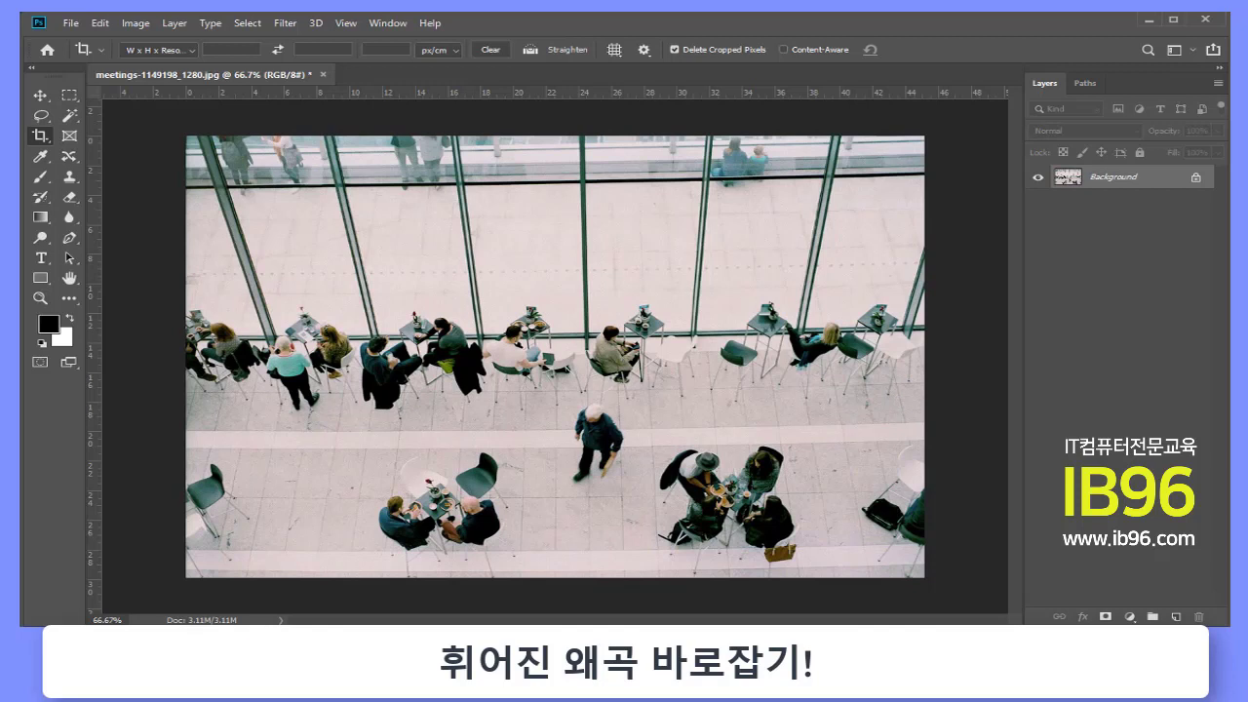
key(ctrl+shift+z)
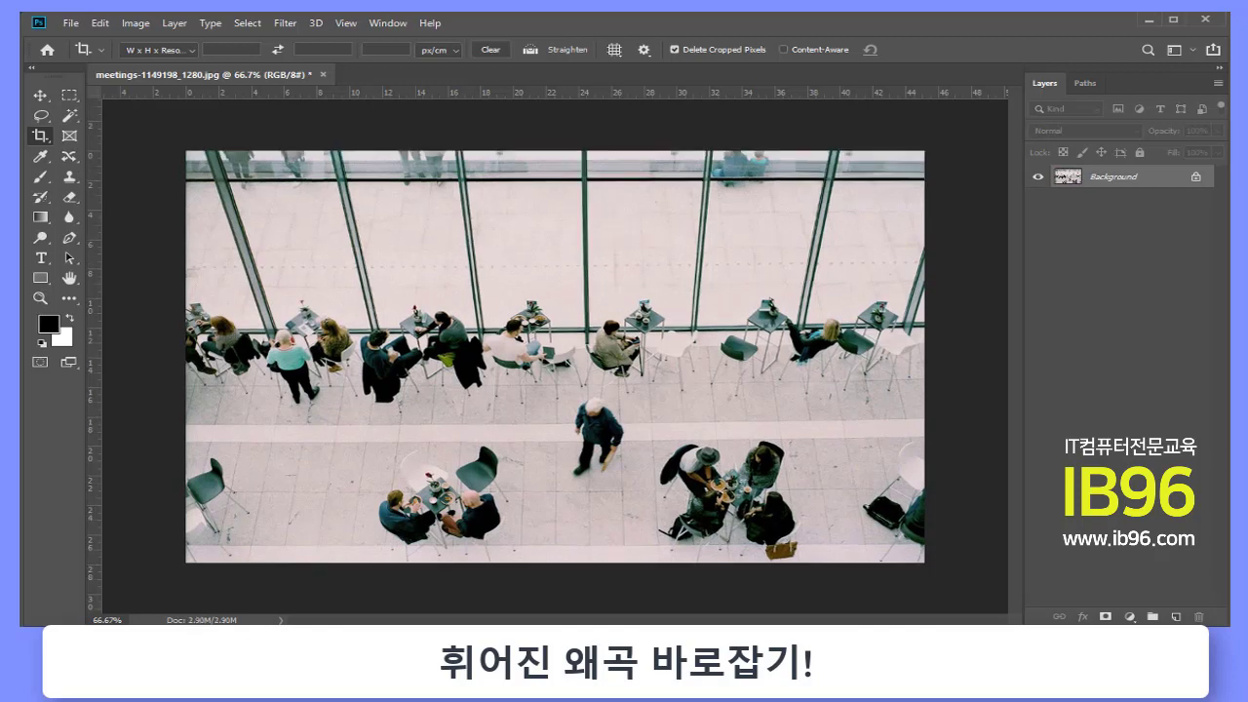
key(ctrl+z)
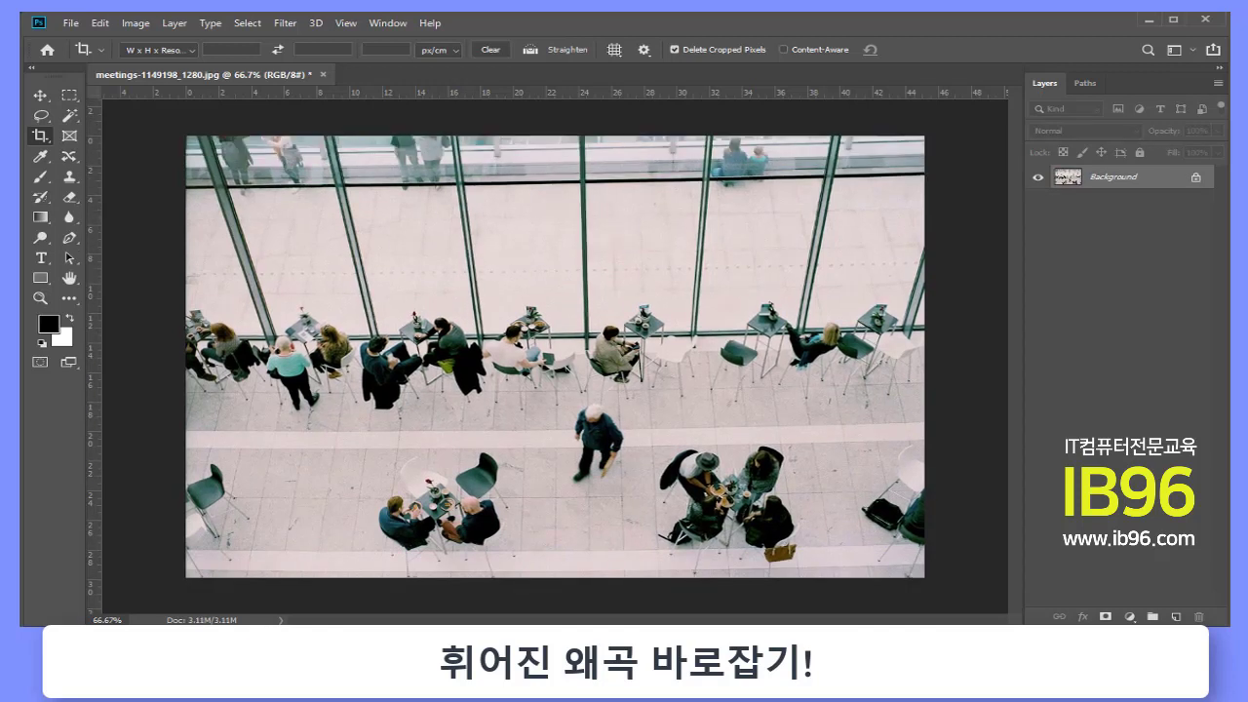
key(ctrl+shift+z)
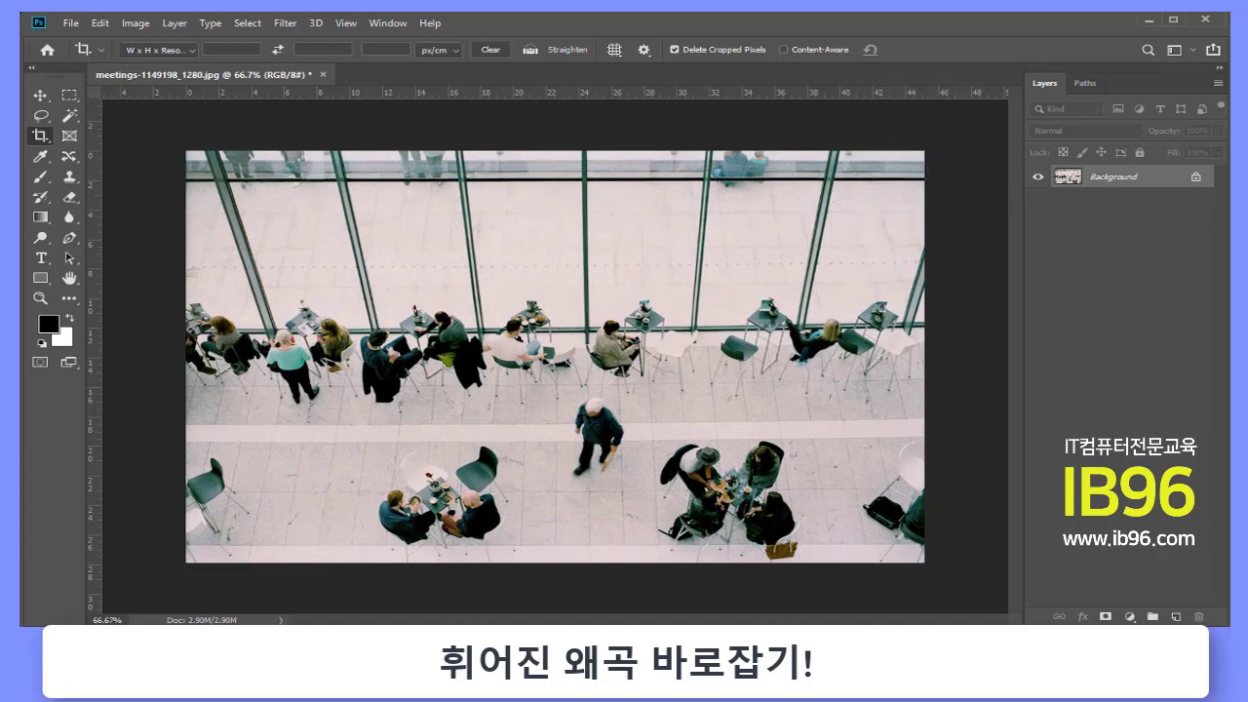
key(ctrl+z)
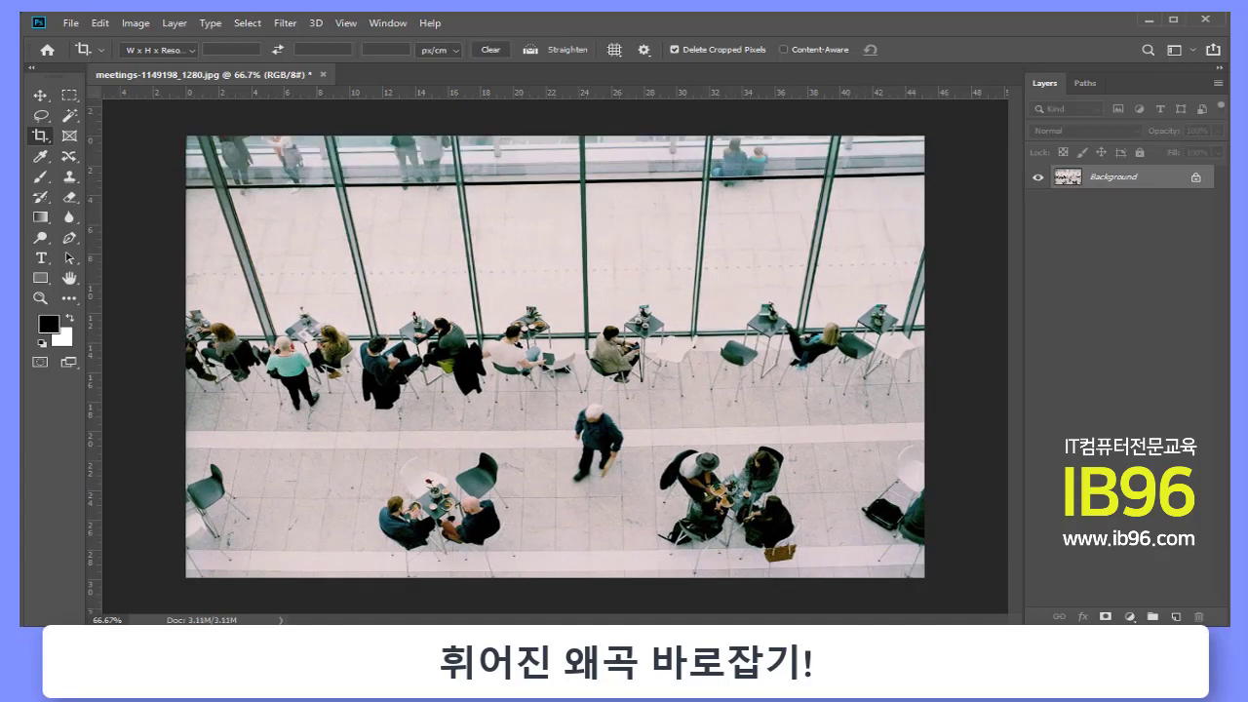
key(ctrl+z)
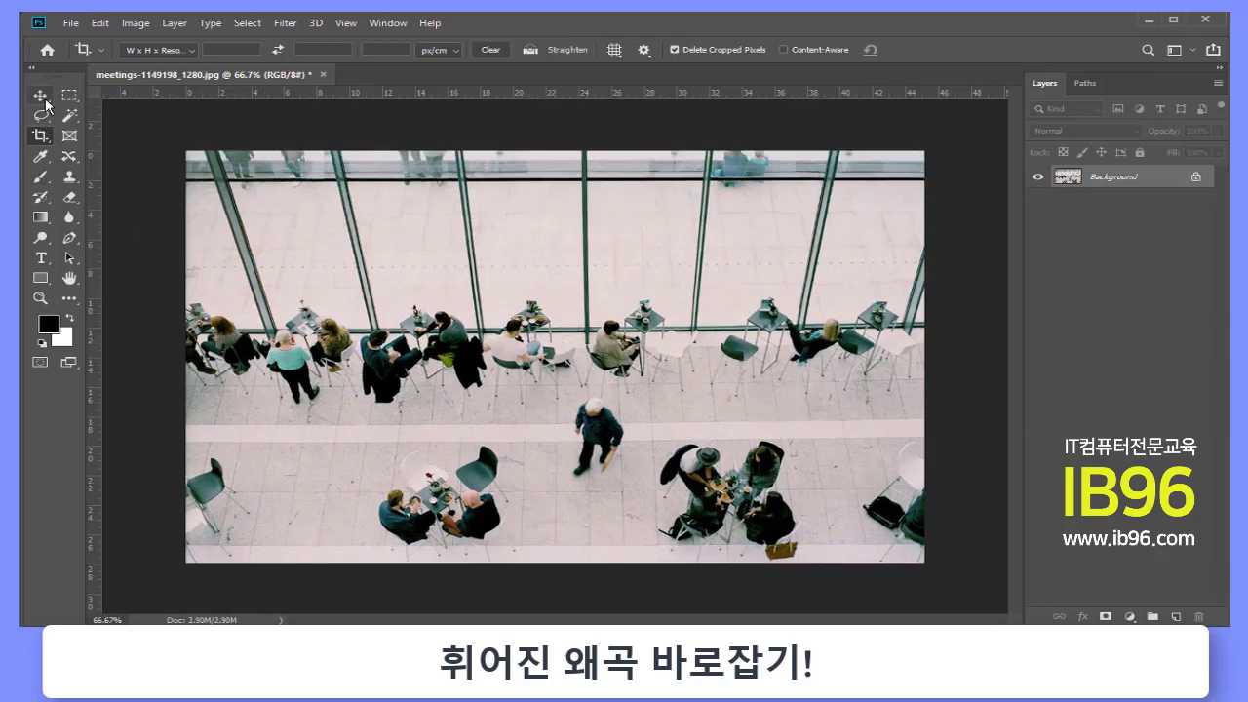
click(40, 94)
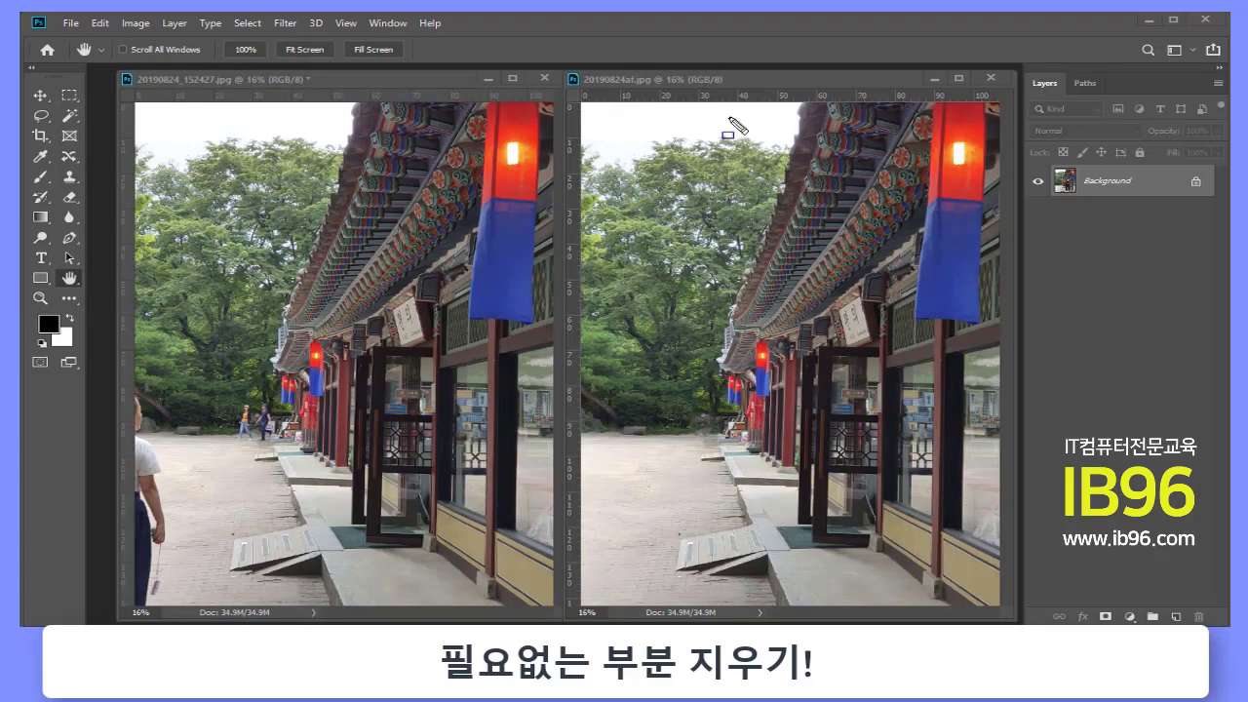
drag(715, 113, 840, 148)
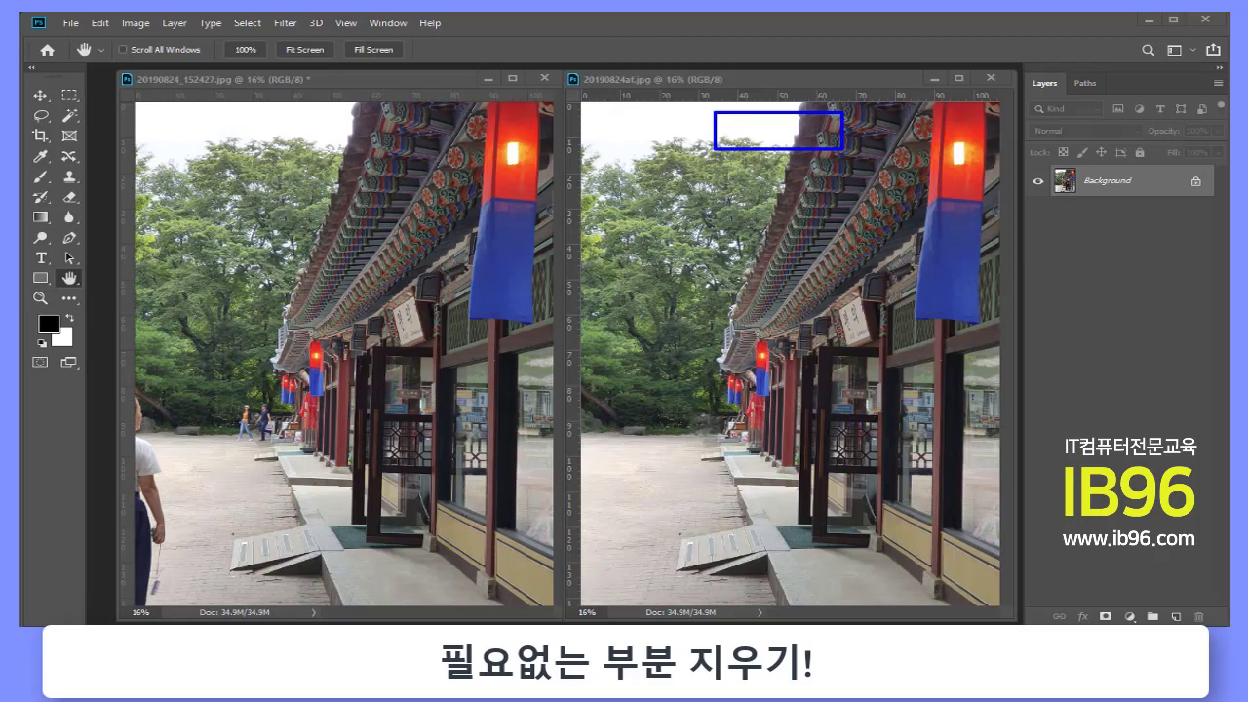
drag(261, 110, 302, 113)
drag(707, 450, 740, 440)
mouse_move(280, 465)
mouse_down()
mouse_move(216, 371)
mouse_move(293, 443)
mouse_up()
mouse_move(161, 605)
mouse_down()
mouse_move(146, 395)
mouse_move(176, 614)
mouse_up()
mouse_move(591, 600)
mouse_down()
mouse_move(599, 408)
mouse_move(607, 620)
mouse_up()
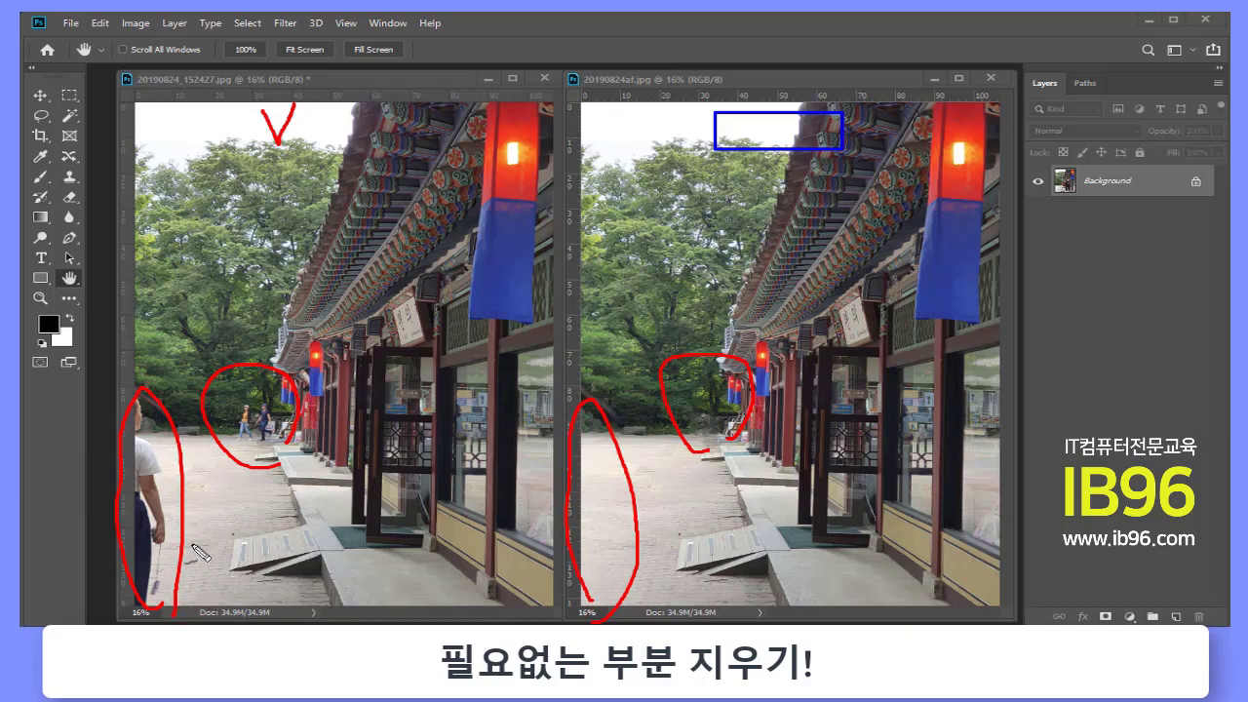
drag(188, 565, 197, 561)
key(Escape)
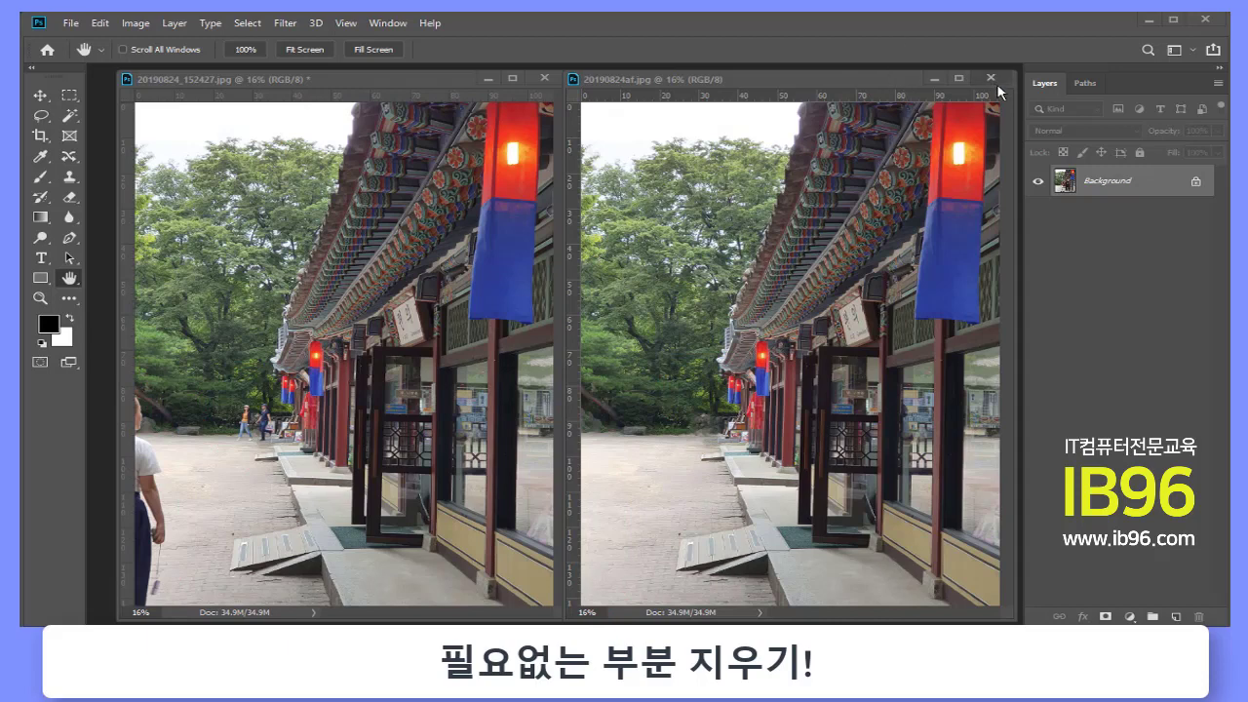
Move and enlarge the original photo window and zoom in on the person at the left edge
drag(292, 78, 490, 74)
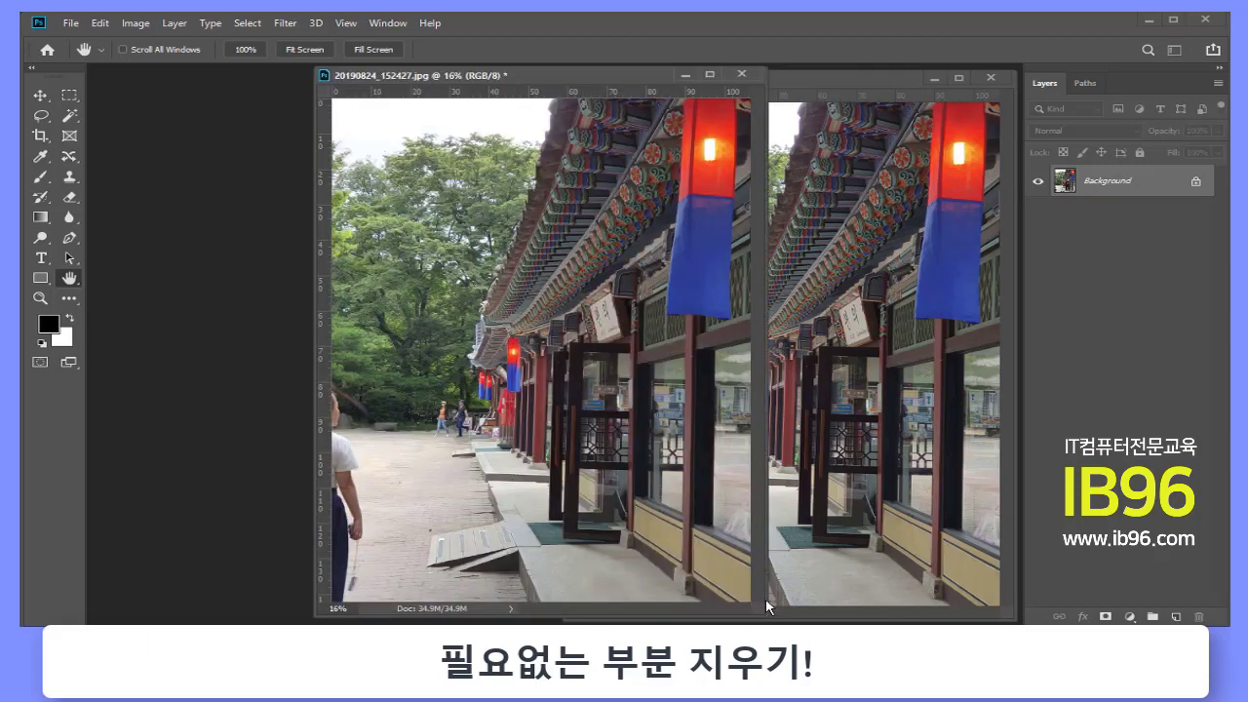
drag(768, 607, 840, 624)
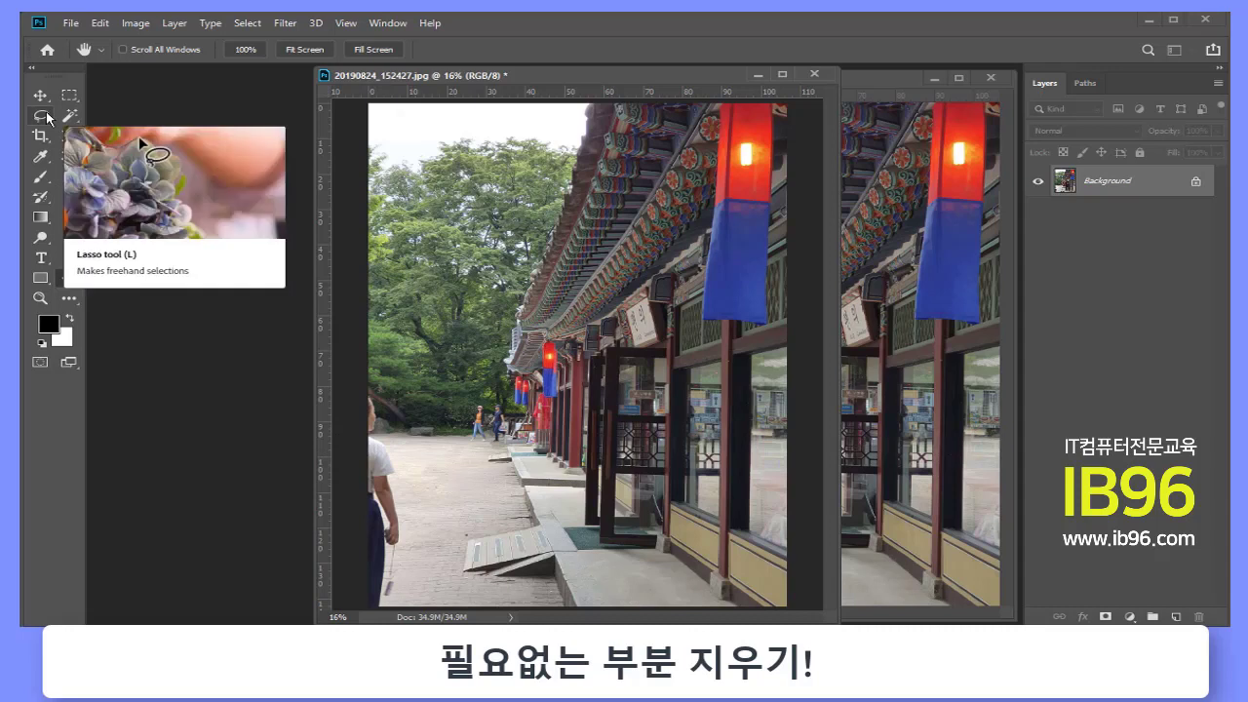
drag(47, 117, 94, 119)
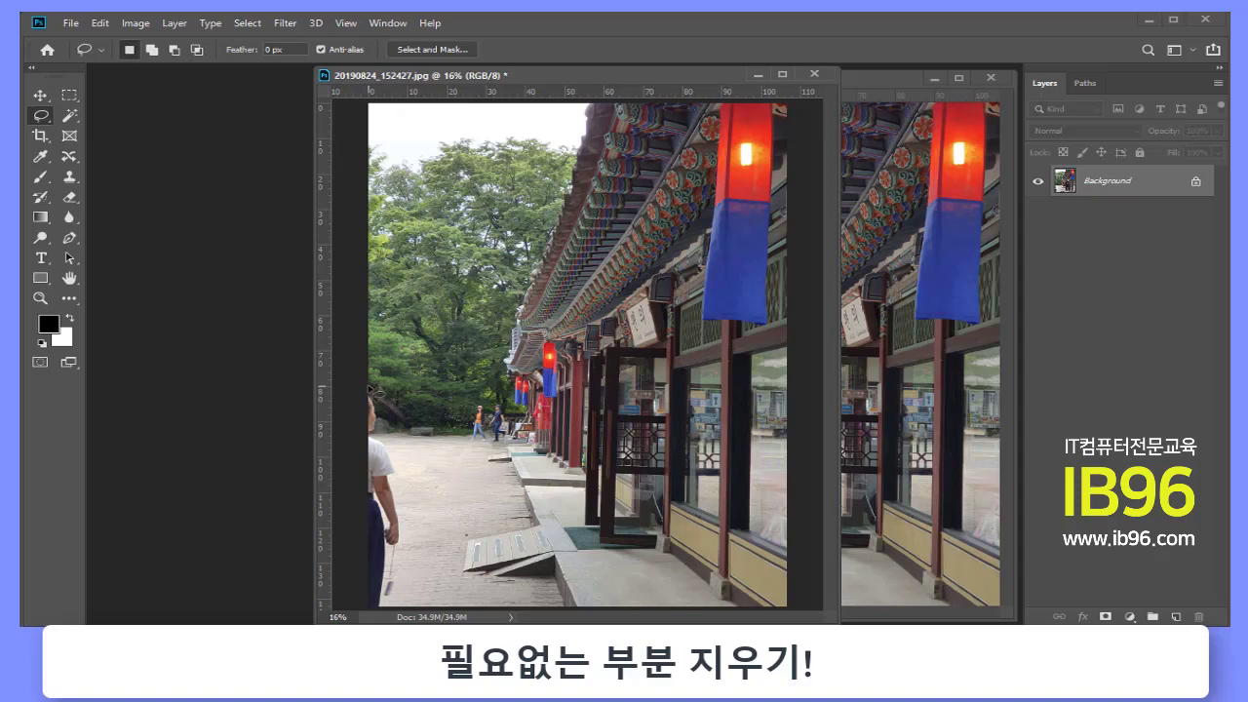
mouse_move(369, 387)
mouse_down()
mouse_move(427, 554)
mouse_move(429, 618)
mouse_move(363, 546)
mouse_up()
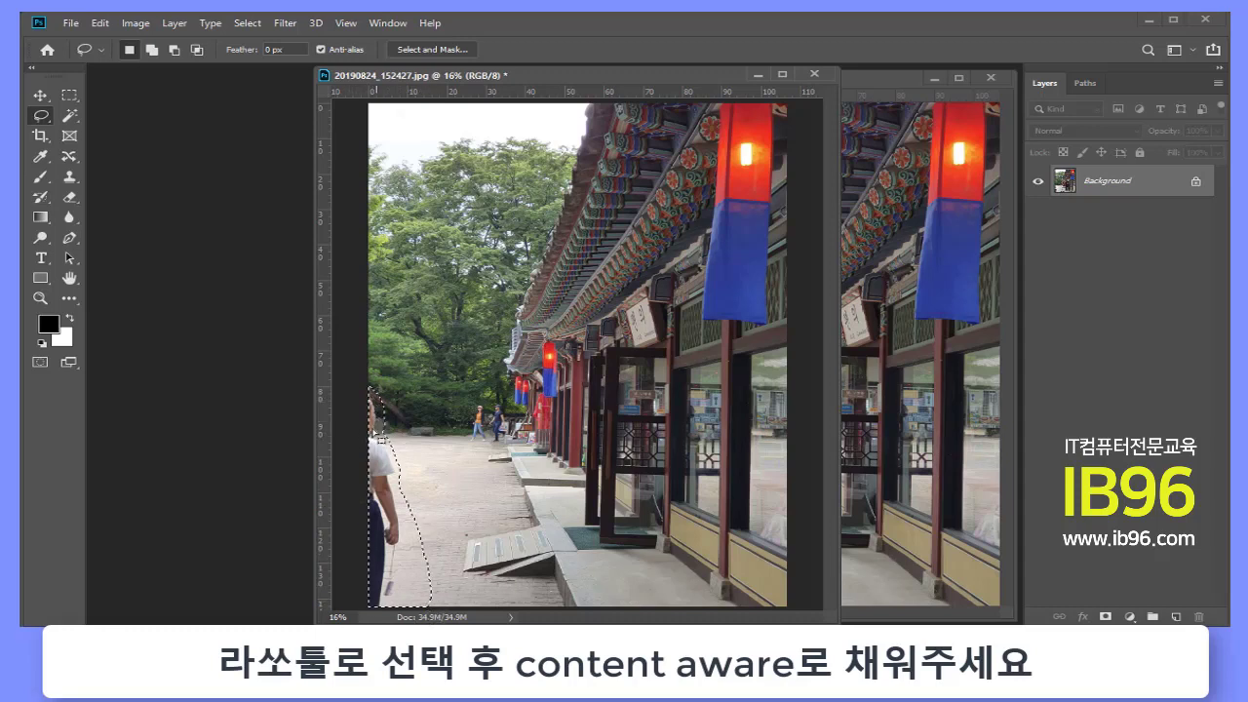
key(z)
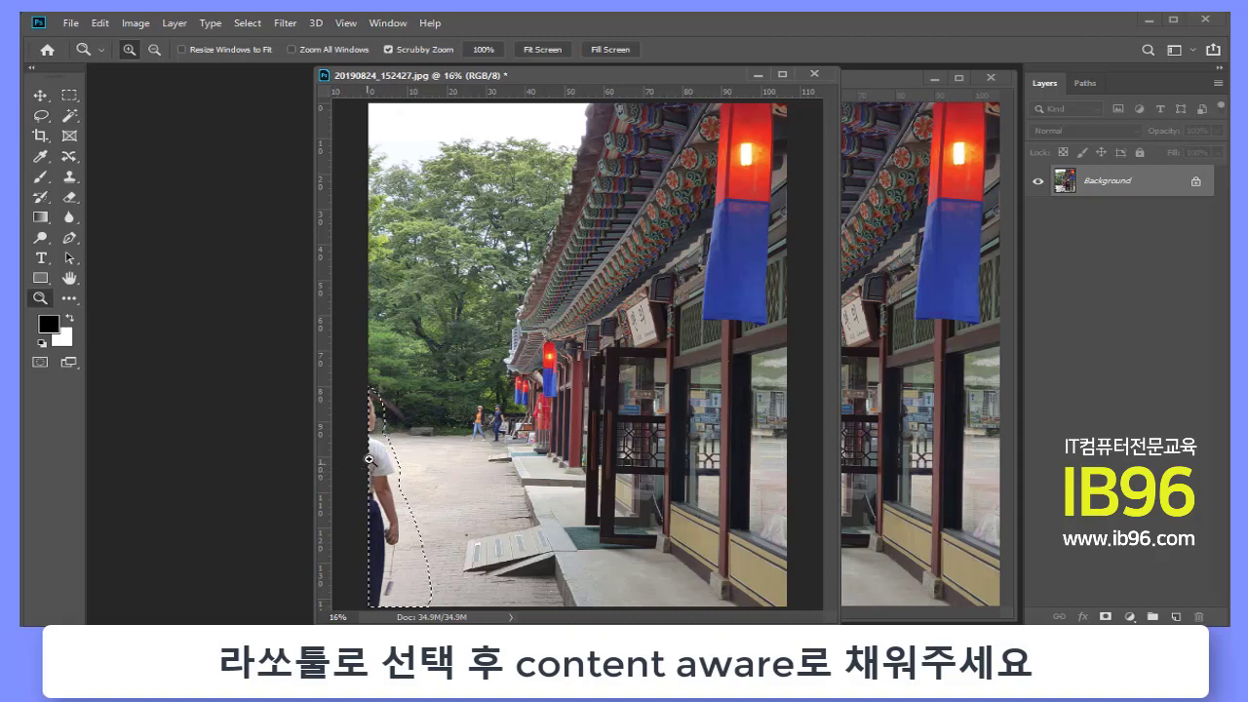
mouse_move(368, 458)
mouse_down()
mouse_move(380, 455)
mouse_move(380, 375)
mouse_up()
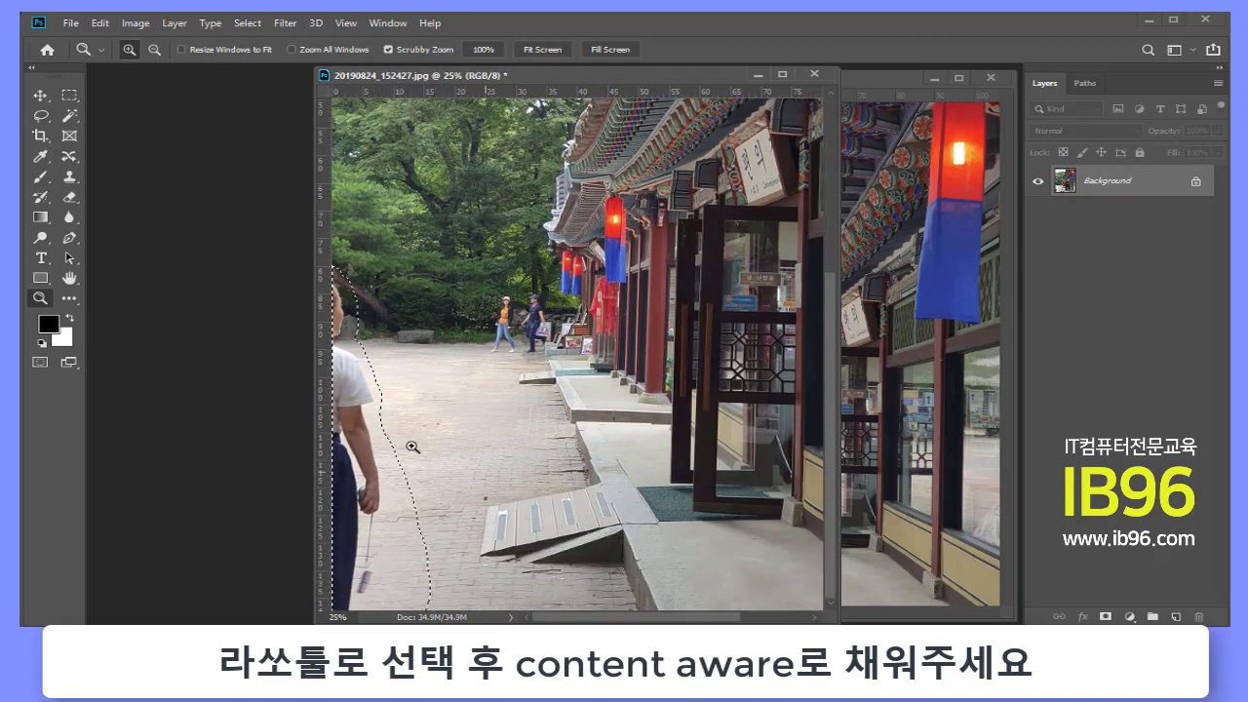
drag(313, 401, 114, 400)
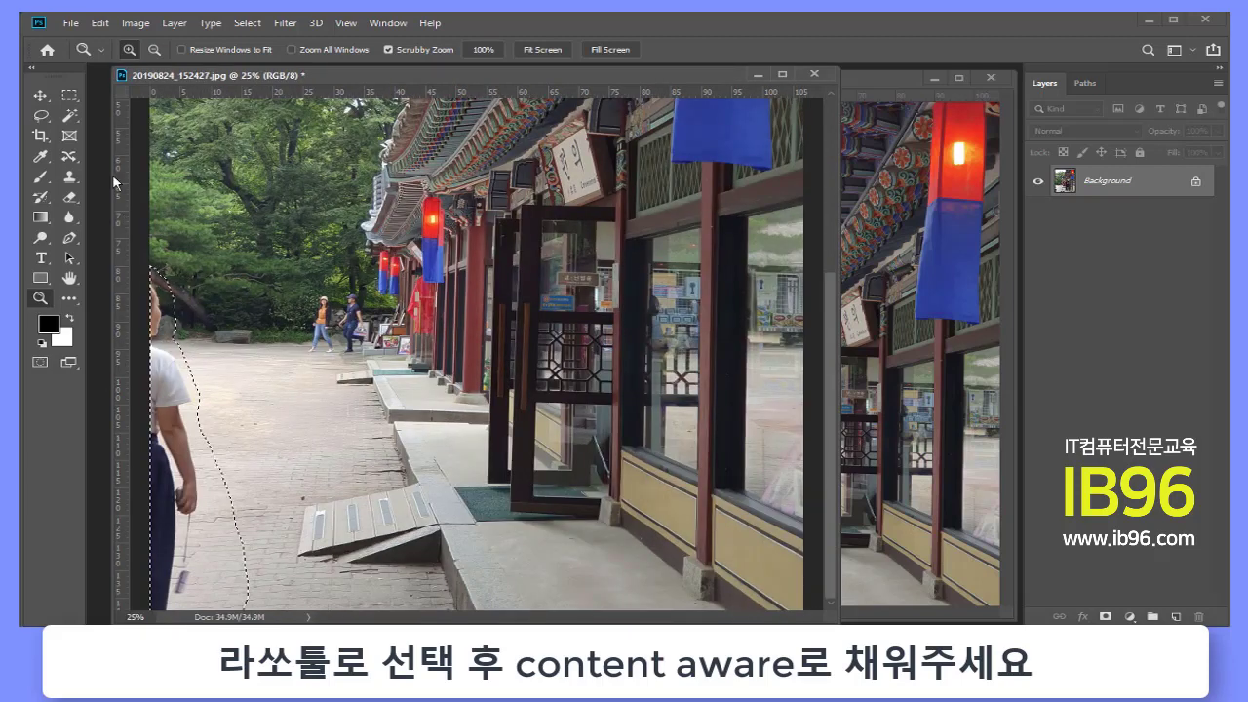
Lasso a loose outline around the person cut off at the photo's left edge
click(40, 114)
click(246, 250)
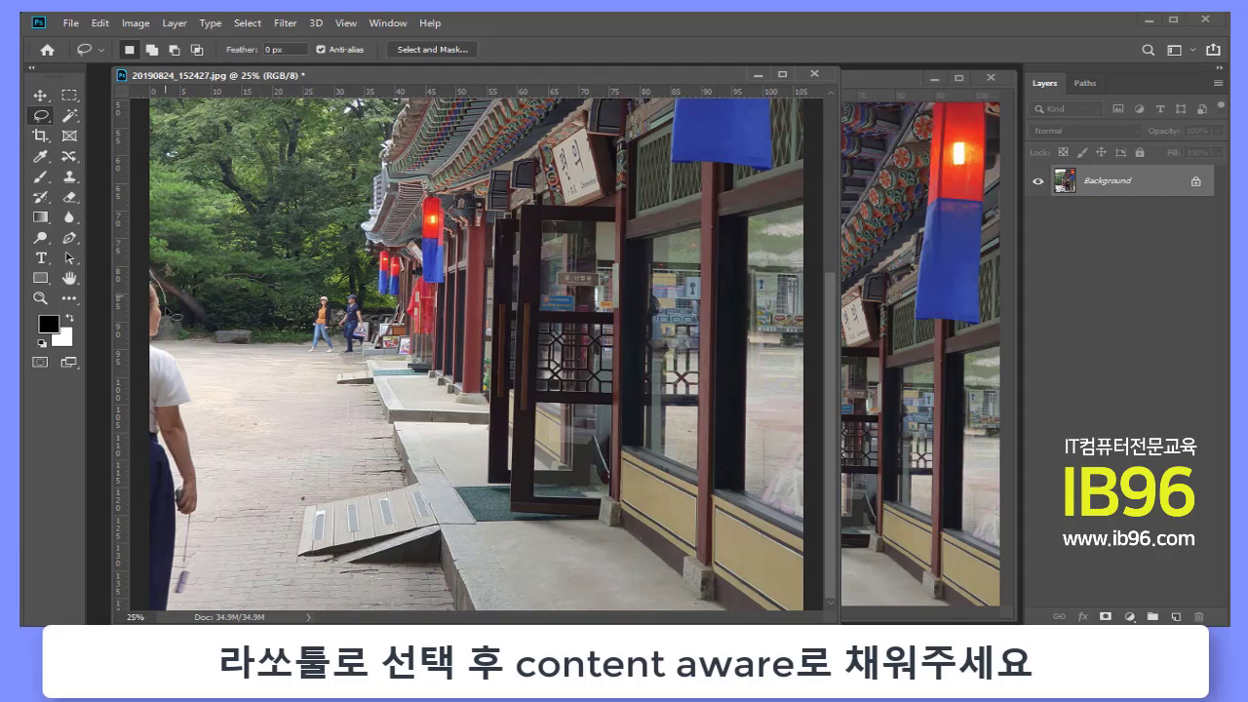
mouse_move(168, 322)
mouse_down()
mouse_move(199, 442)
mouse_move(199, 577)
mouse_move(183, 620)
mouse_up()
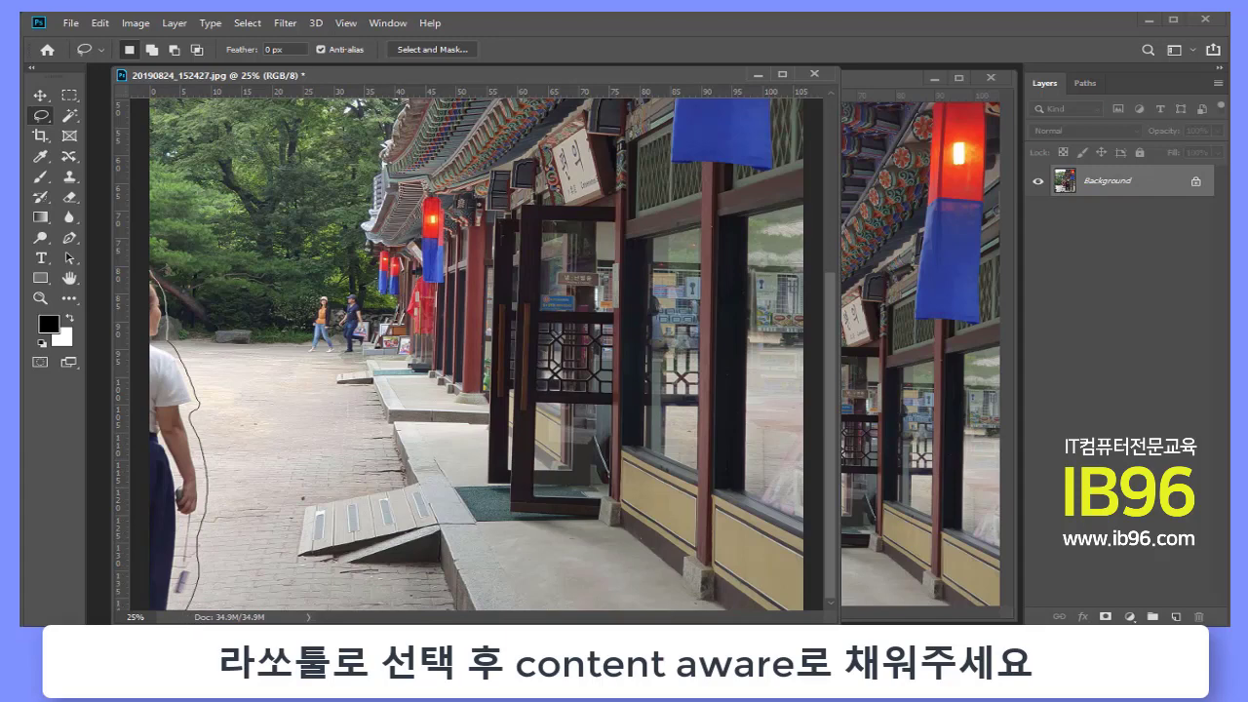
drag(83, 601, 53, 292)
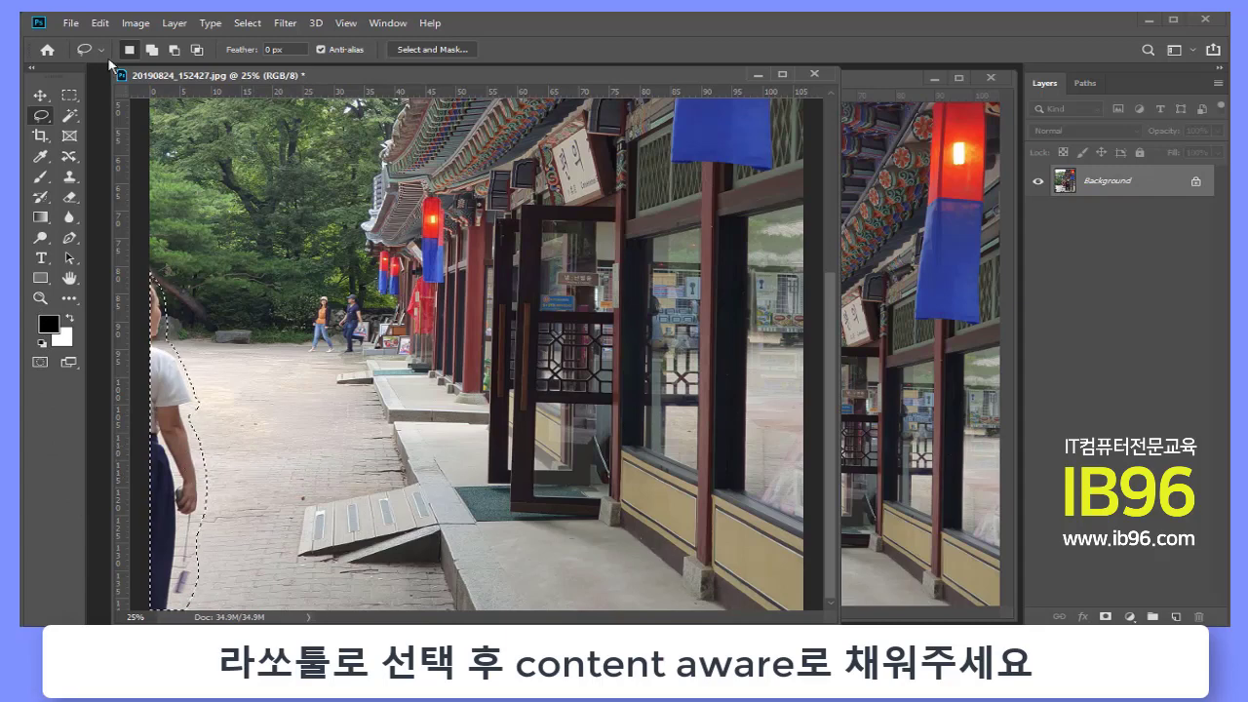
click(101, 22)
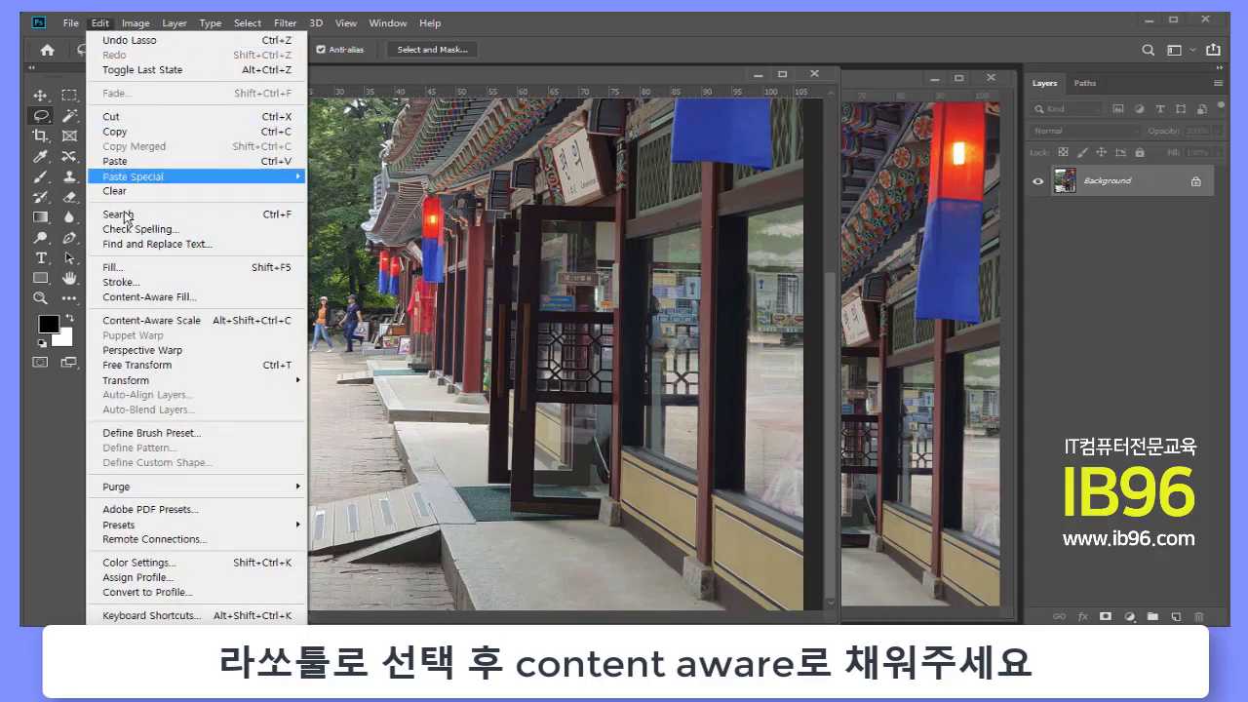
Fill the left-edge person's selection with Content-Aware contents, Color Adaptation on, showing pavement and trees
click(146, 270)
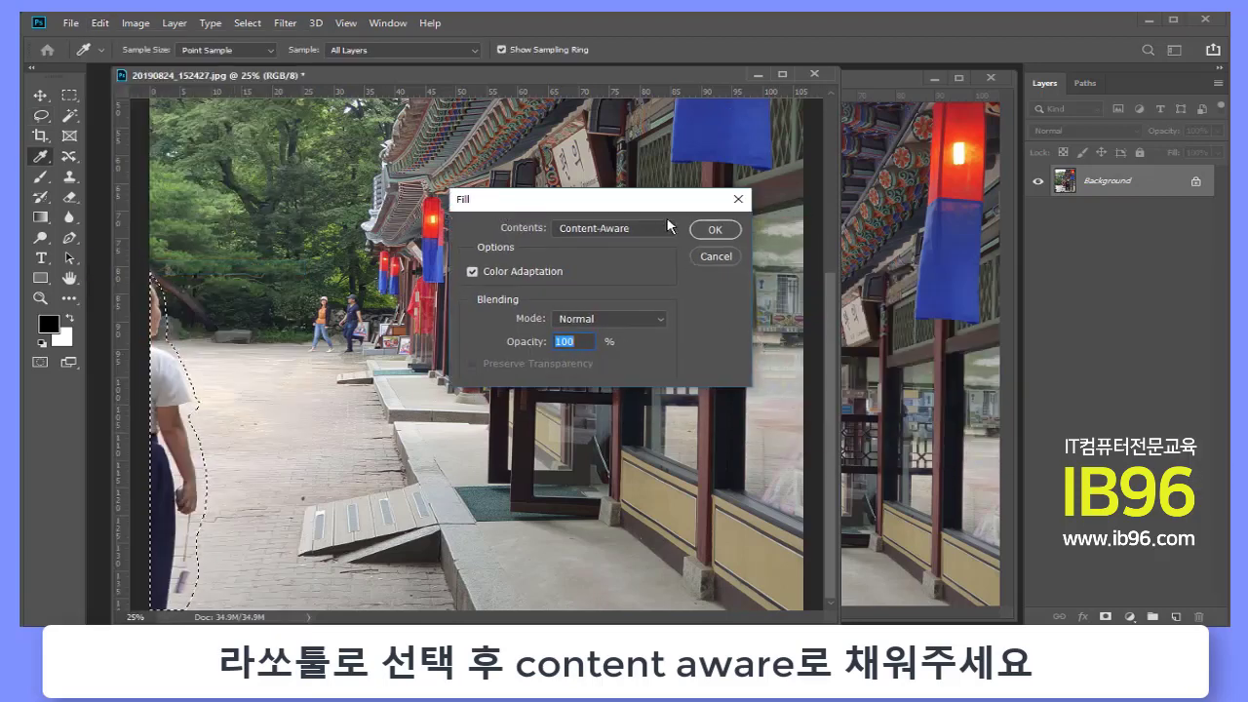
click(668, 227)
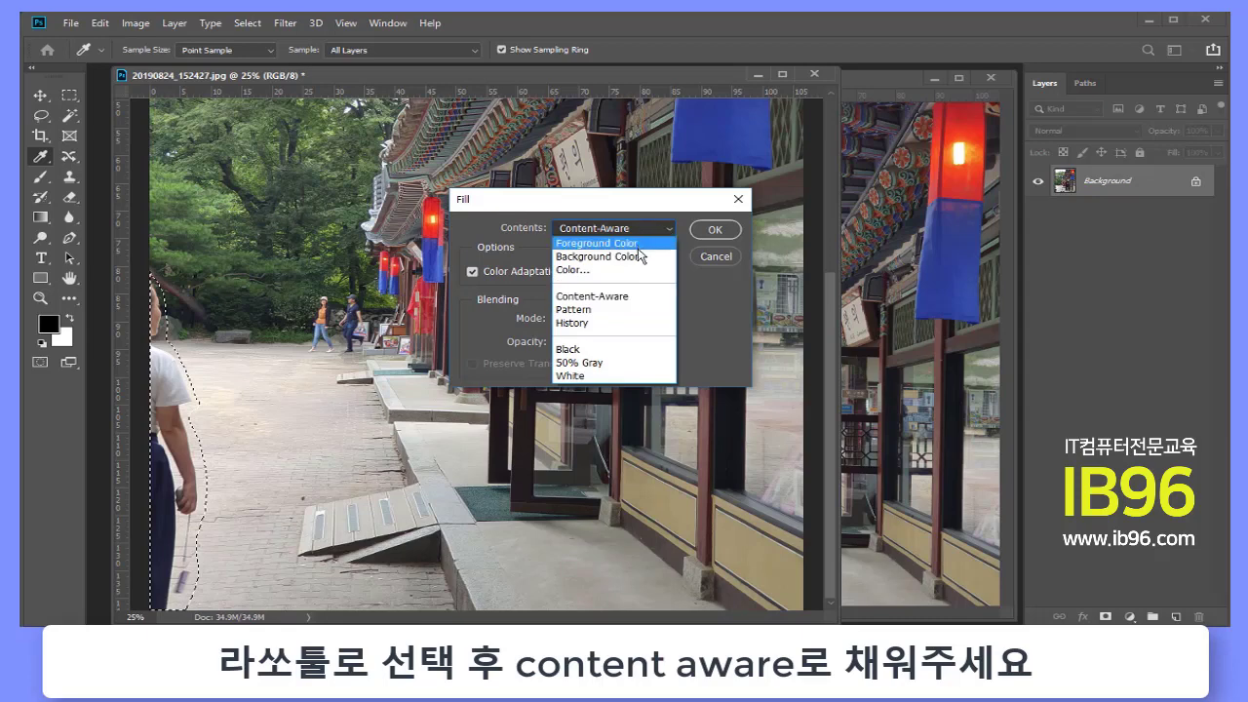
click(638, 245)
click(637, 230)
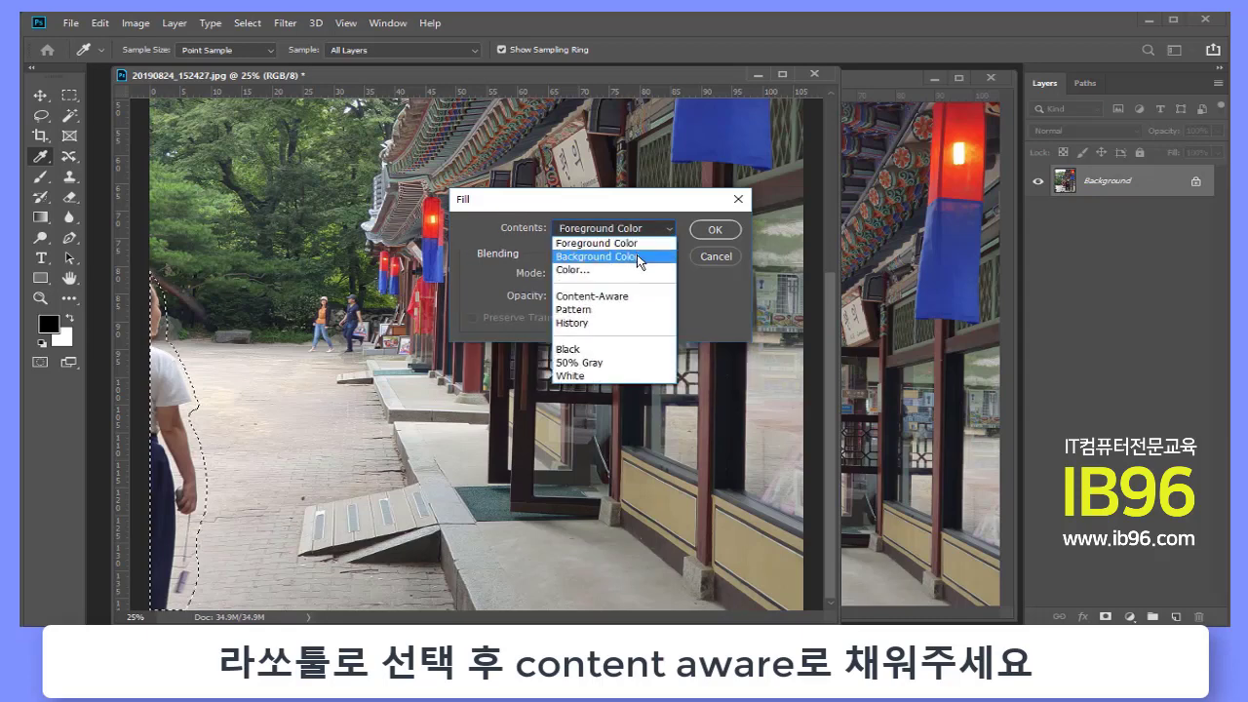
click(638, 257)
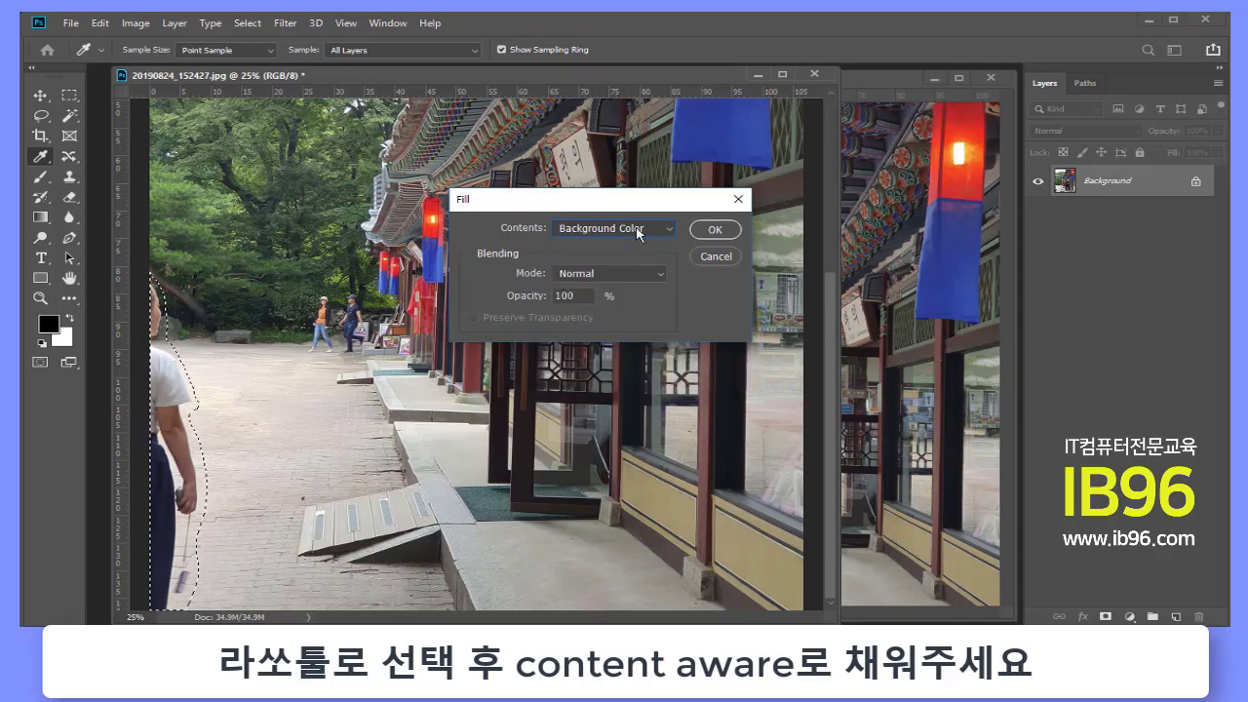
click(638, 233)
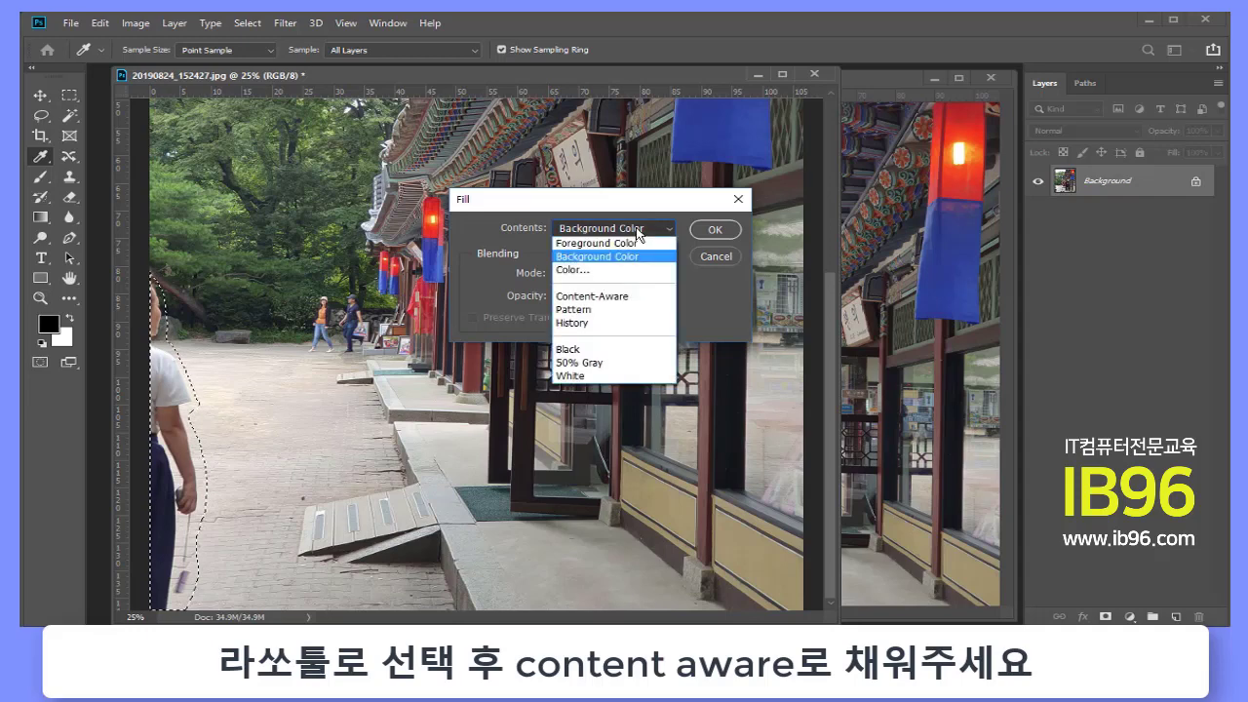
click(654, 299)
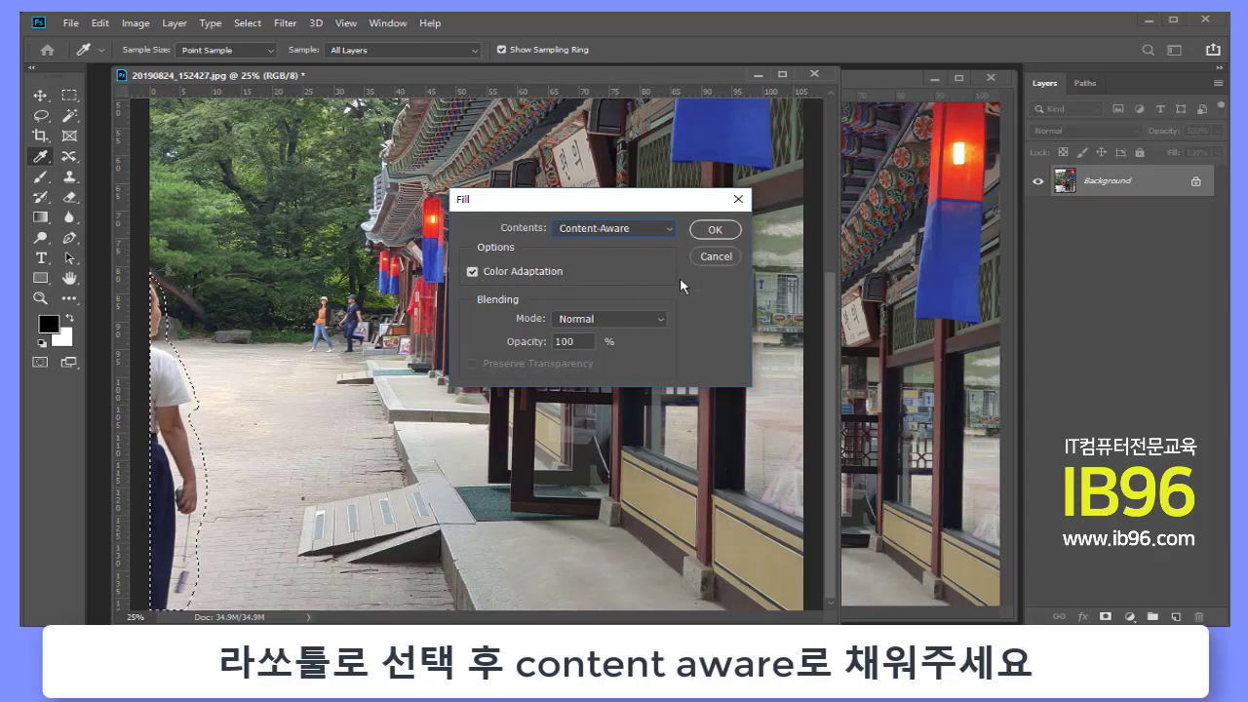
click(725, 231)
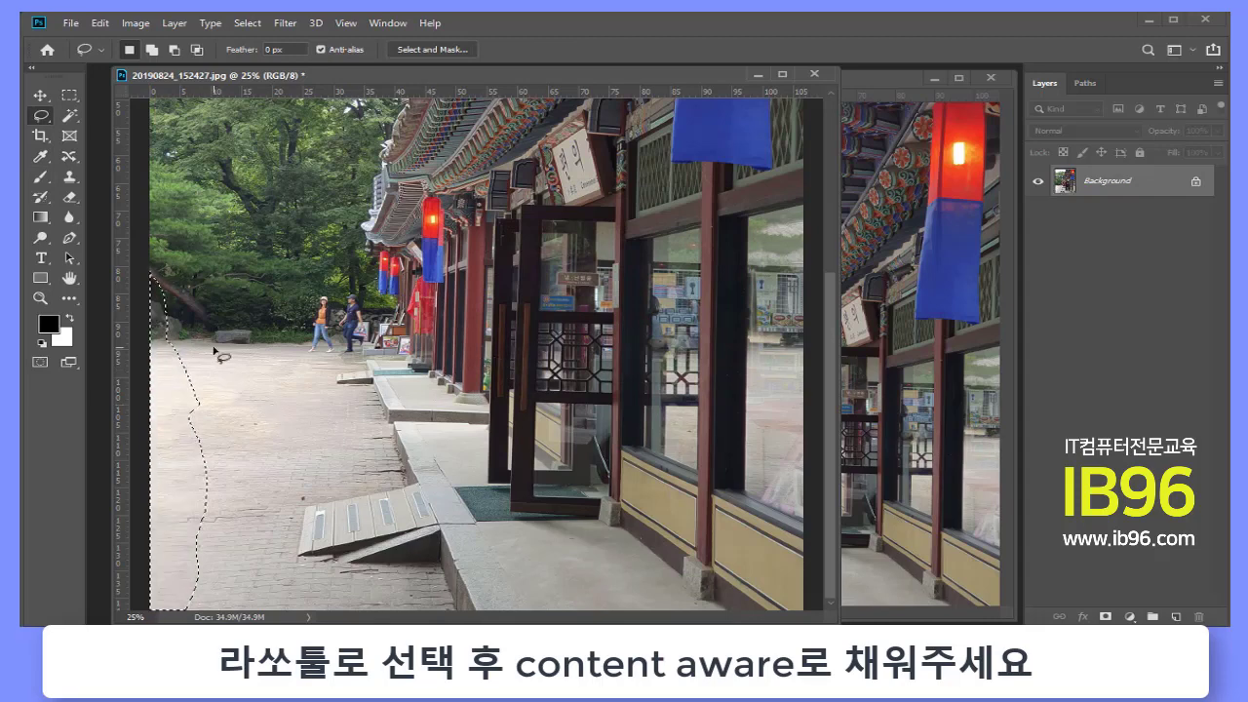
key(ctrl+d)
click(39, 297)
click(163, 295)
click(162, 297)
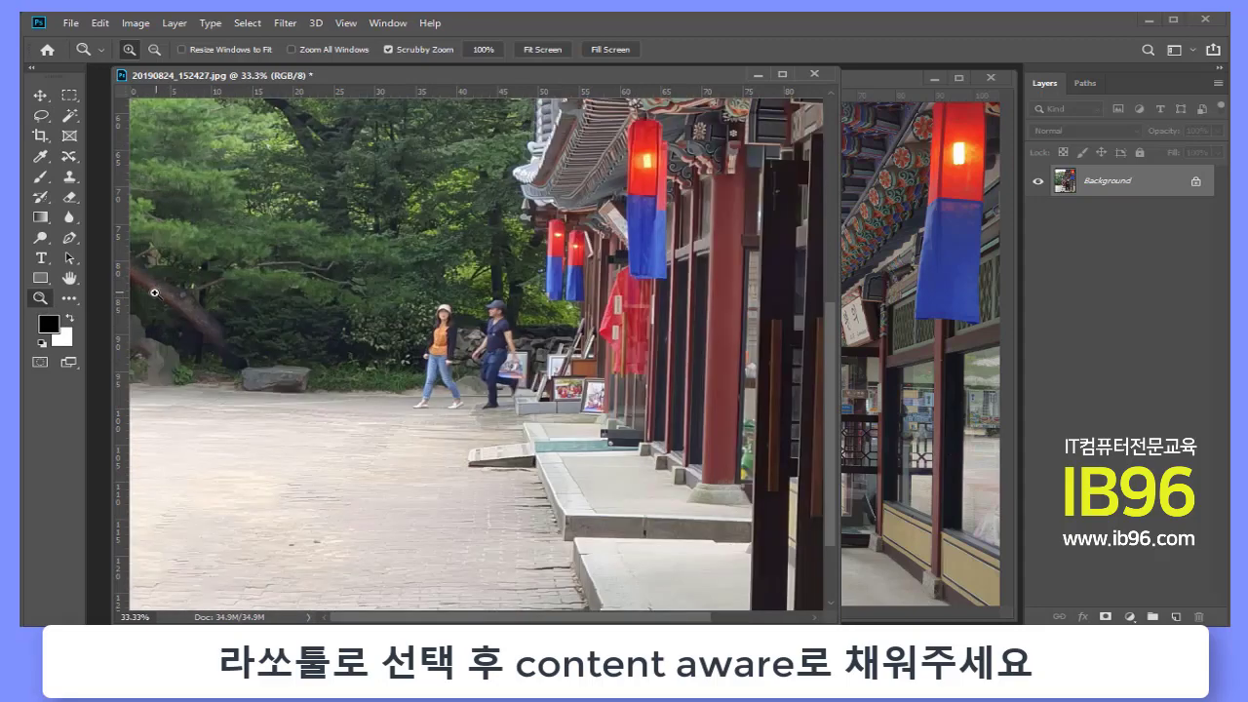
click(69, 278)
drag(143, 287, 156, 300)
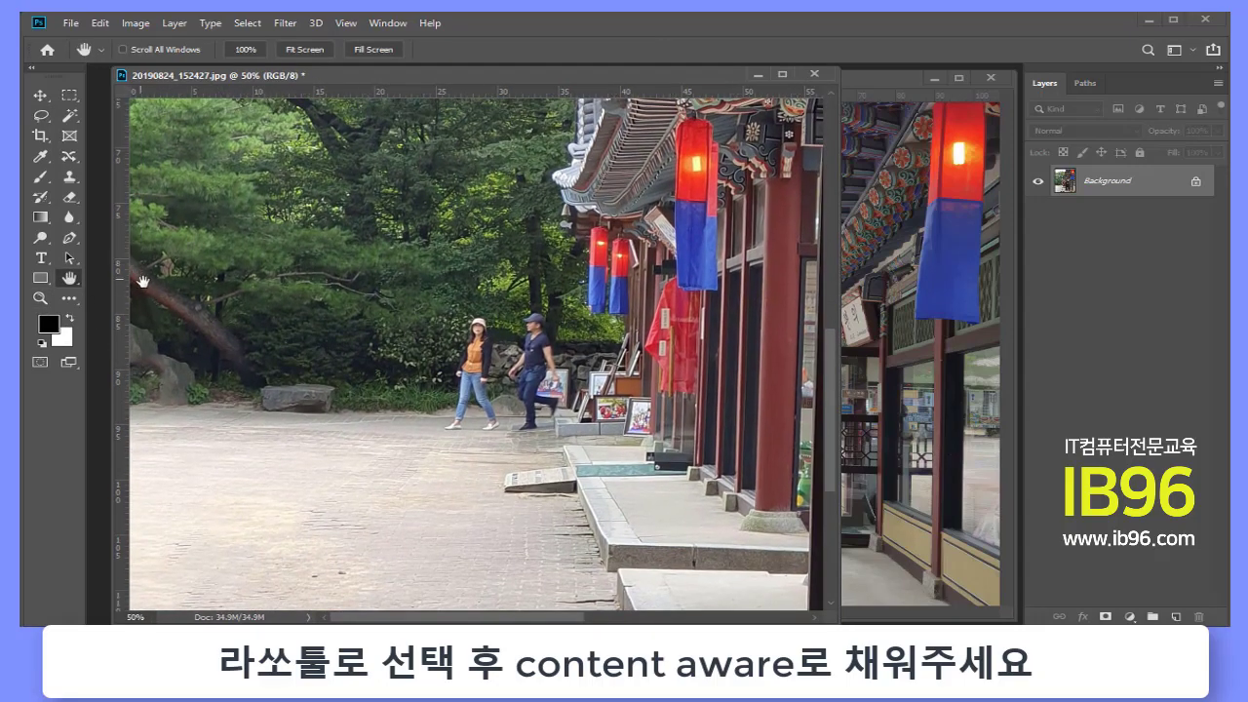
click(40, 95)
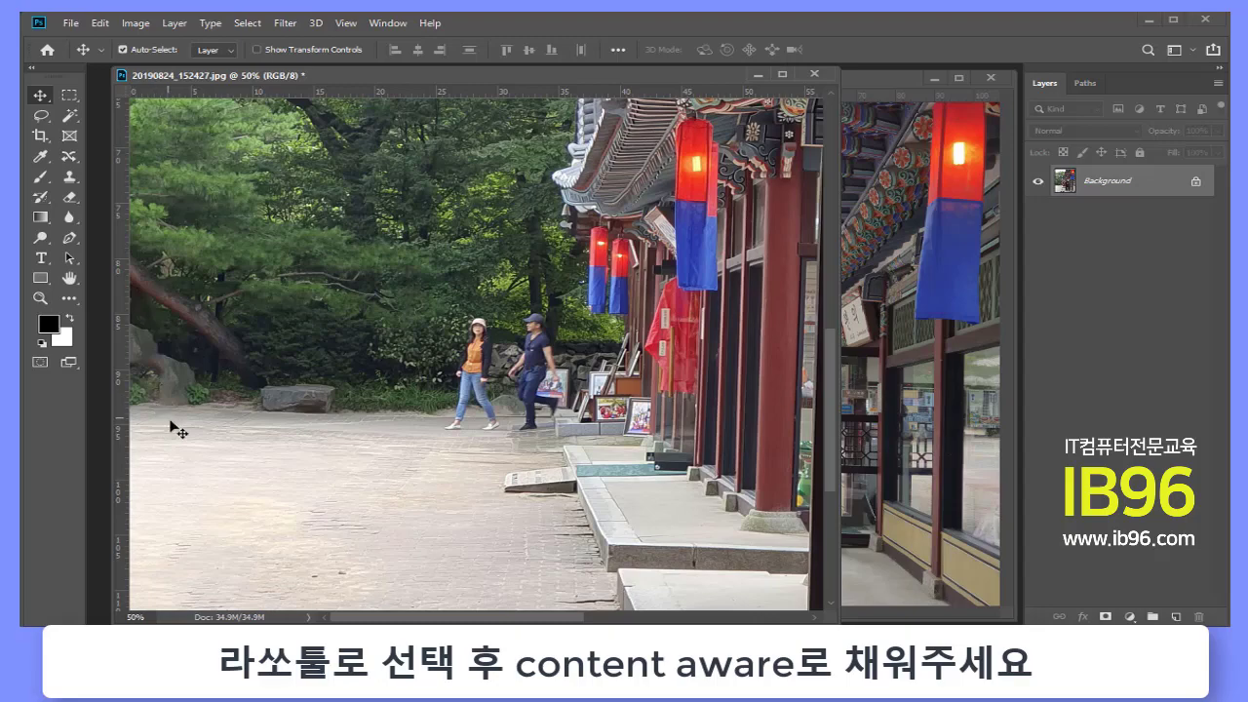
click(40, 298)
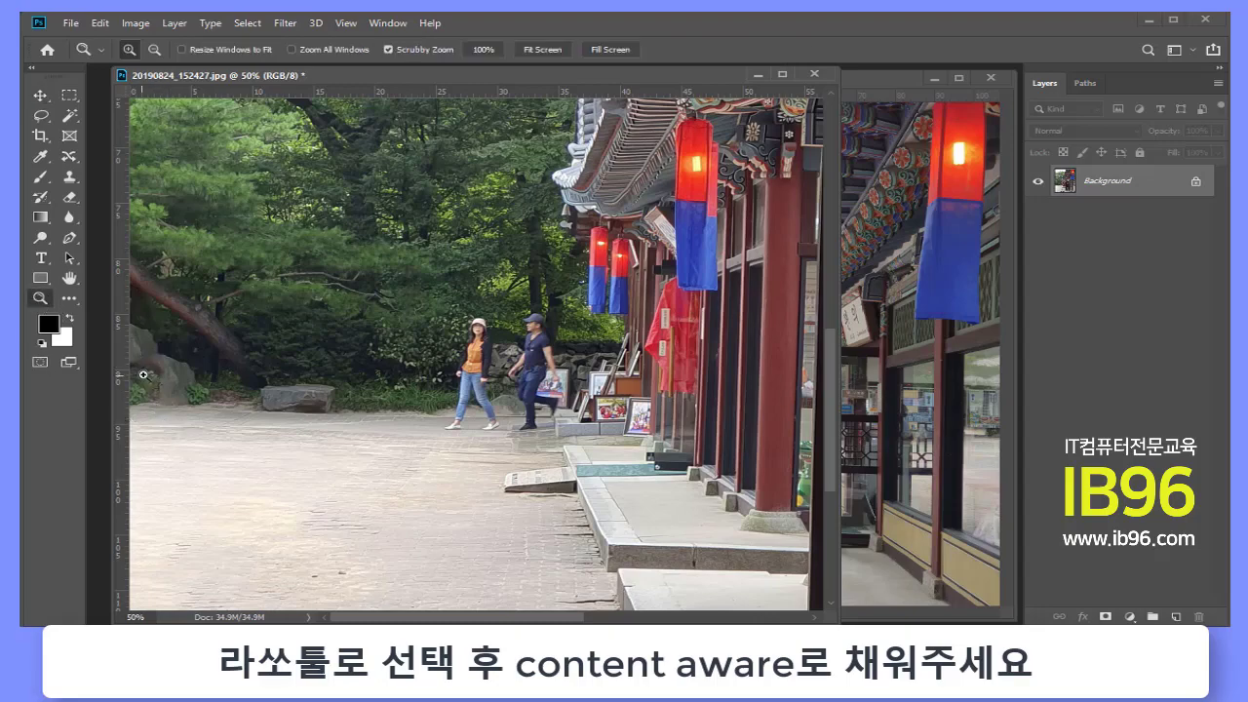
drag(143, 374, 224, 350)
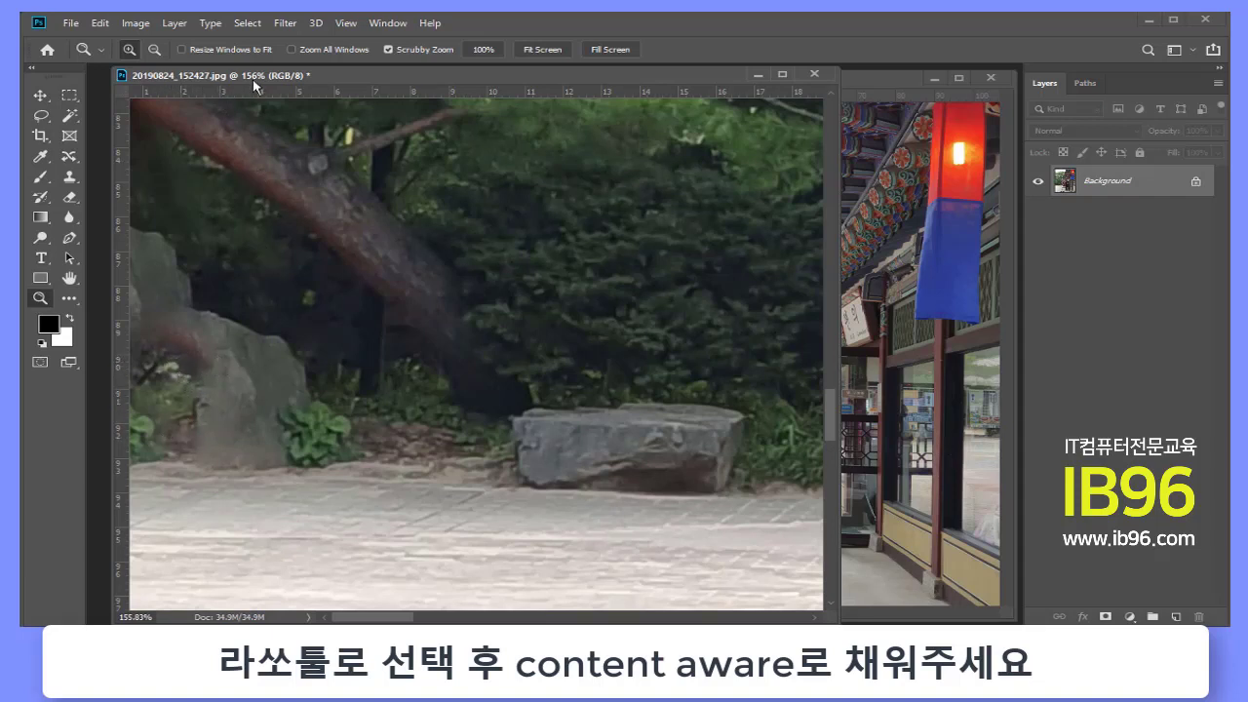
key(alt)
alt+click(343, 290)
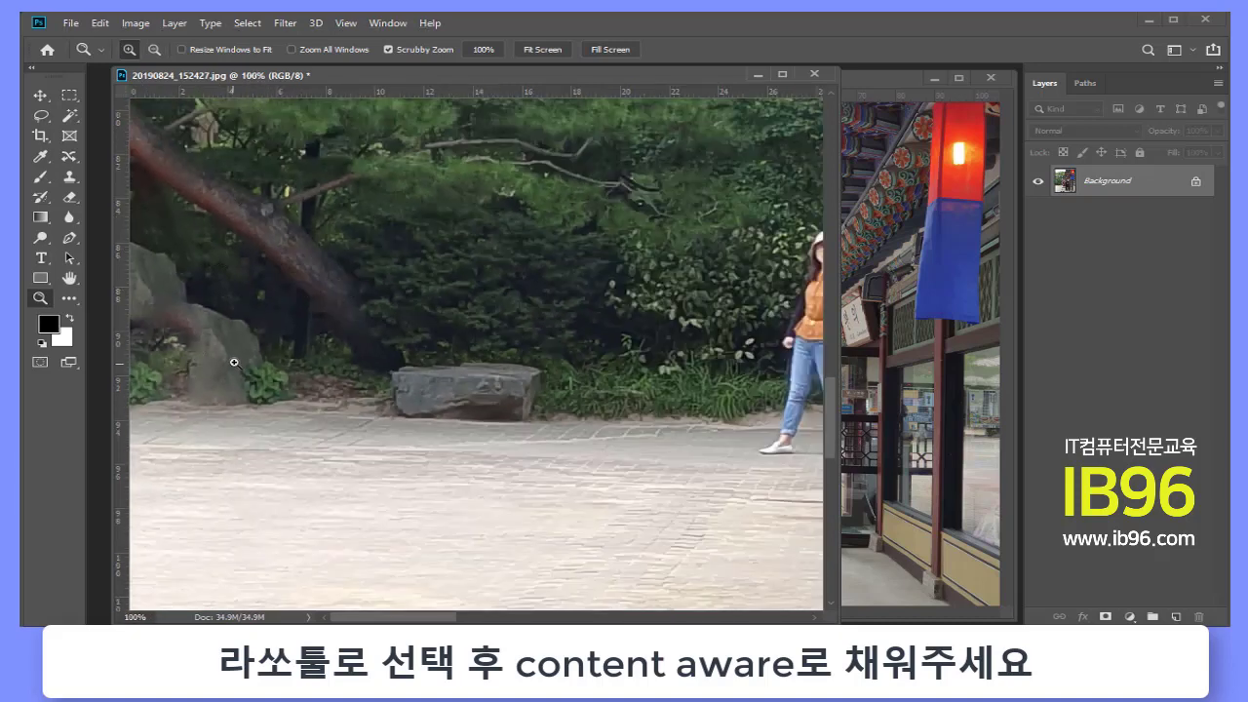
alt+click(198, 370)
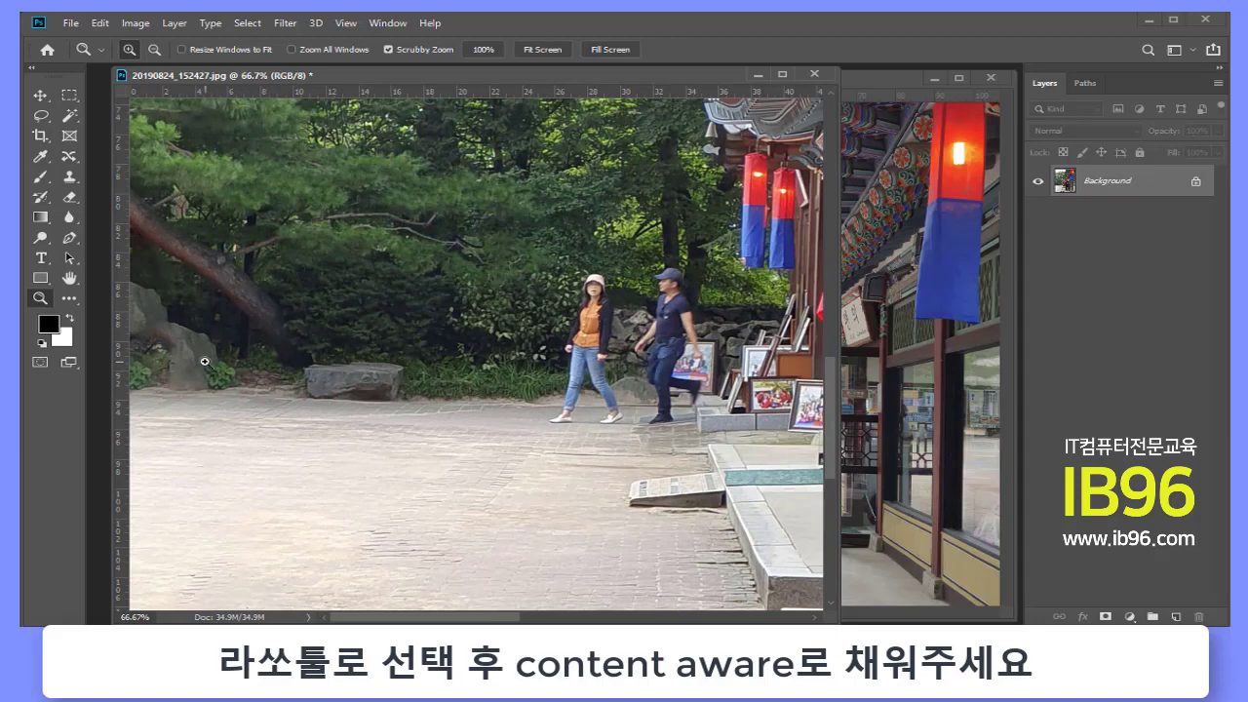
key(alt)
drag(636, 332, 549, 339)
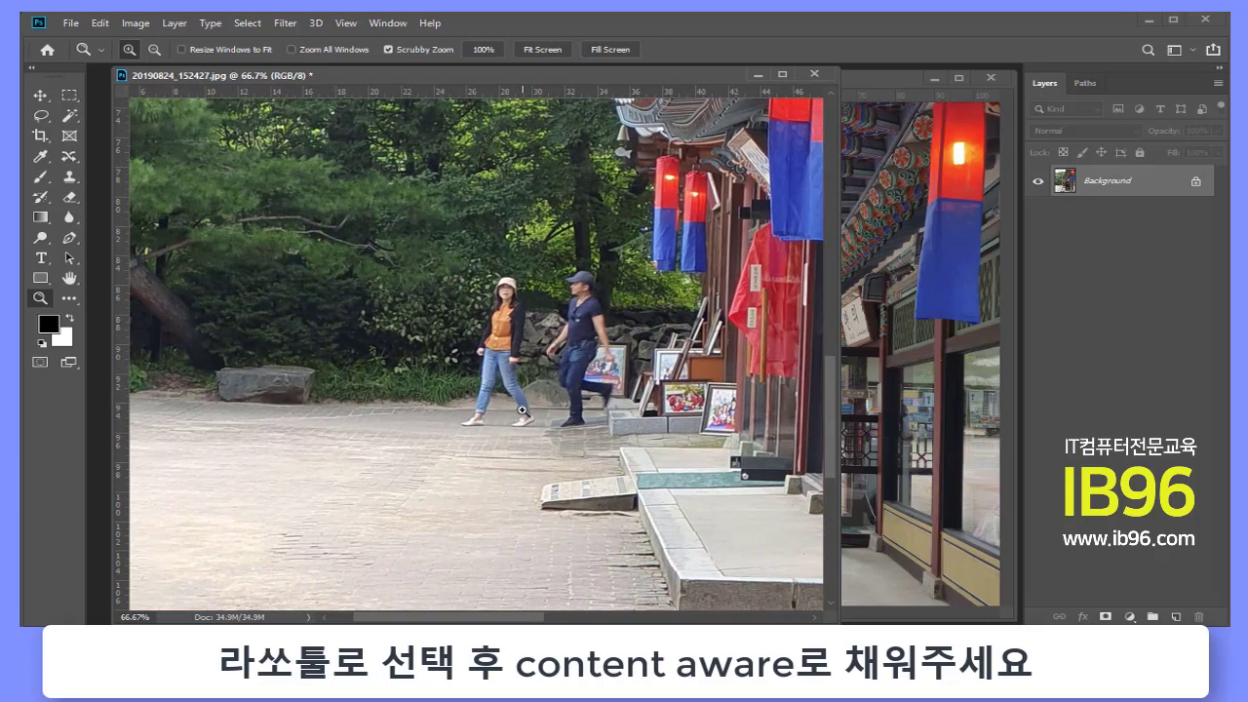
scroll(247, 406, down, 3)
scroll(248, 406, left, 3)
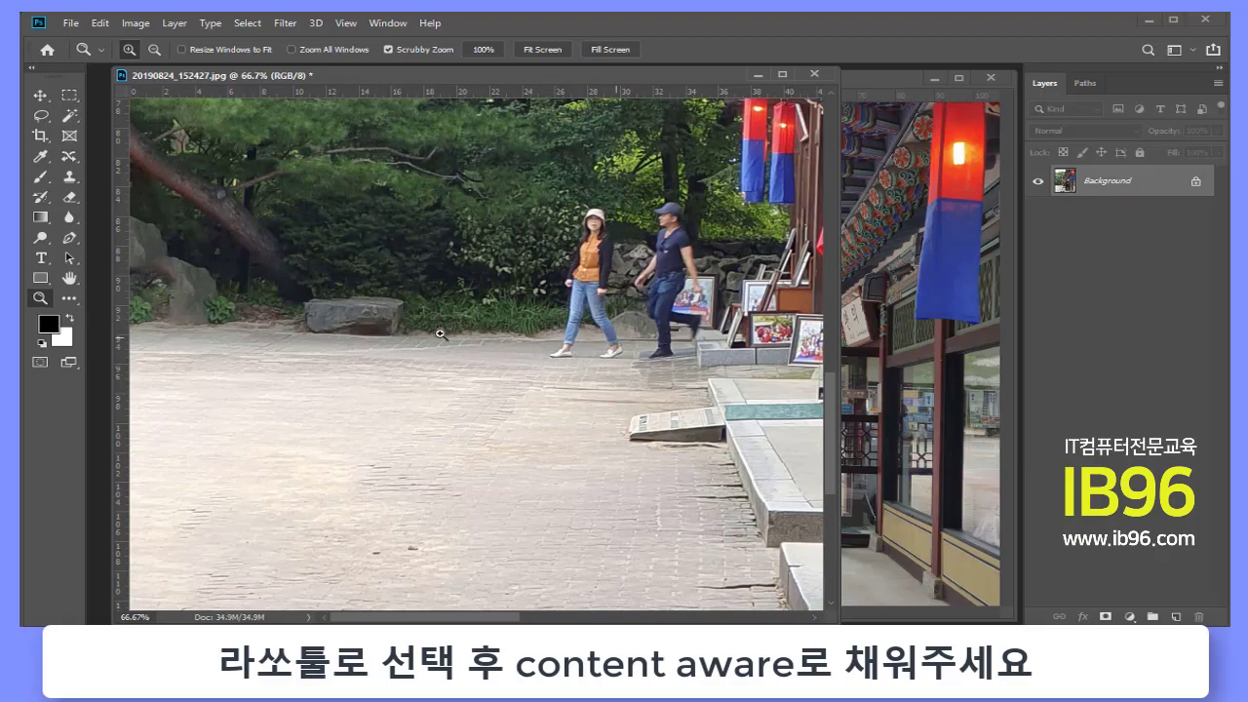
Zoom in and lasso the woman in the orange top, Shift-adding her rear shoe
drag(594, 239, 642, 268)
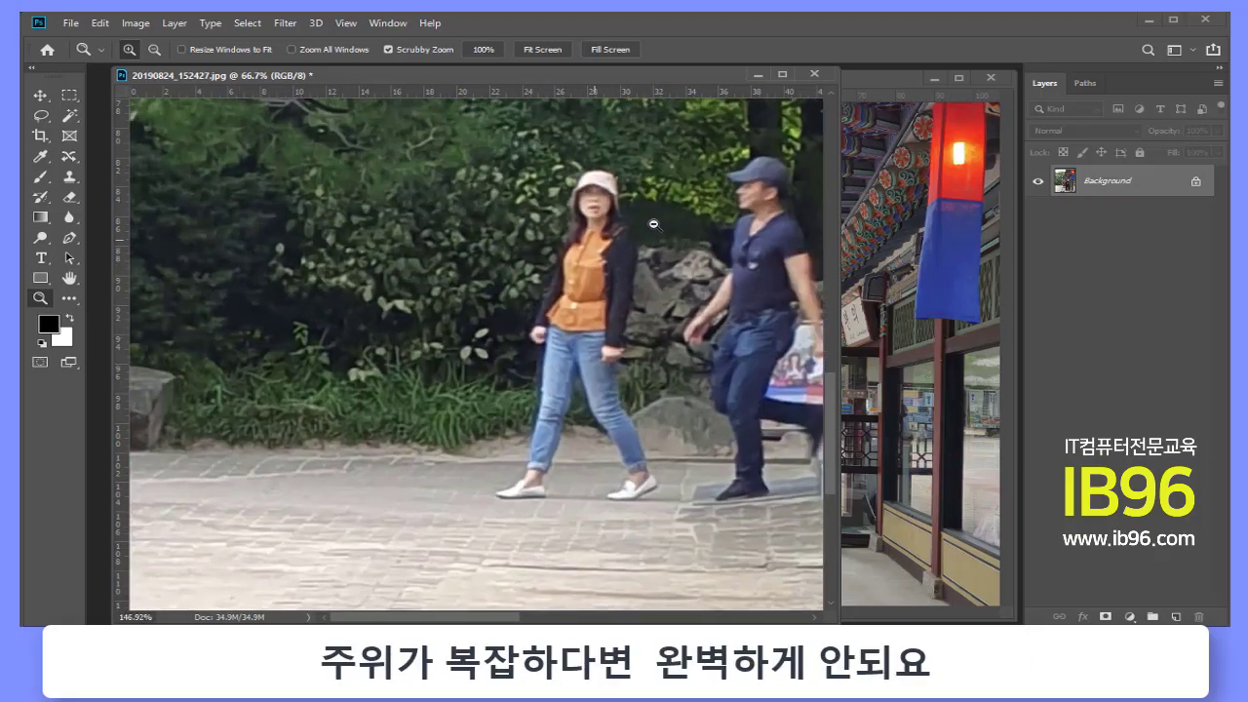
click(40, 115)
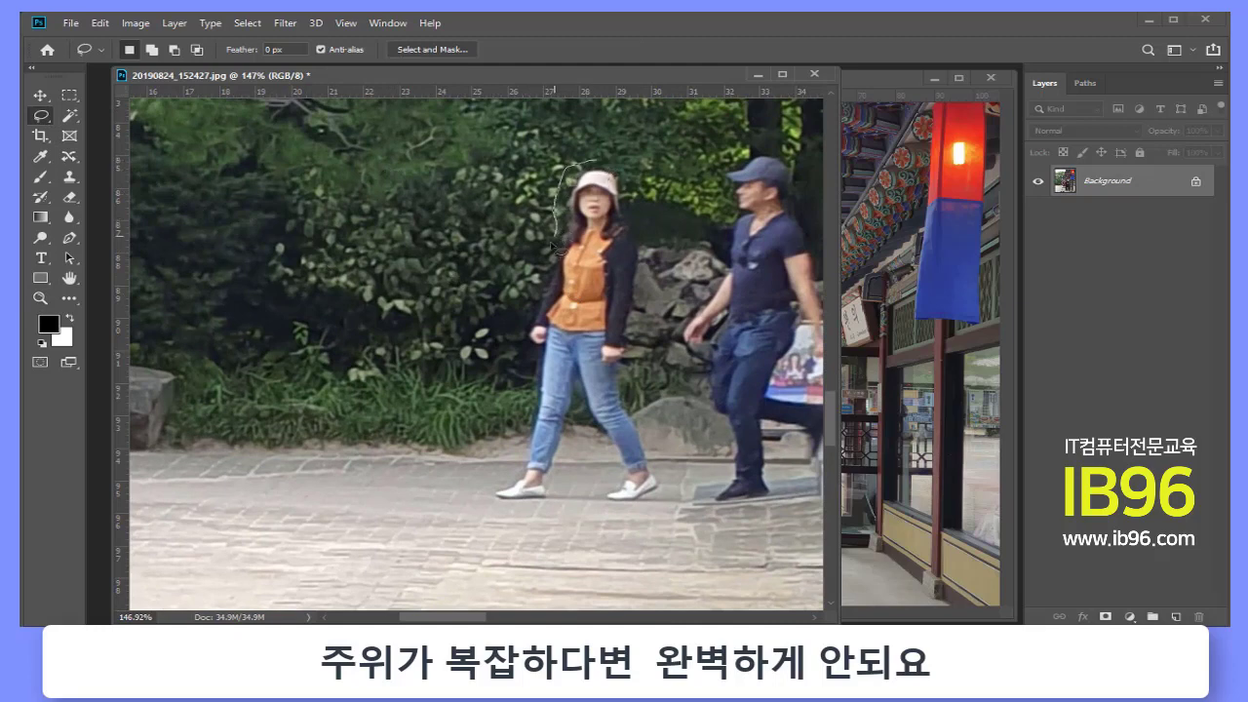
drag(553, 246, 523, 374)
mouse_move(513, 430)
mouse_down()
mouse_move(507, 489)
mouse_move(490, 507)
mouse_move(554, 512)
mouse_move(587, 429)
mouse_move(602, 507)
mouse_move(635, 499)
mouse_move(654, 439)
mouse_up()
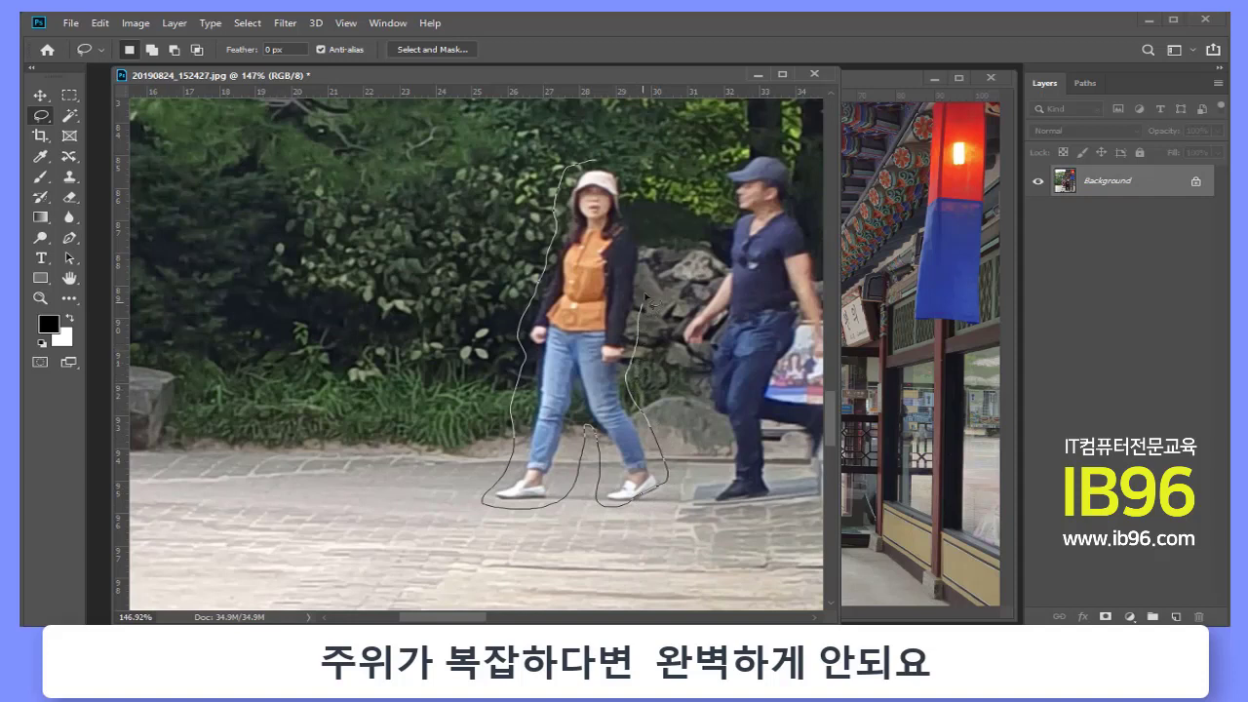
drag(639, 224, 638, 207)
drag(613, 162, 614, 161)
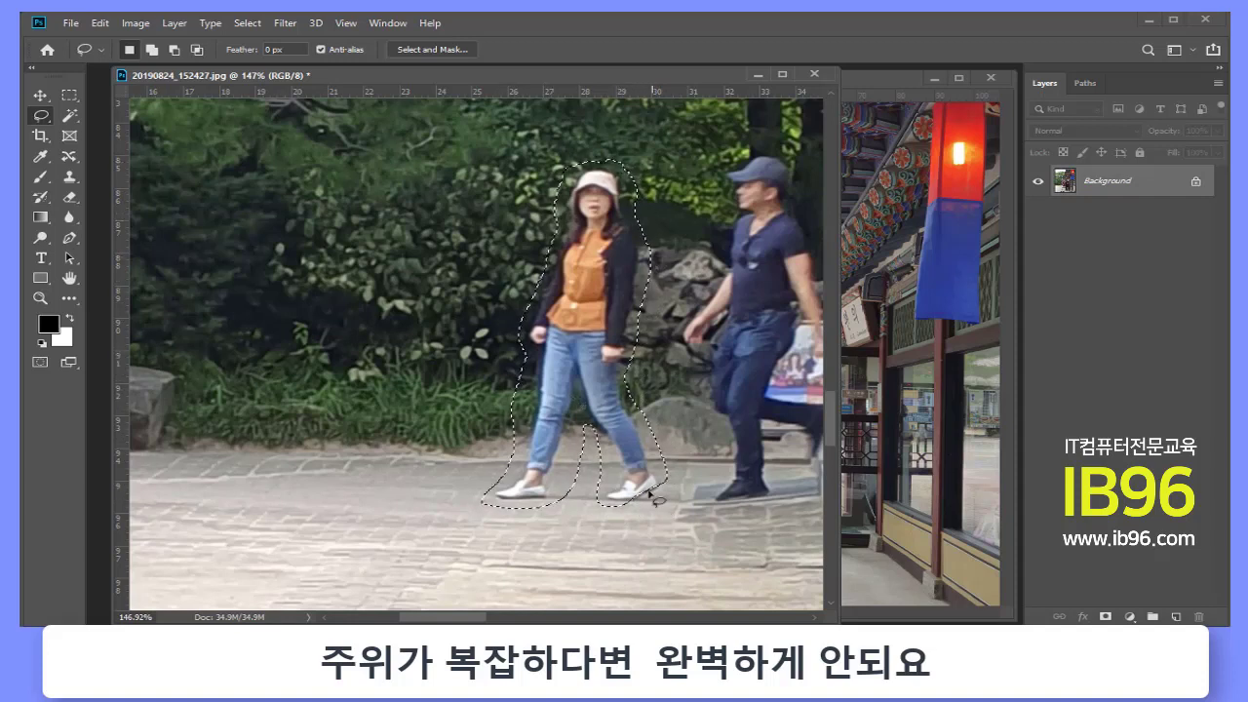
key(shift)
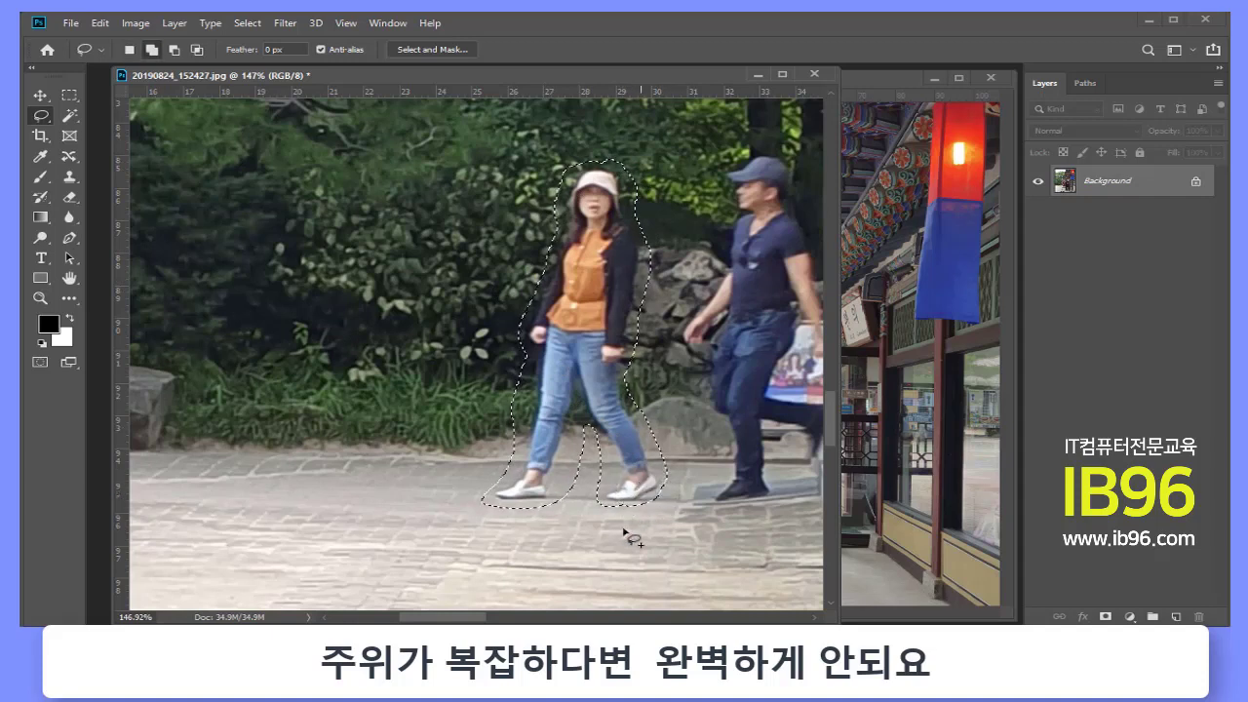
drag(618, 494, 620, 497)
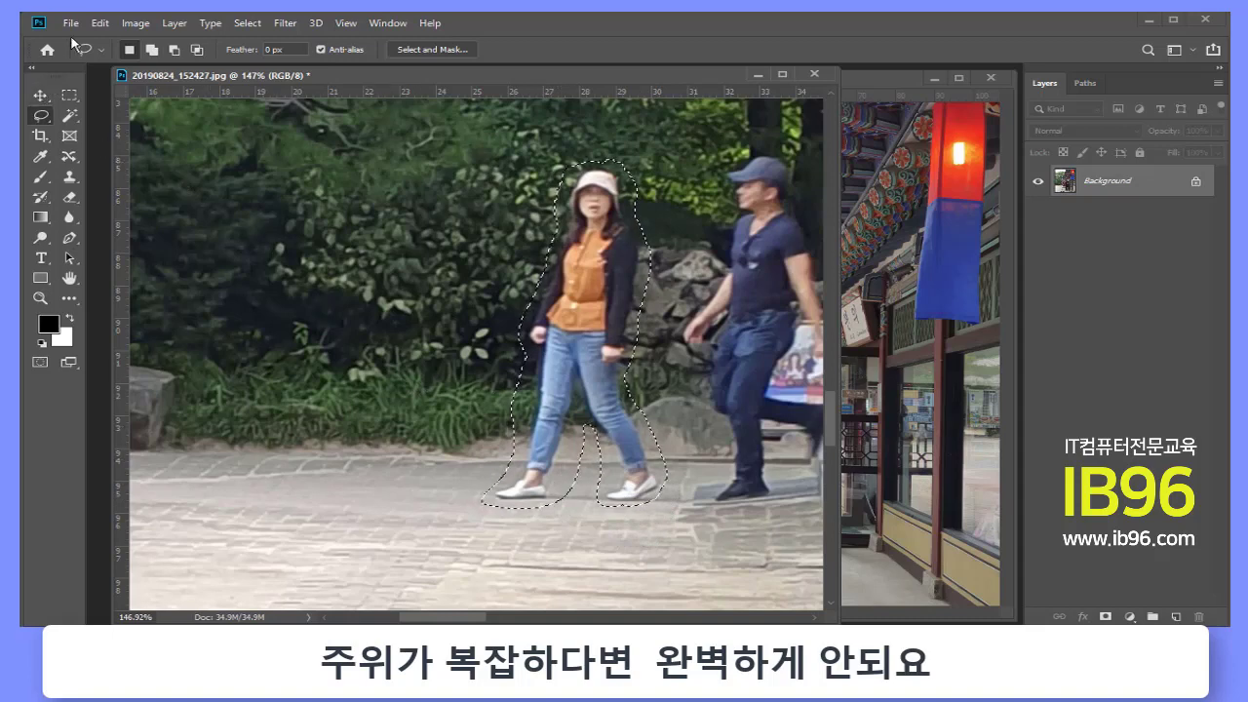
Content-Aware fill the selected woman with bushes and pavement, then deselect with Ctrl+D
click(100, 22)
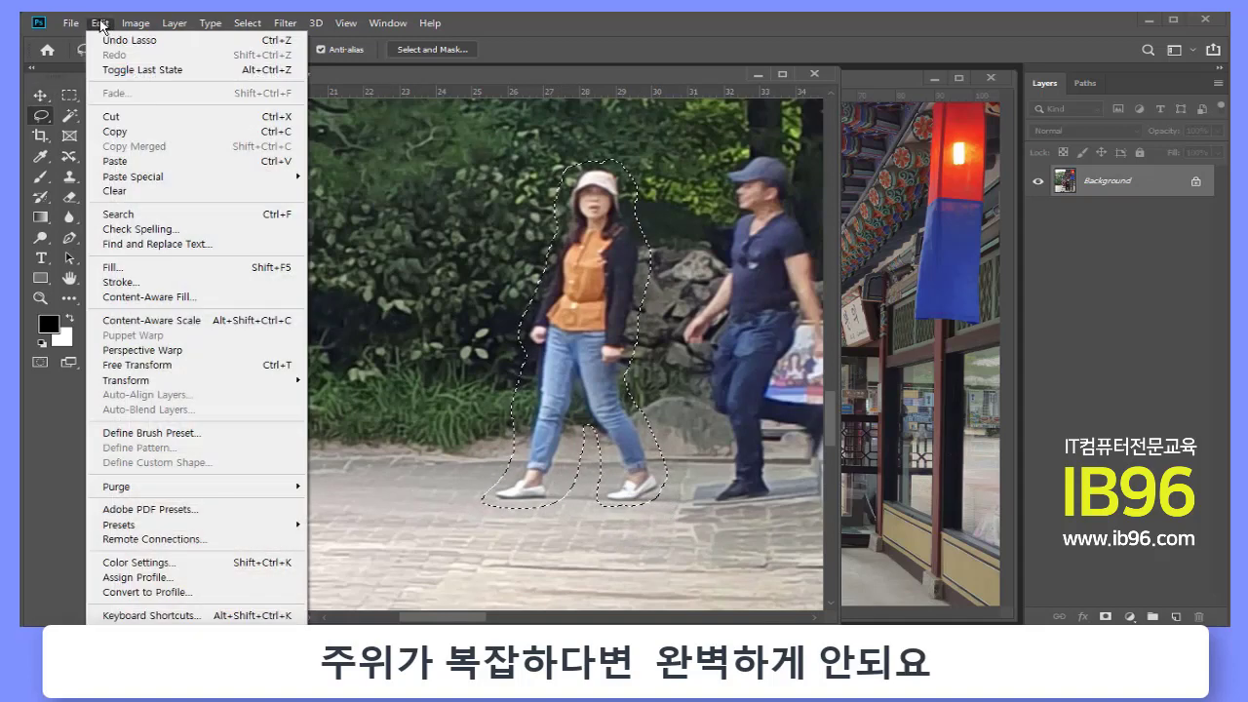
click(134, 269)
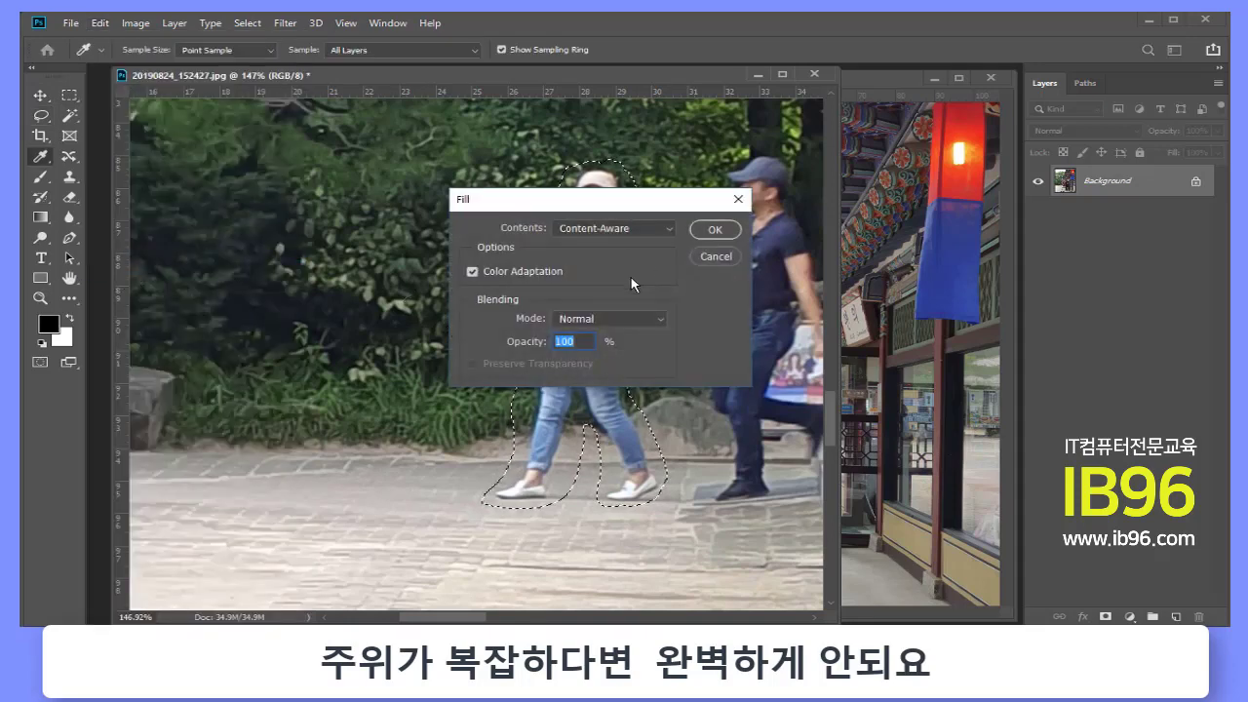
click(715, 229)
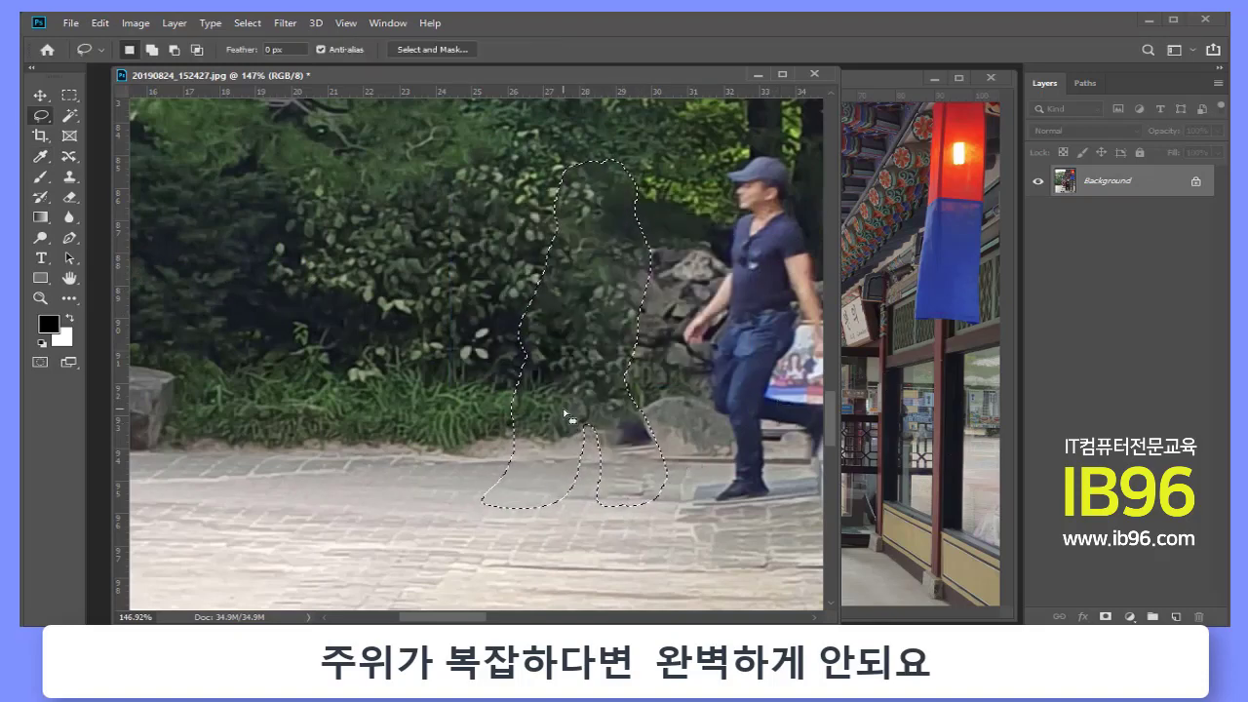
key(ctrl+d)
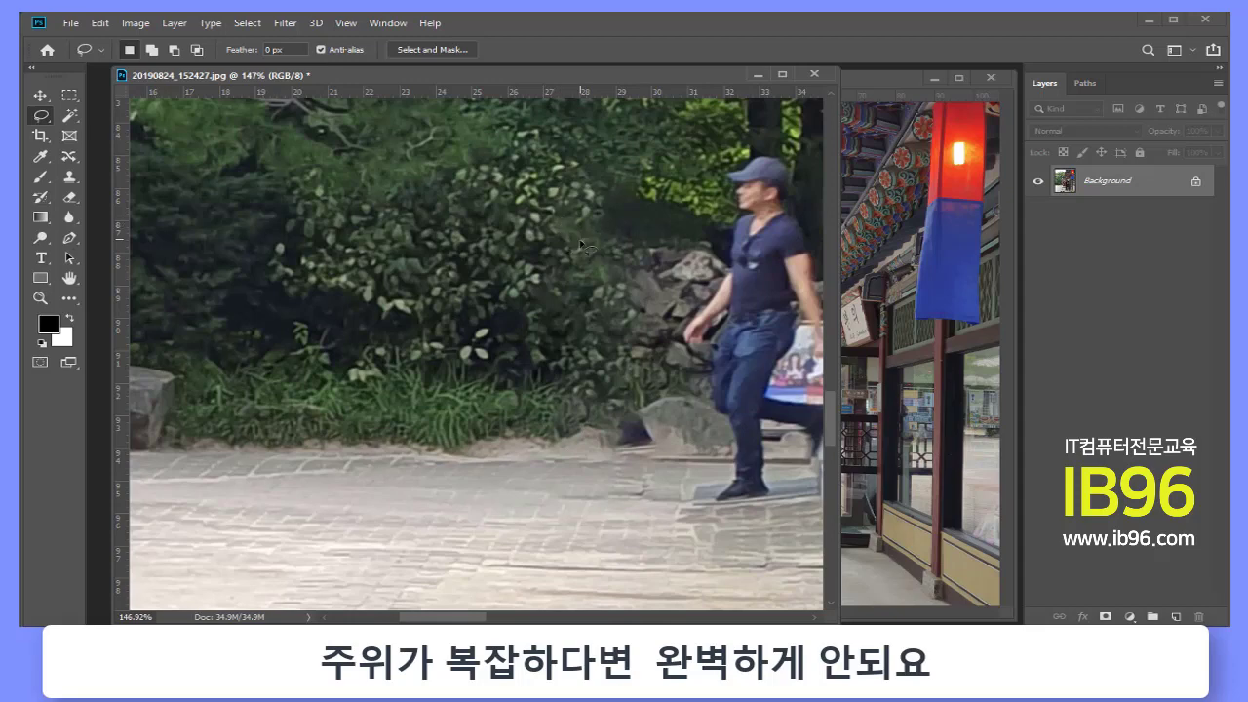
Zoom to 433% on the patched bushes and set the Clone Stamp to a soft 10 px brush
click(40, 298)
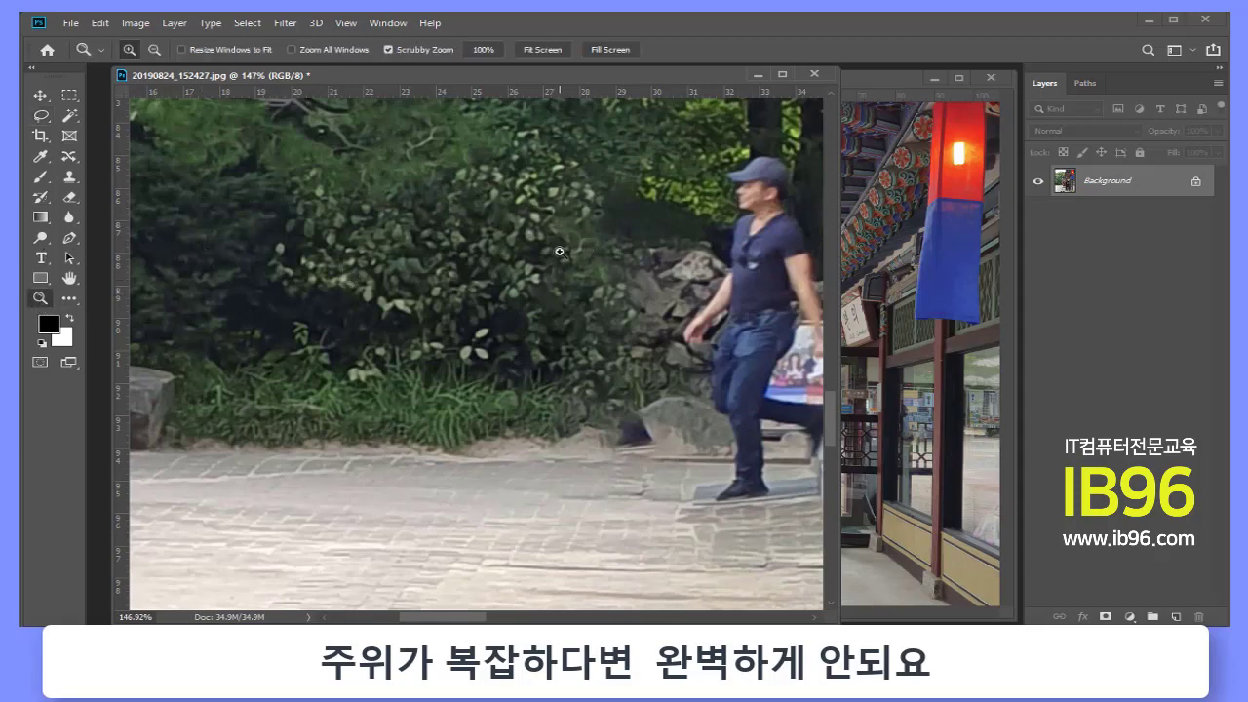
mouse_move(569, 221)
mouse_down()
mouse_move(638, 209)
mouse_move(627, 263)
mouse_up()
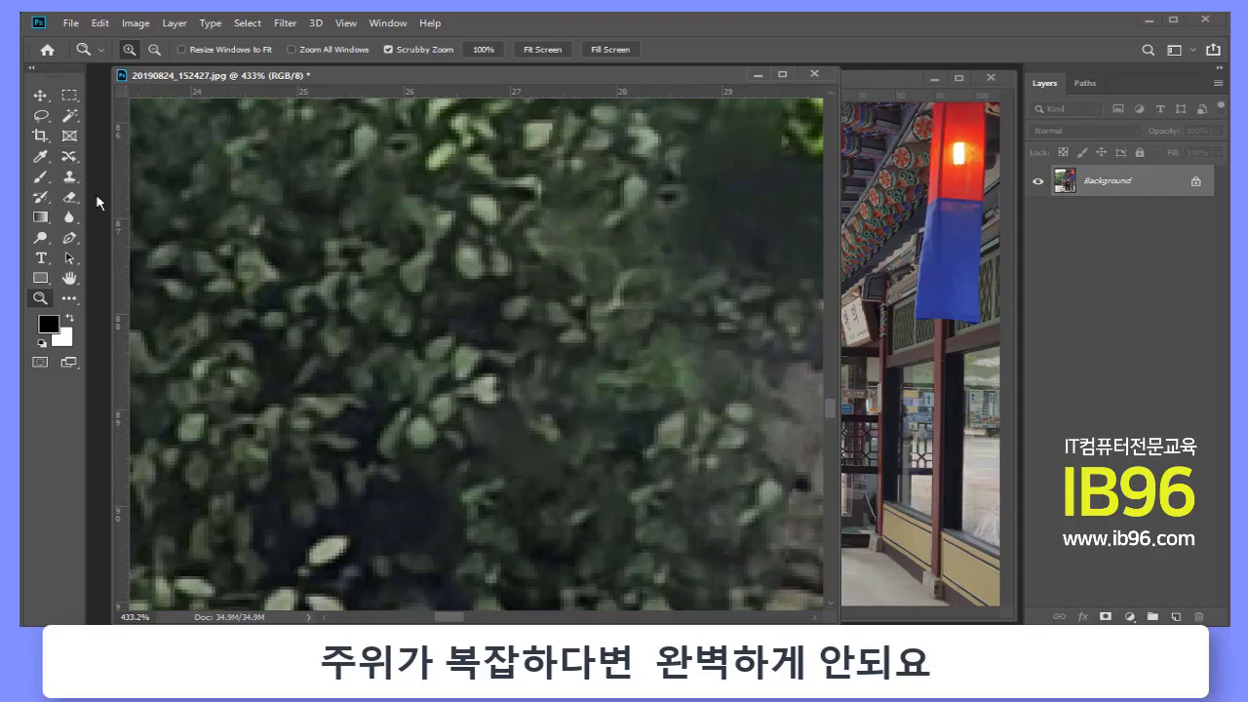
click(69, 176)
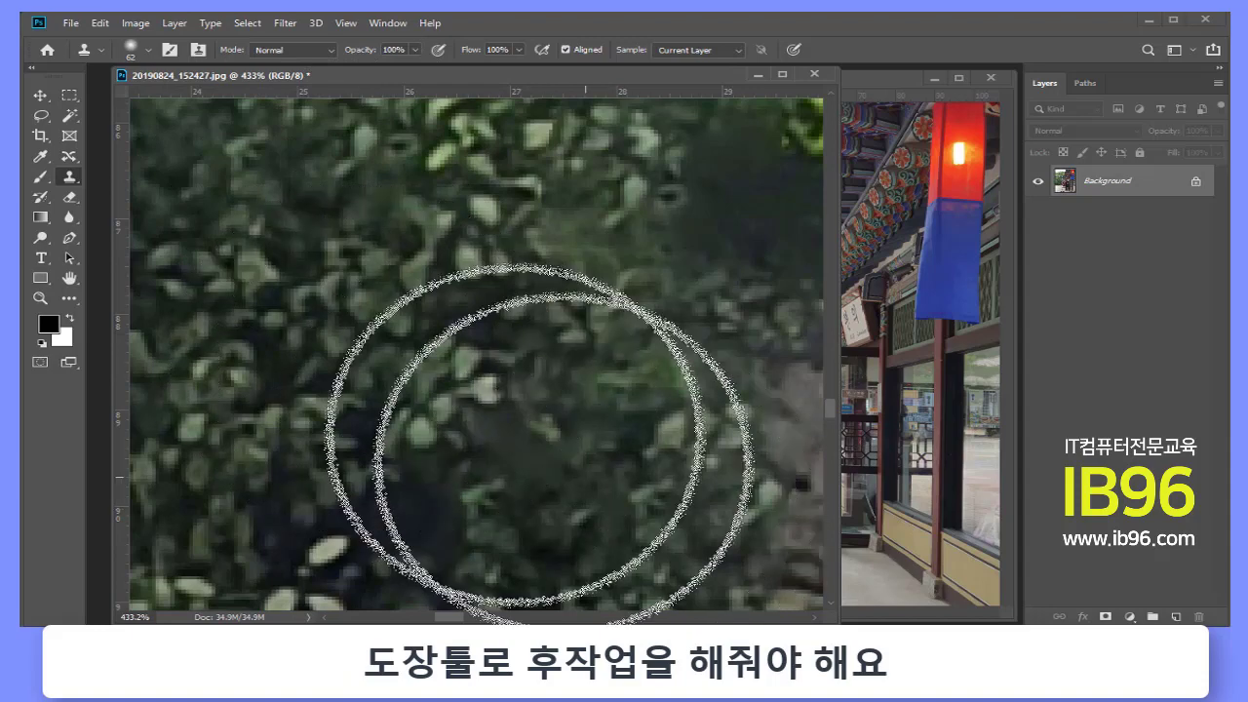
click(148, 52)
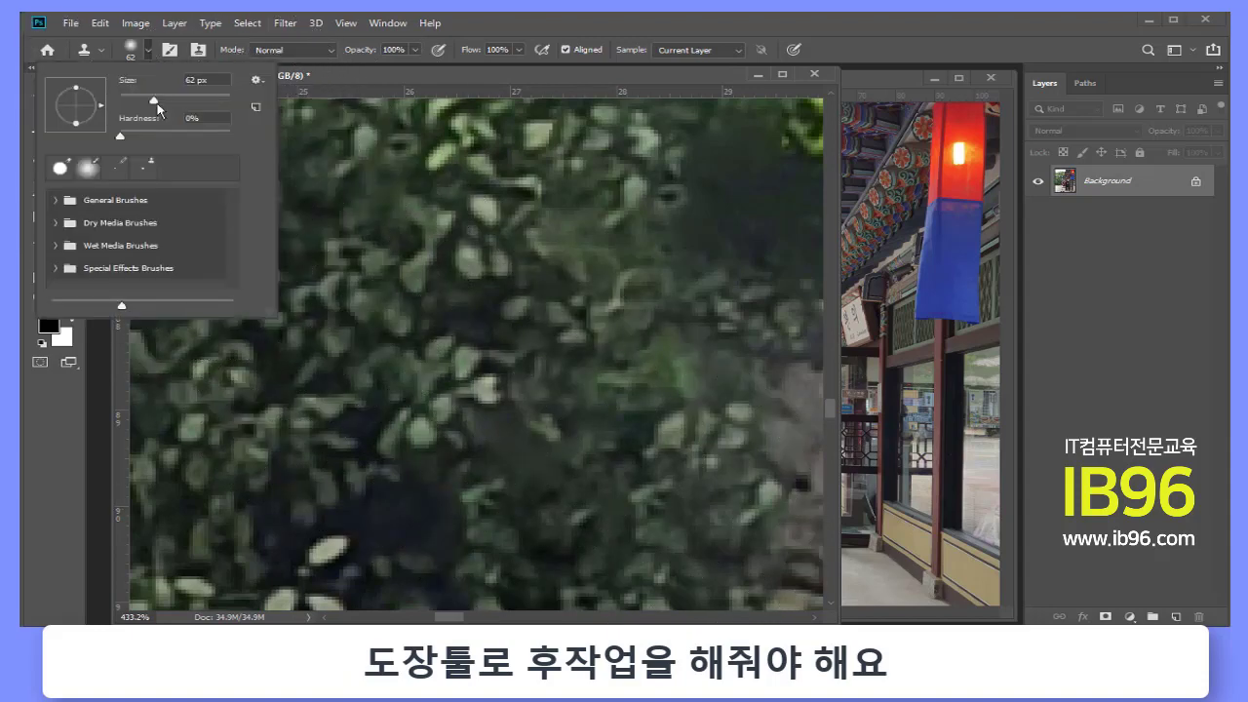
drag(154, 101, 133, 100)
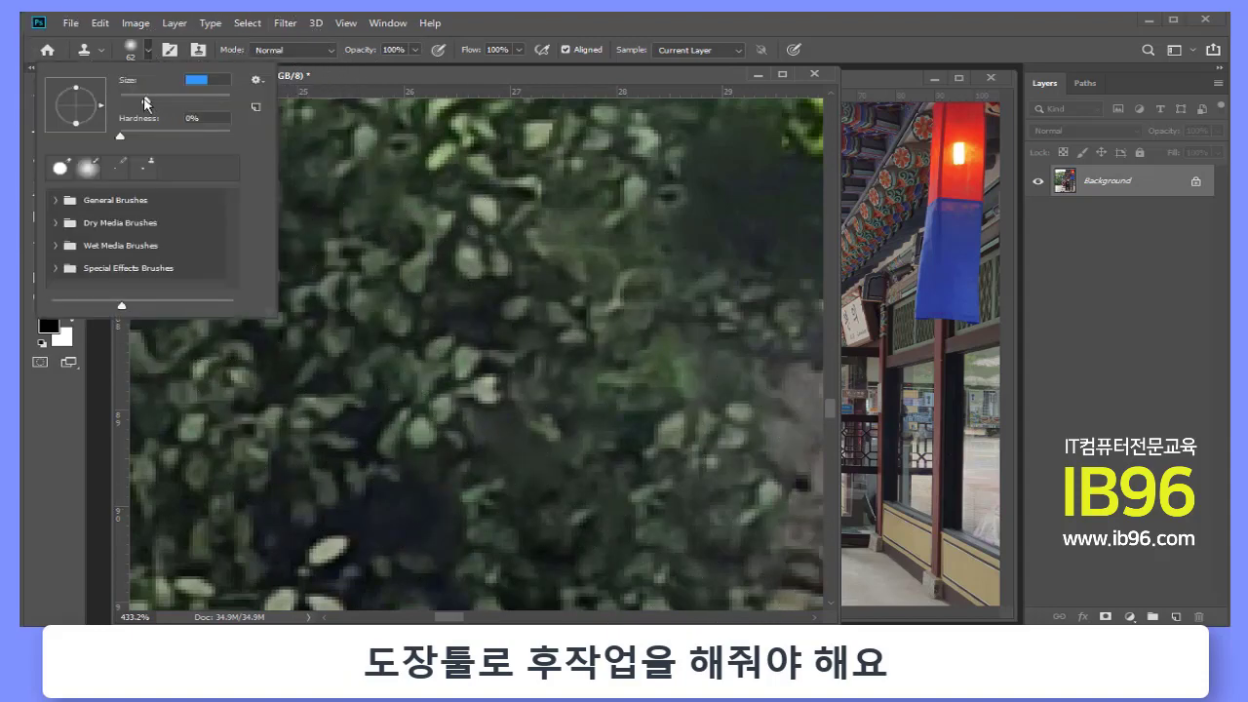
click(517, 20)
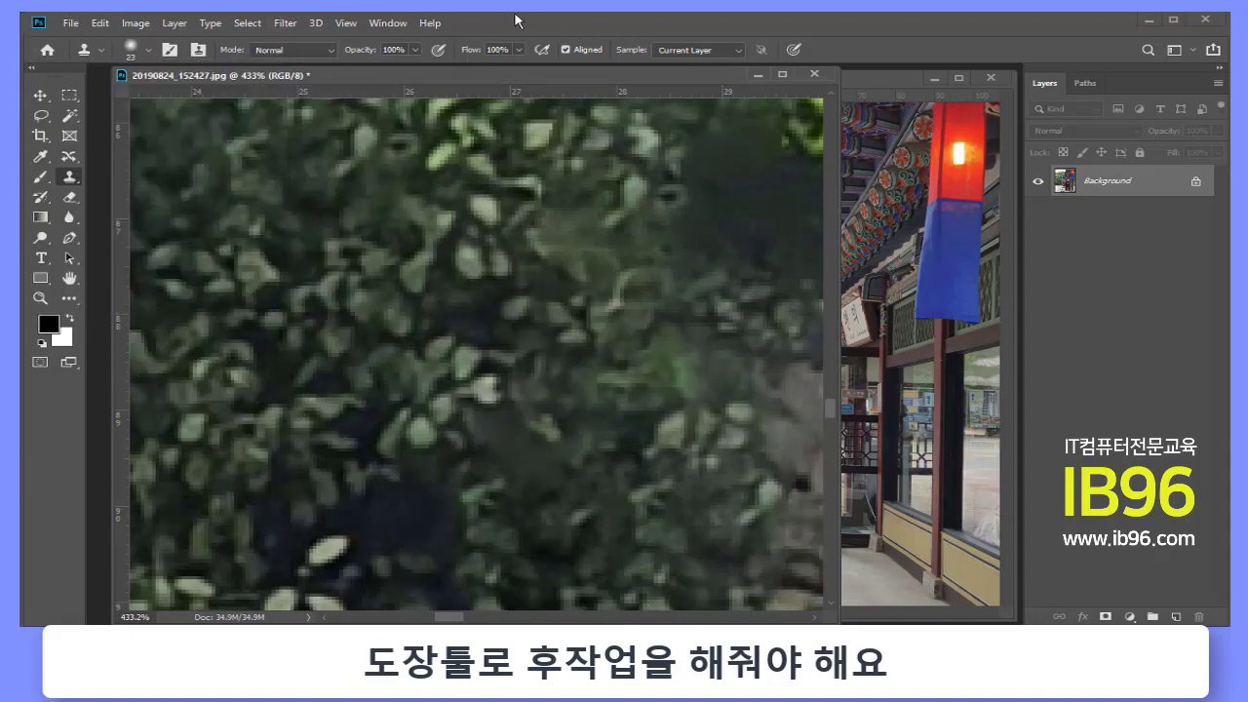
click(149, 52)
drag(132, 101, 125, 102)
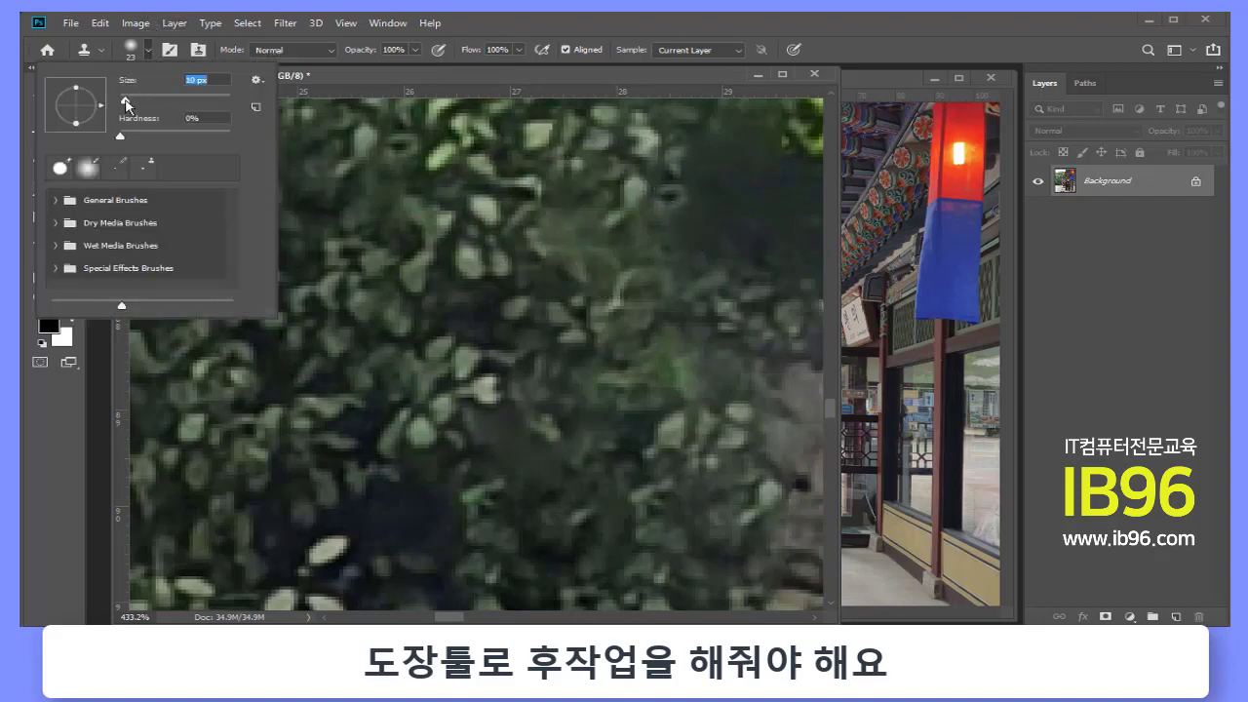
click(607, 26)
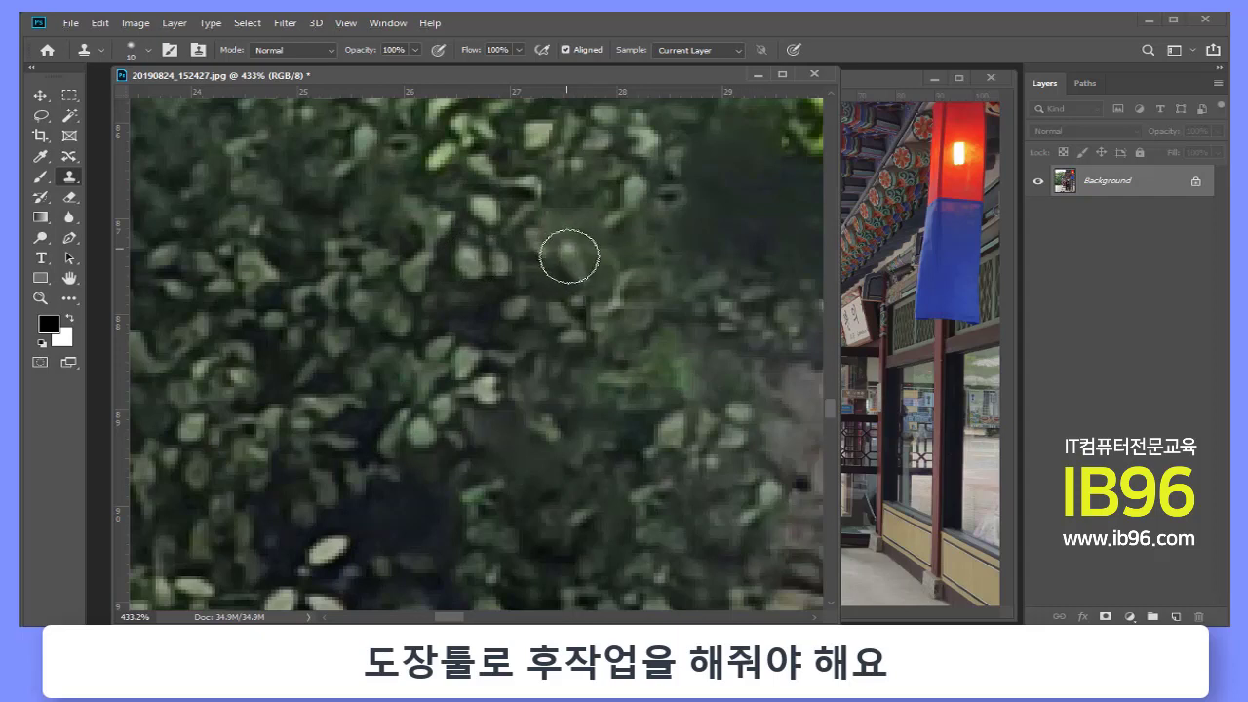
Clone clean leaves over the smudged dark patch in the bushes, resampling the source twice
mouse_move(549, 240)
mouse_down()
mouse_move(583, 249)
mouse_move(653, 334)
mouse_up()
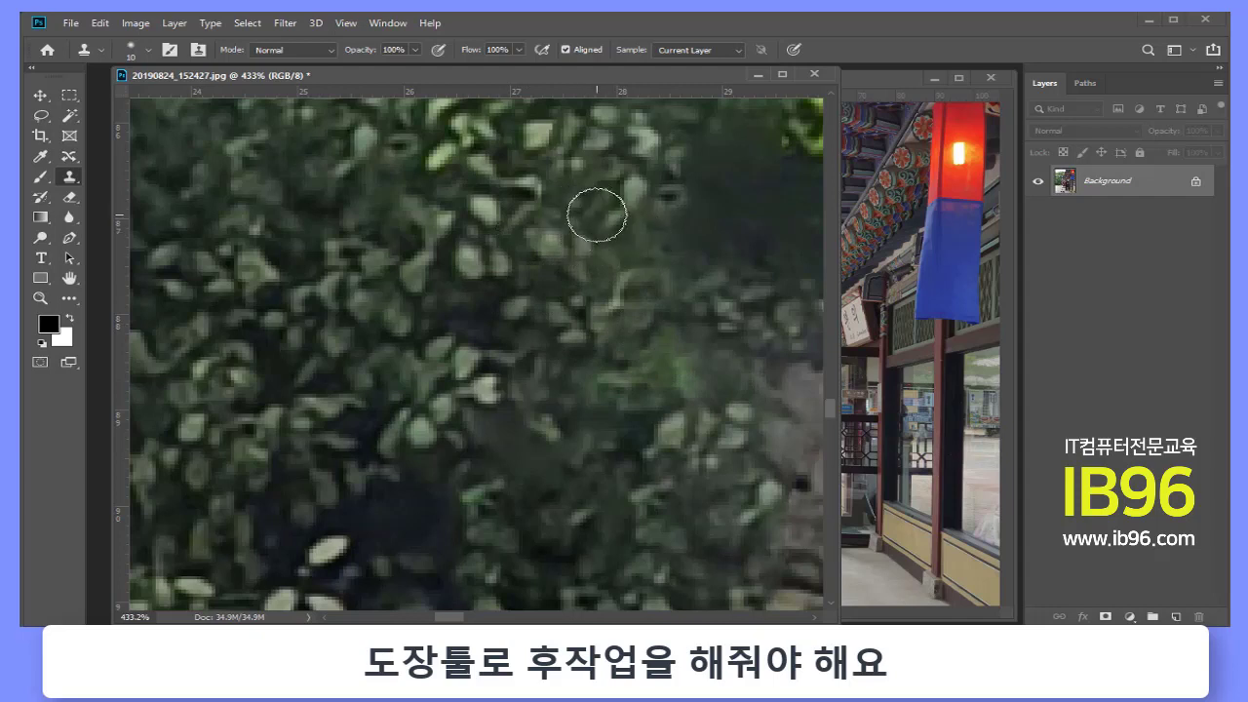
drag(555, 193, 535, 201)
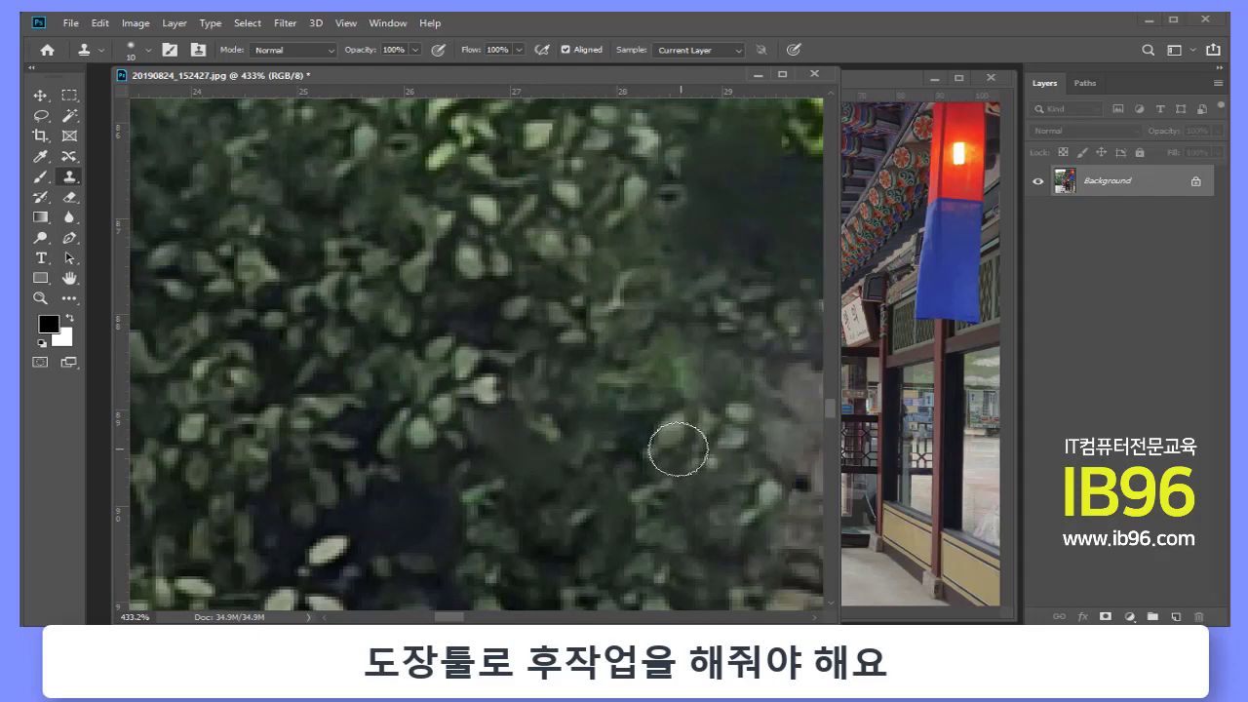
mouse_move(685, 410)
mouse_down()
mouse_move(660, 305)
mouse_move(651, 310)
mouse_up()
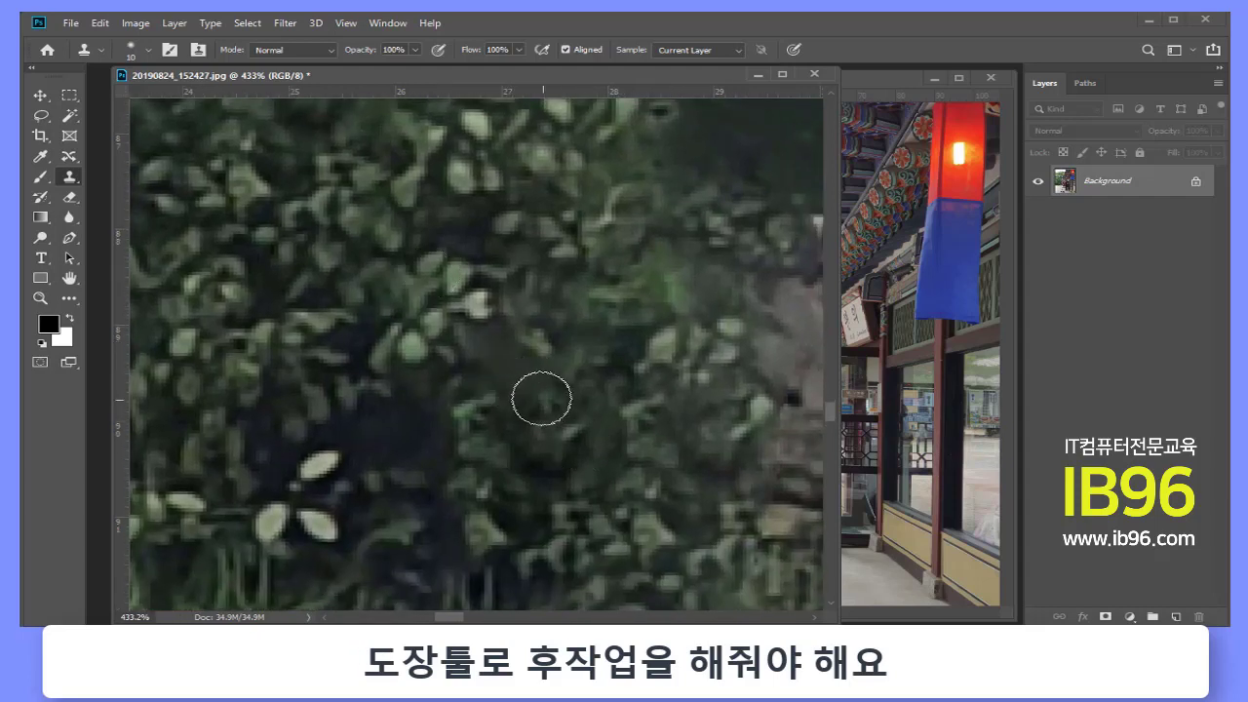
alt+click(413, 343)
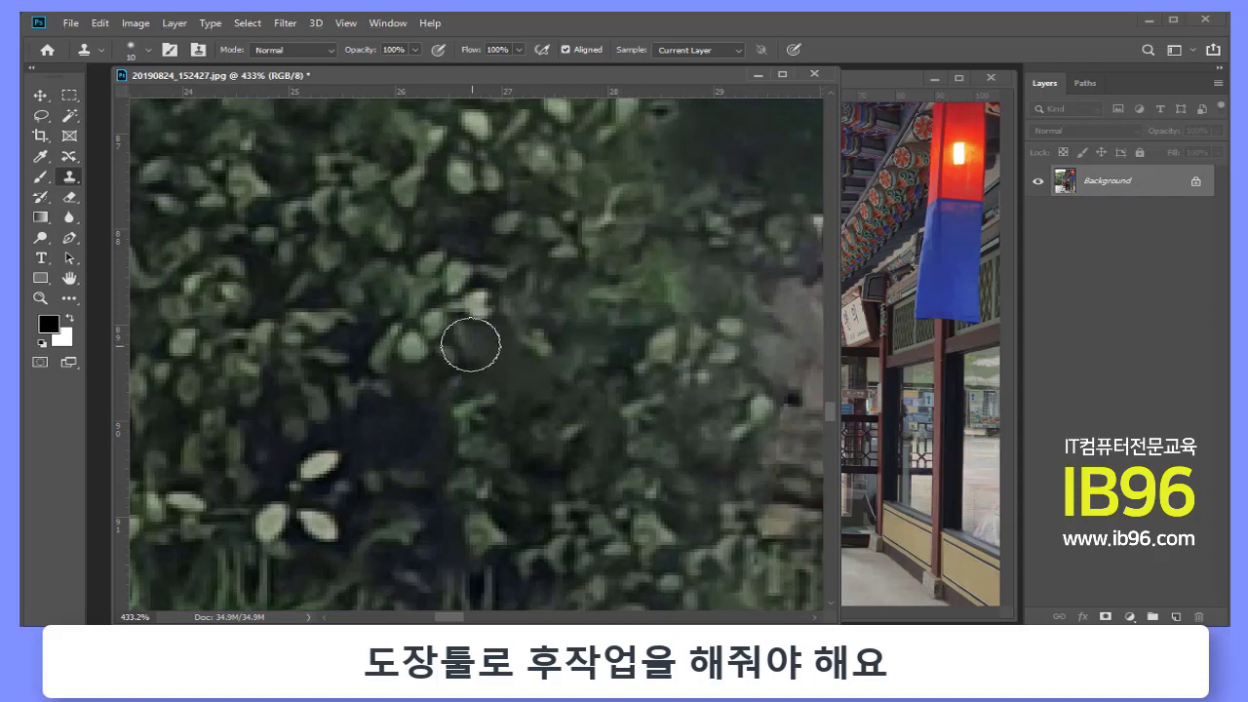
drag(477, 341, 486, 370)
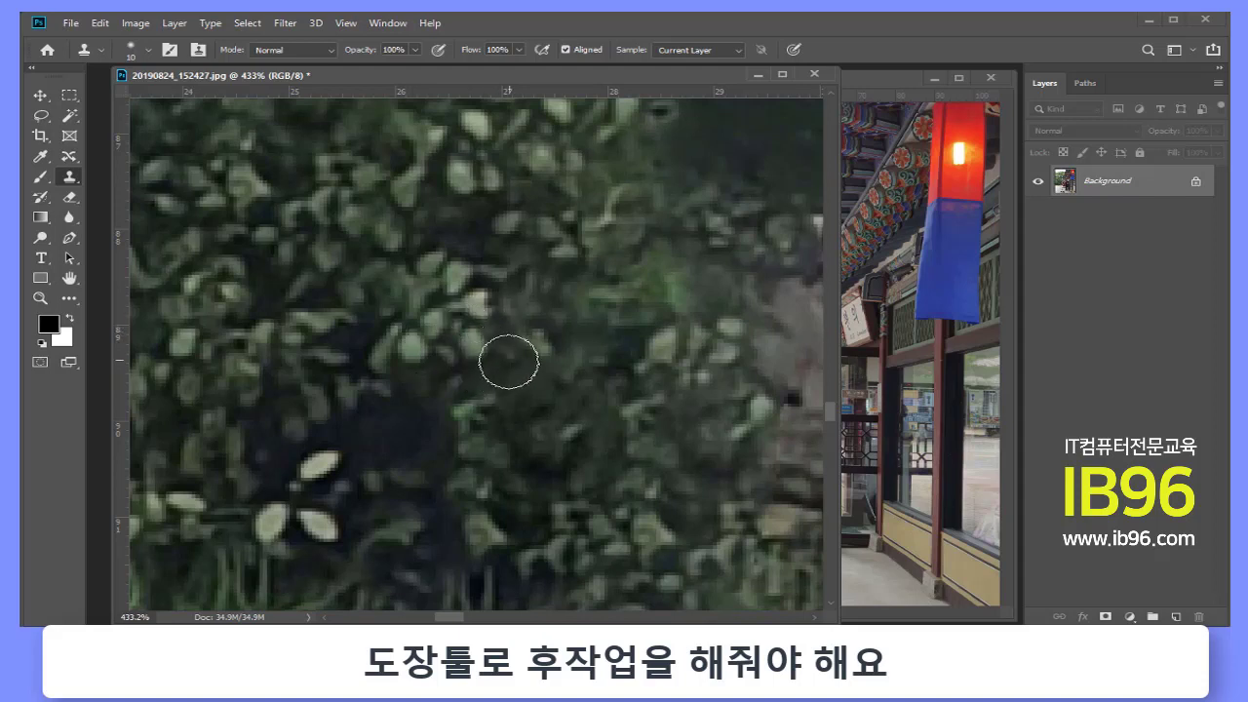
alt+click(494, 323)
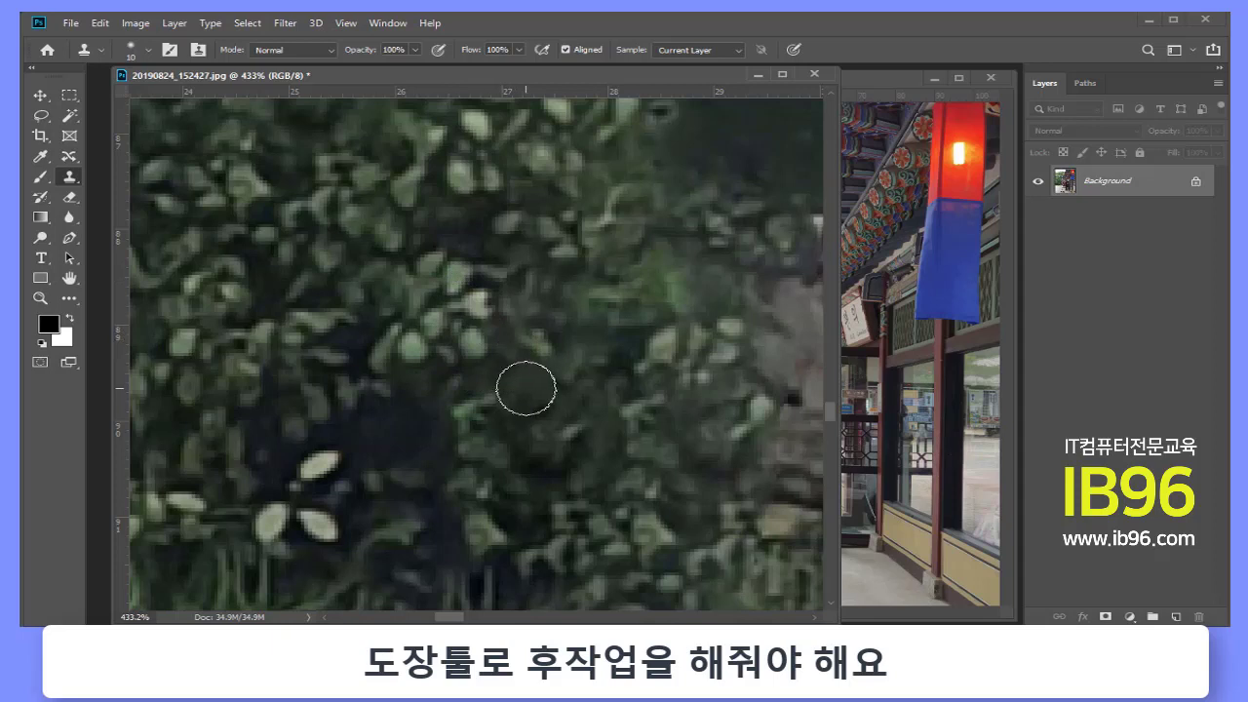
mouse_move(499, 399)
mouse_down()
mouse_move(534, 408)
mouse_move(461, 451)
mouse_up()
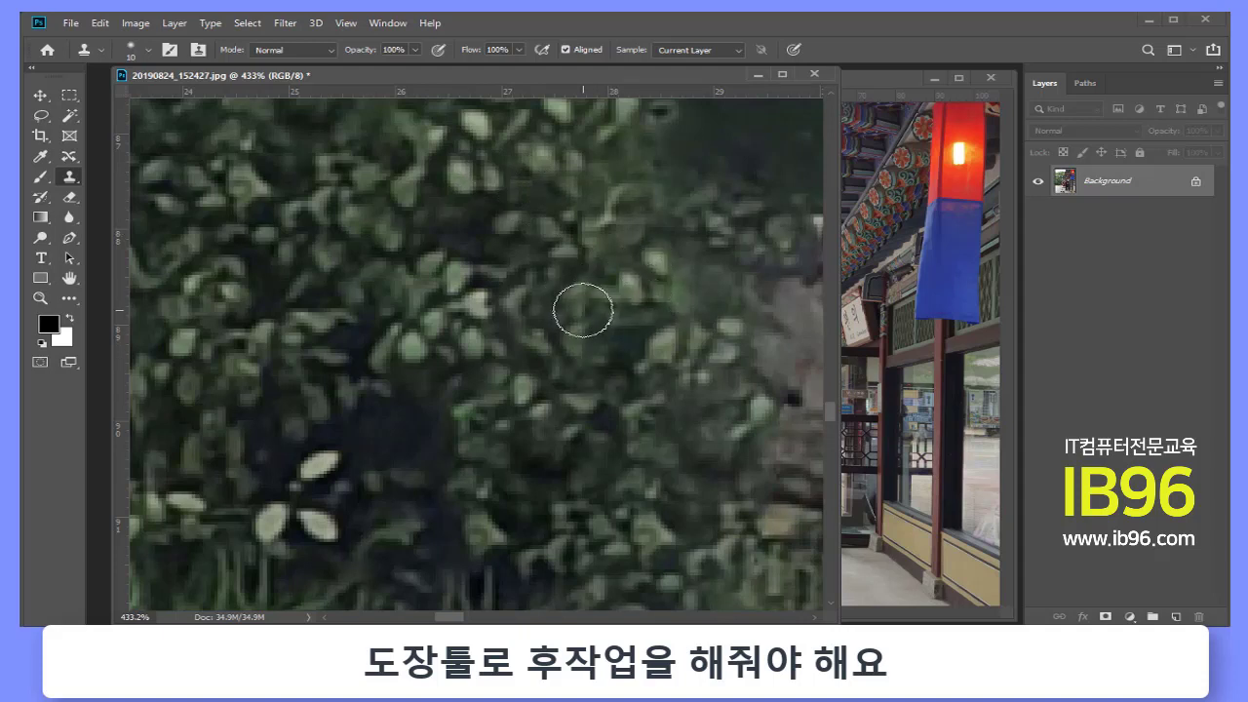
Zoom out to review the scene, then zoom back in and clone leaves over the blotchy area
click(40, 298)
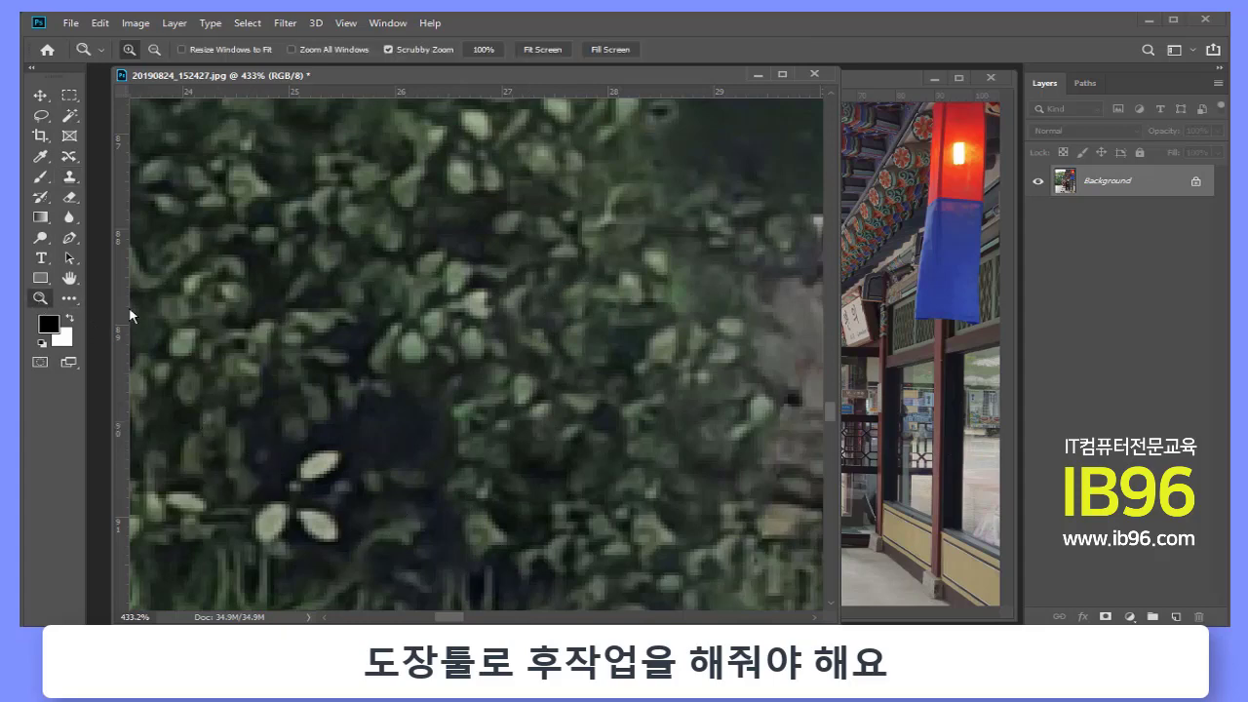
alt+click(640, 404)
alt+click(657, 394)
alt+click(657, 394)
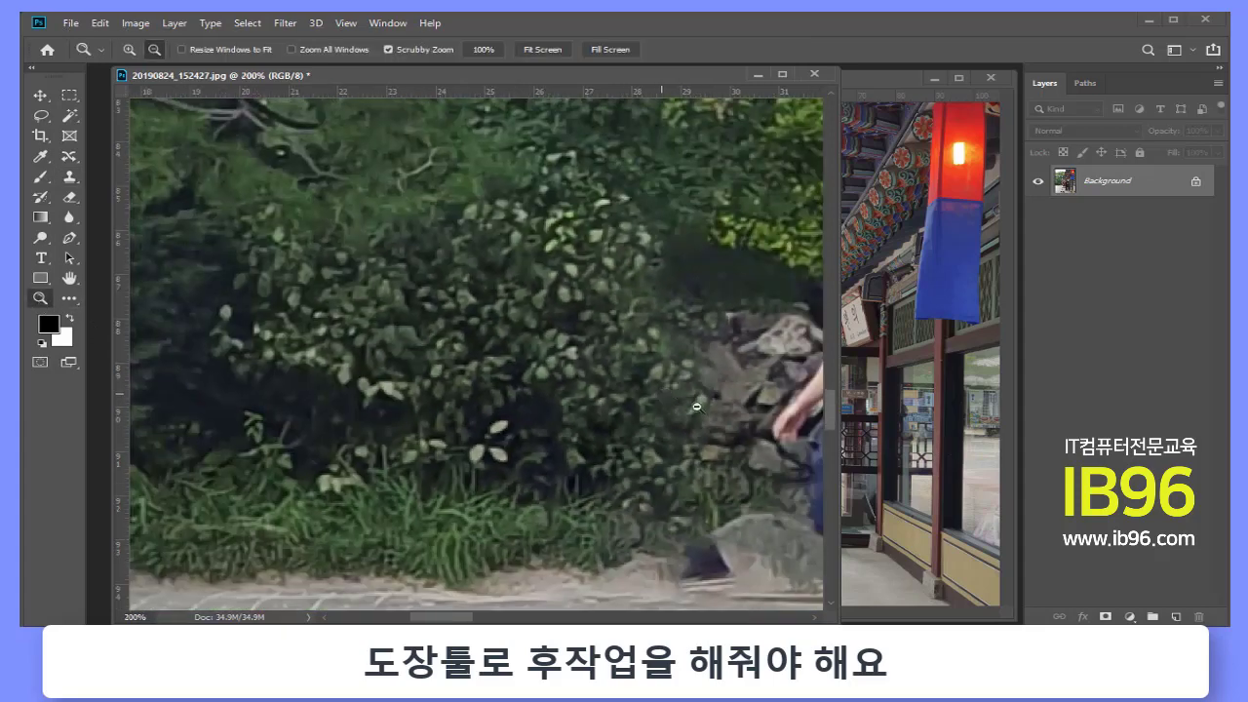
alt+click(816, 514)
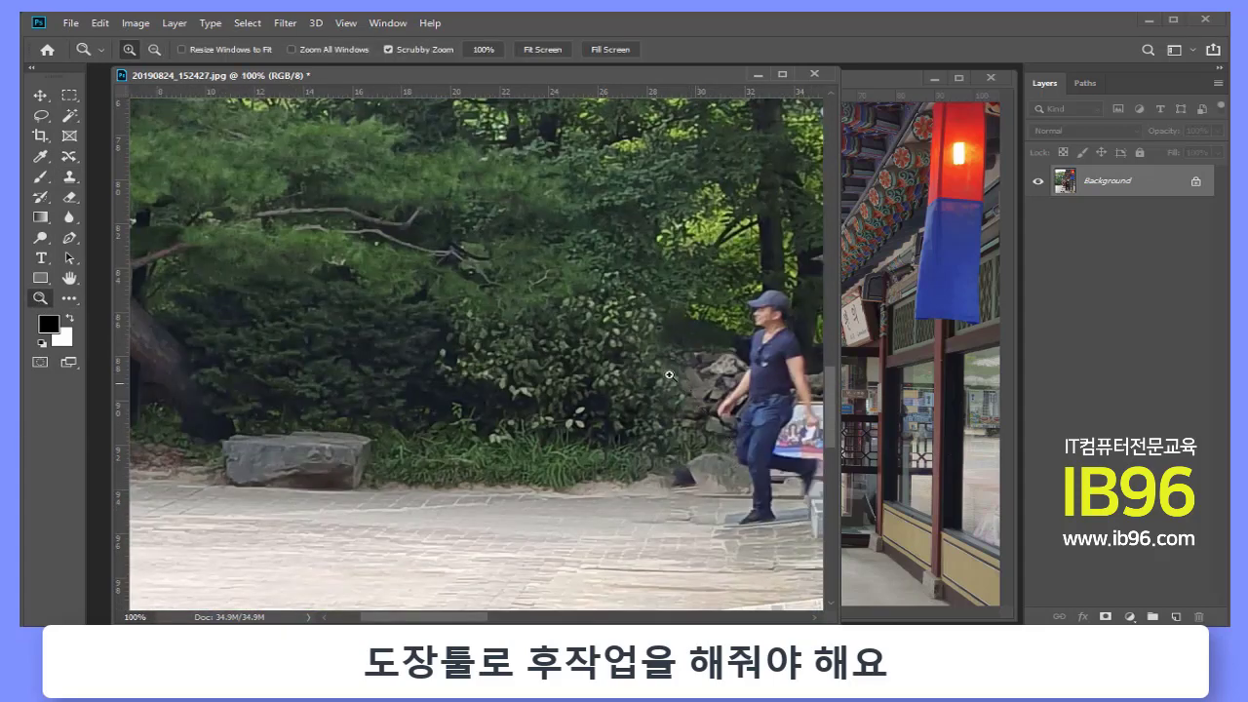
drag(669, 375, 762, 422)
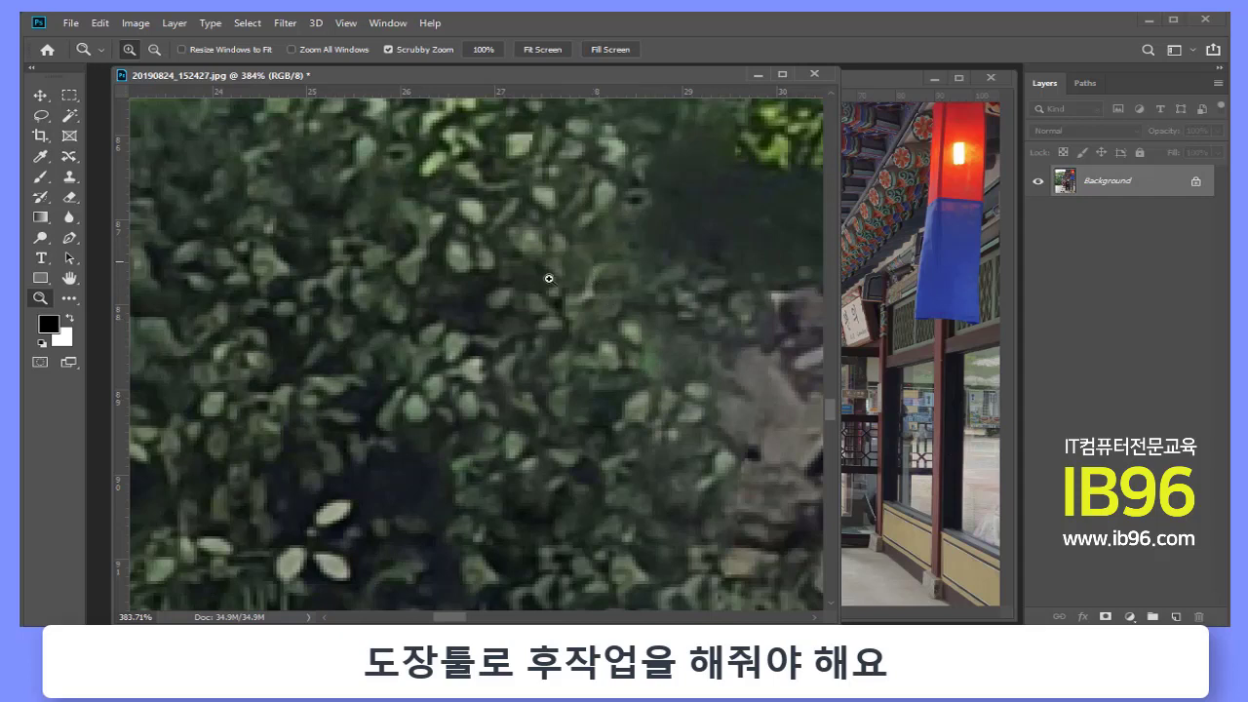
click(69, 178)
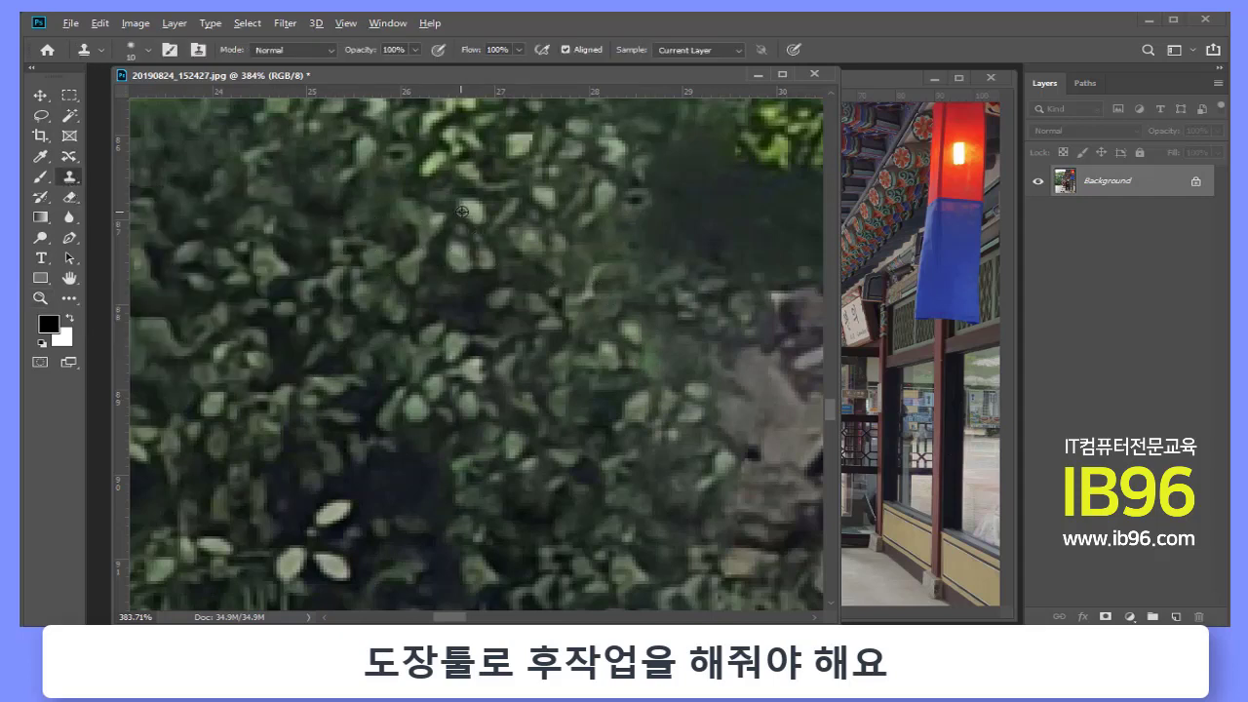
alt+click(765, 383)
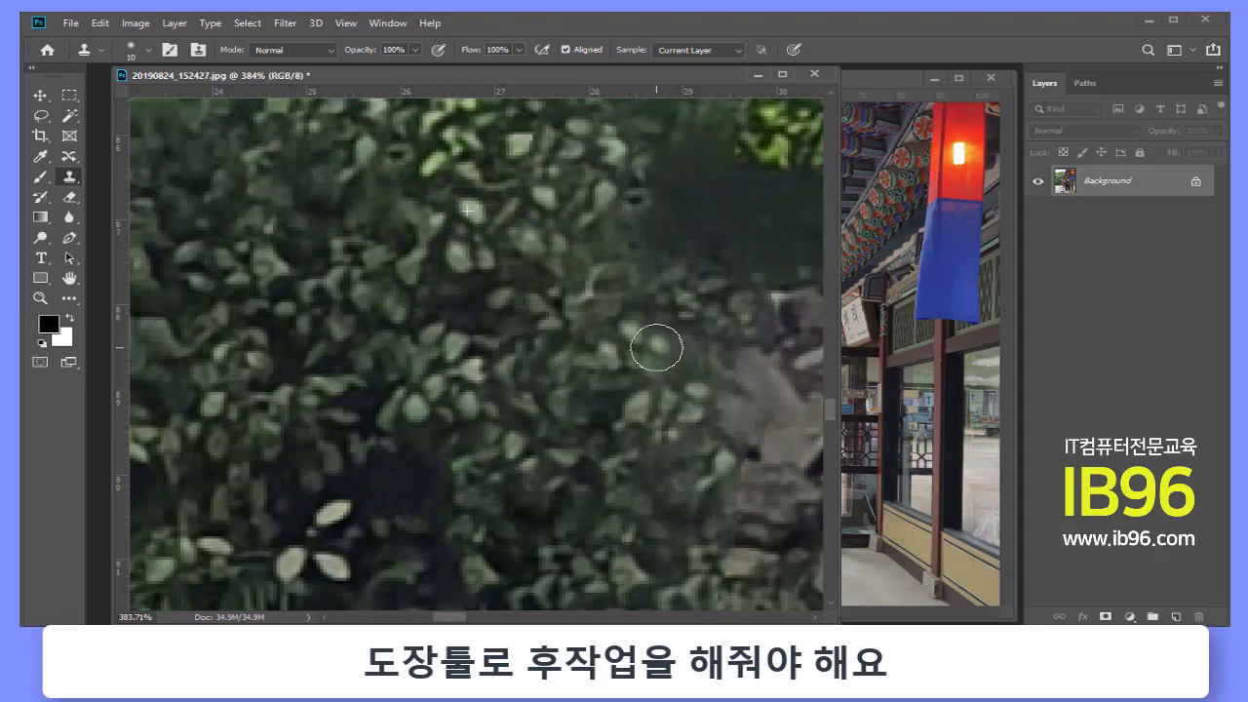
drag(645, 318, 626, 377)
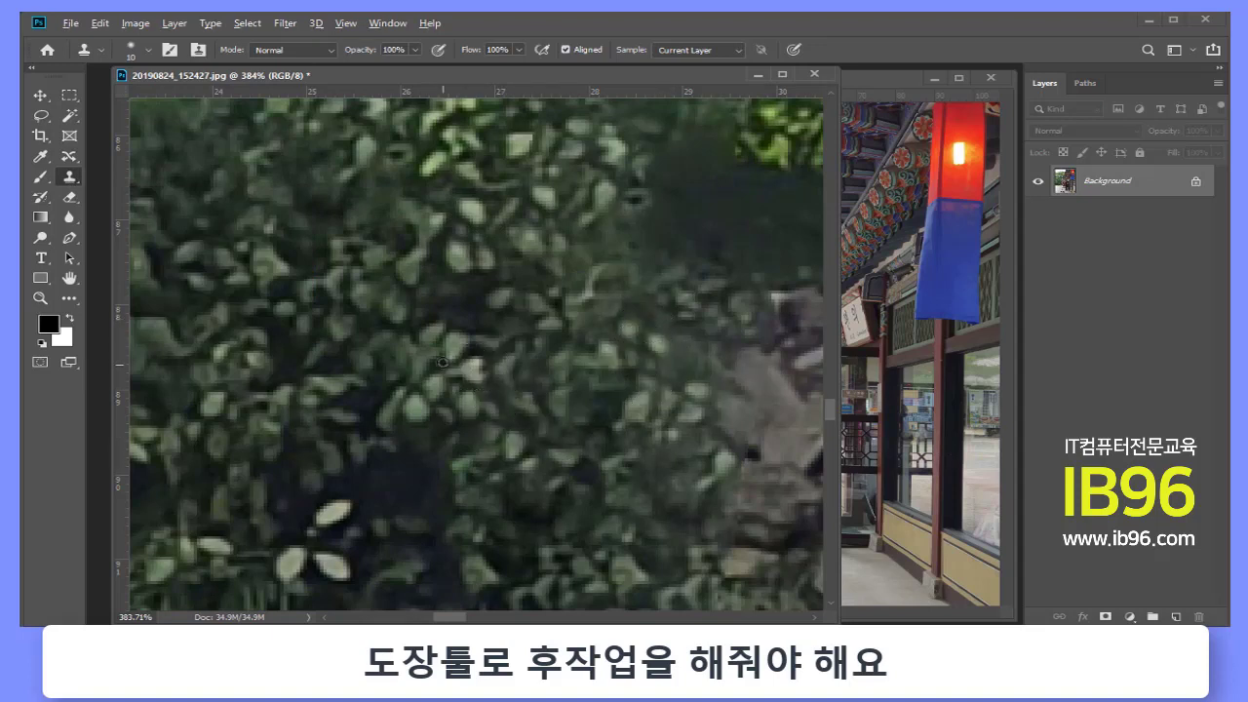
Raise the clone brush to 18 px and paint leaves over the dark patch beside the rock
scroll(450, 346, up, 3)
scroll(450, 346, right, 2)
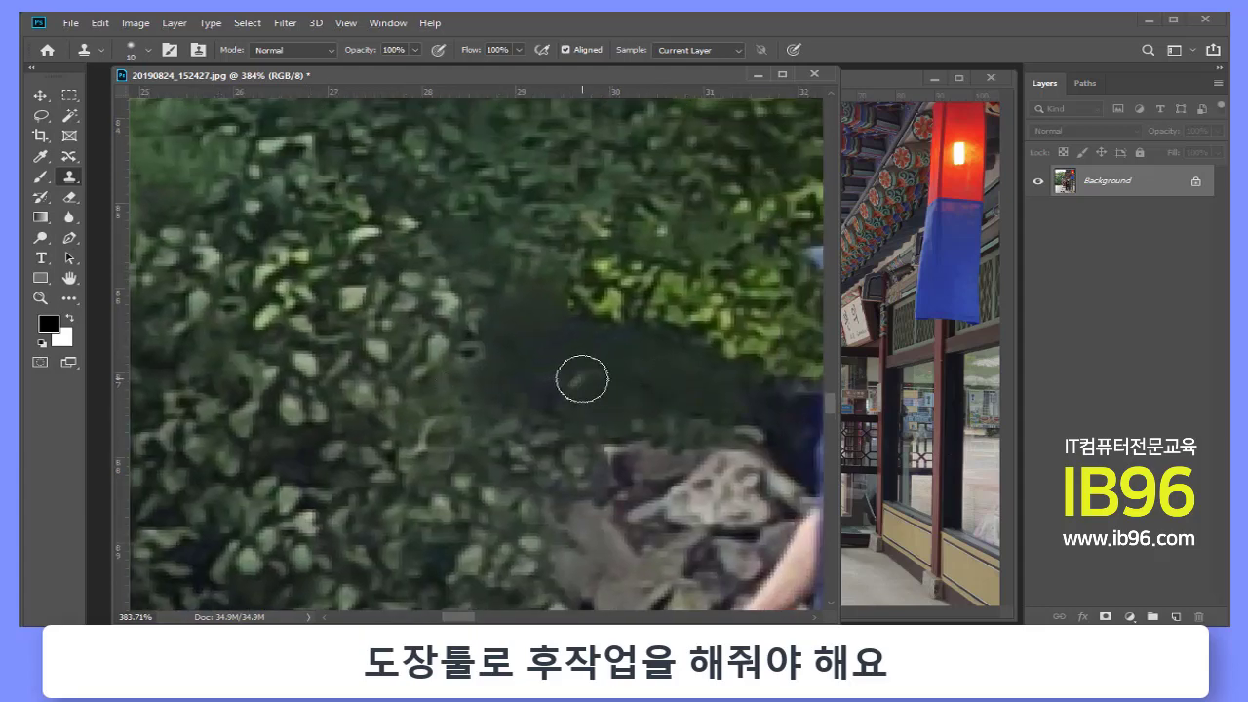
click(136, 50)
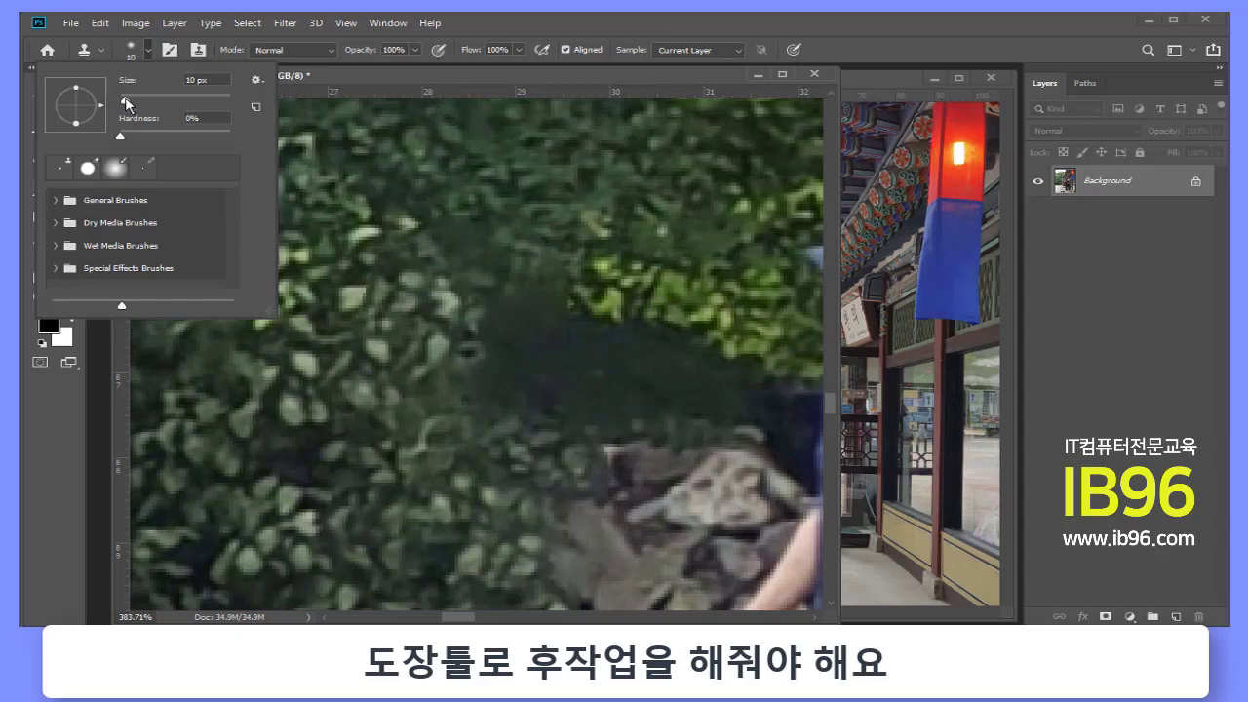
drag(125, 101, 128, 103)
key(Return)
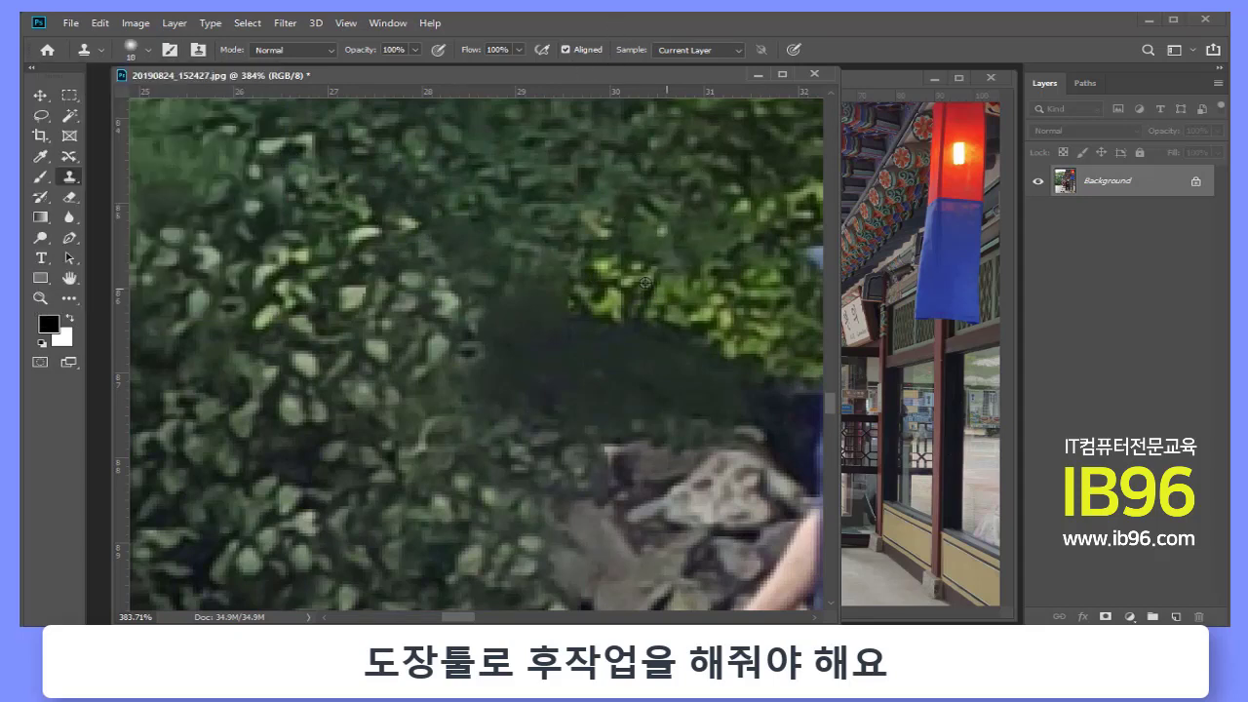
alt+click(618, 287)
mouse_move(552, 286)
mouse_down()
mouse_move(593, 315)
mouse_move(738, 357)
mouse_move(495, 326)
mouse_move(599, 413)
mouse_move(591, 345)
mouse_move(519, 324)
mouse_move(682, 362)
mouse_move(414, 321)
mouse_move(529, 412)
mouse_move(454, 374)
mouse_move(390, 309)
mouse_up()
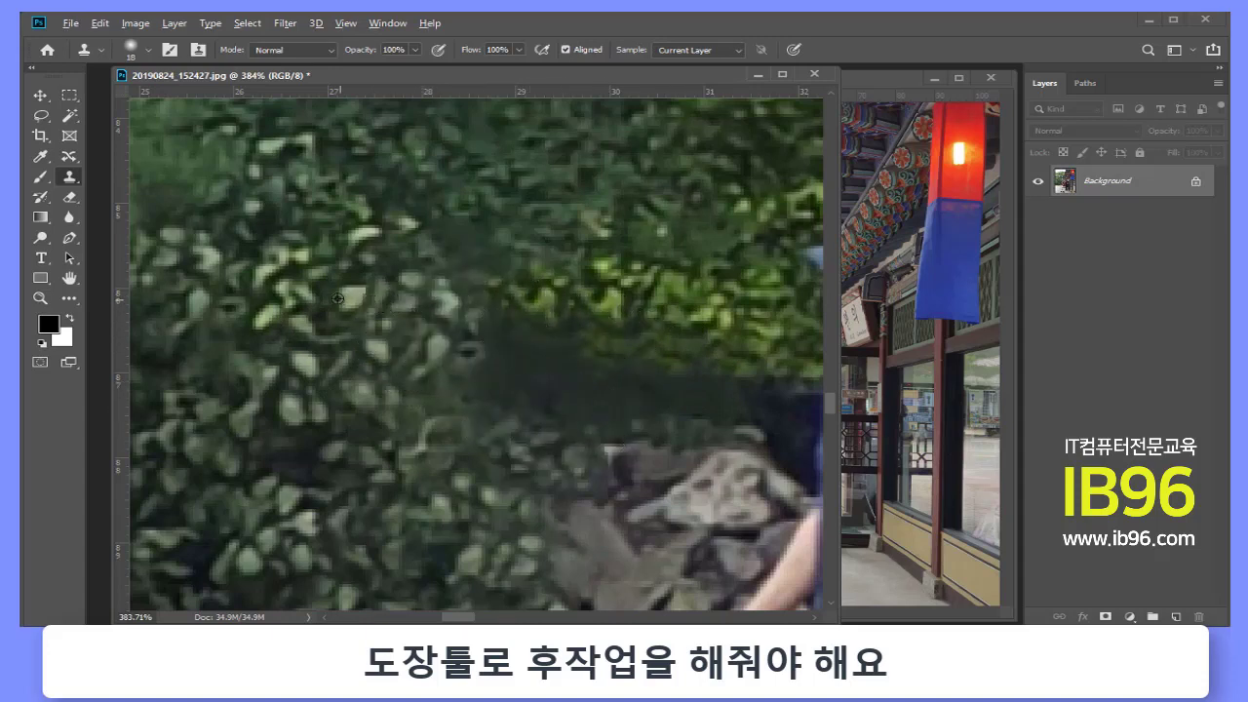
mouse_move(495, 342)
mouse_down()
mouse_move(513, 371)
mouse_move(465, 370)
mouse_move(613, 406)
mouse_move(660, 438)
mouse_move(641, 381)
mouse_move(432, 348)
mouse_move(537, 349)
mouse_move(479, 328)
mouse_move(469, 271)
mouse_move(438, 300)
mouse_up()
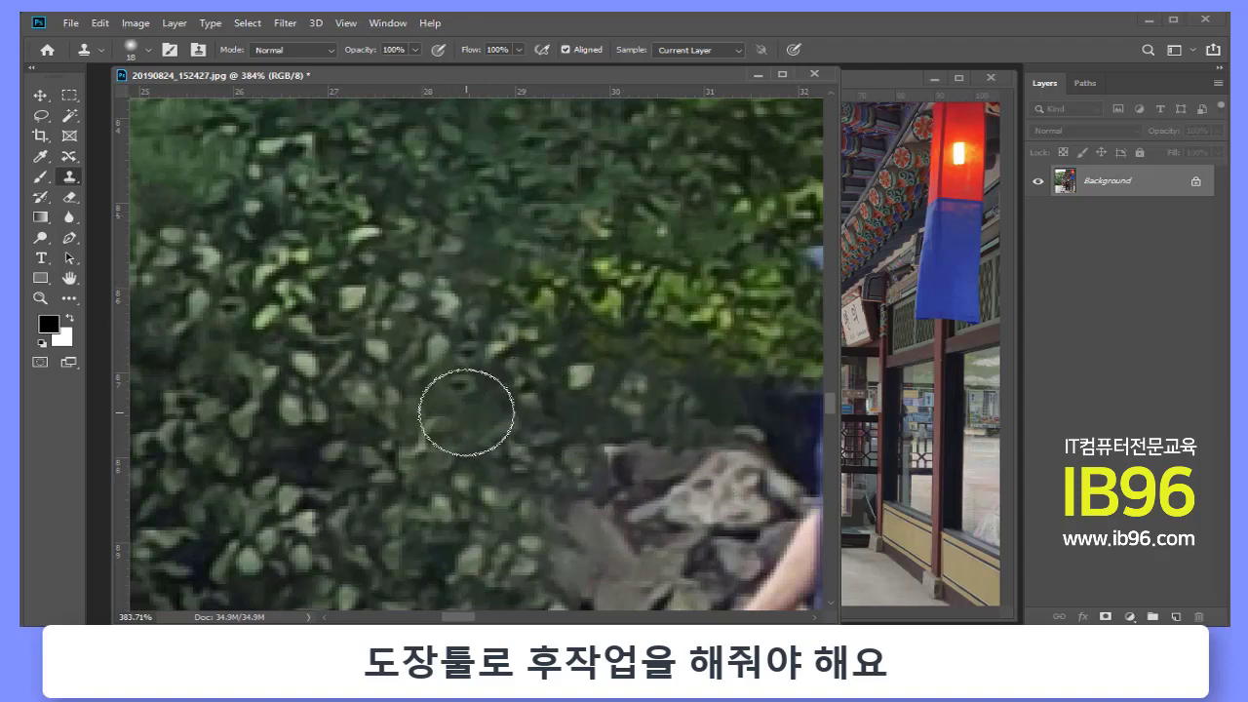
drag(466, 412, 520, 503)
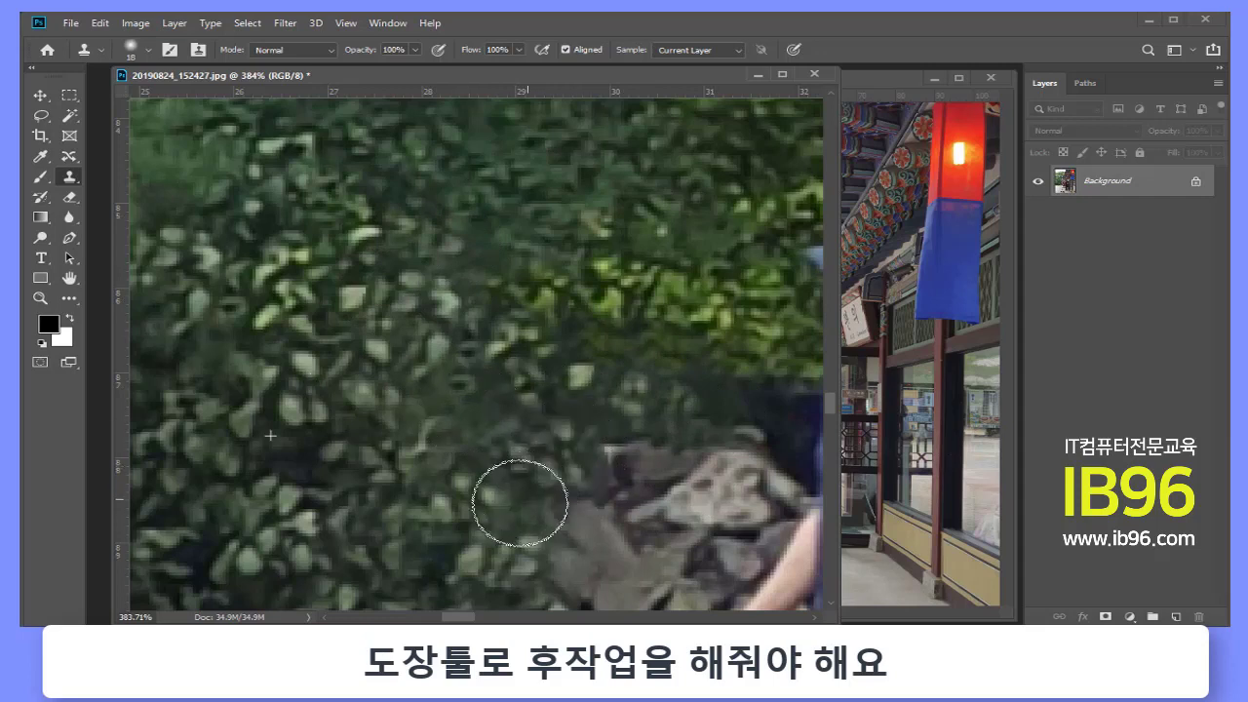
mouse_move(605, 459)
mouse_down()
mouse_move(572, 579)
mouse_move(614, 440)
mouse_move(595, 449)
mouse_up()
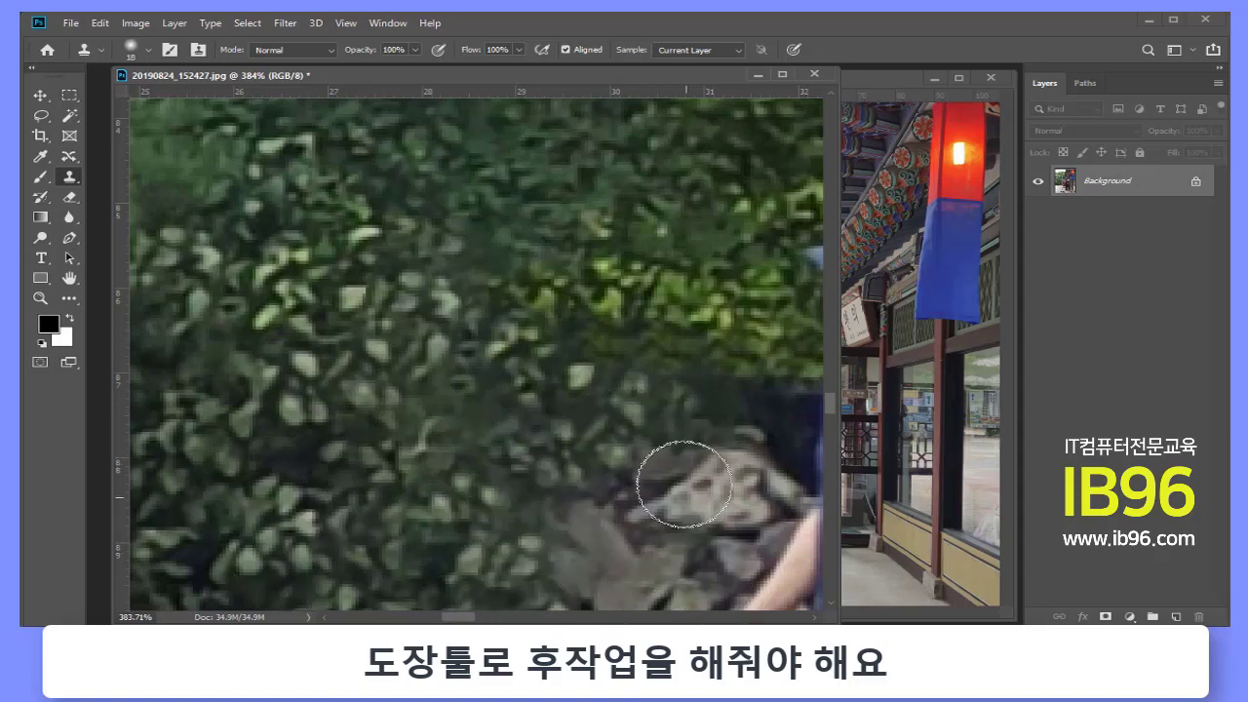
Zoom in on the man carrying the painting and lasso around him from cap to feet
click(45, 299)
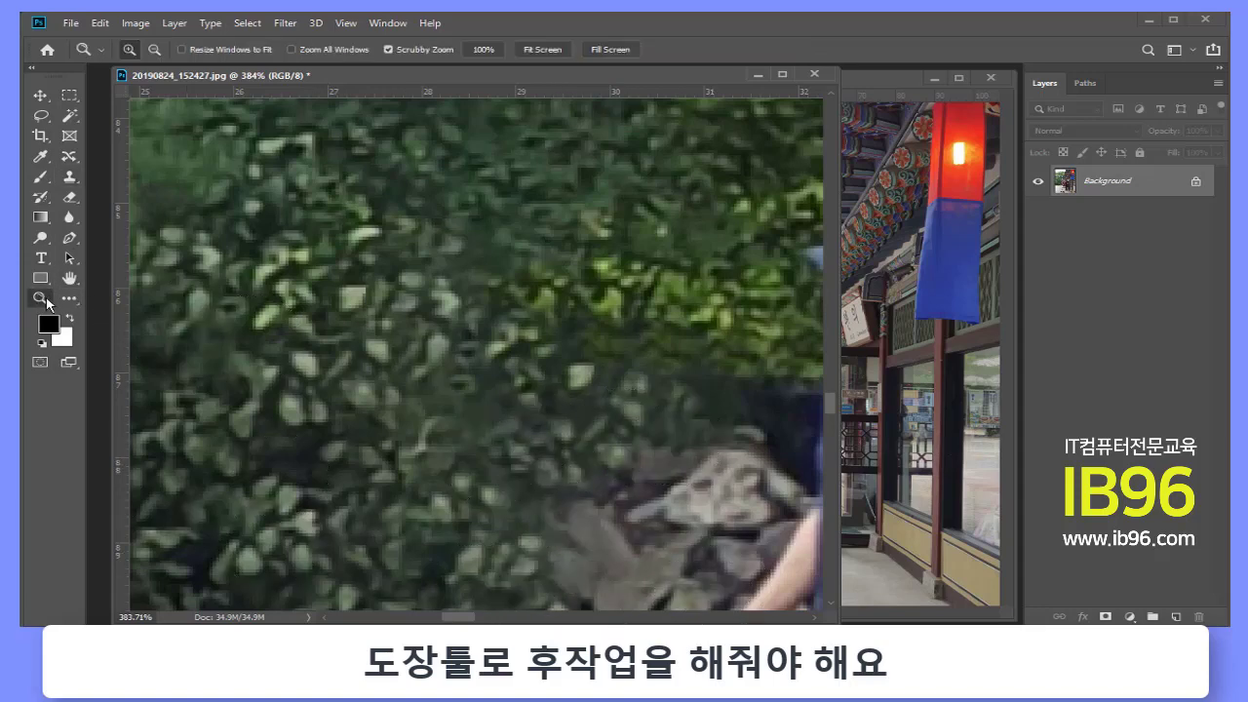
alt+click(726, 352)
alt+click(727, 352)
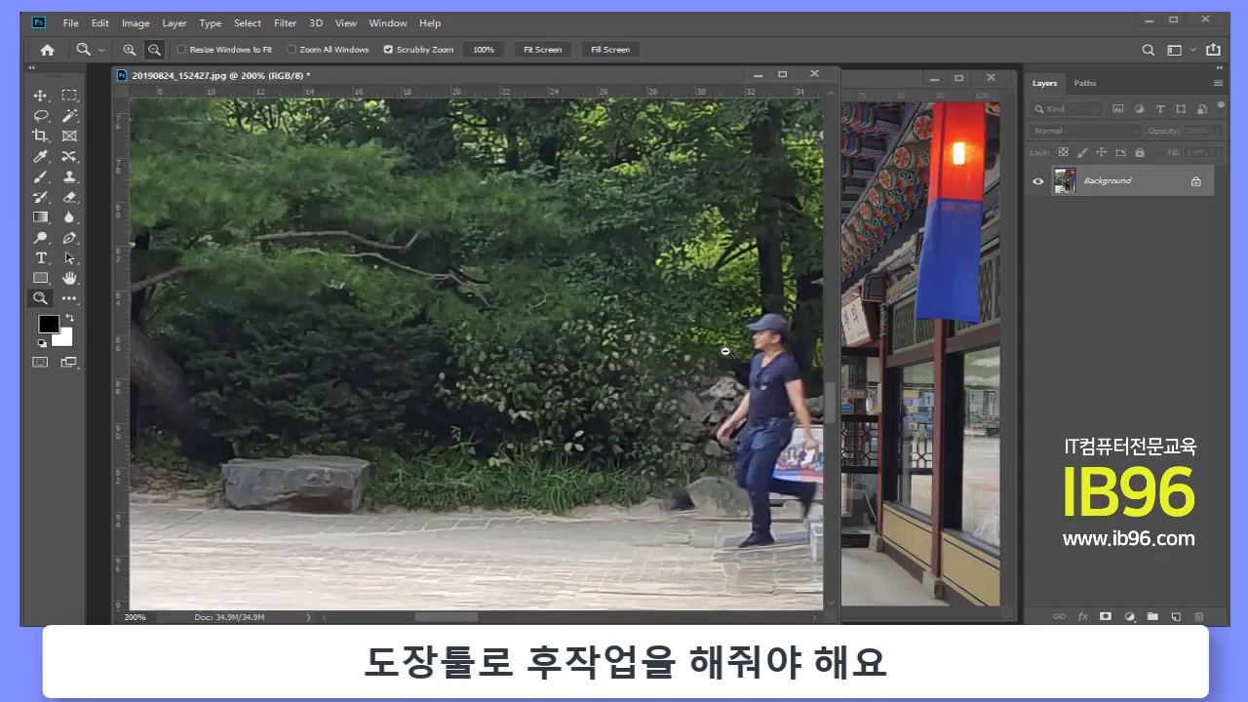
alt+click(726, 352)
alt+click(687, 434)
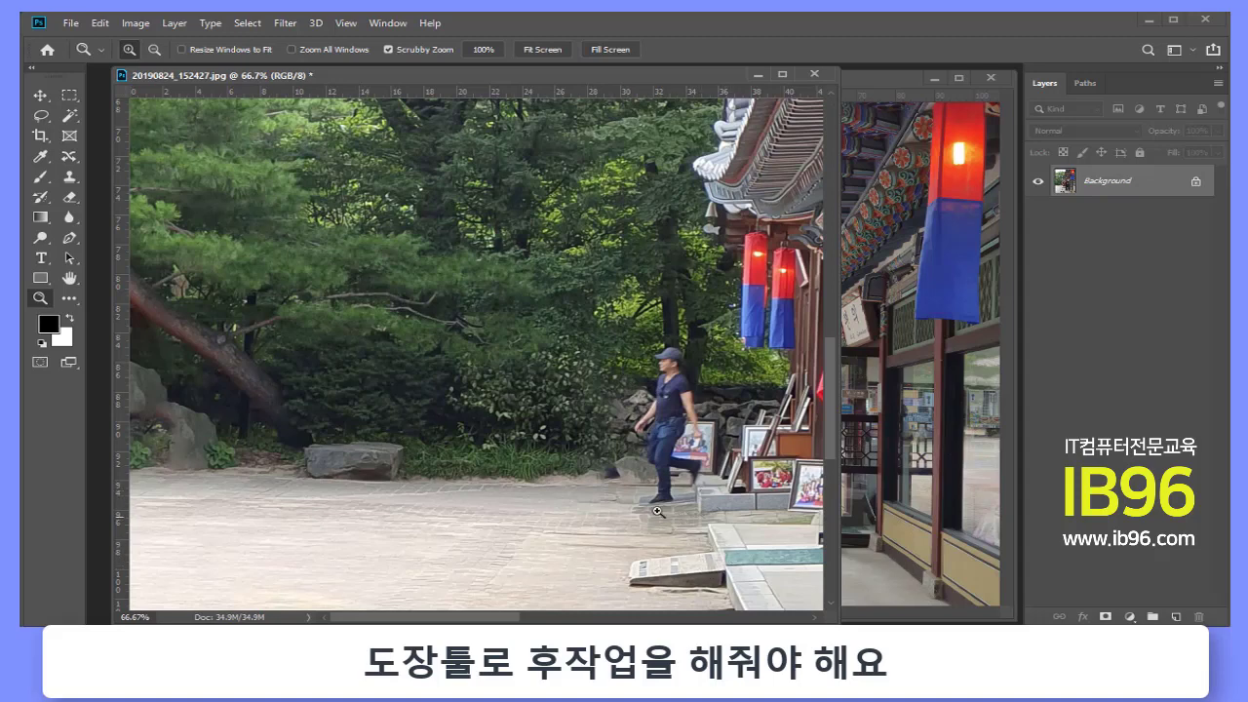
drag(704, 461, 698, 378)
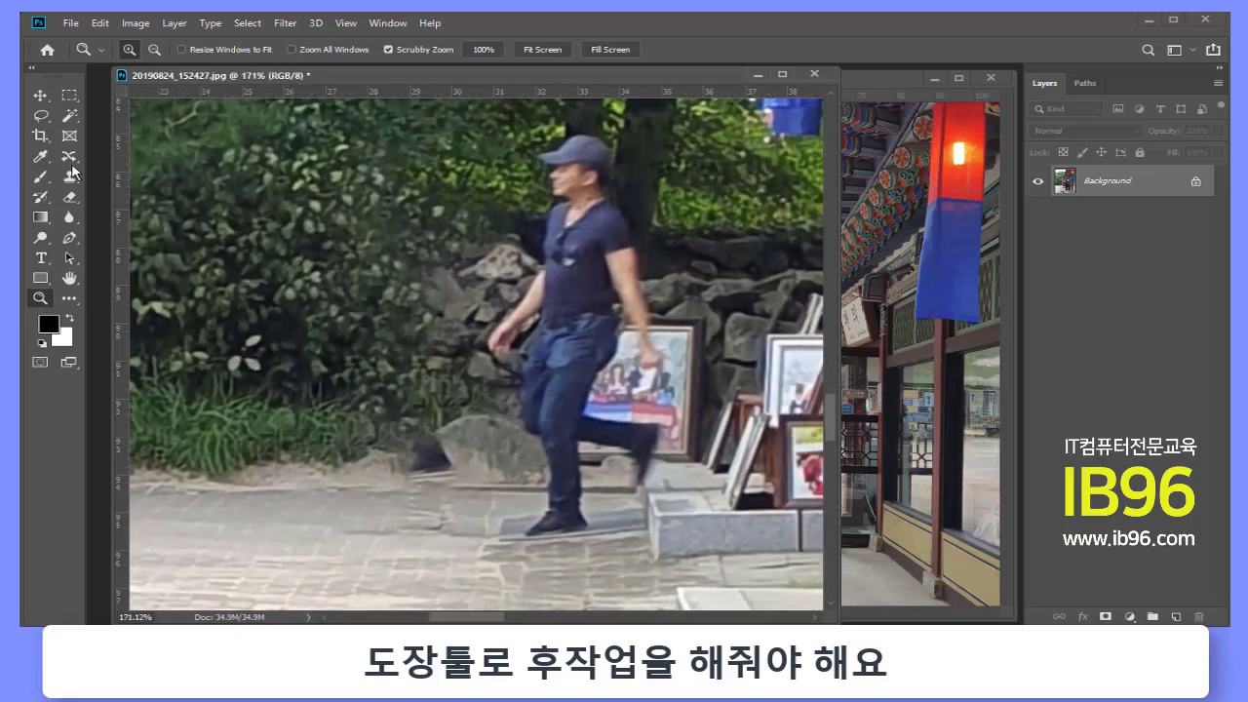
click(40, 115)
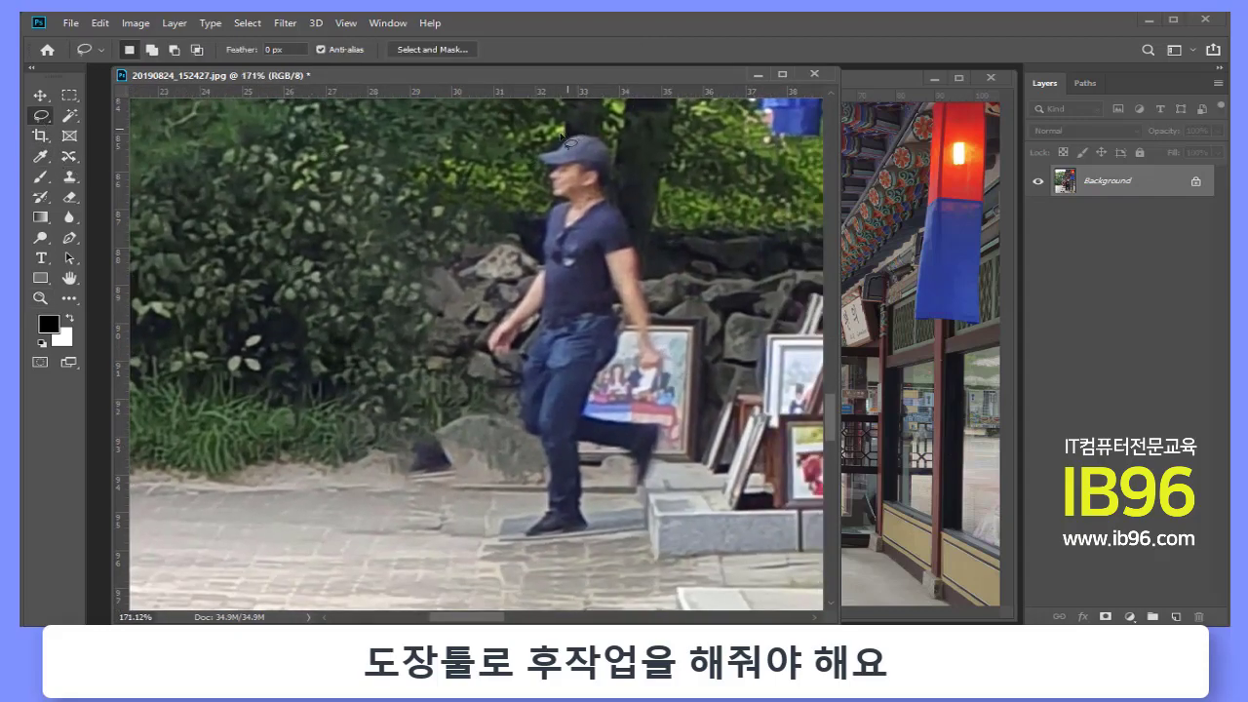
drag(542, 198, 526, 280)
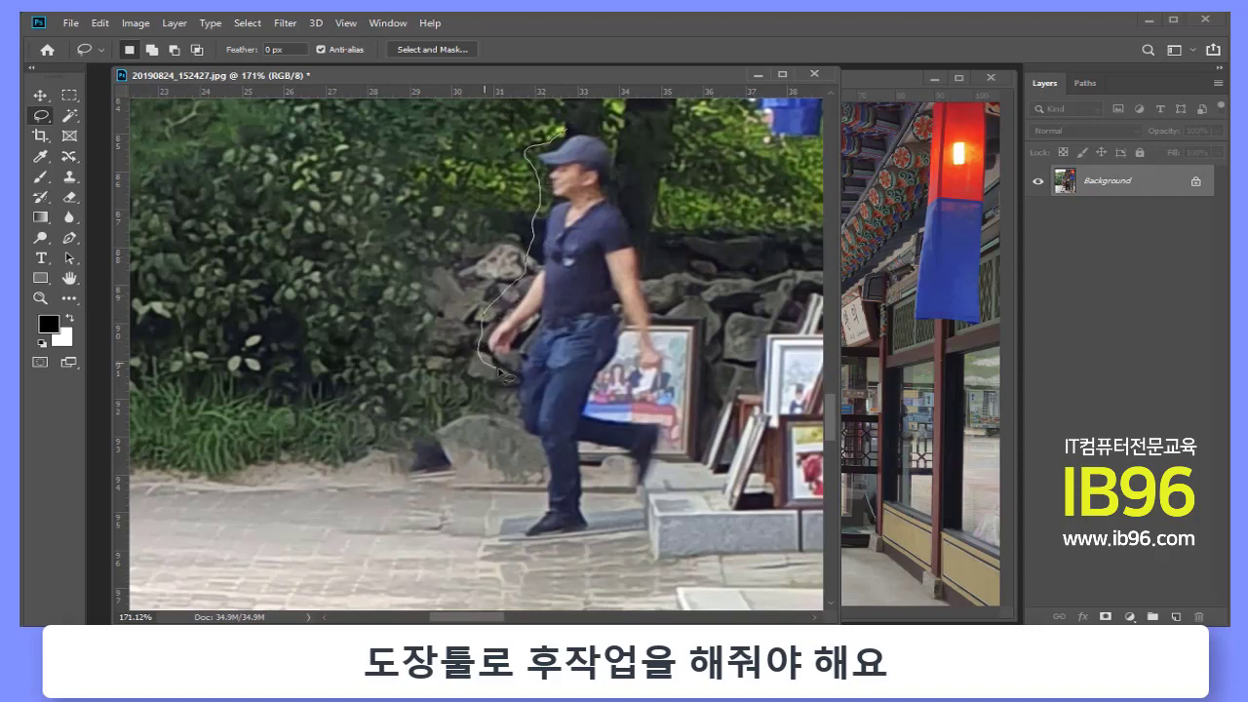
mouse_move(535, 483)
mouse_down()
mouse_move(534, 556)
mouse_move(589, 560)
mouse_move(612, 528)
mouse_move(606, 481)
mouse_move(626, 483)
mouse_move(673, 453)
mouse_up()
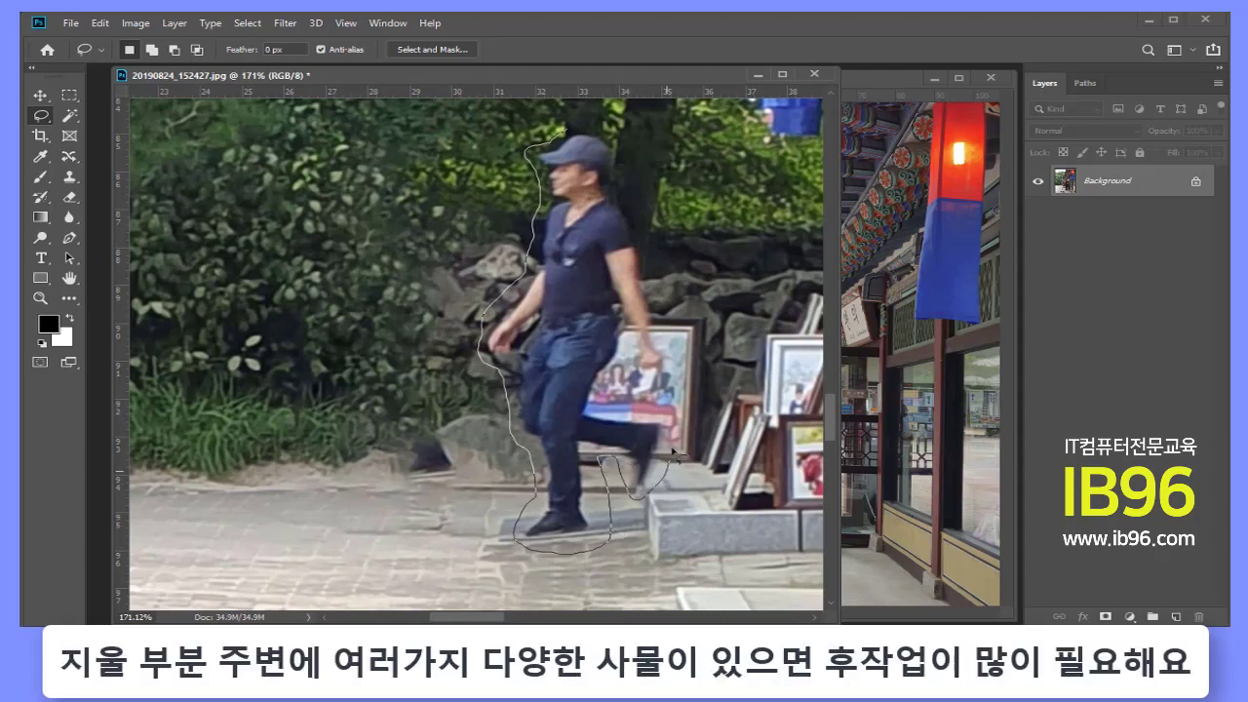
mouse_move(641, 409)
mouse_down()
mouse_move(629, 387)
mouse_move(661, 319)
mouse_up()
mouse_move(652, 276)
mouse_down()
mouse_move(618, 135)
mouse_move(566, 125)
mouse_up()
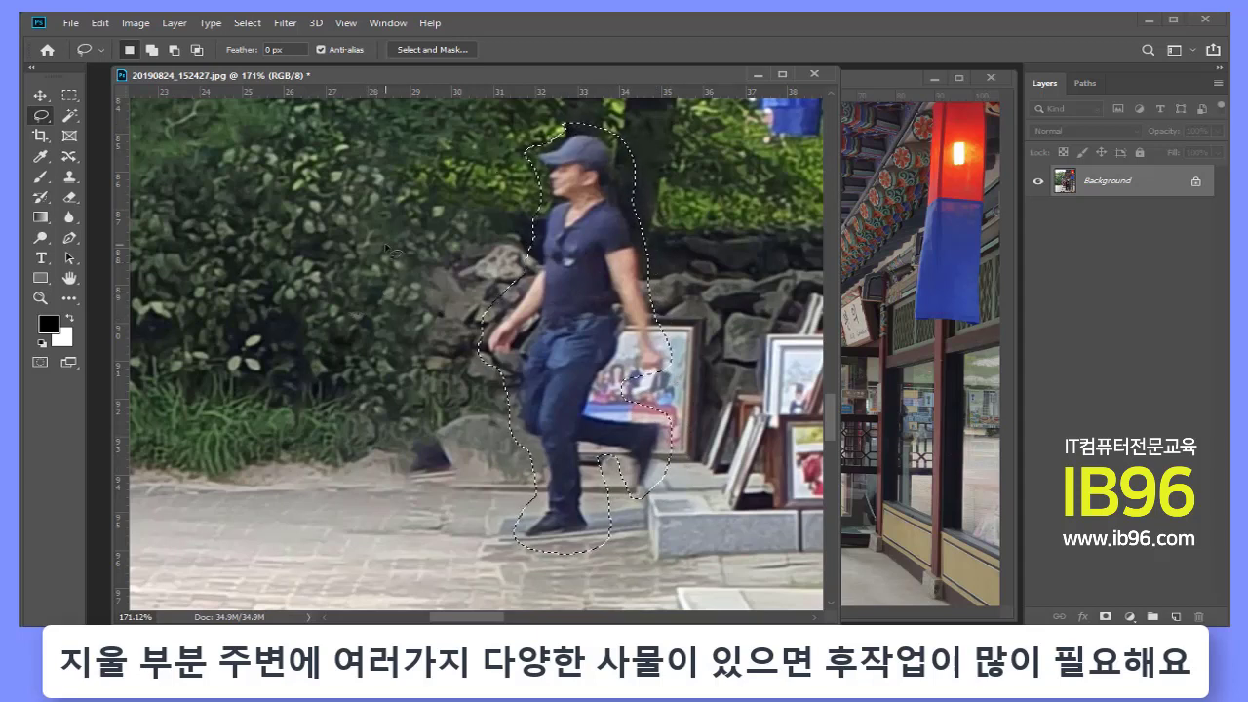
Content-Aware fill the selected man with wall and pavement, then deselect
click(99, 23)
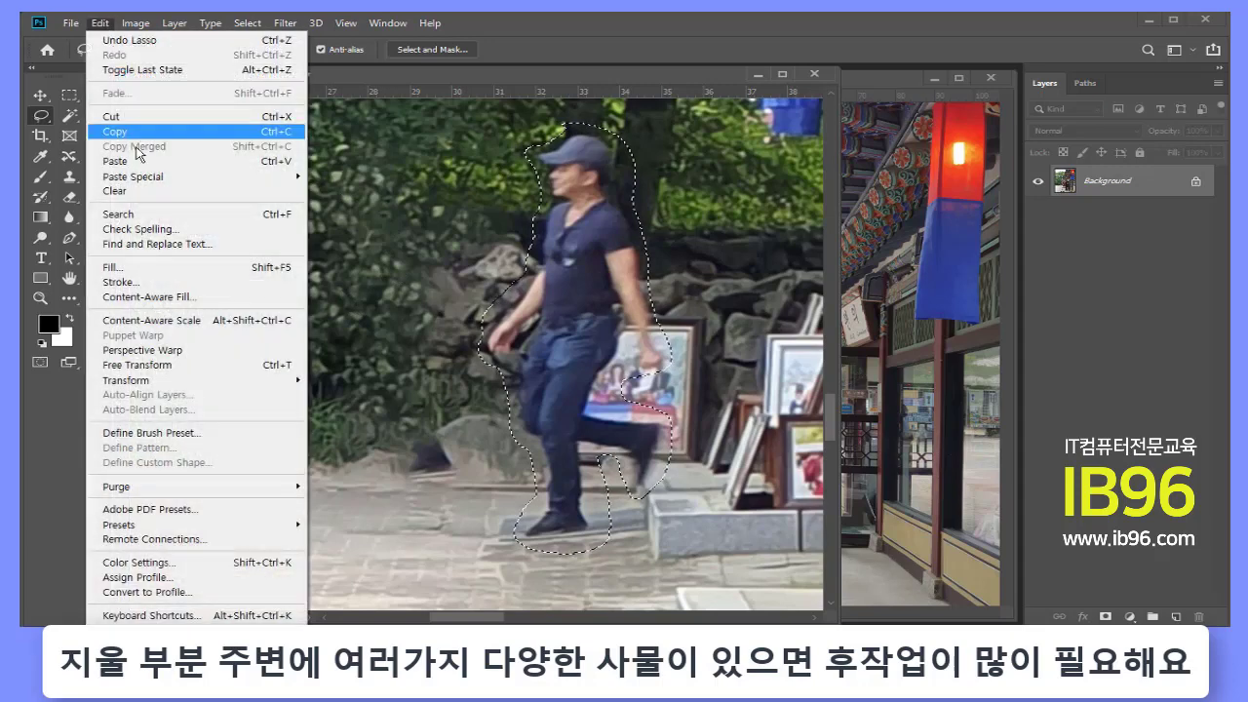
click(156, 267)
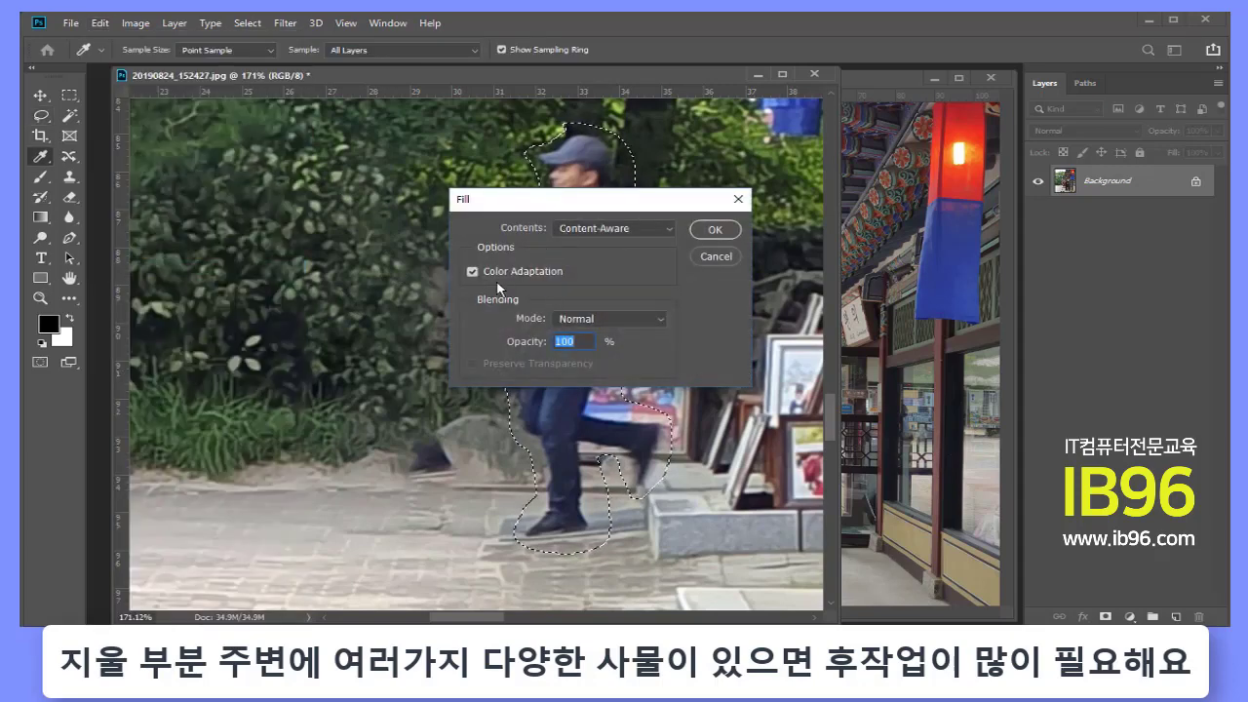
click(713, 231)
key(ctrl+d)
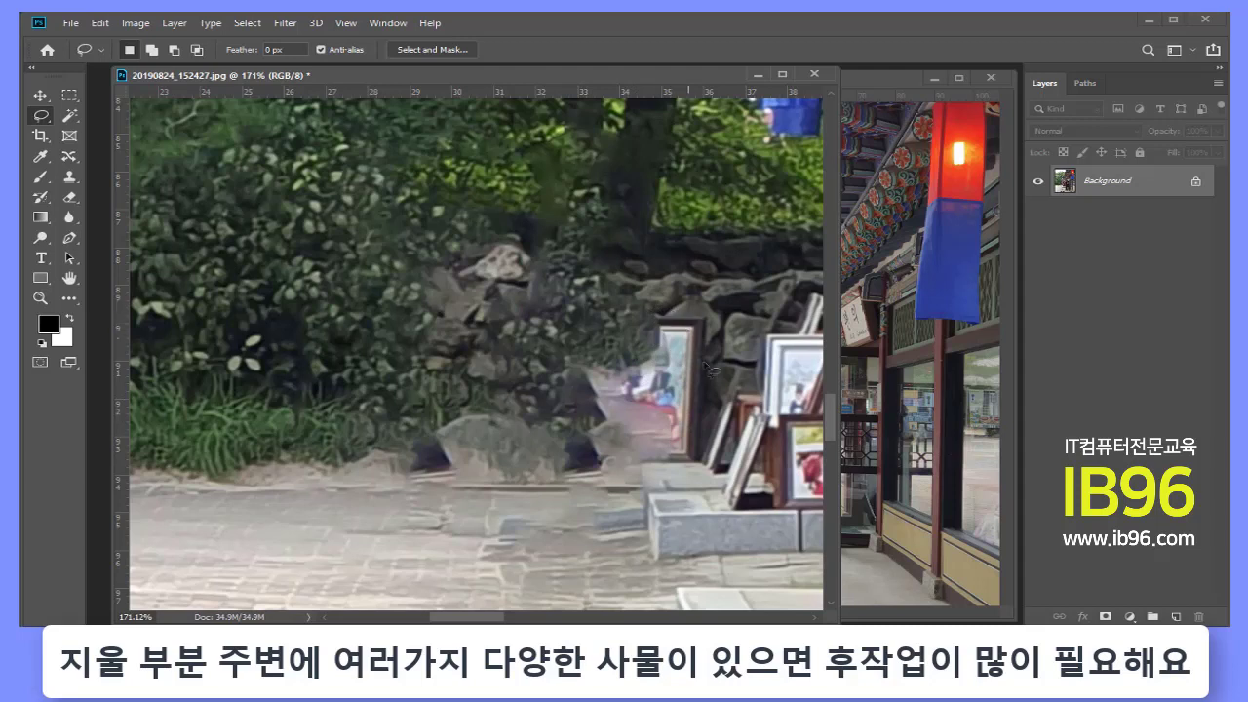
Widen the photo window and lasso the leftover smear beside the picture frames
drag(839, 359, 933, 361)
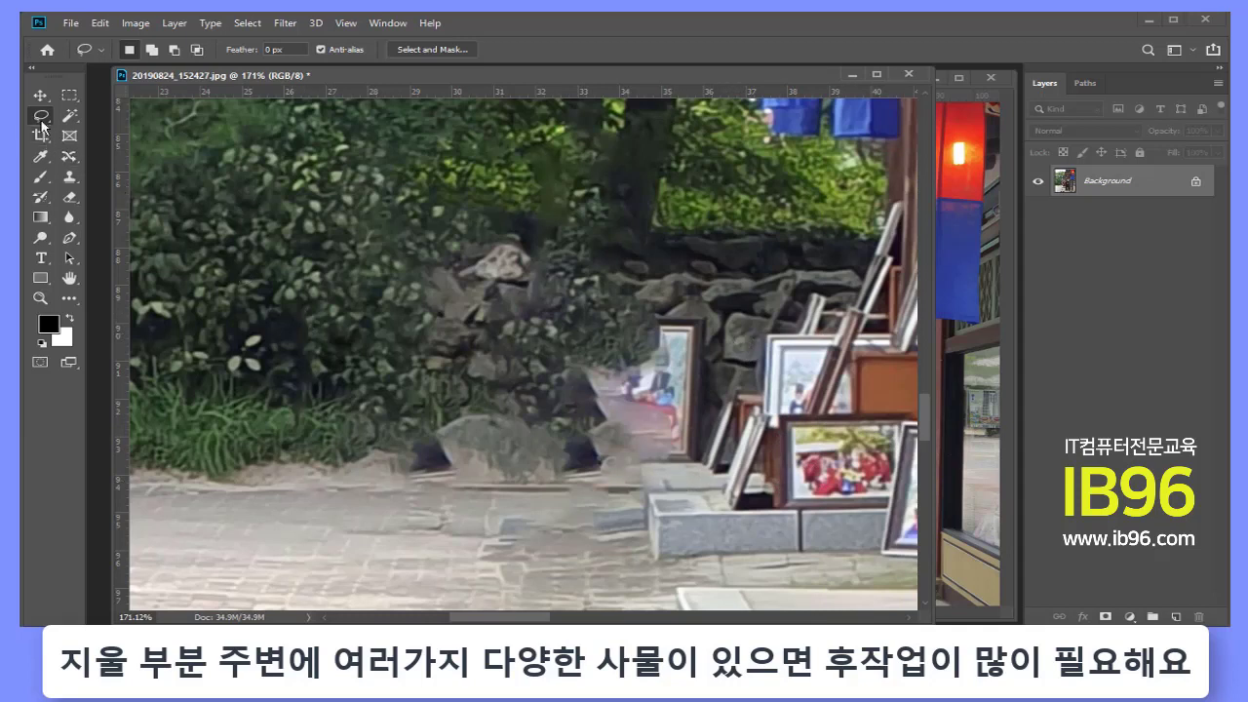
drag(712, 381, 712, 468)
mouse_move(707, 395)
mouse_down()
mouse_move(708, 430)
mouse_move(561, 349)
mouse_move(635, 299)
mouse_up()
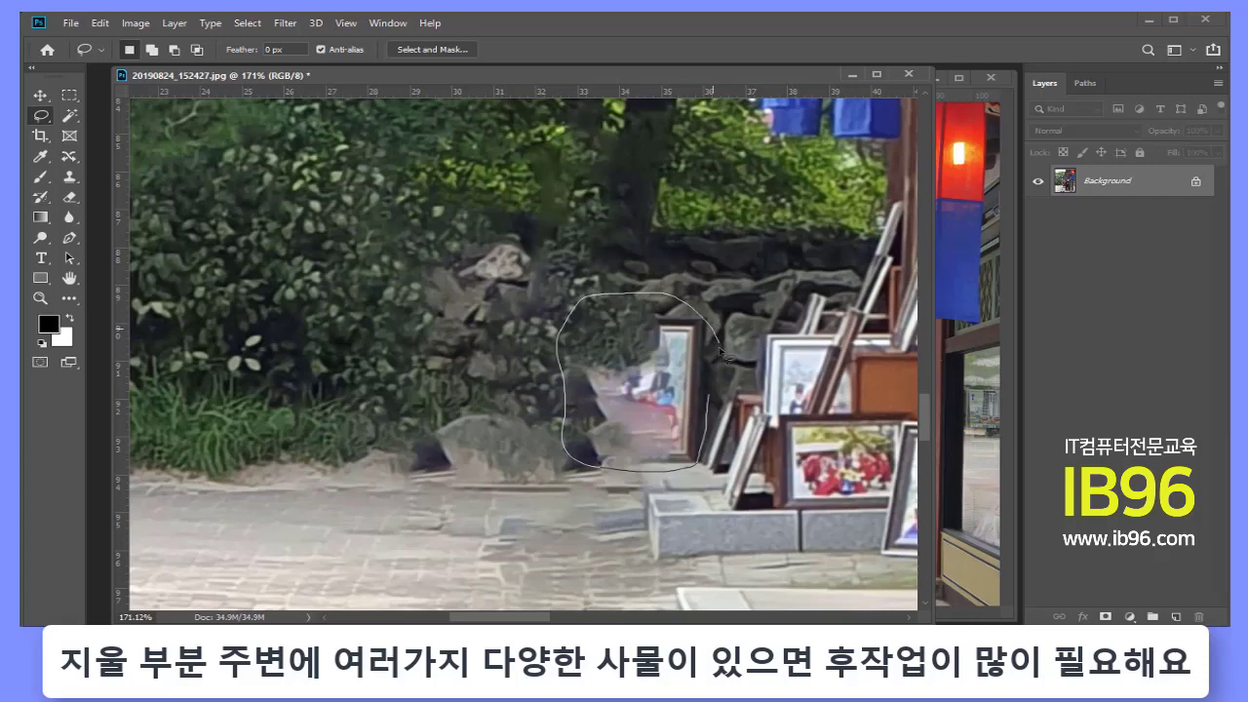
drag(726, 386, 723, 384)
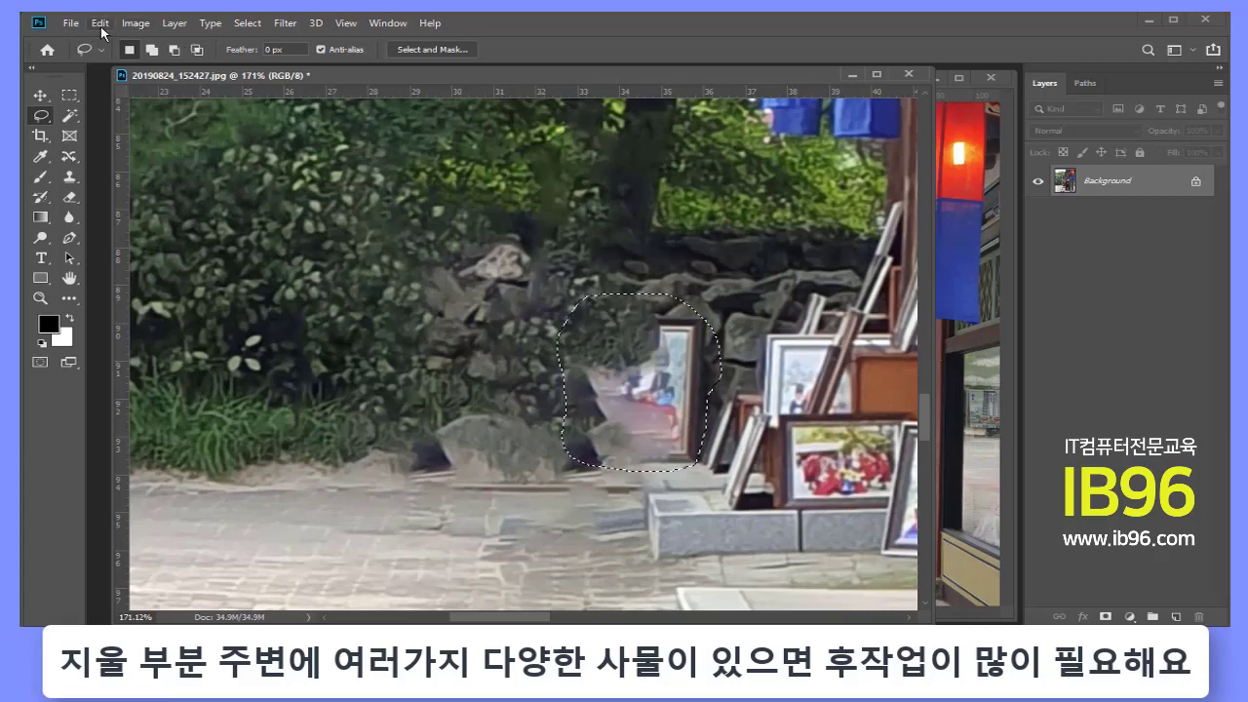
Content-Aware fill the lassoed area with rocks and foliage, then deselect
click(101, 23)
click(117, 267)
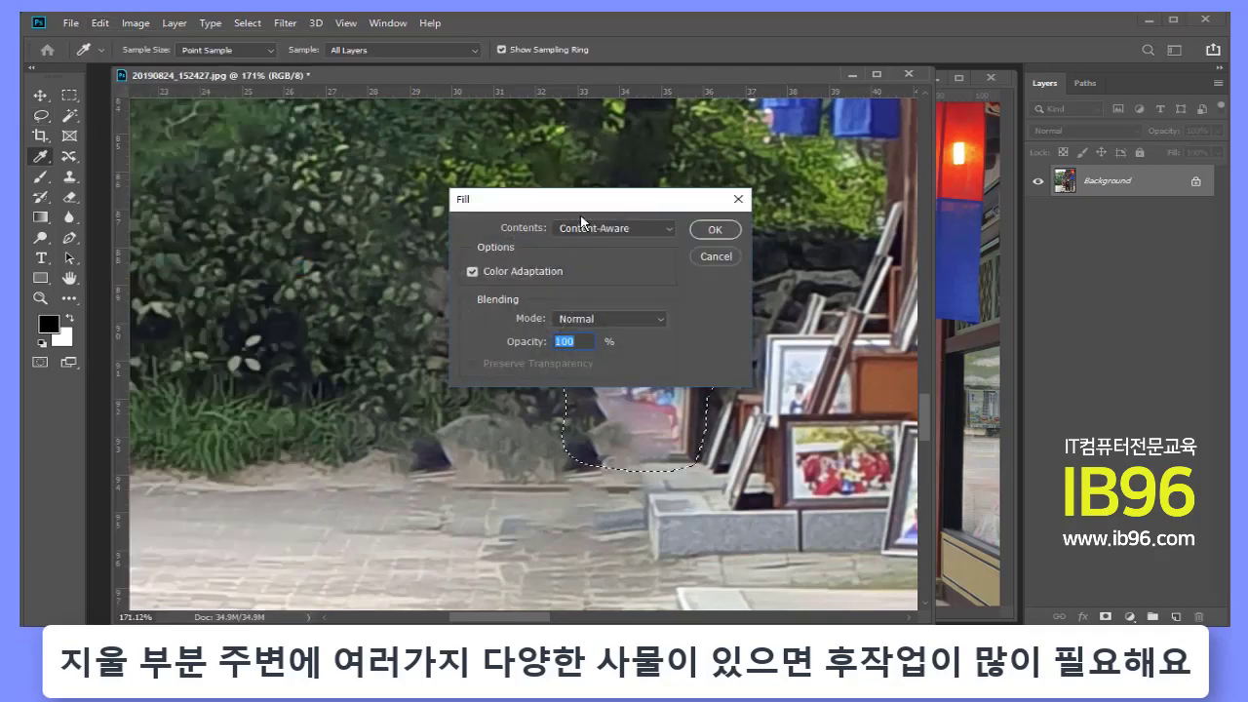
drag(593, 200, 284, 180)
click(406, 205)
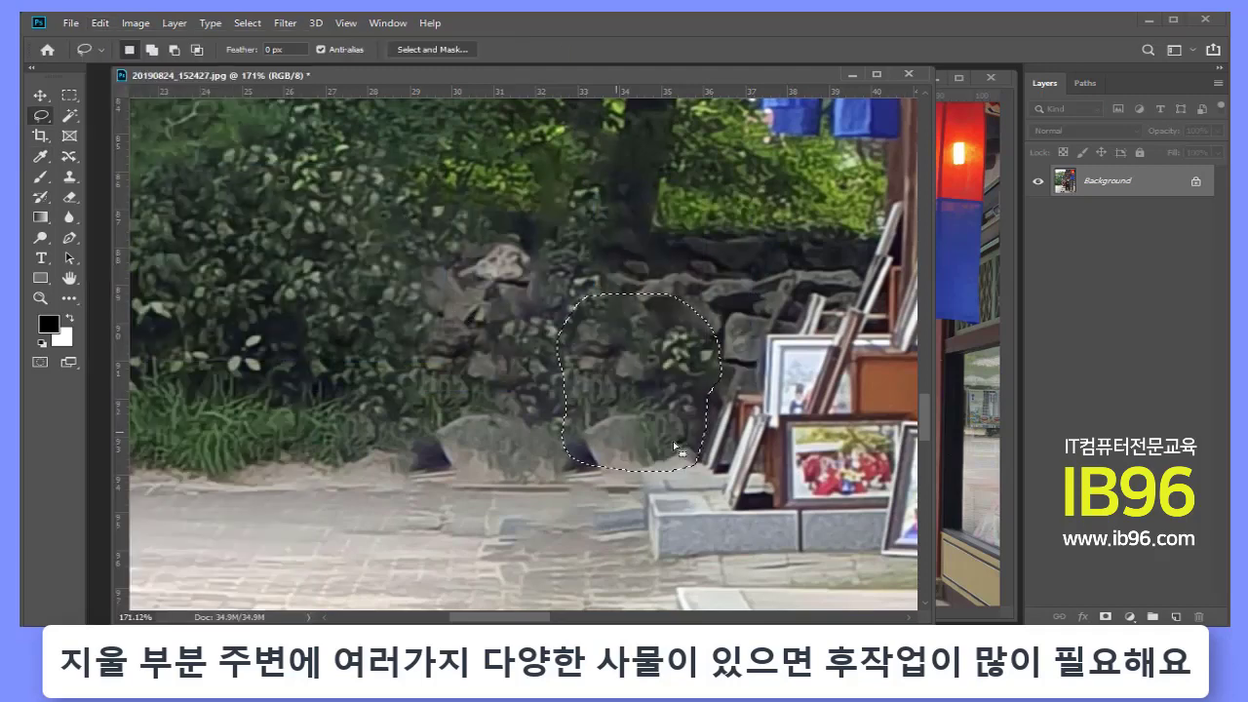
key(ctrl+d)
click(40, 297)
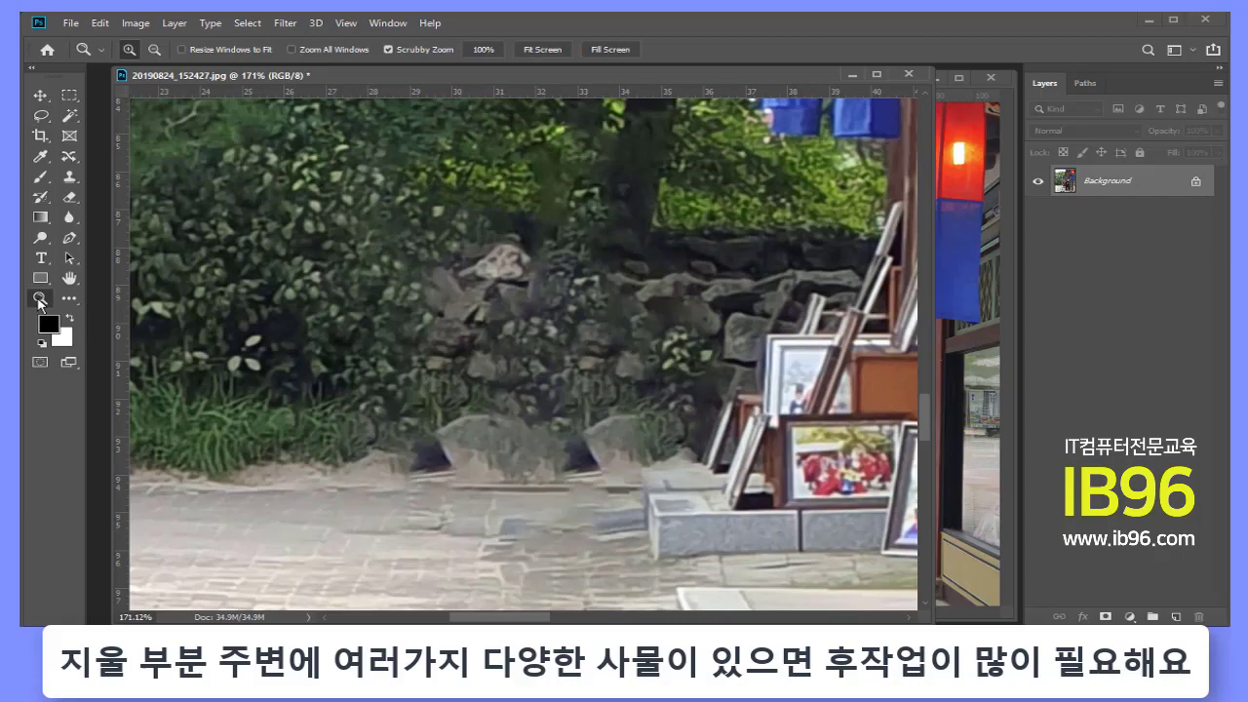
Zoom out to 50%, then zoom in to 500% on the patched rocks beside the frames
alt+click(341, 346)
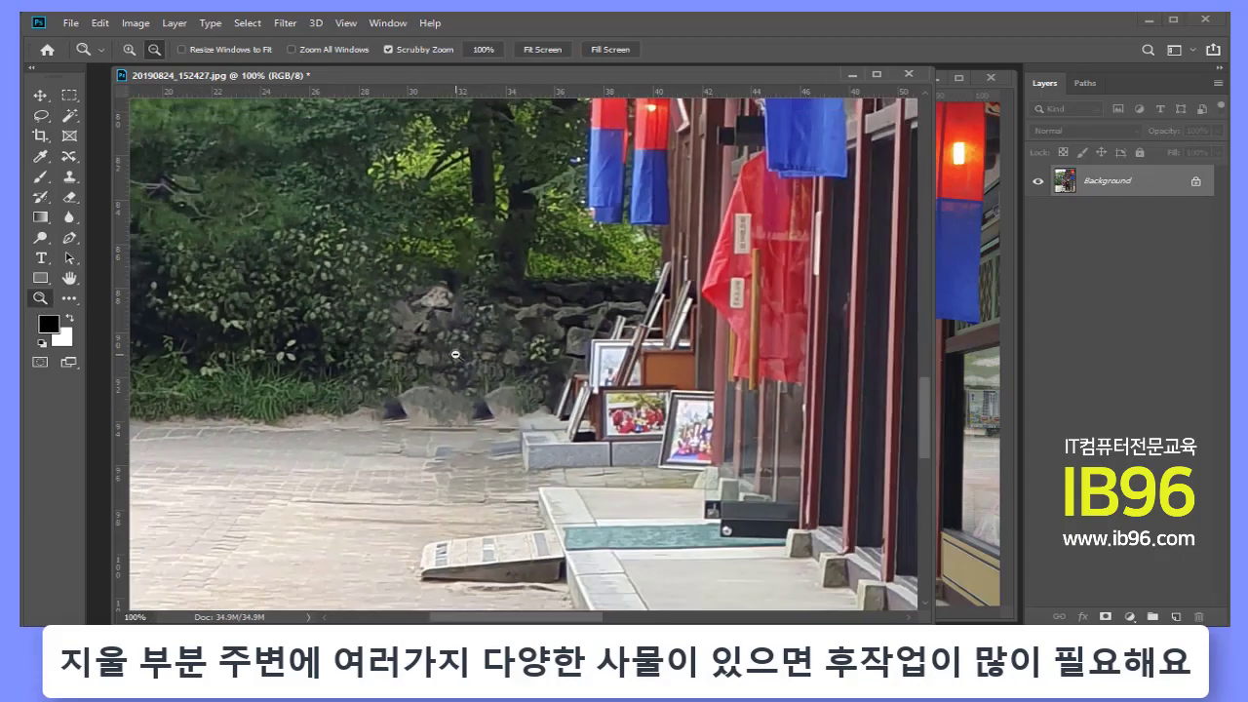
click(639, 505)
alt+click(634, 497)
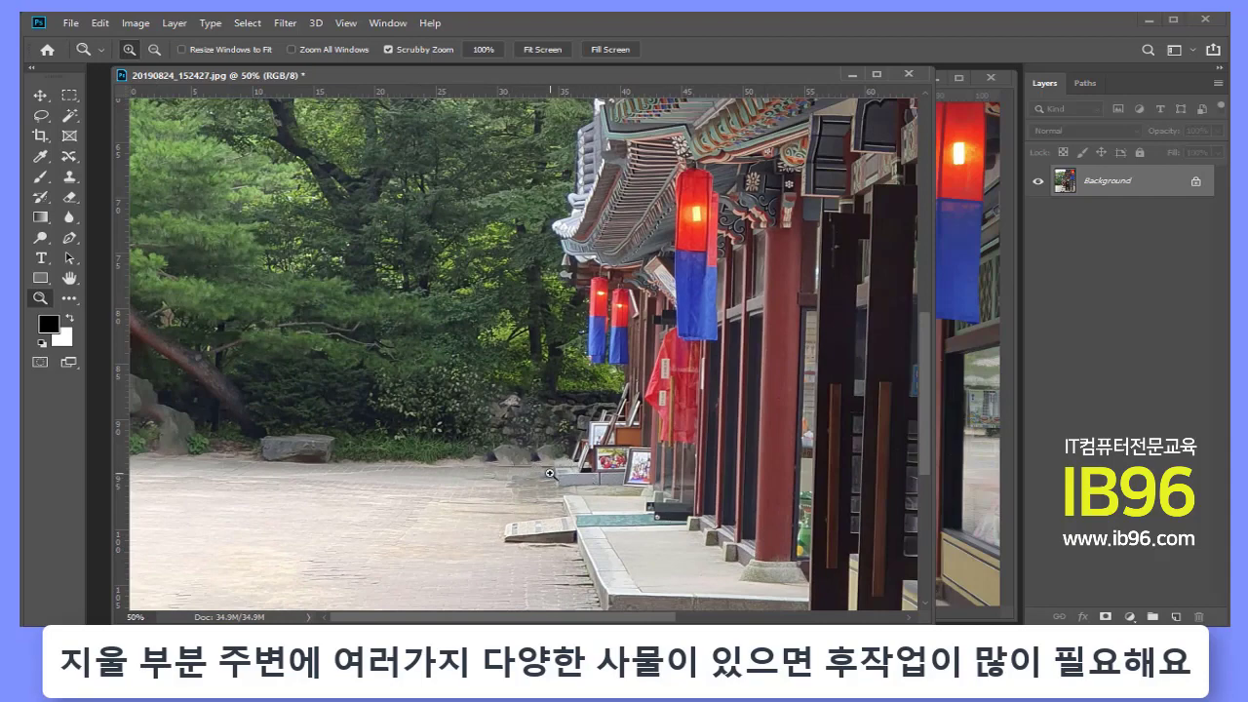
mouse_move(551, 456)
mouse_down()
mouse_move(508, 458)
mouse_move(562, 438)
mouse_up()
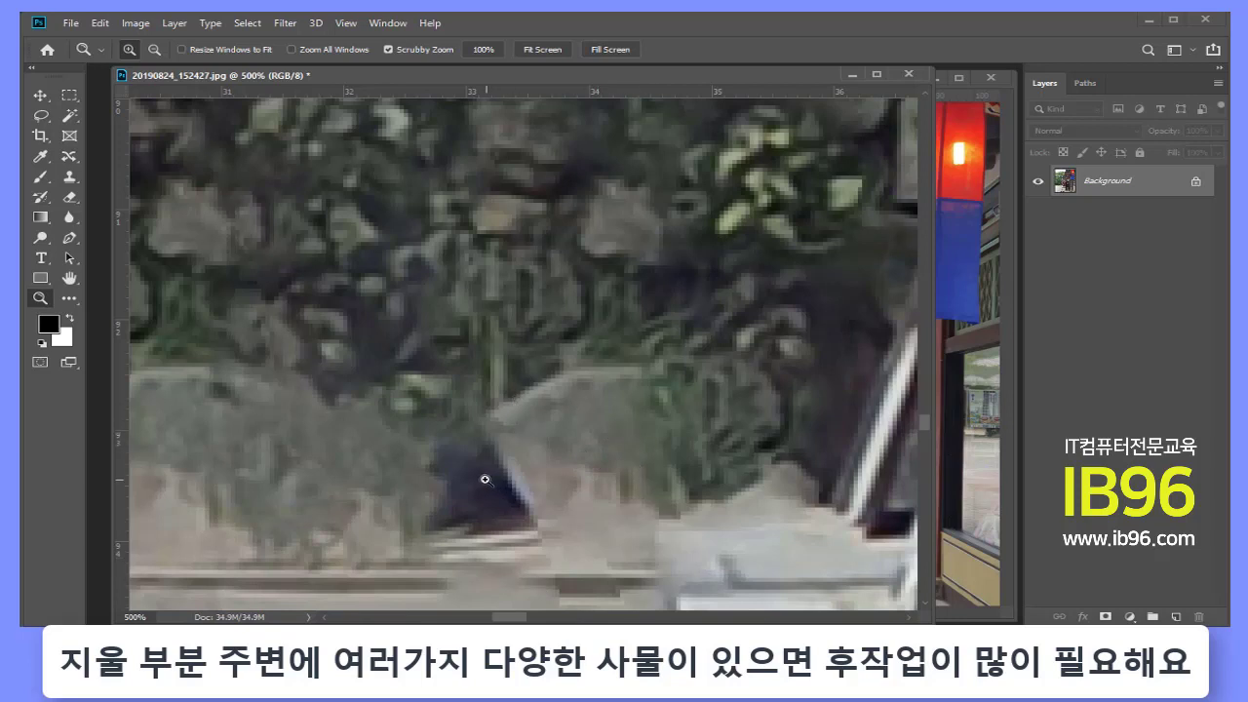
Select the Clone Stamp and make its brush slightly smaller
click(74, 181)
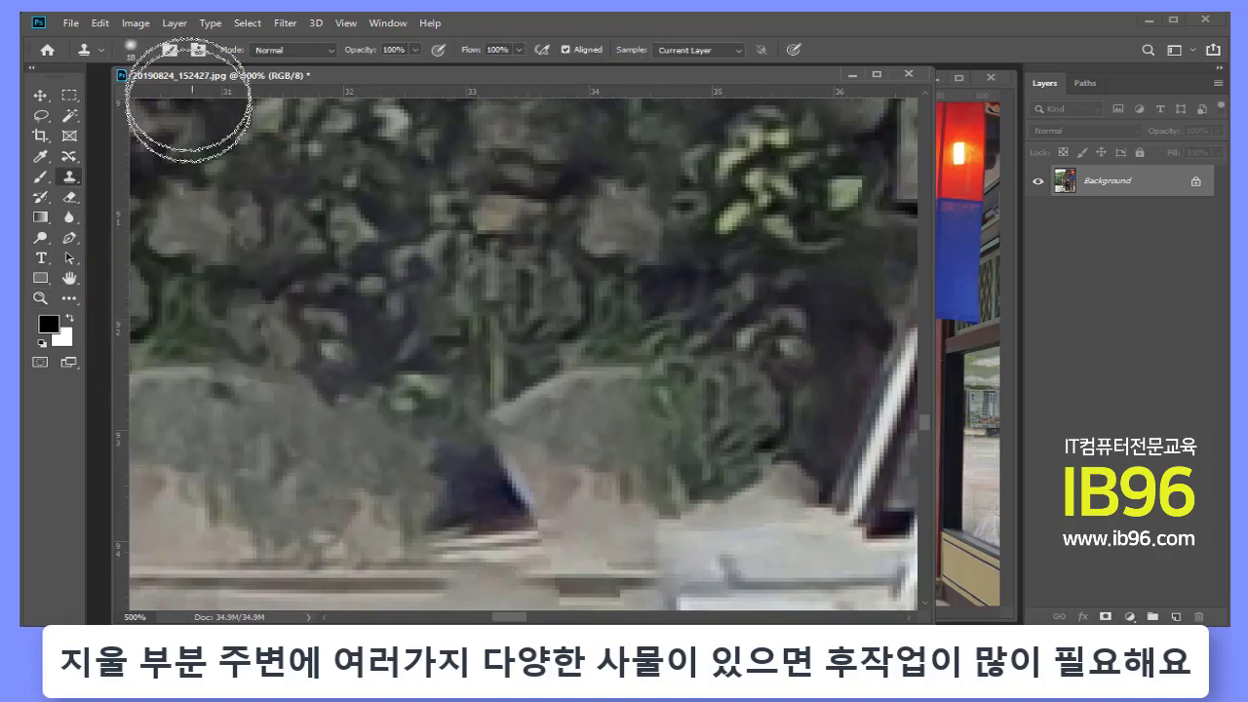
click(135, 47)
drag(131, 103, 128, 102)
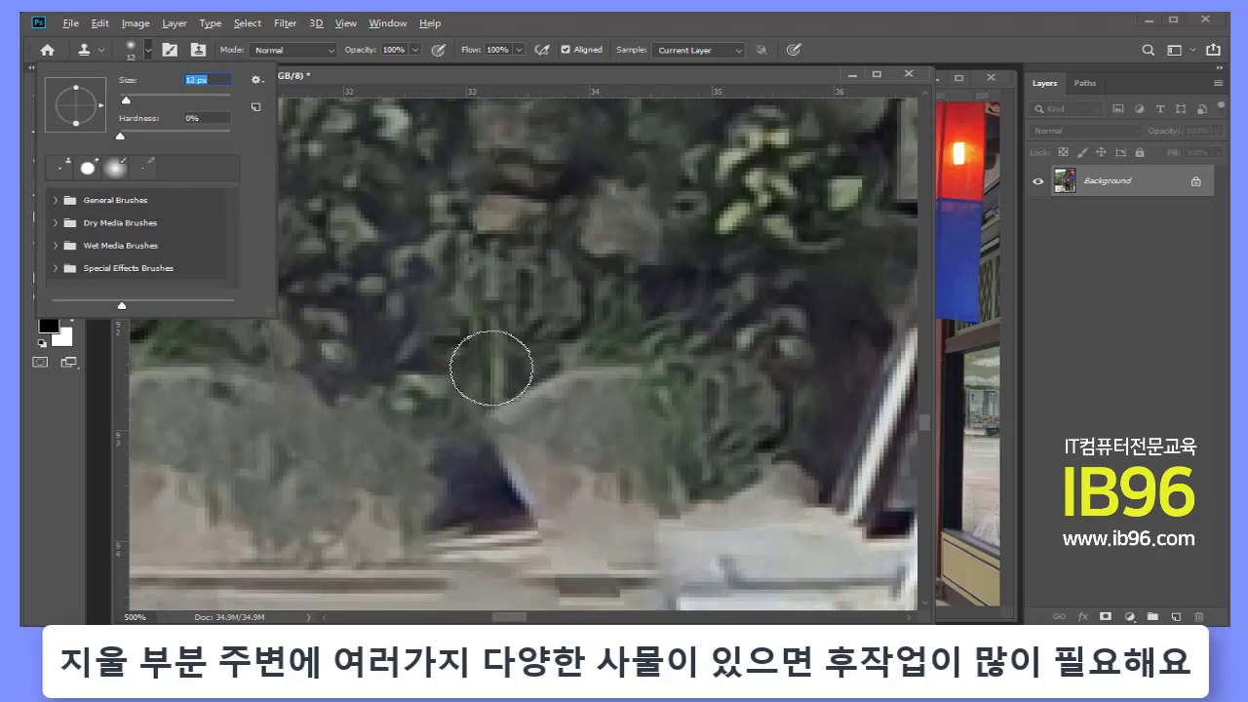
alt+click(493, 369)
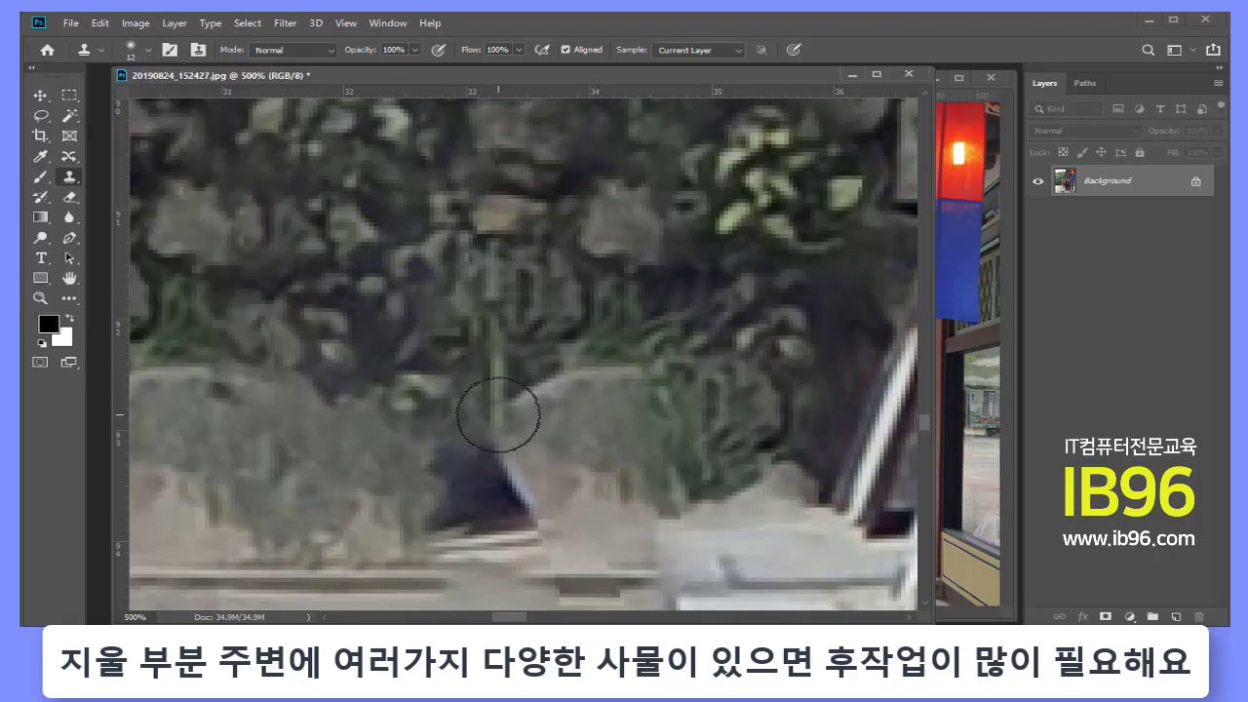
Clone hedge texture over the leftover dark figure, undoing the stray wall-texture strokes
drag(497, 439, 490, 478)
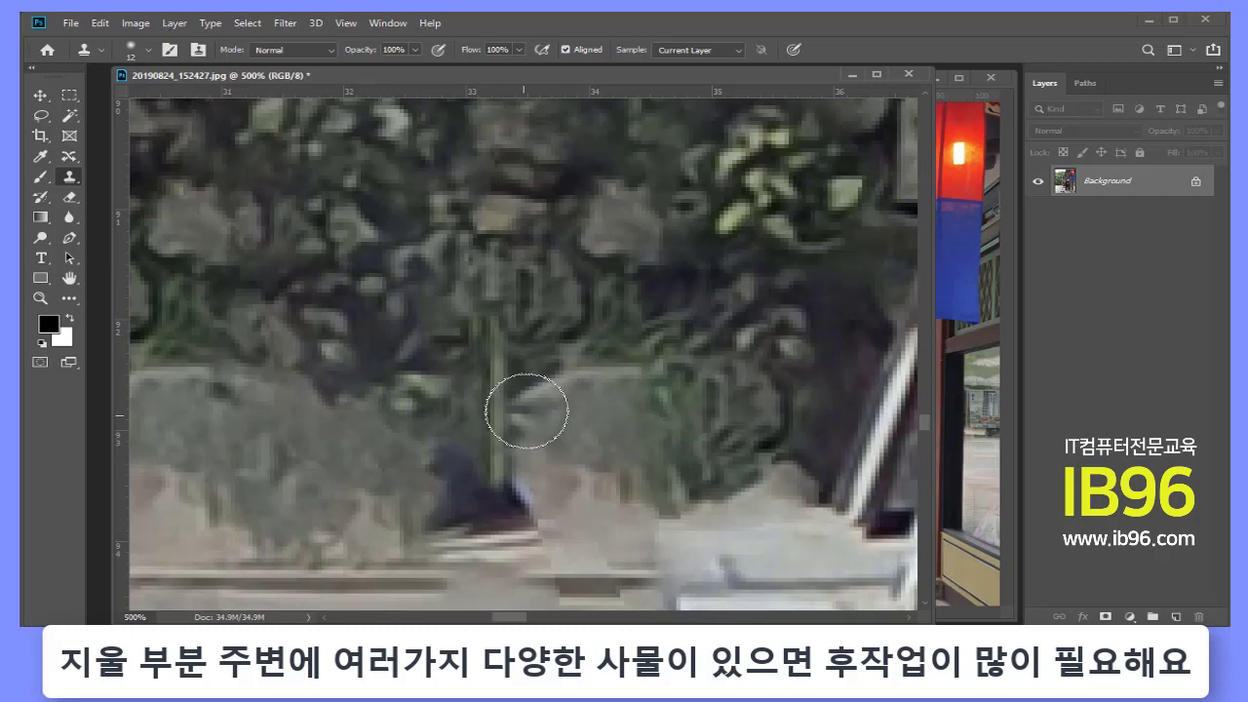
drag(529, 412, 537, 382)
key(ctrl+z)
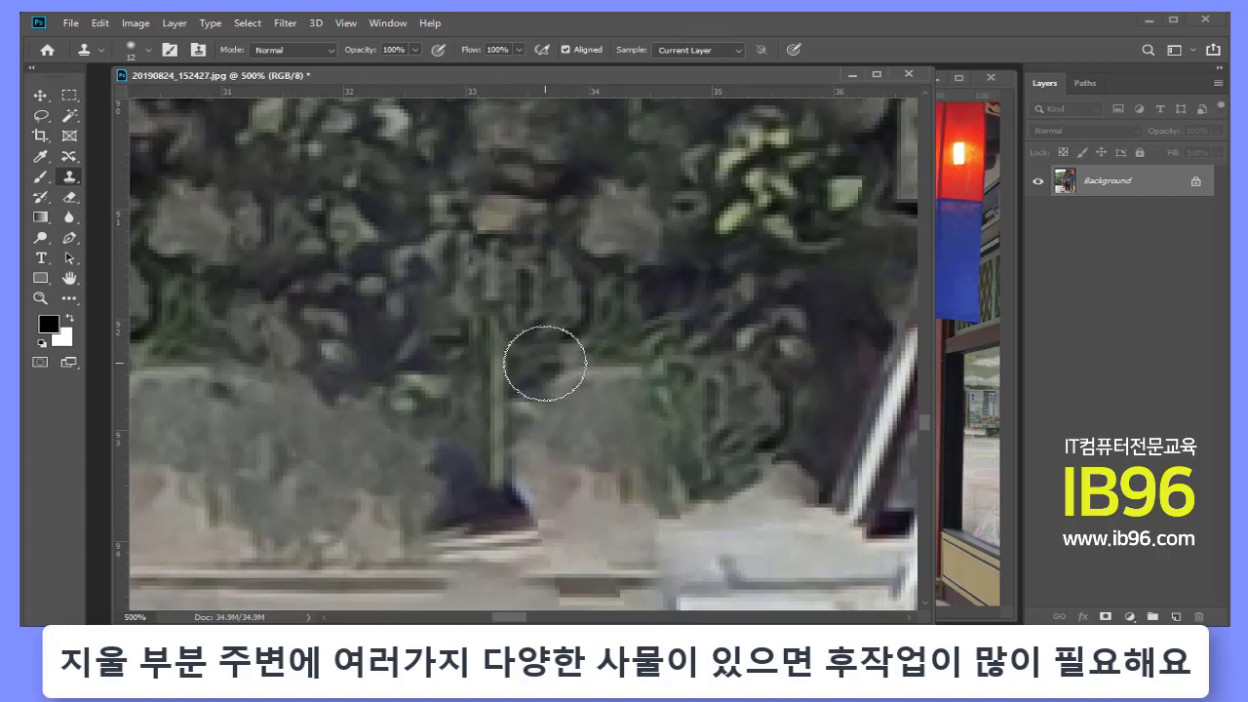
click(517, 483)
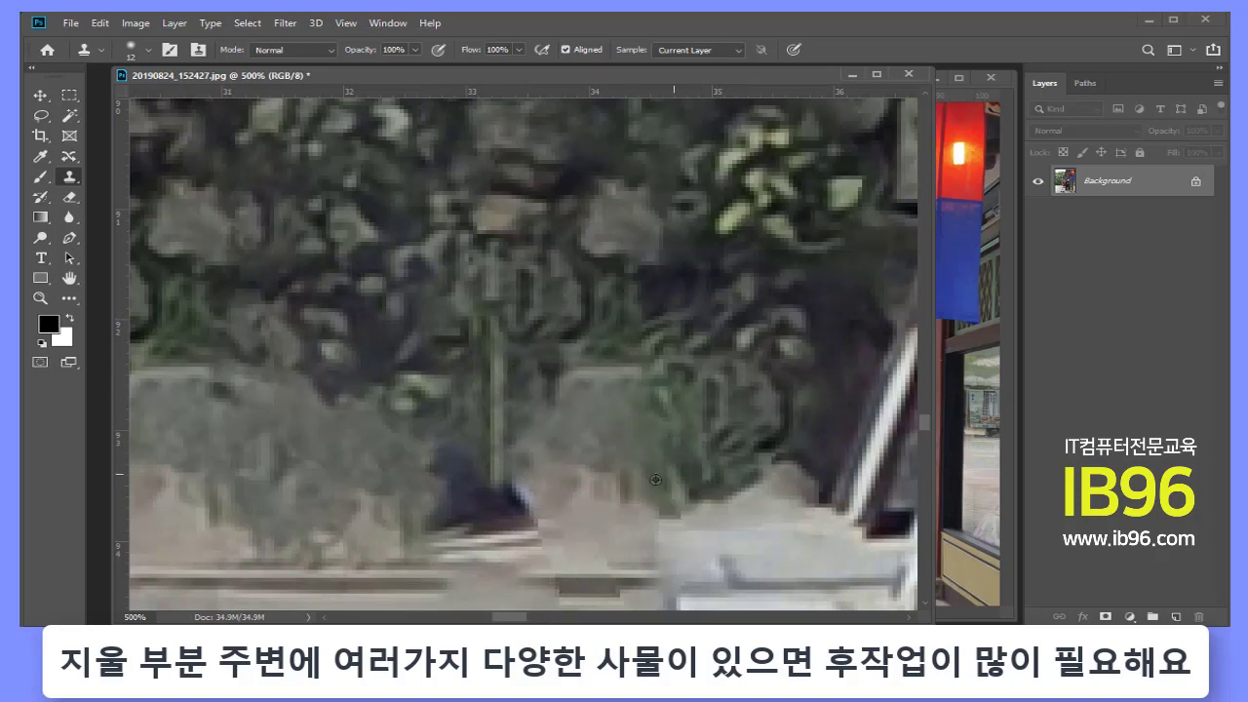
drag(510, 474, 492, 495)
key(ctrl+z)
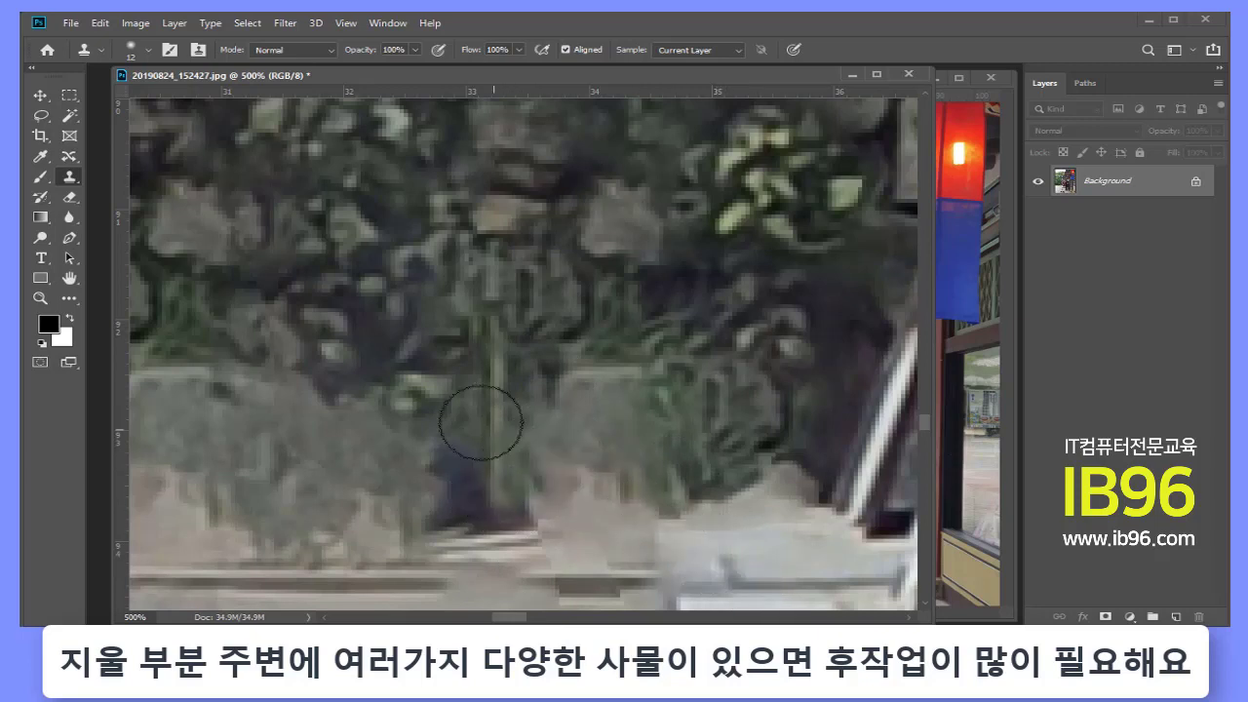
alt+click(329, 319)
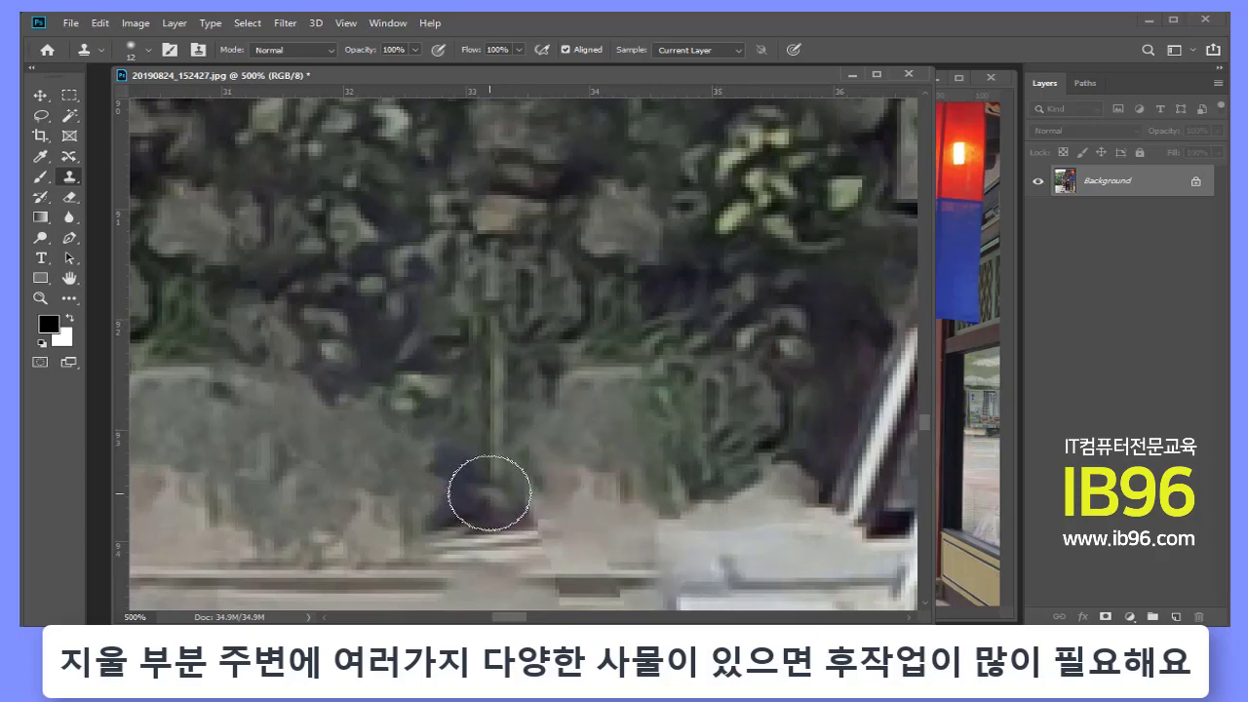
drag(485, 496, 468, 475)
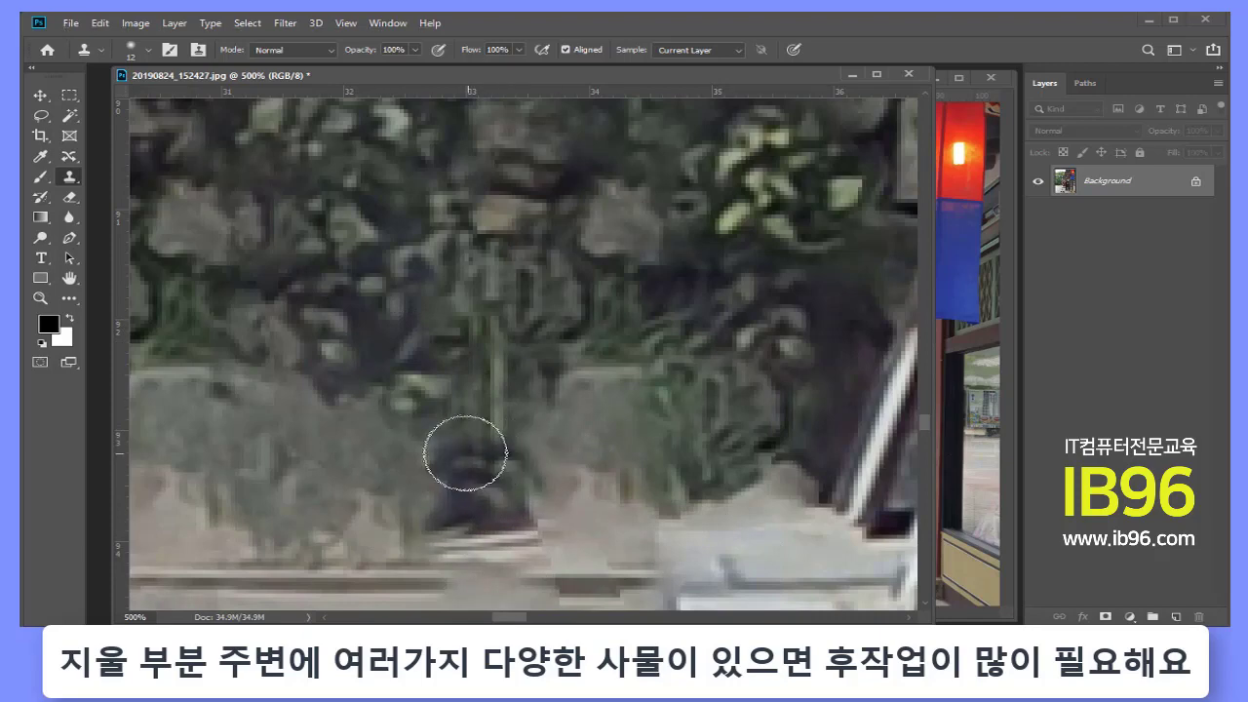
Zoom out to the whole courtyard and close the temple photo
key(z)
alt+click(562, 378)
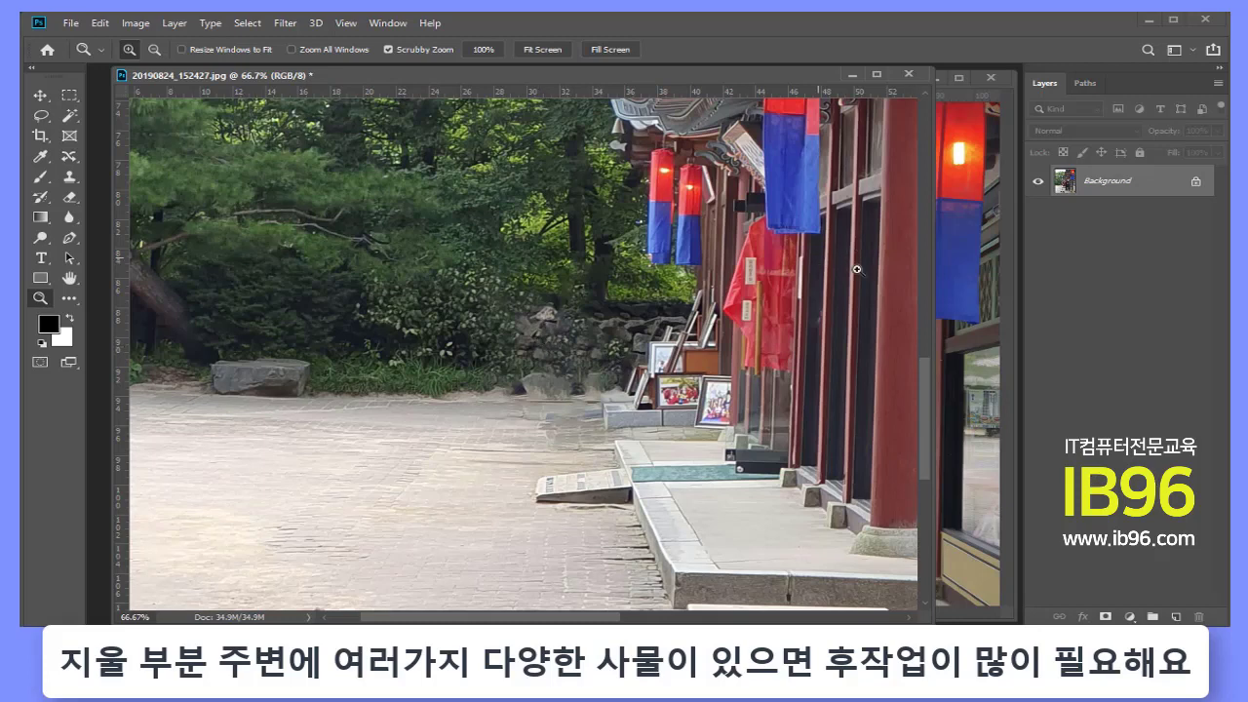
click(907, 74)
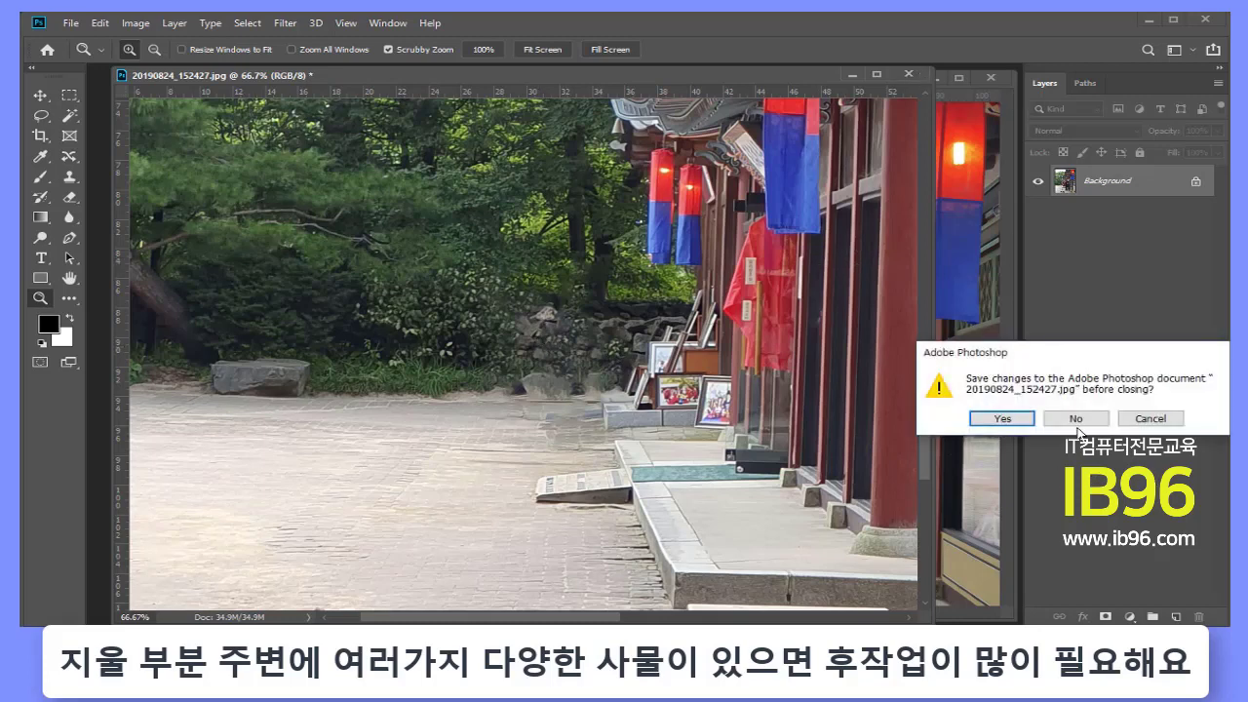
Discard the temple photo's changes and open the park photo 20191109_122442.jpg
click(1076, 420)
click(1000, 77)
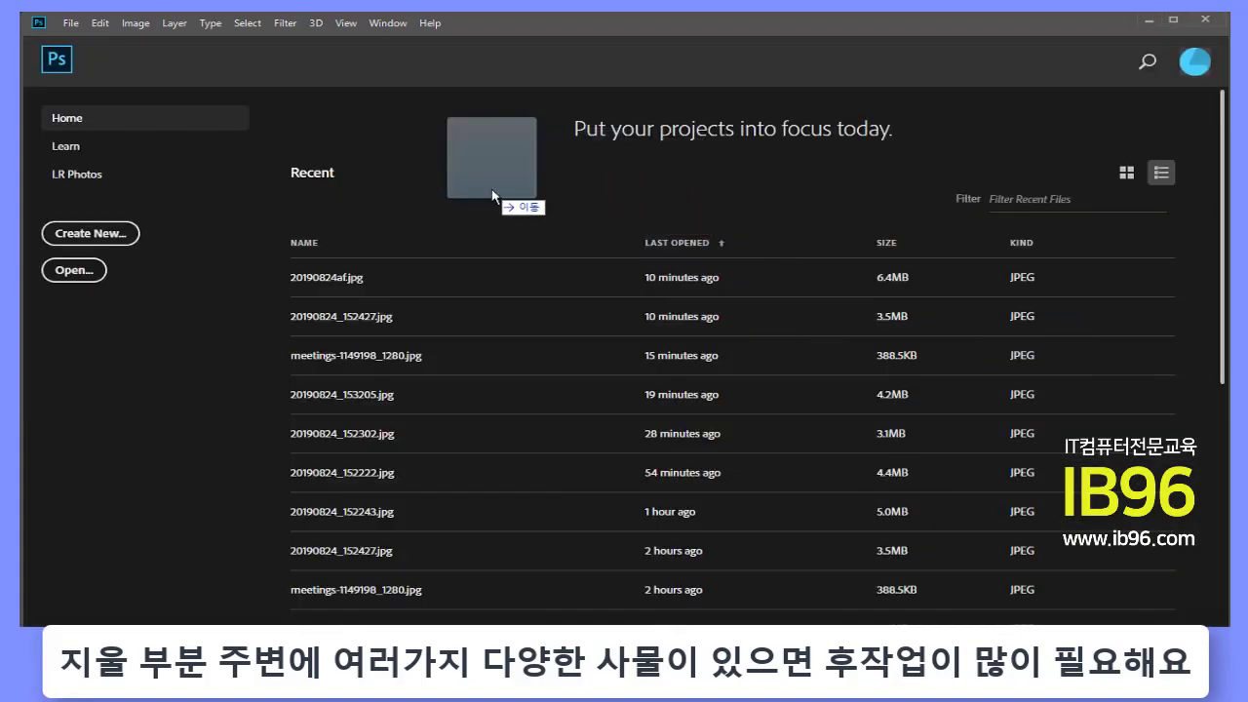
drag(1033, 390, 502, 249)
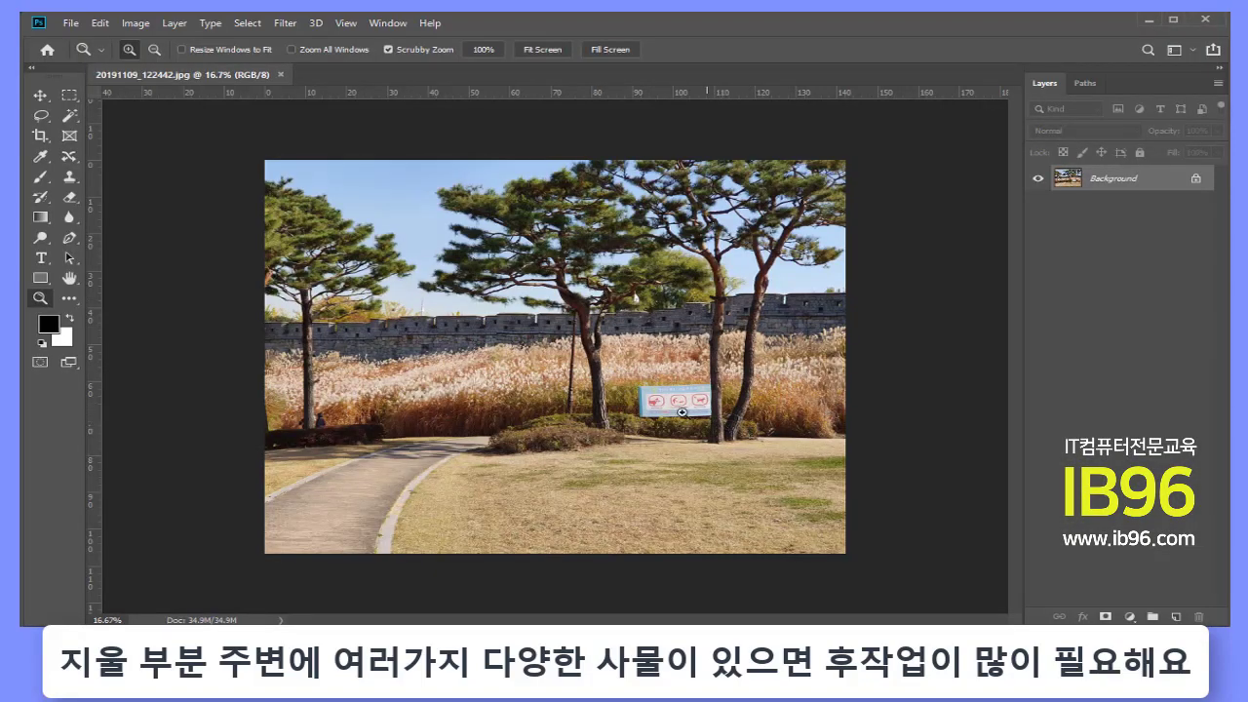
Zoom in on the wire wrapped around the tree trunk near the sign
drag(681, 412, 785, 410)
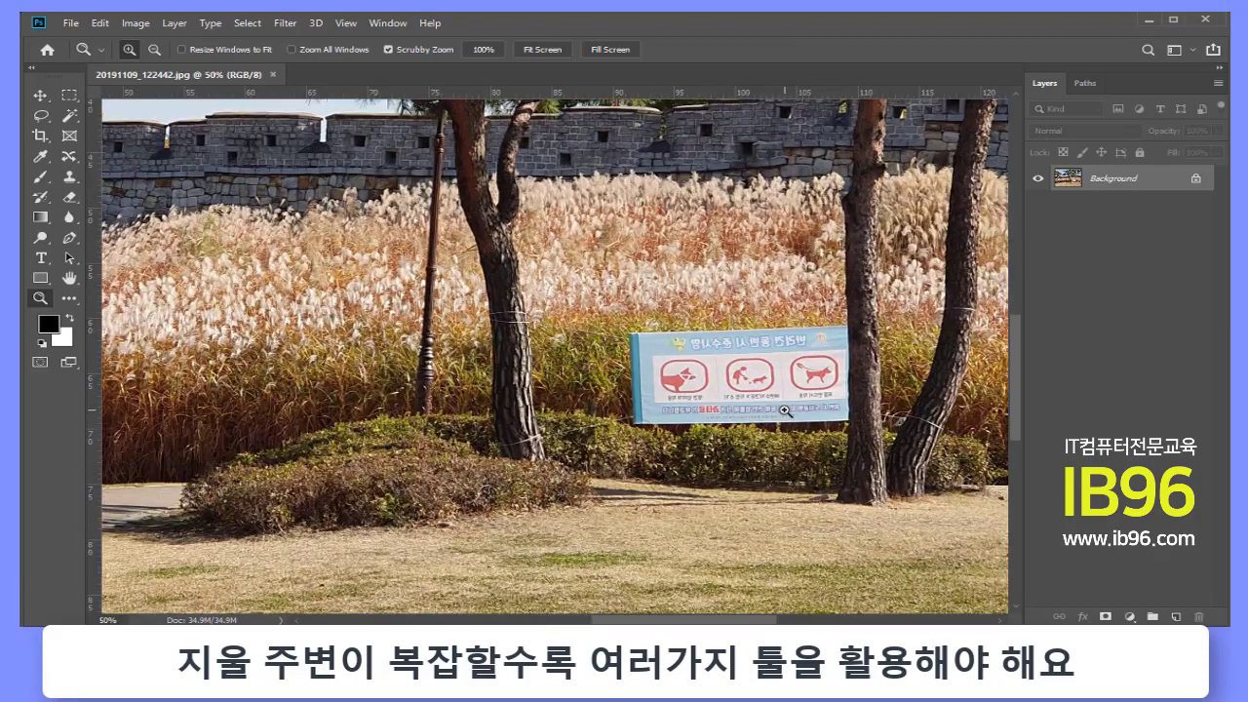
click(785, 411)
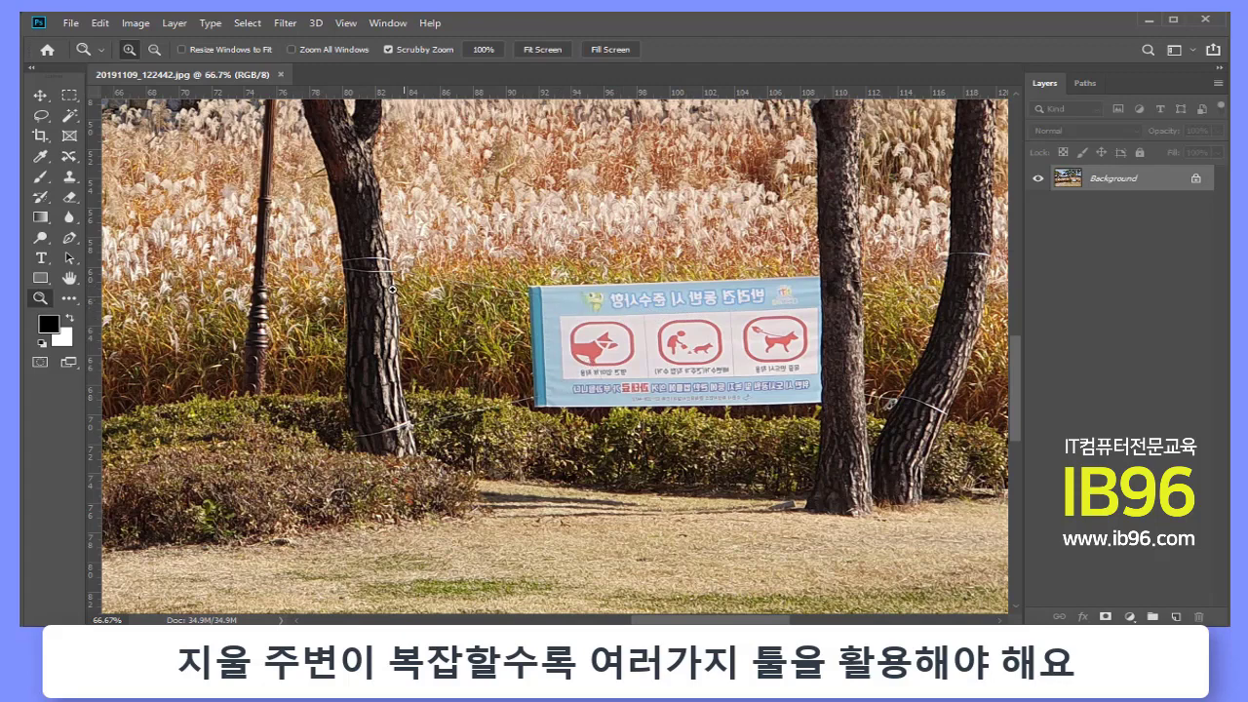
drag(362, 269, 393, 350)
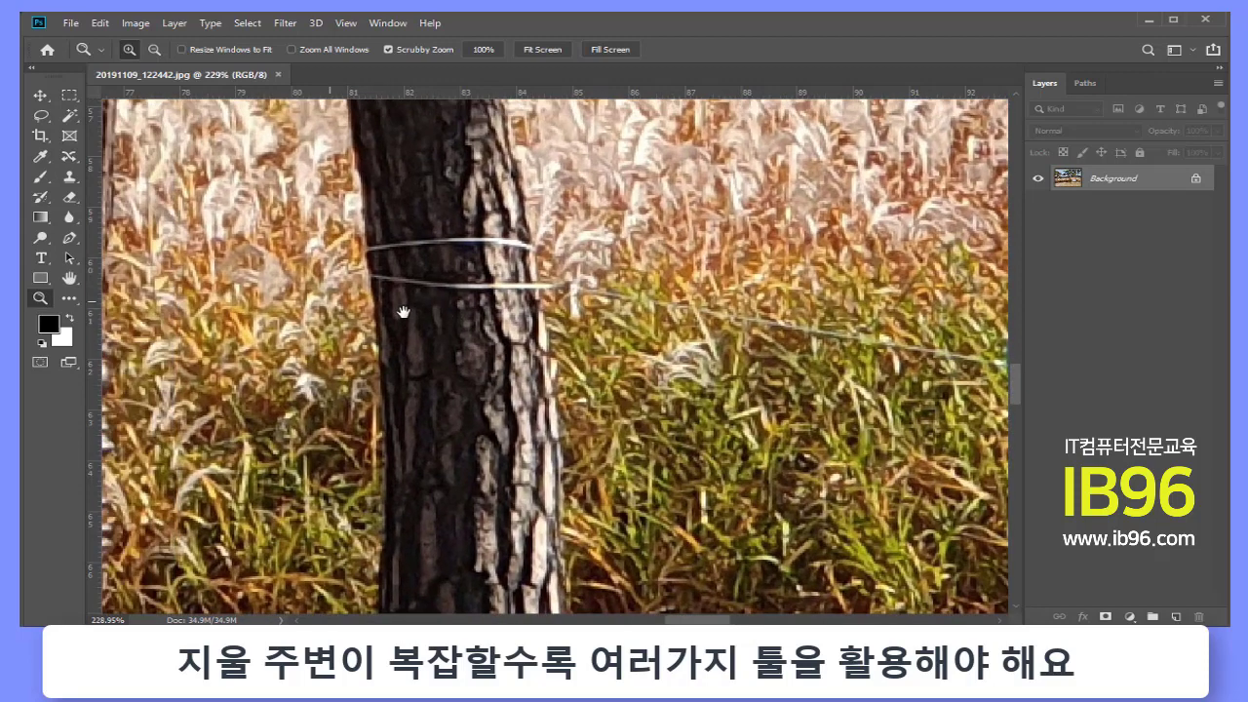
drag(360, 292, 434, 304)
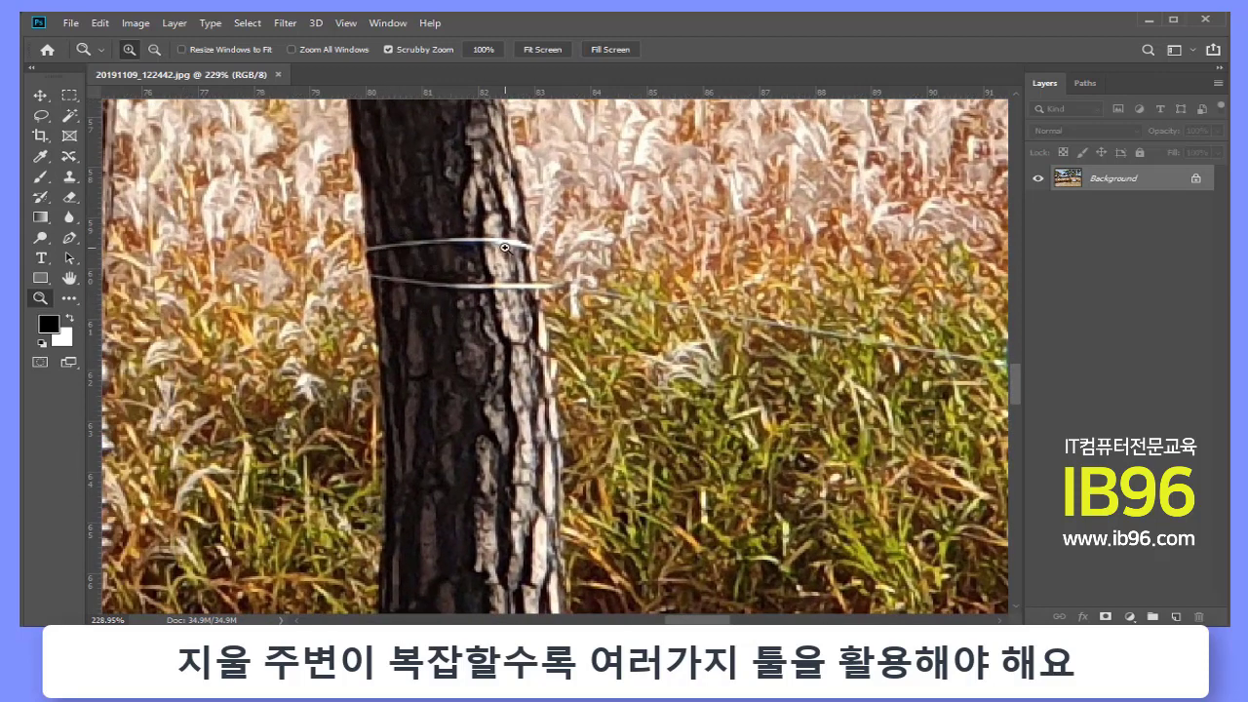
click(40, 115)
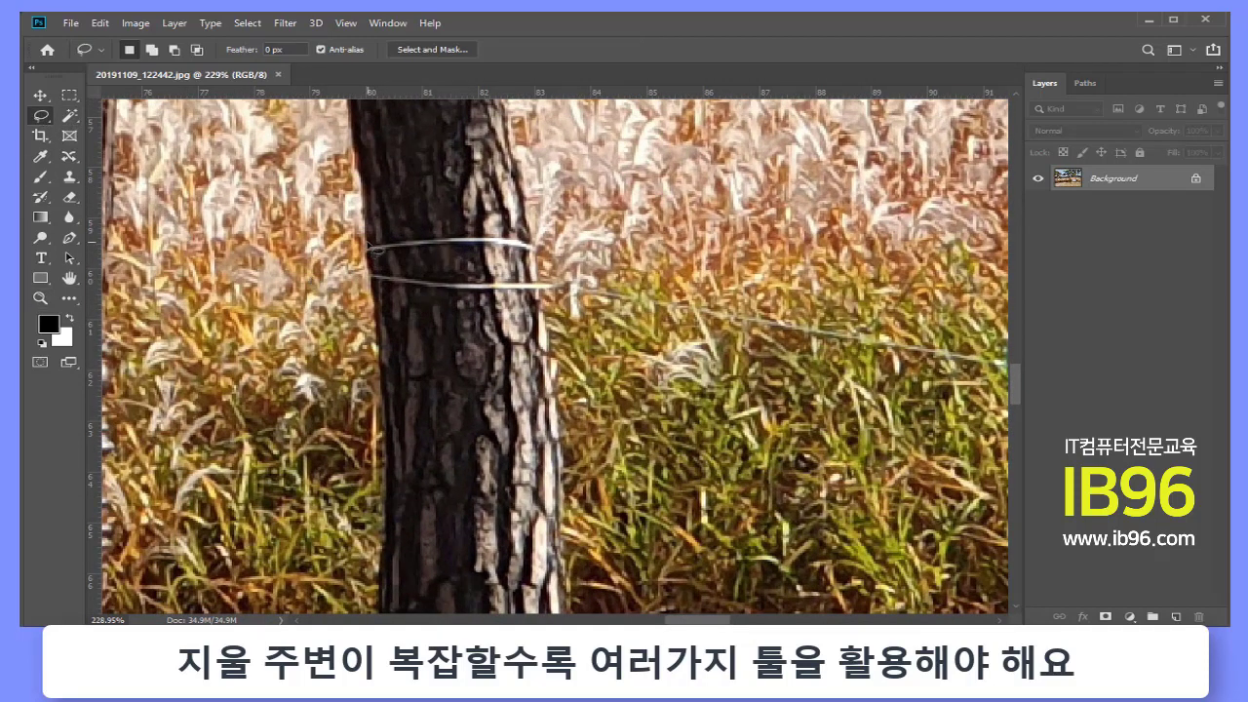
Lasso the wire loops on the left pine trunk and content-aware fill them with bark
drag(371, 265, 378, 287)
drag(441, 310, 523, 312)
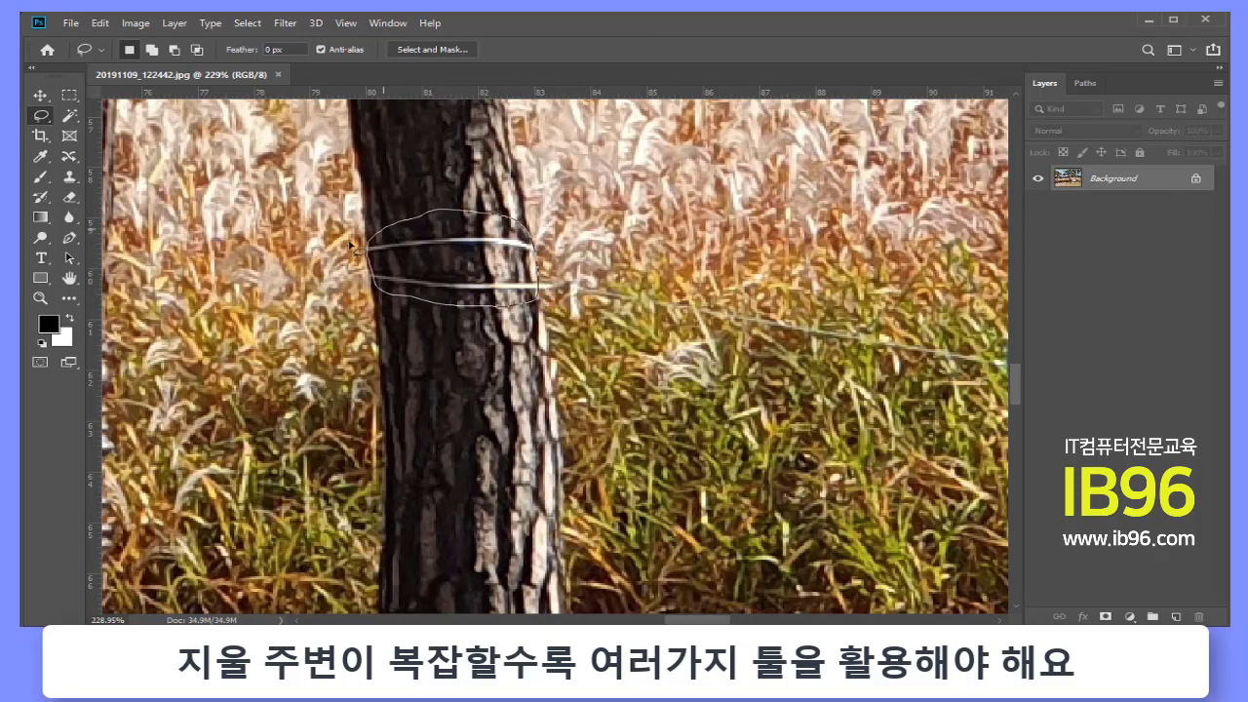
drag(535, 249, 349, 276)
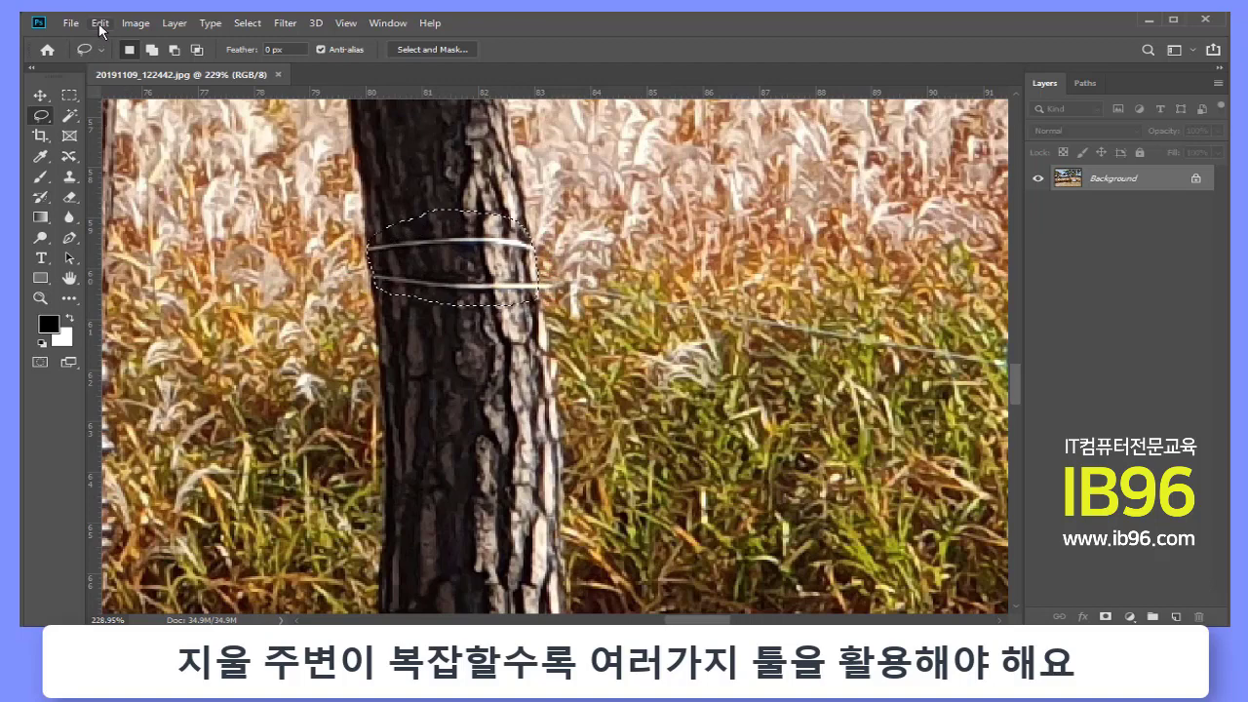
click(100, 22)
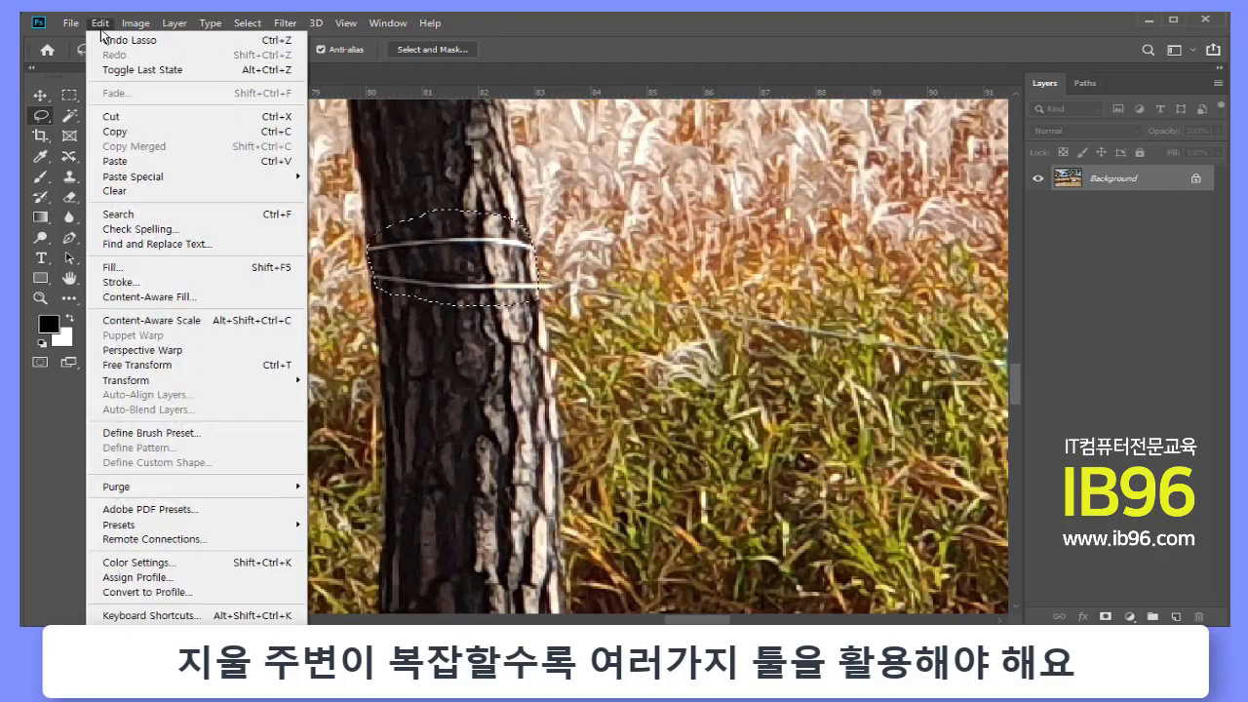
click(154, 267)
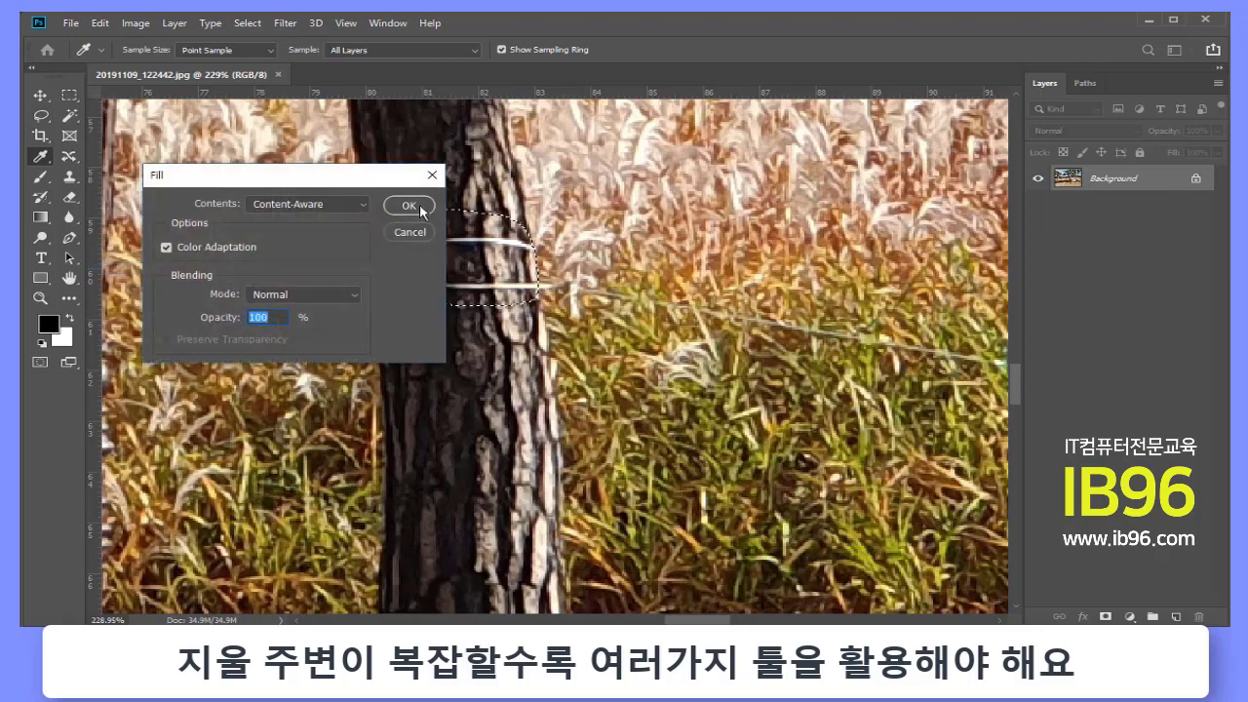
click(806, 179)
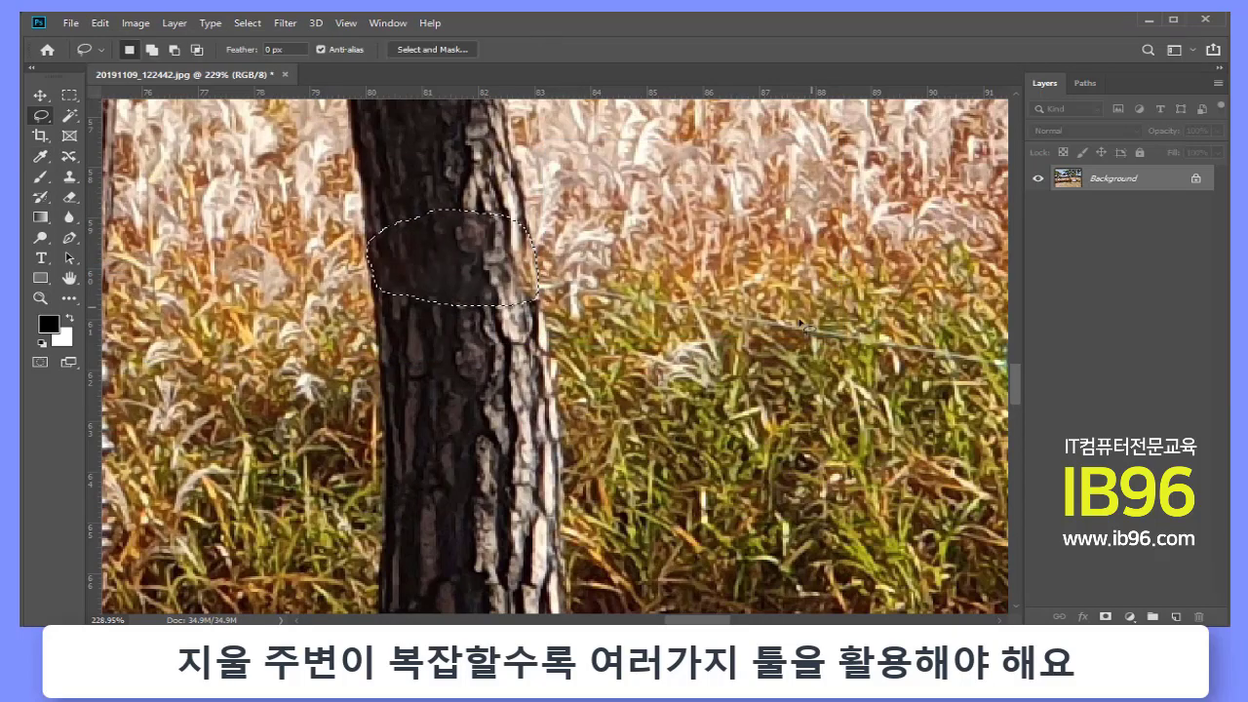
key(ctrl+d)
drag(599, 297, 314, 330)
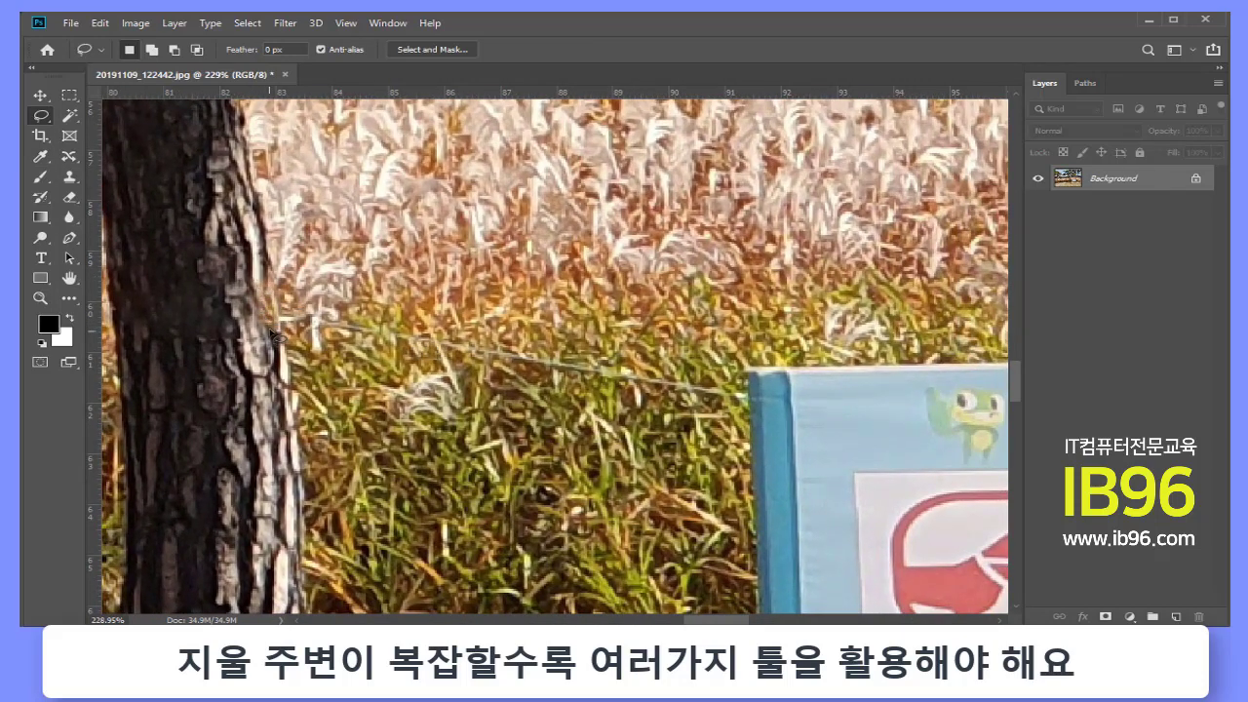
Clone-stamp sampled bark over the trunk's right edge to hide the wire's end
click(69, 176)
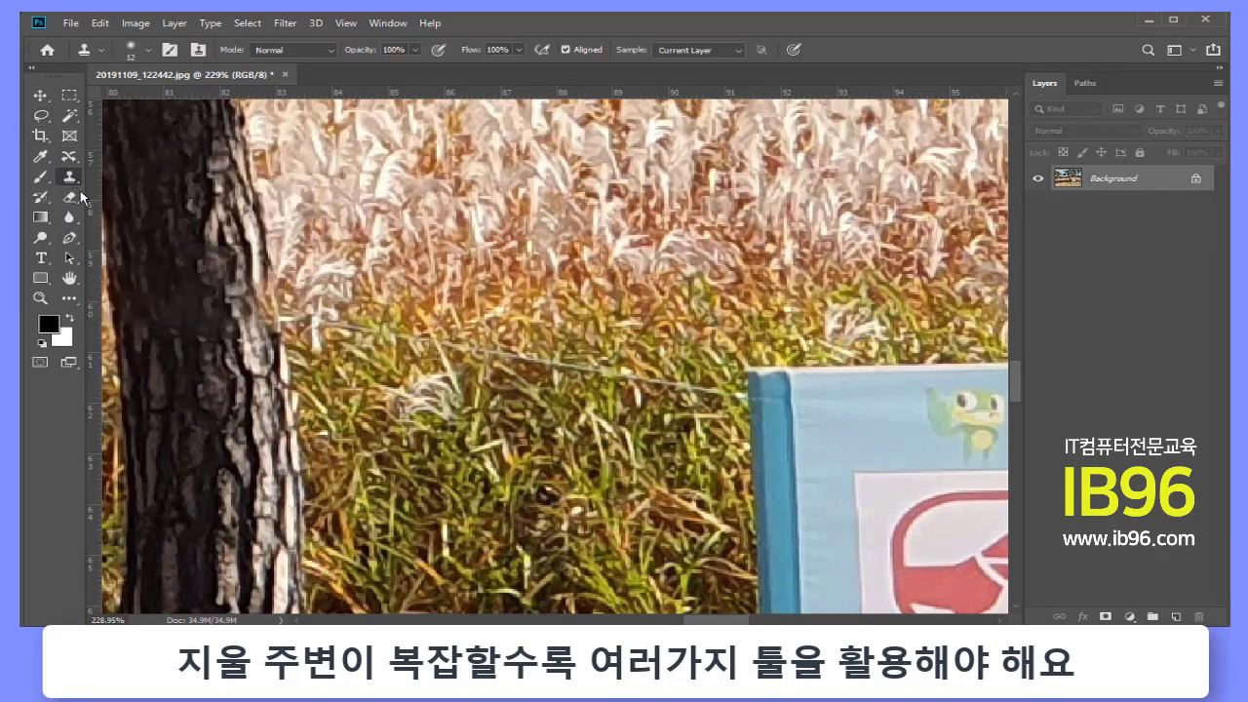
alt+click(250, 244)
drag(257, 293, 260, 316)
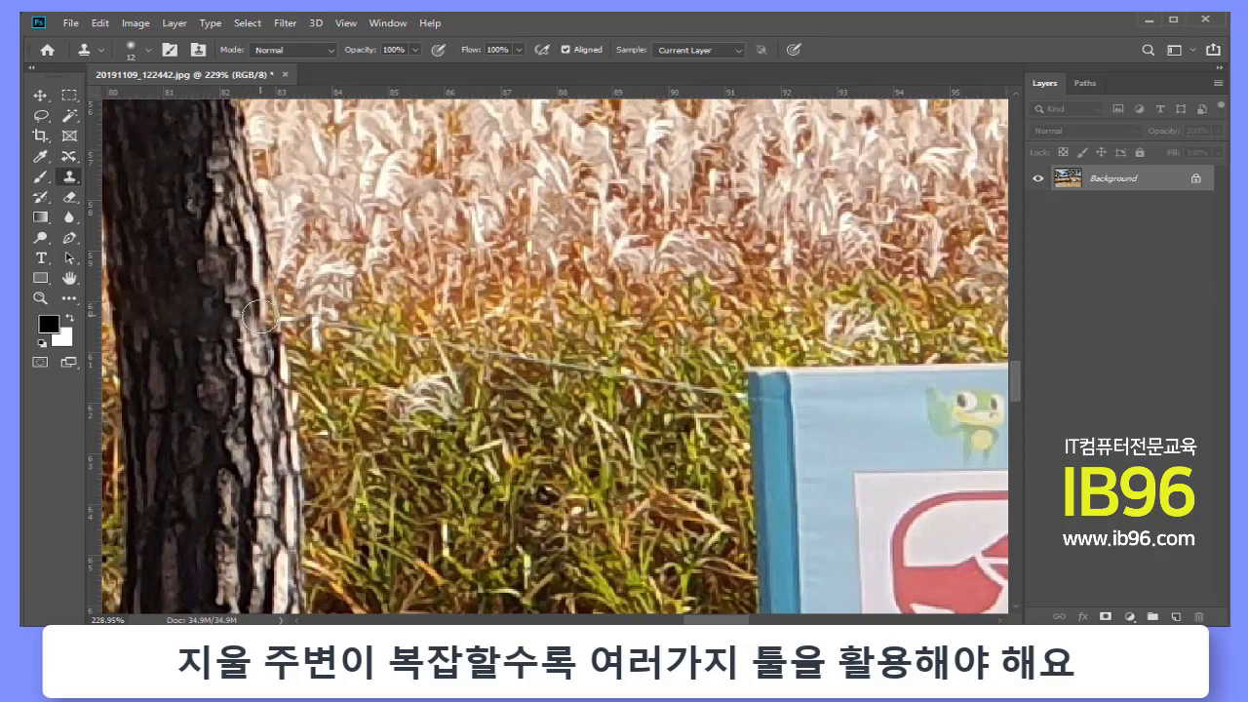
alt+click(281, 358)
drag(275, 336, 267, 263)
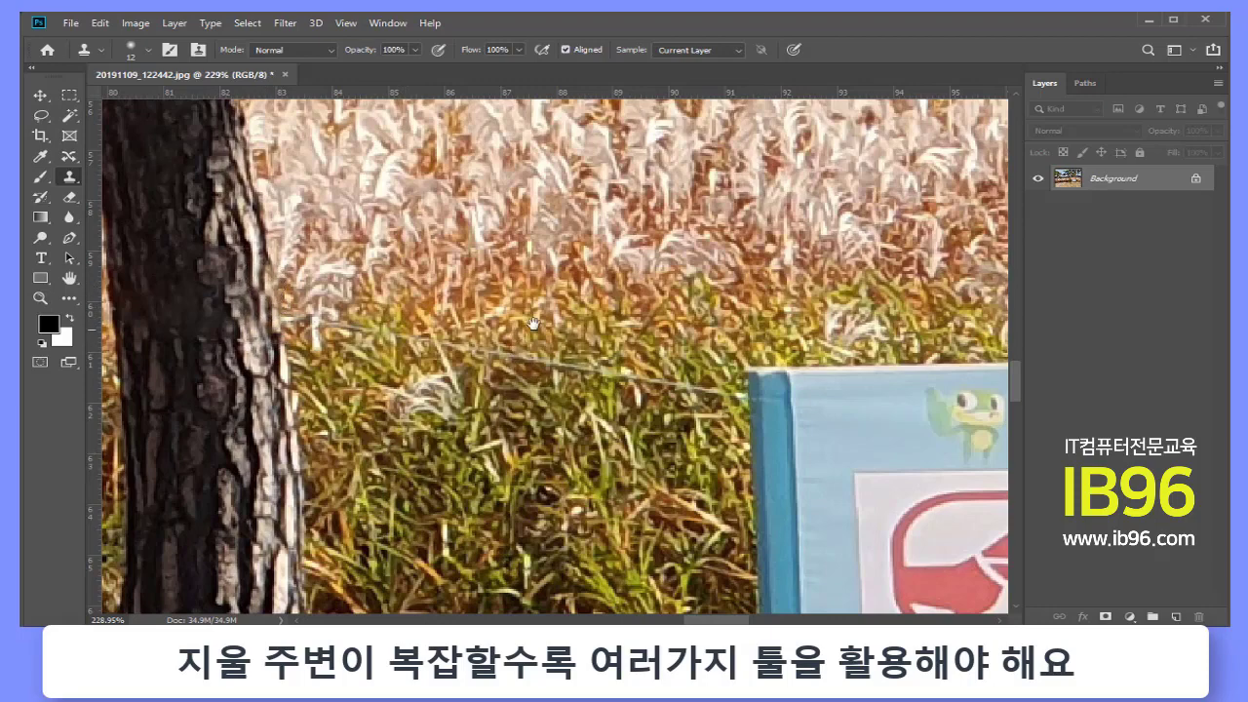
scroll(536, 380, down, 2)
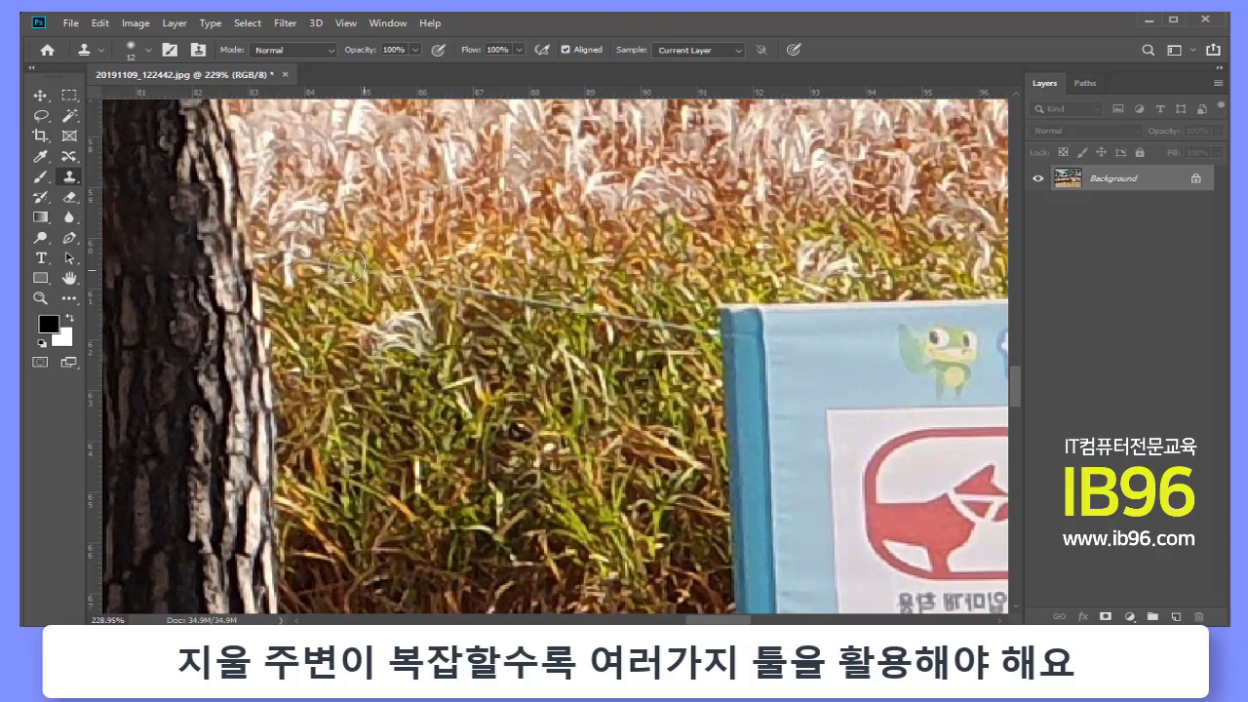
click(41, 115)
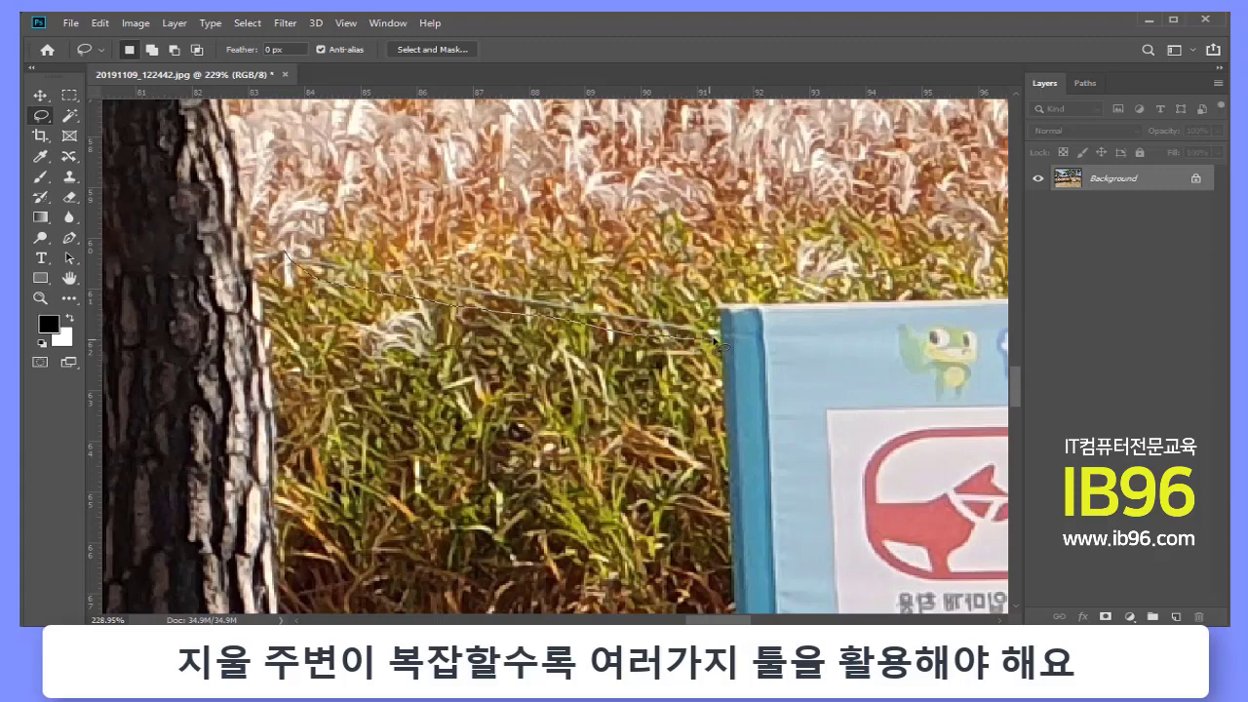
Lasso the wire from the tree to the blue sign and content-aware fill it with grass
drag(700, 310, 568, 289)
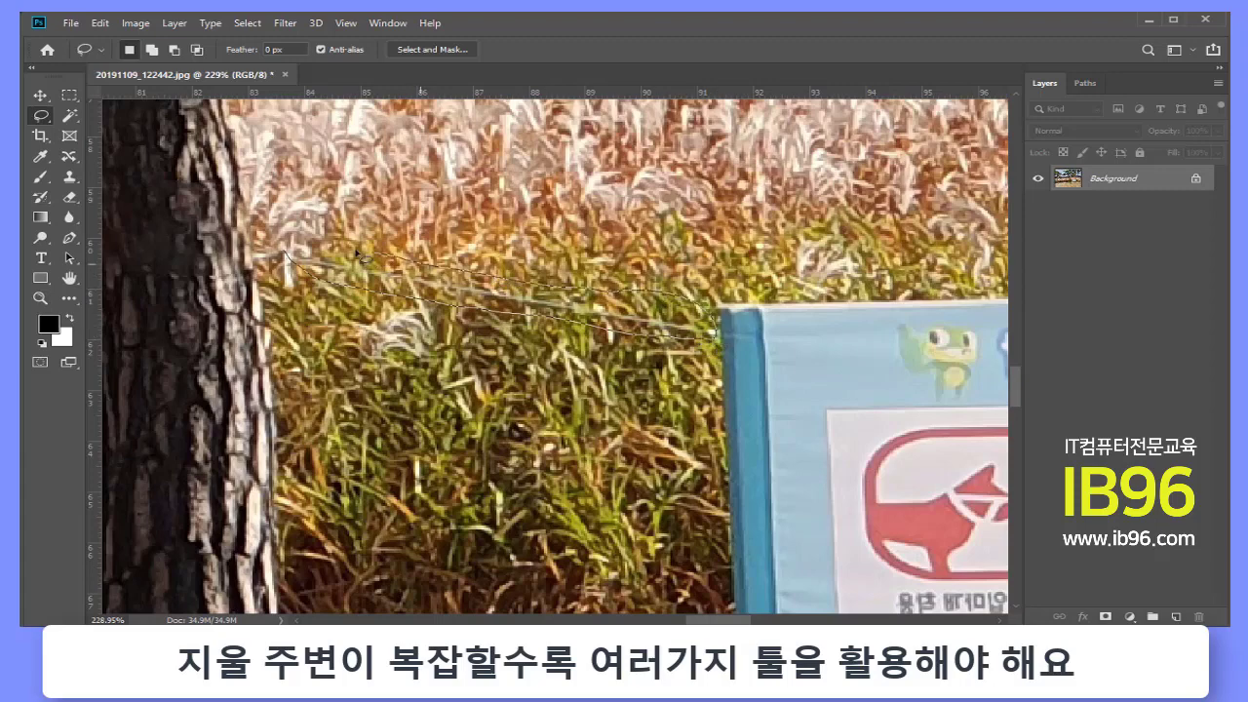
drag(458, 274, 286, 255)
click(100, 24)
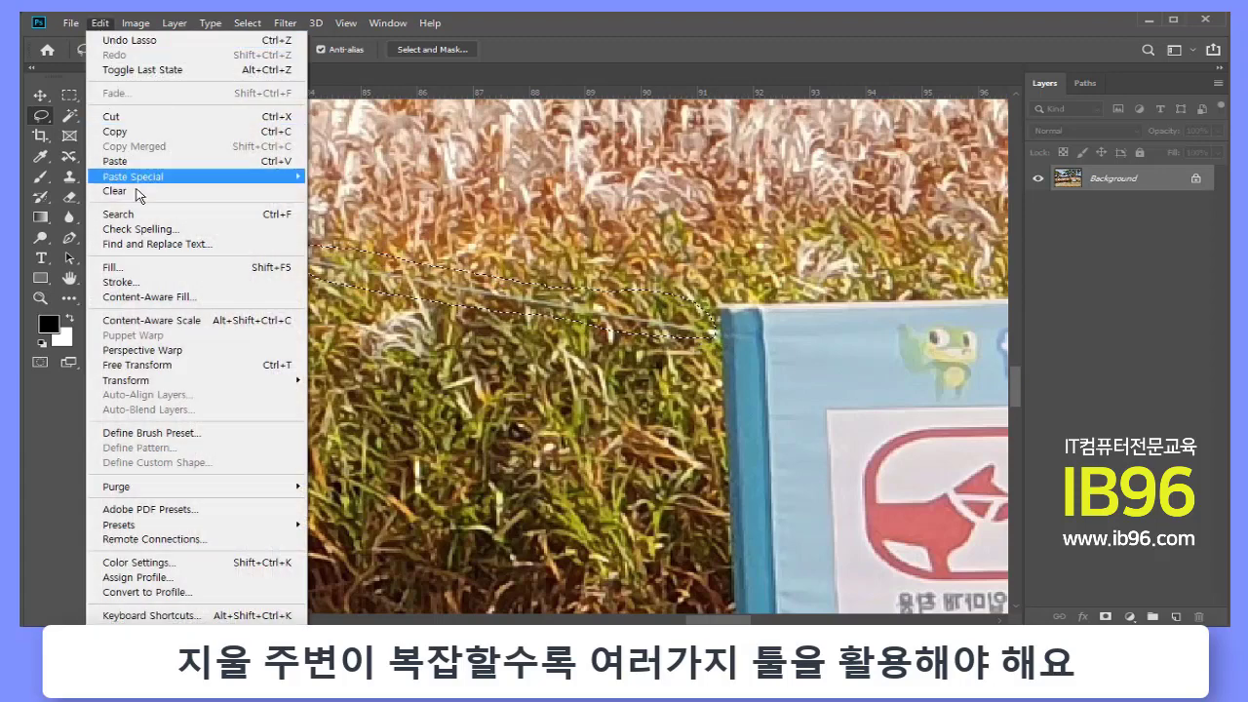
click(156, 267)
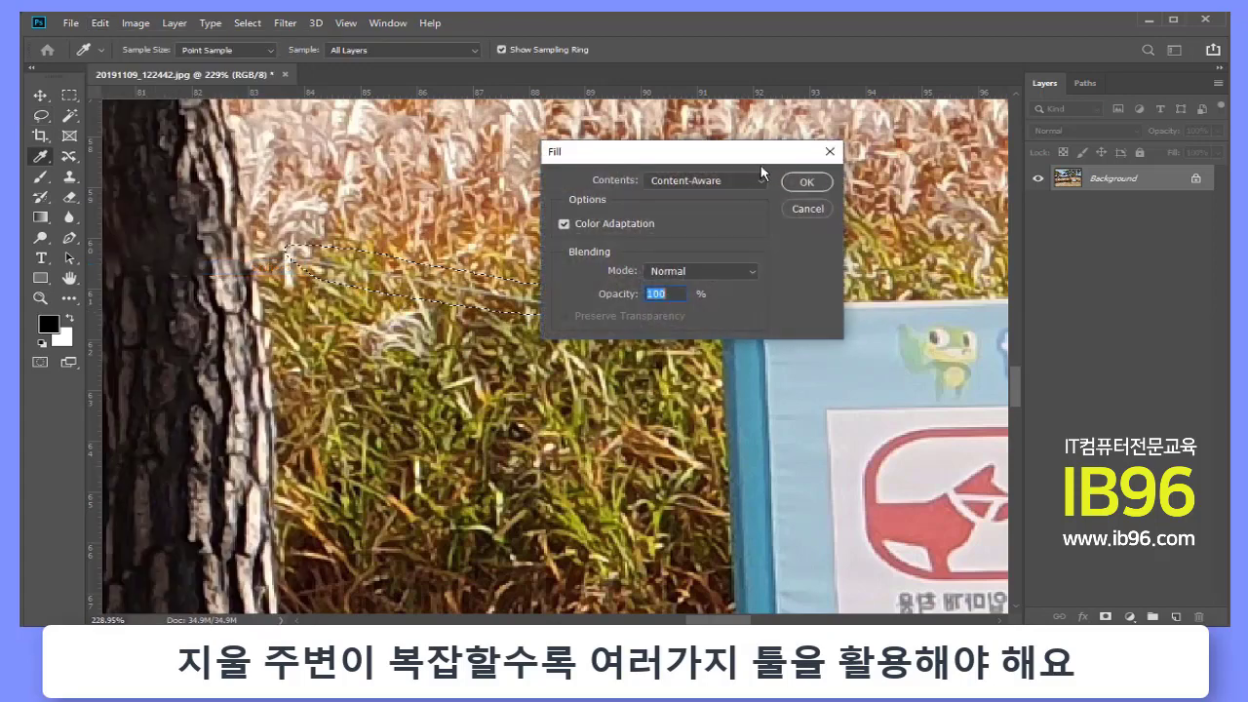
drag(683, 152, 754, 130)
click(877, 158)
key(ctrl+d)
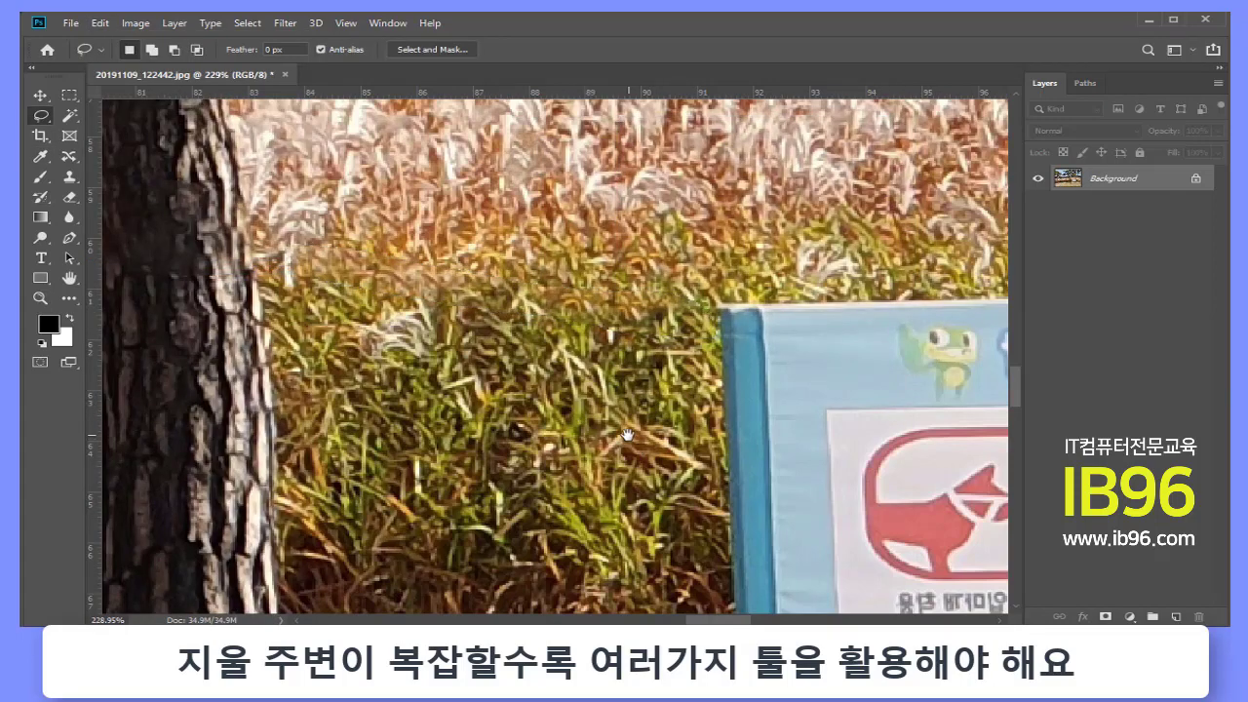
drag(627, 434, 626, 226)
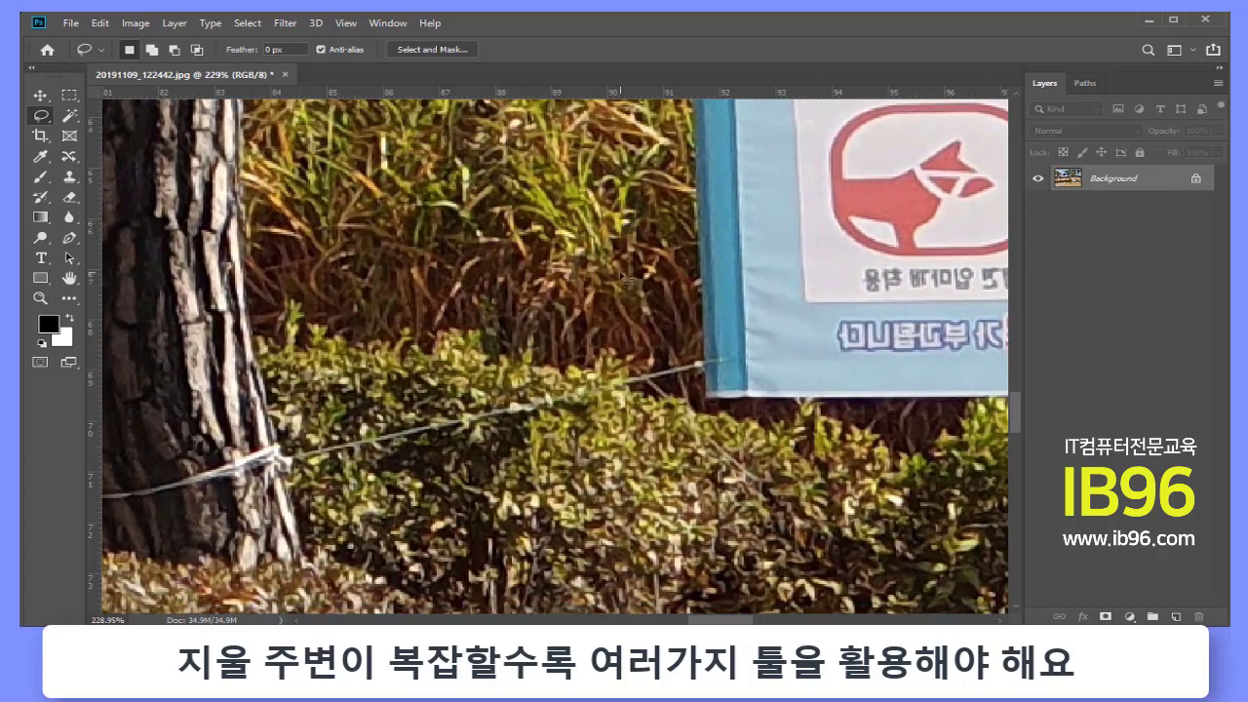
scroll(370, 329, left, 5)
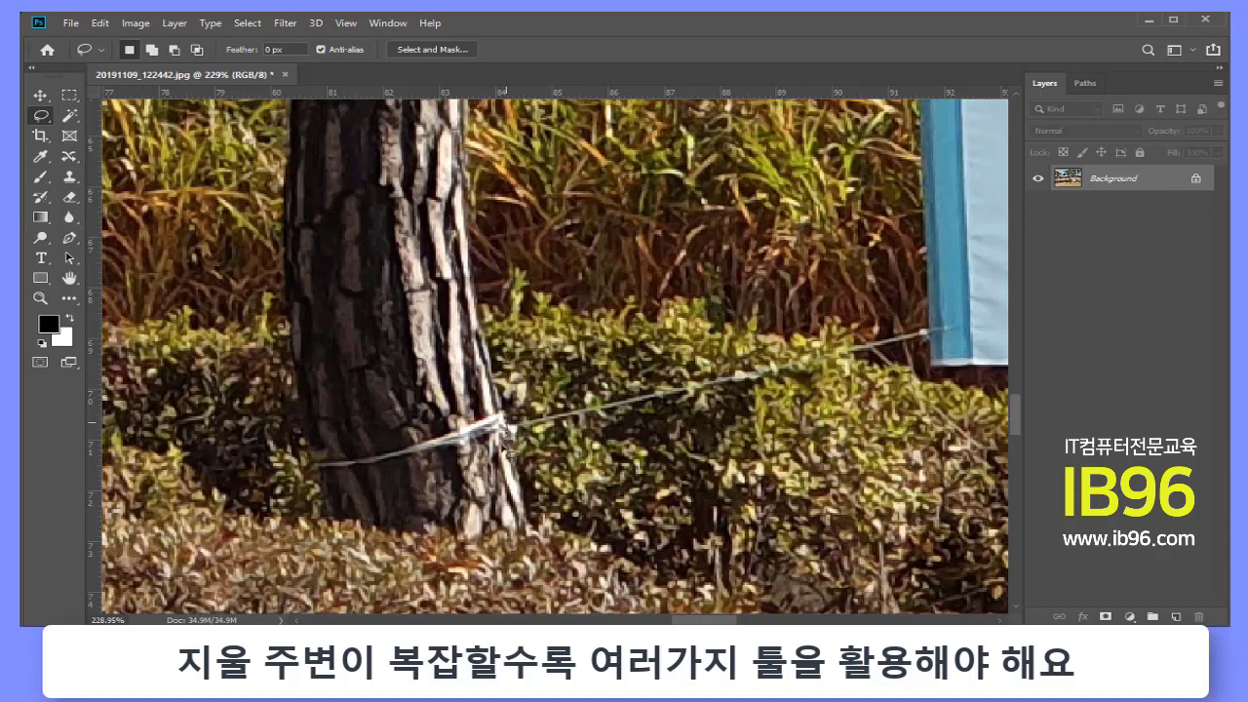
Lasso the rope wrapped around the lower trunk and content-aware fill it with bark
drag(506, 450, 454, 471)
mouse_move(374, 482)
mouse_down()
mouse_move(333, 478)
mouse_move(359, 456)
mouse_move(503, 417)
mouse_up()
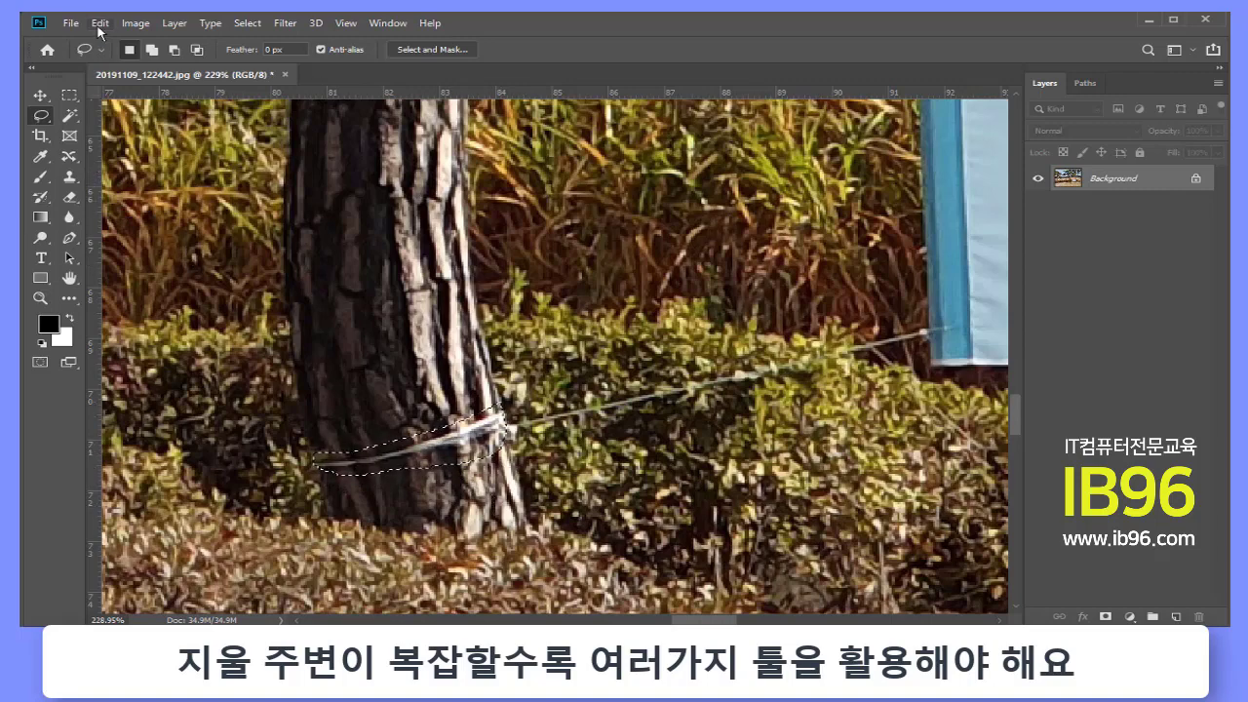
click(100, 23)
click(178, 265)
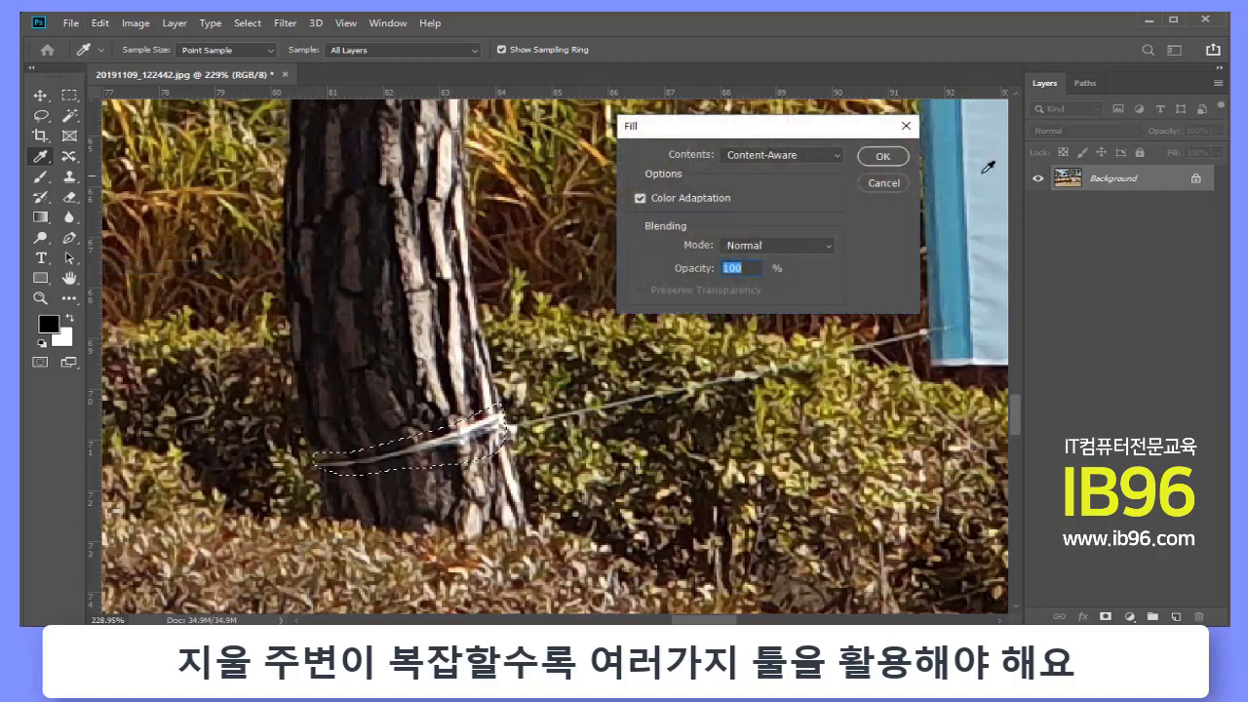
click(882, 156)
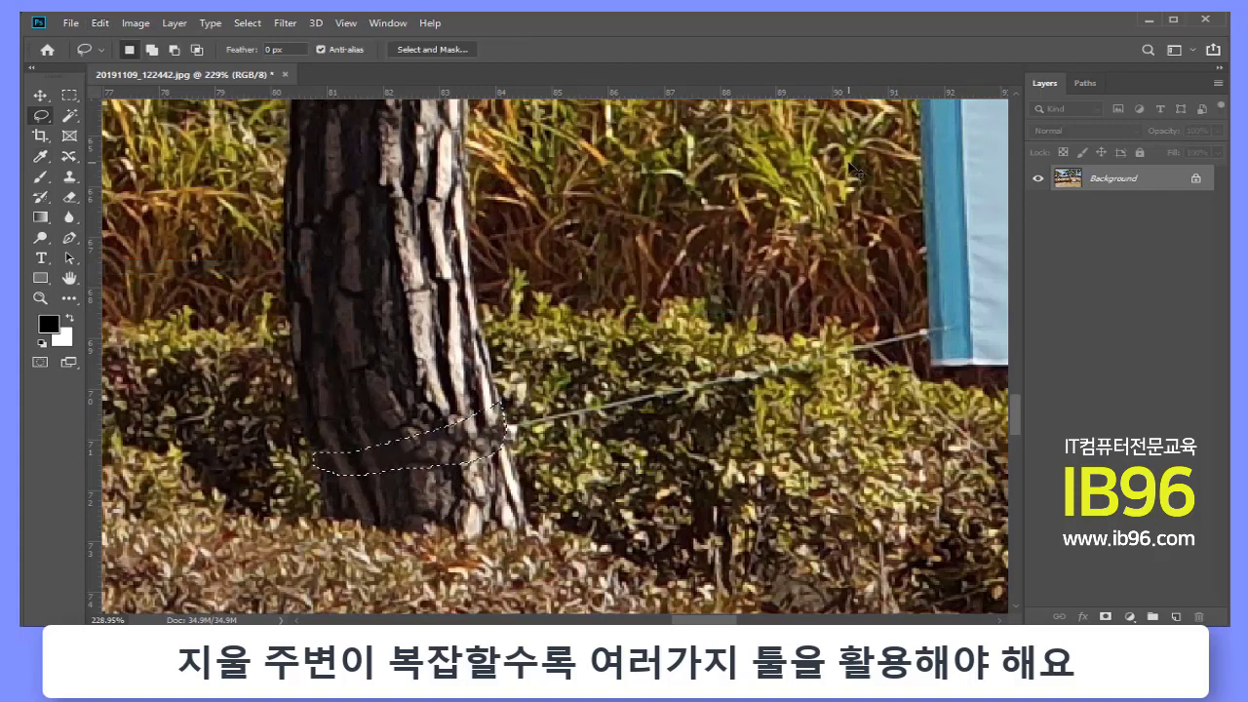
key(ctrl+d)
Lasso the rope running across the hedge and content-aware fill it with foliage
drag(527, 423, 651, 395)
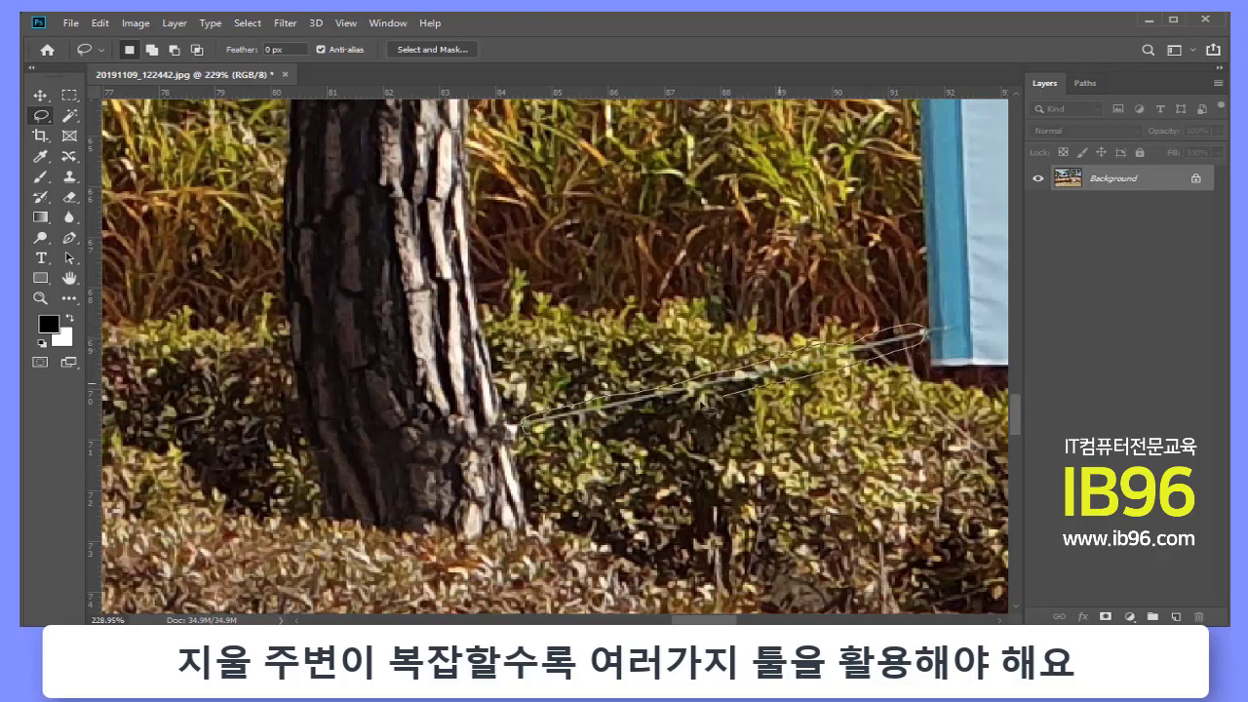
drag(846, 369, 525, 427)
click(101, 22)
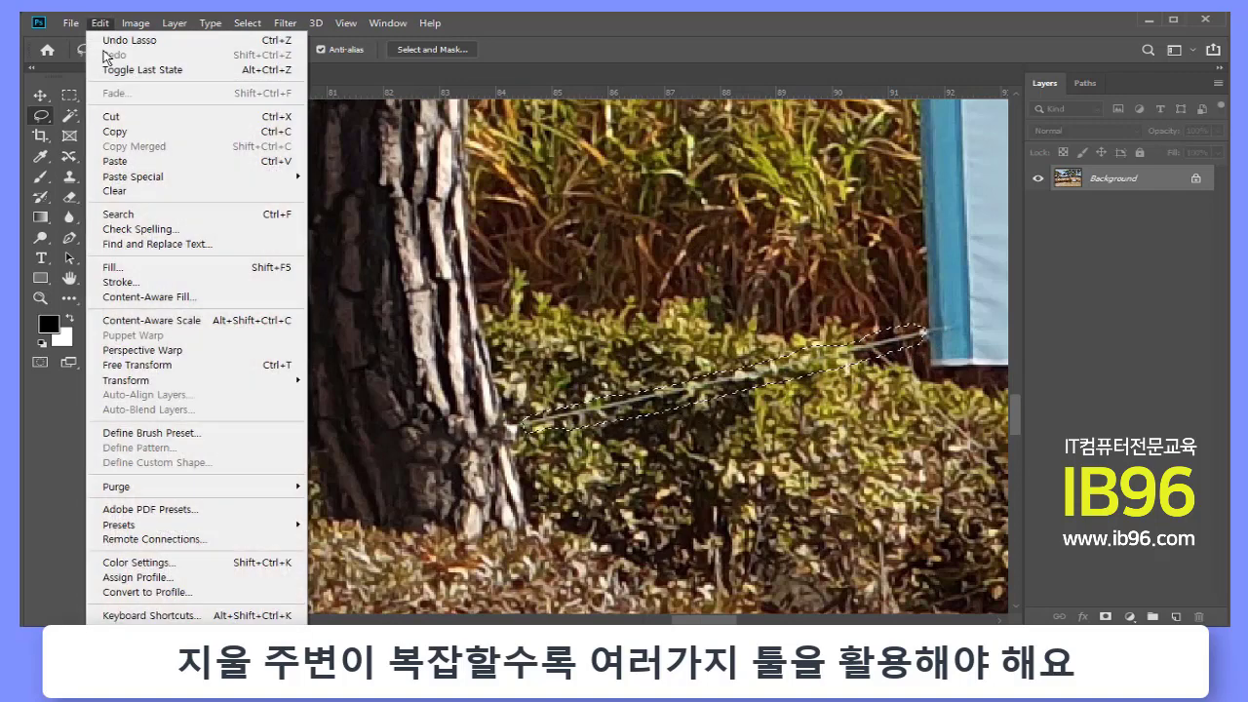
click(159, 266)
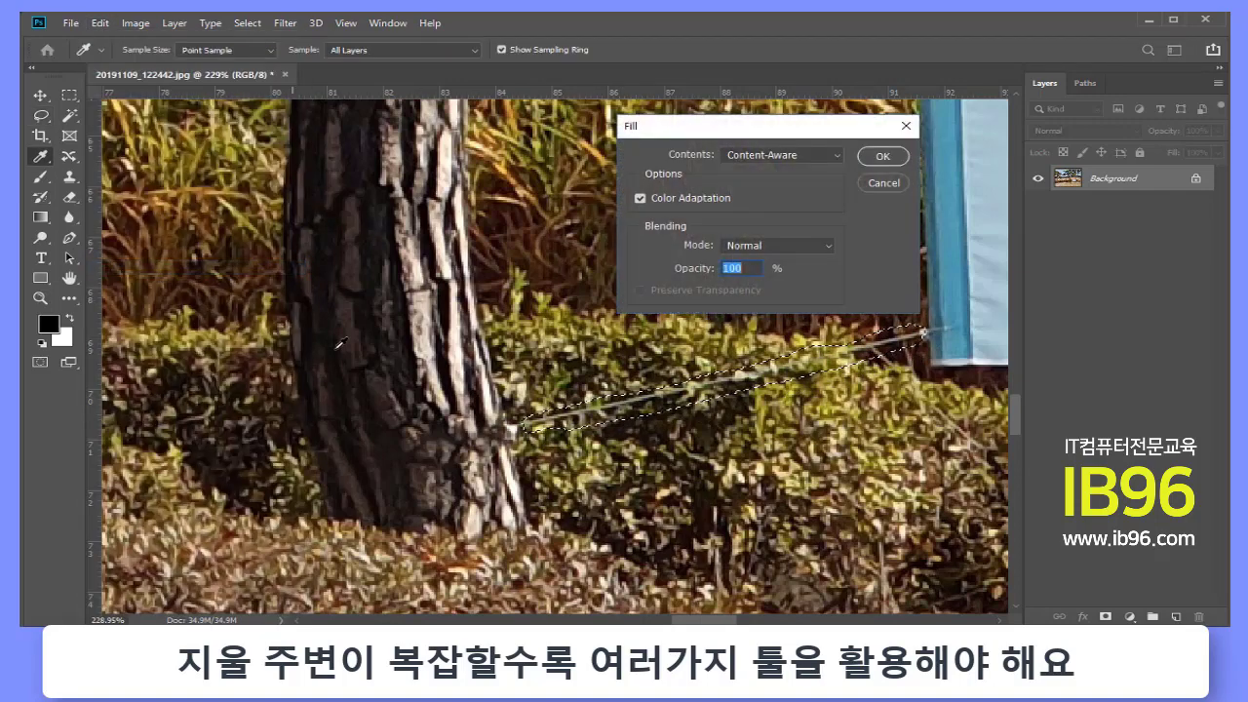
click(884, 158)
key(ctrl+d)
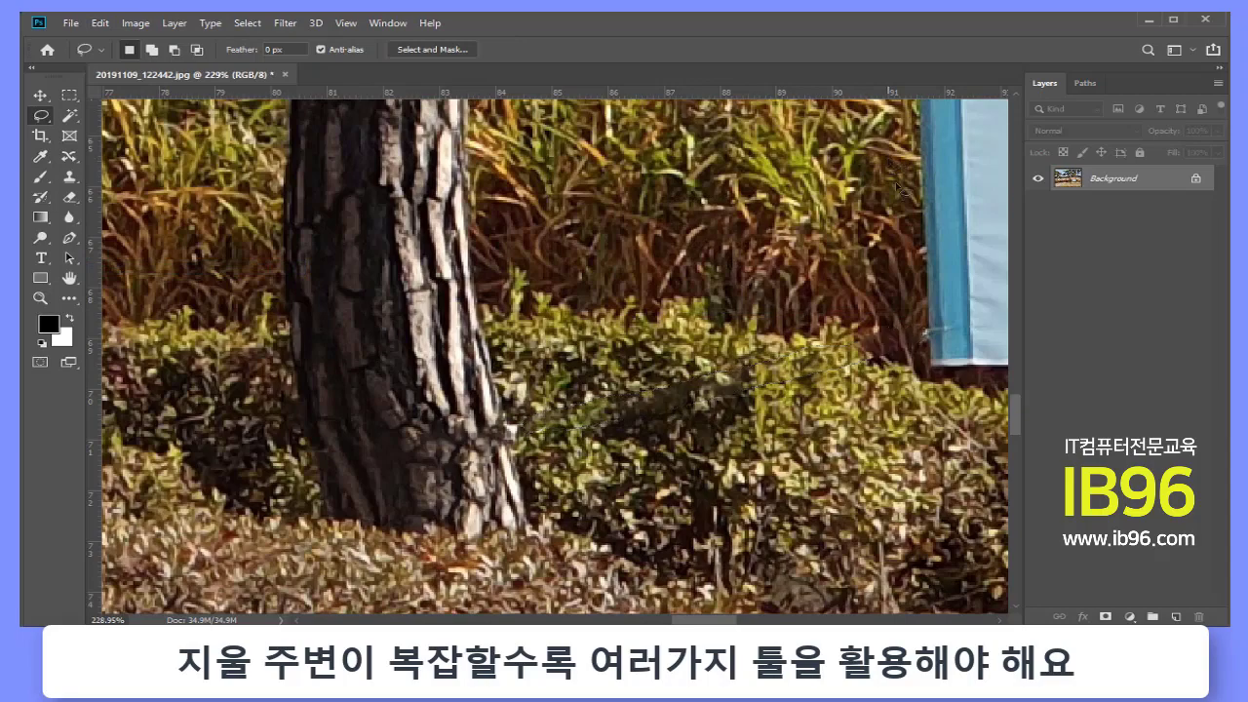
mouse_move(773, 297)
mouse_down()
mouse_move(551, 439)
mouse_move(334, 404)
mouse_up()
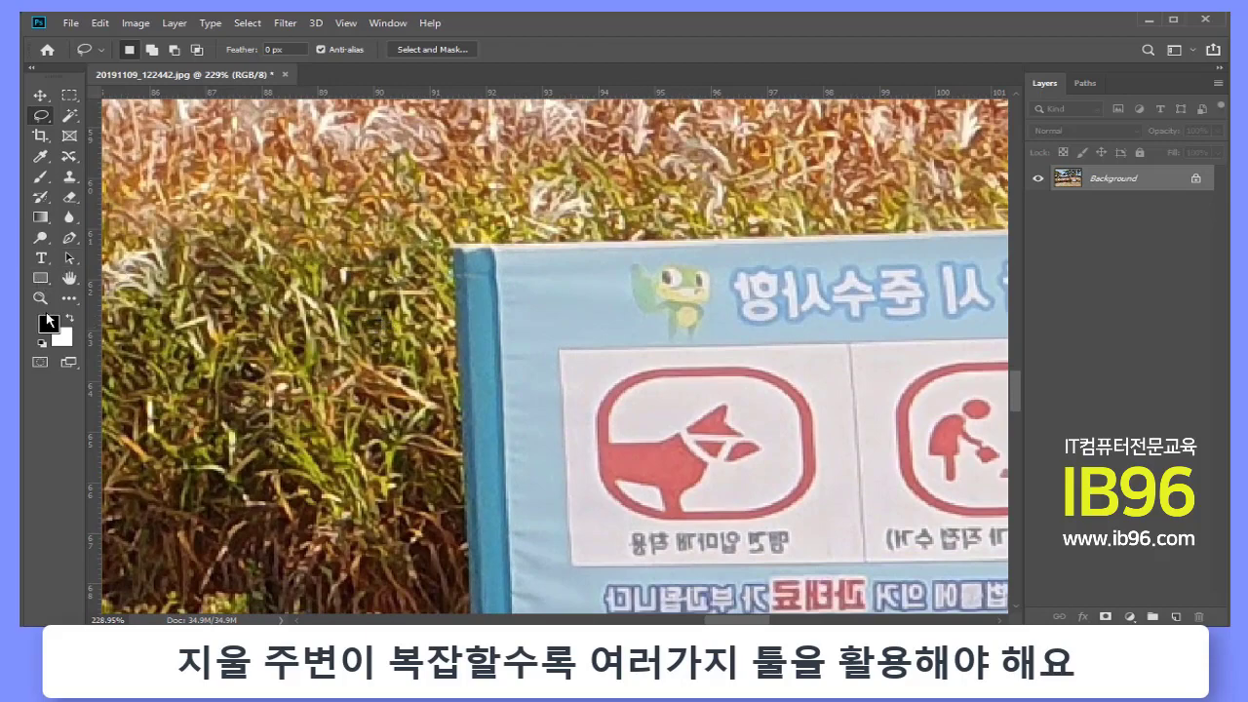
click(40, 299)
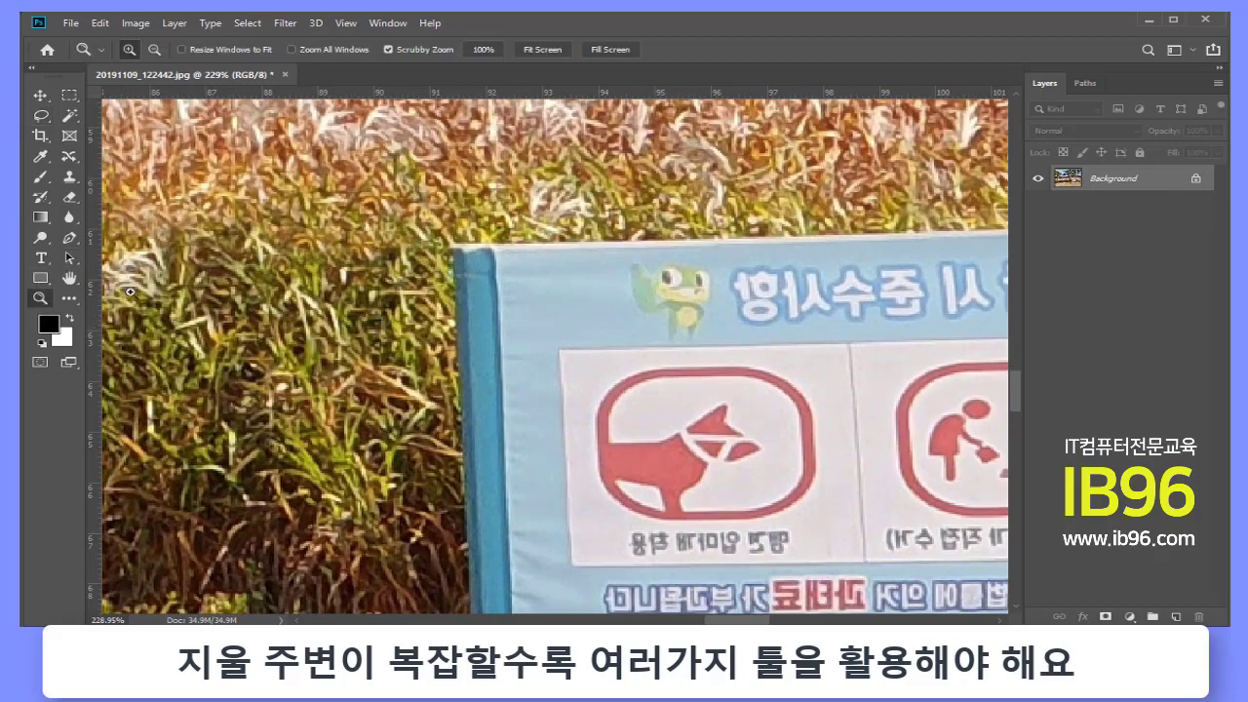
alt+click(575, 342)
alt+click(586, 342)
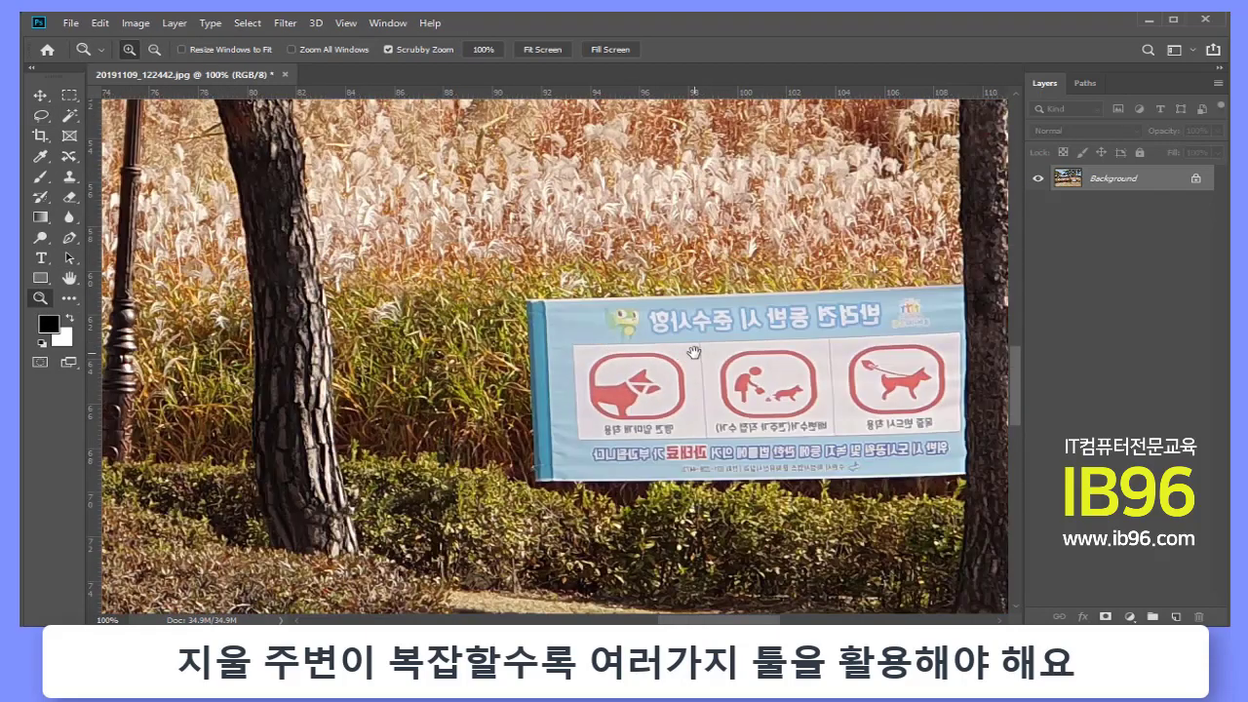
drag(693, 352, 552, 281)
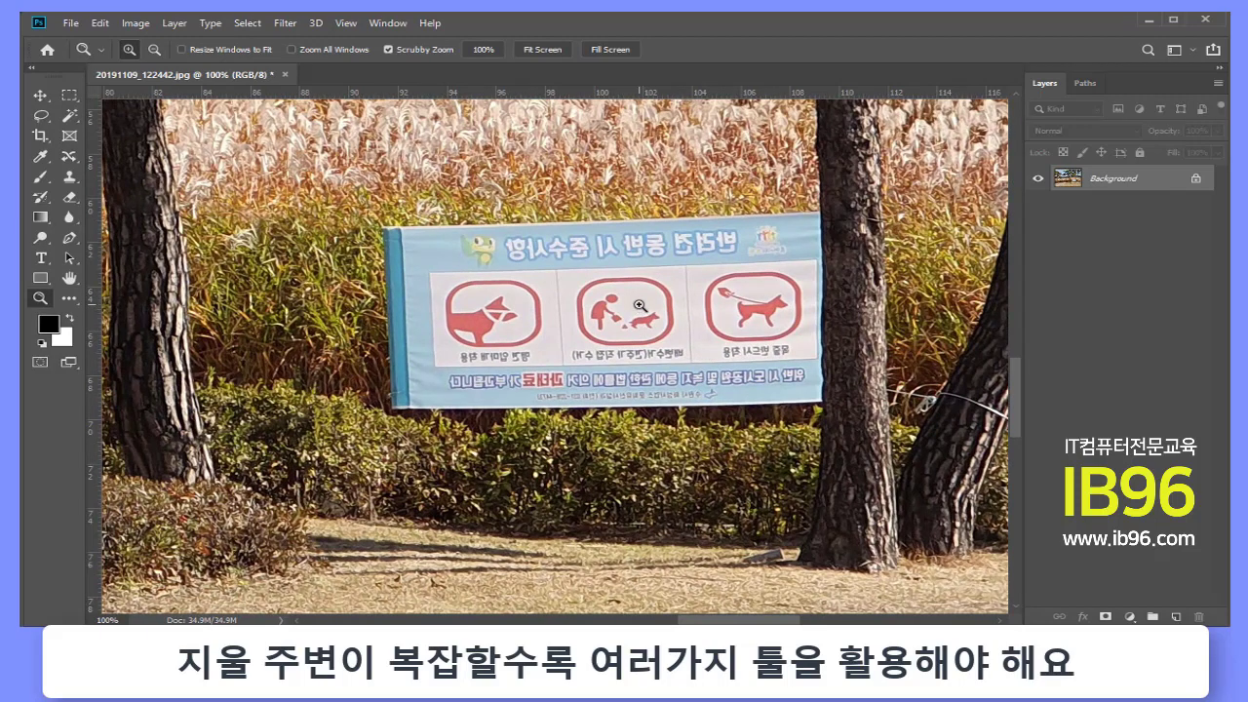
click(372, 269)
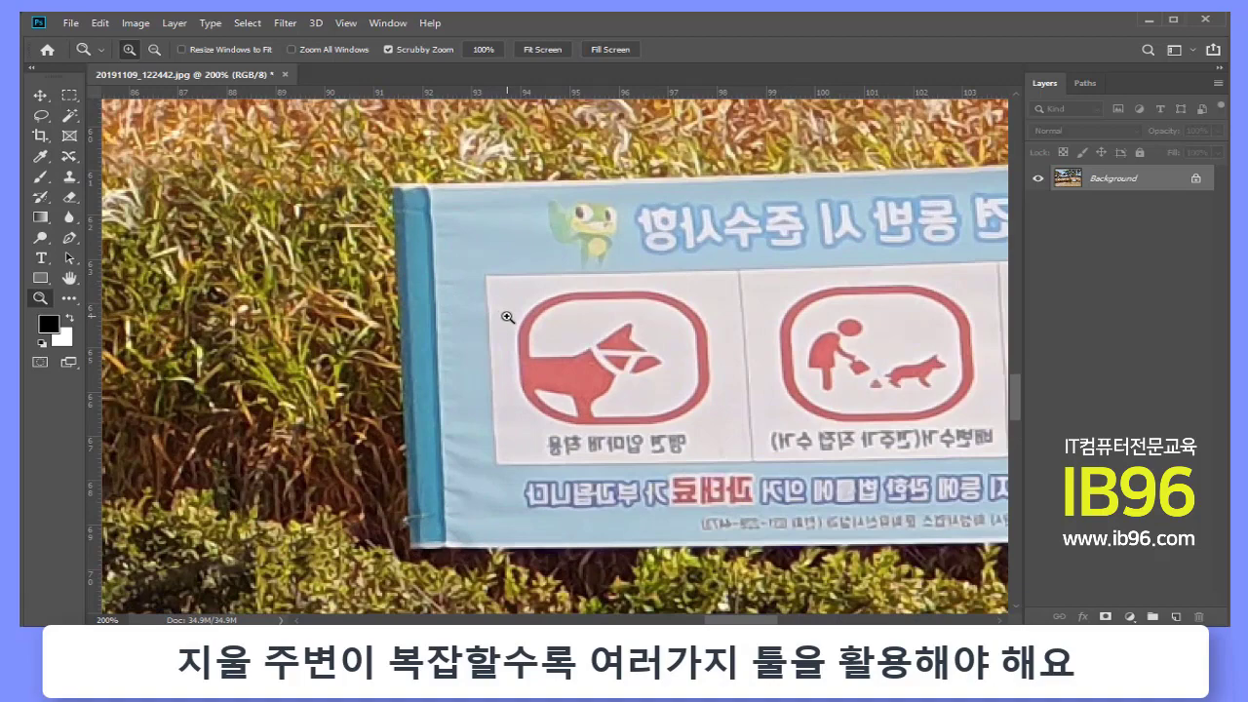
mouse_move(507, 316)
mouse_down()
mouse_move(632, 317)
mouse_move(395, 245)
mouse_up()
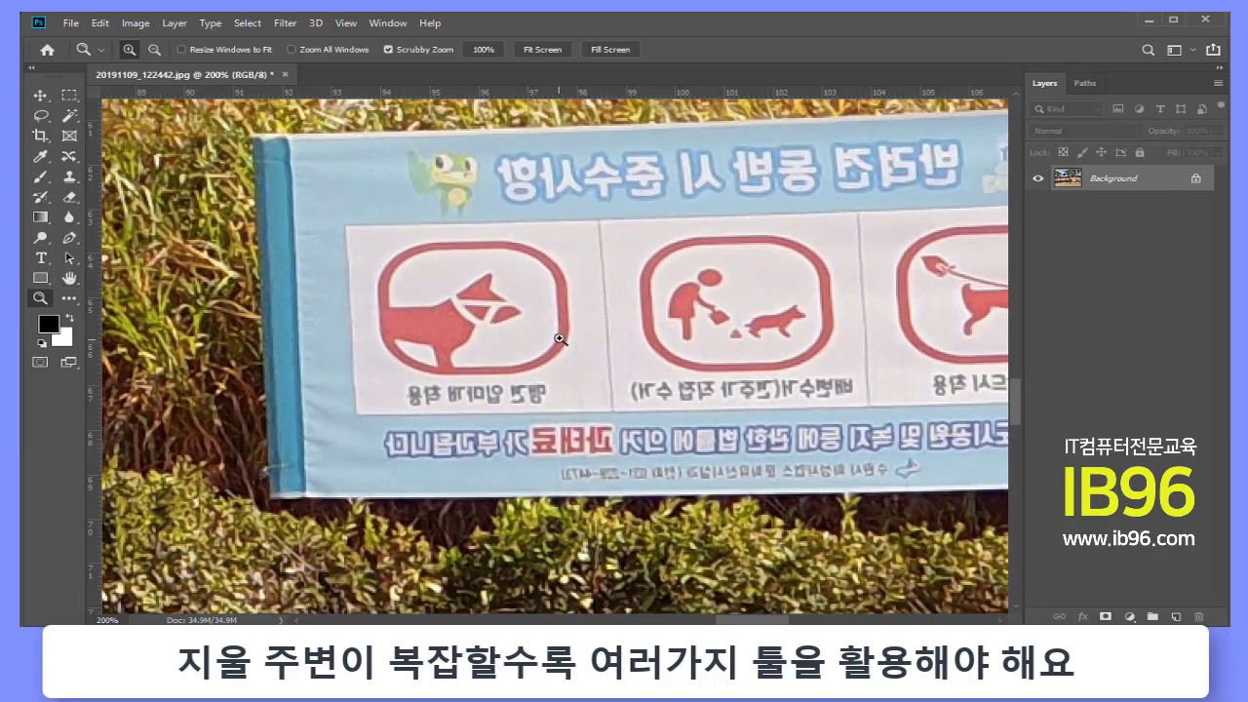
alt+click(573, 322)
alt+click(721, 309)
click(720, 309)
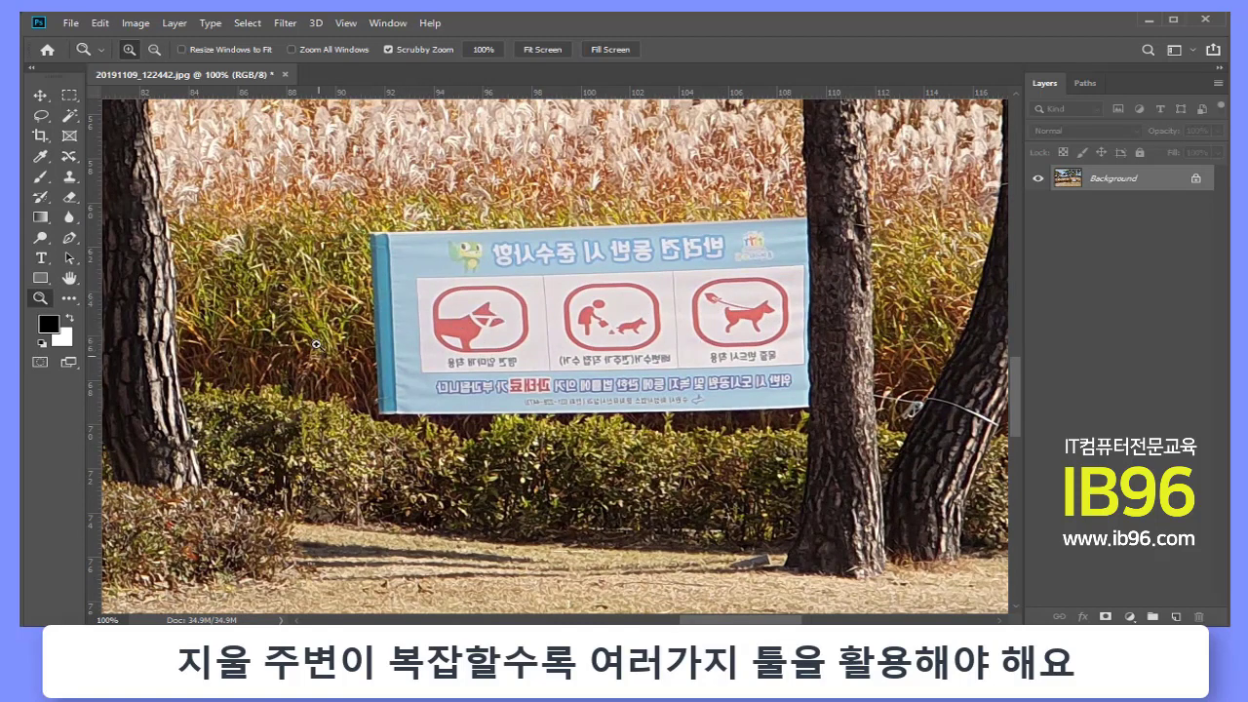
click(40, 114)
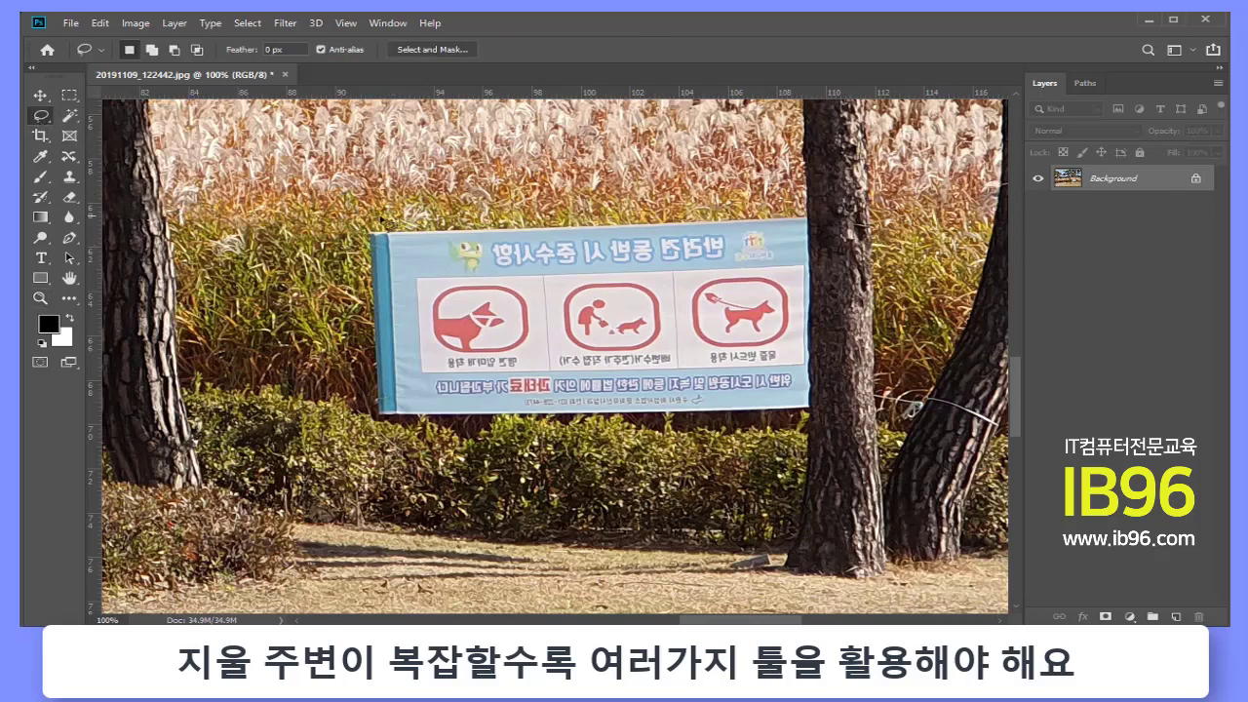
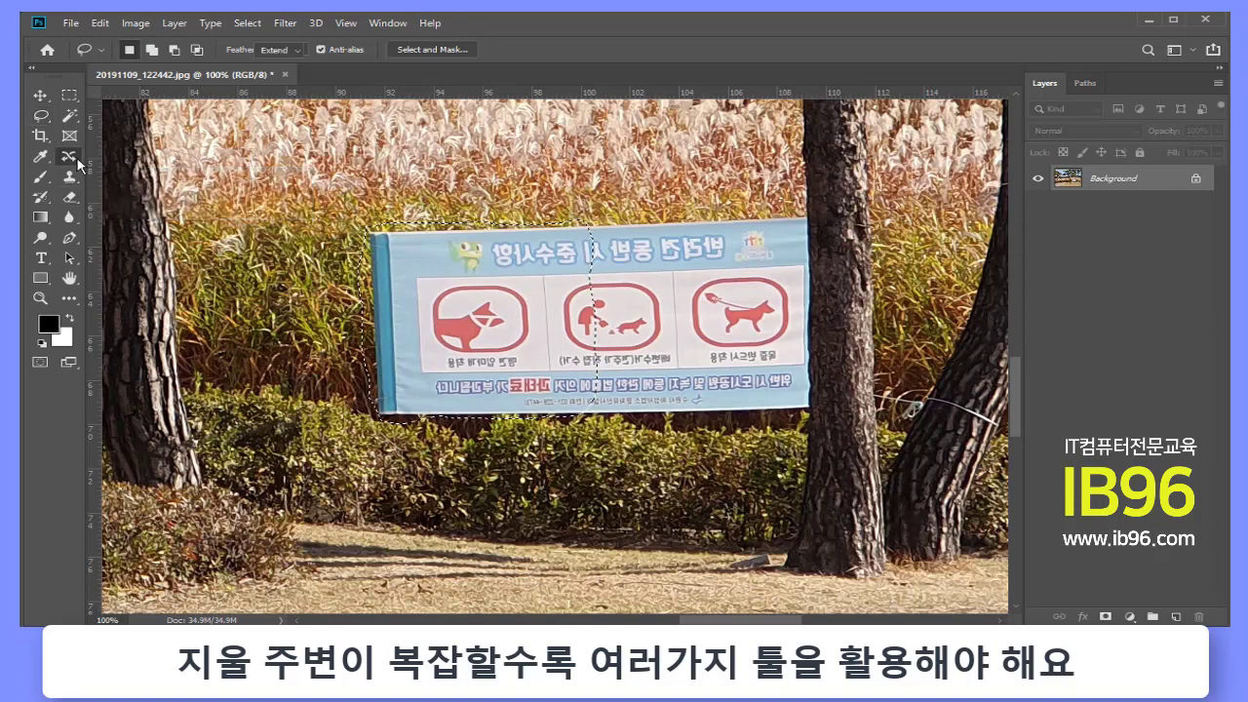
Try patching the banner with grass from the left using the Patch Tool, then undo it
click(68, 156)
key(j)
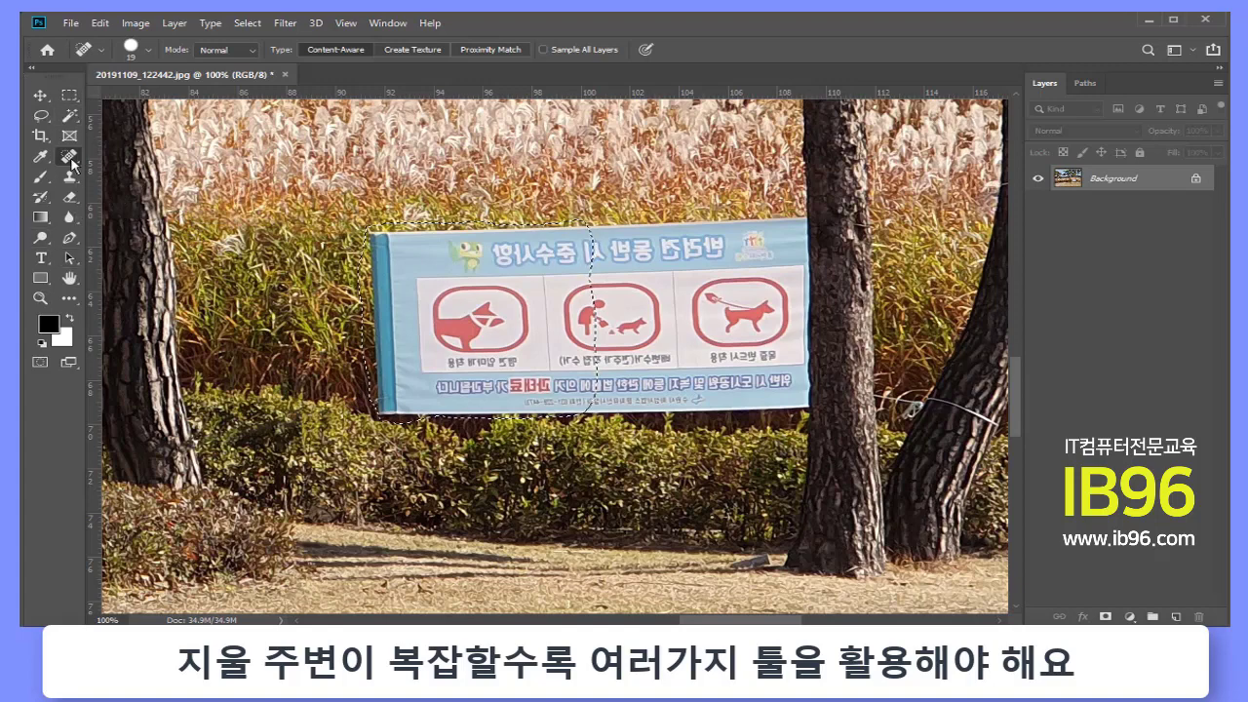
click(75, 159)
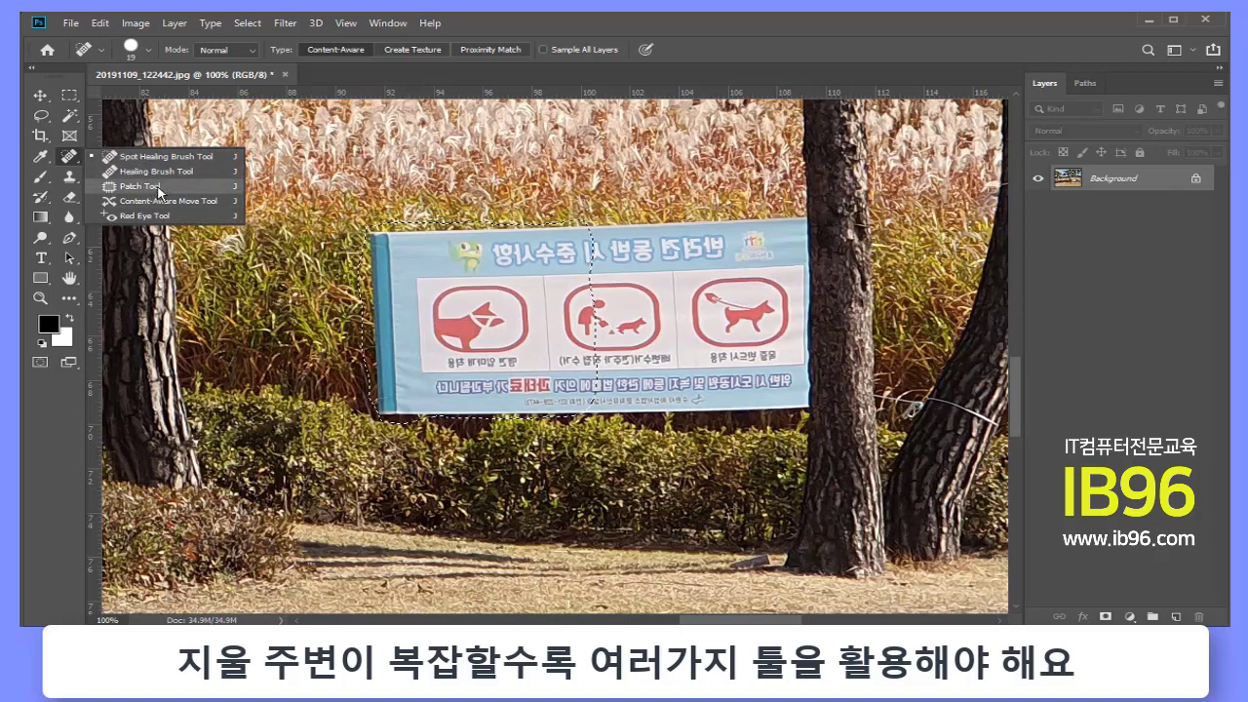
click(158, 188)
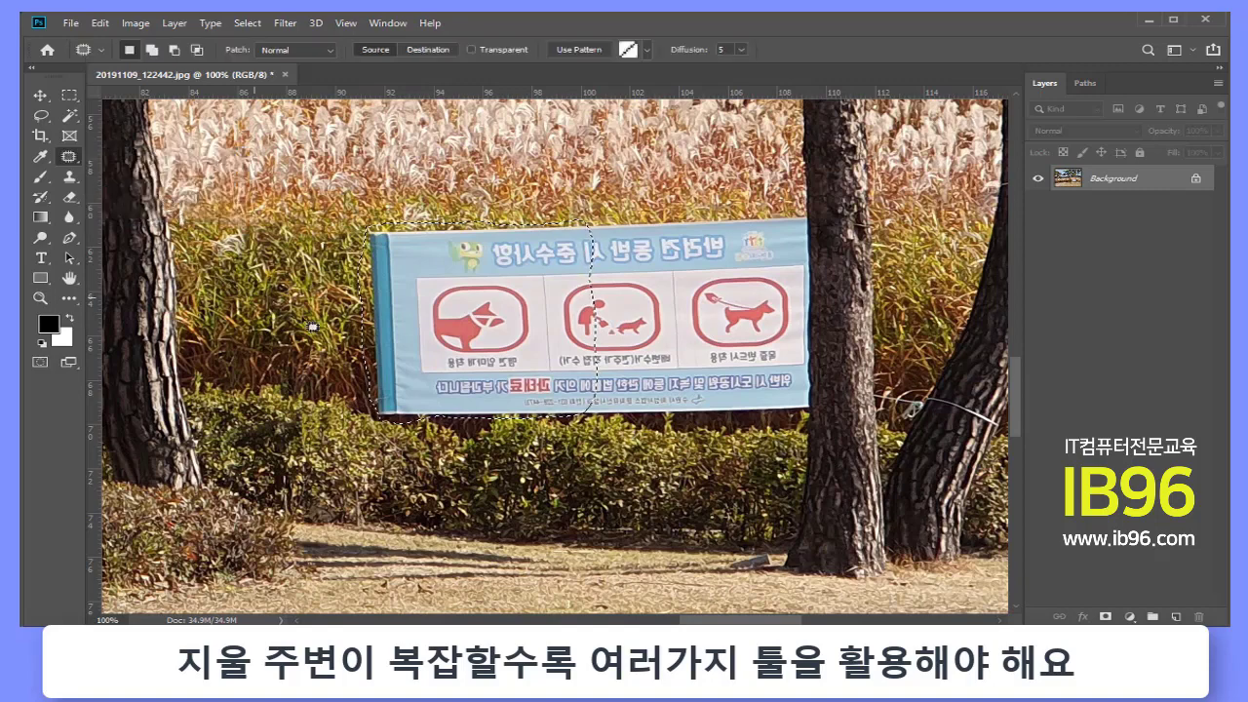
drag(504, 307, 308, 277)
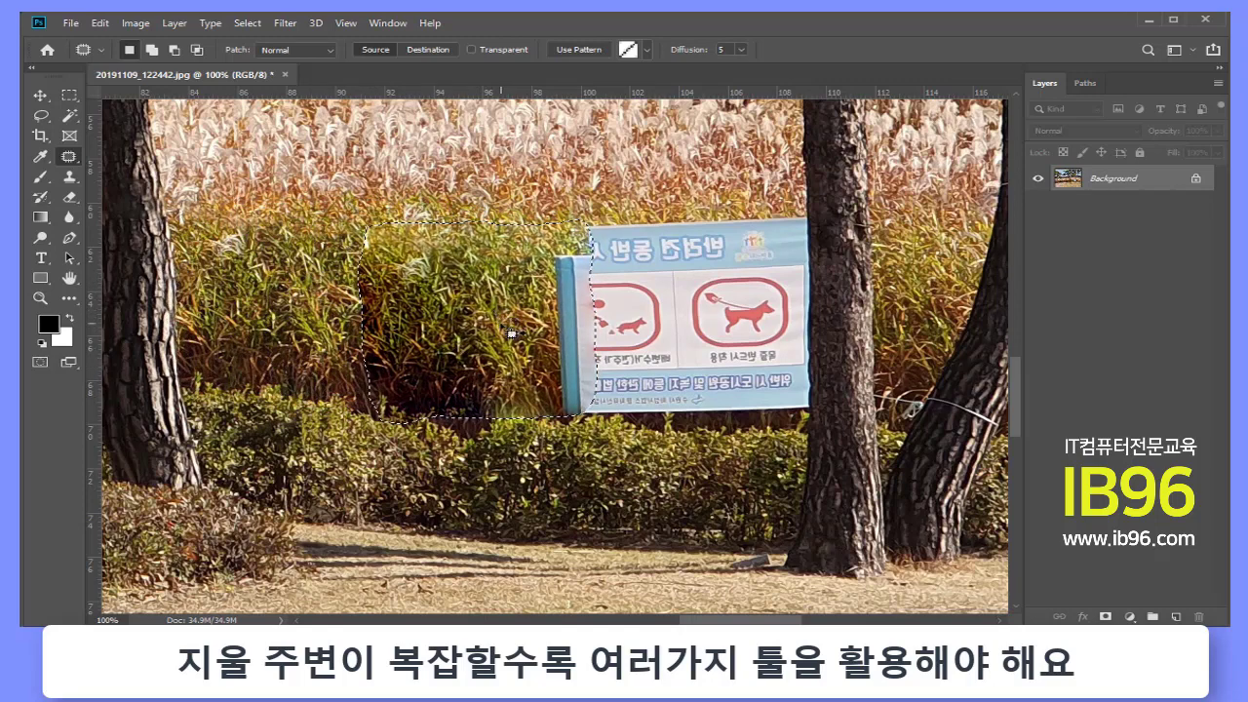
key(ctrl+z)
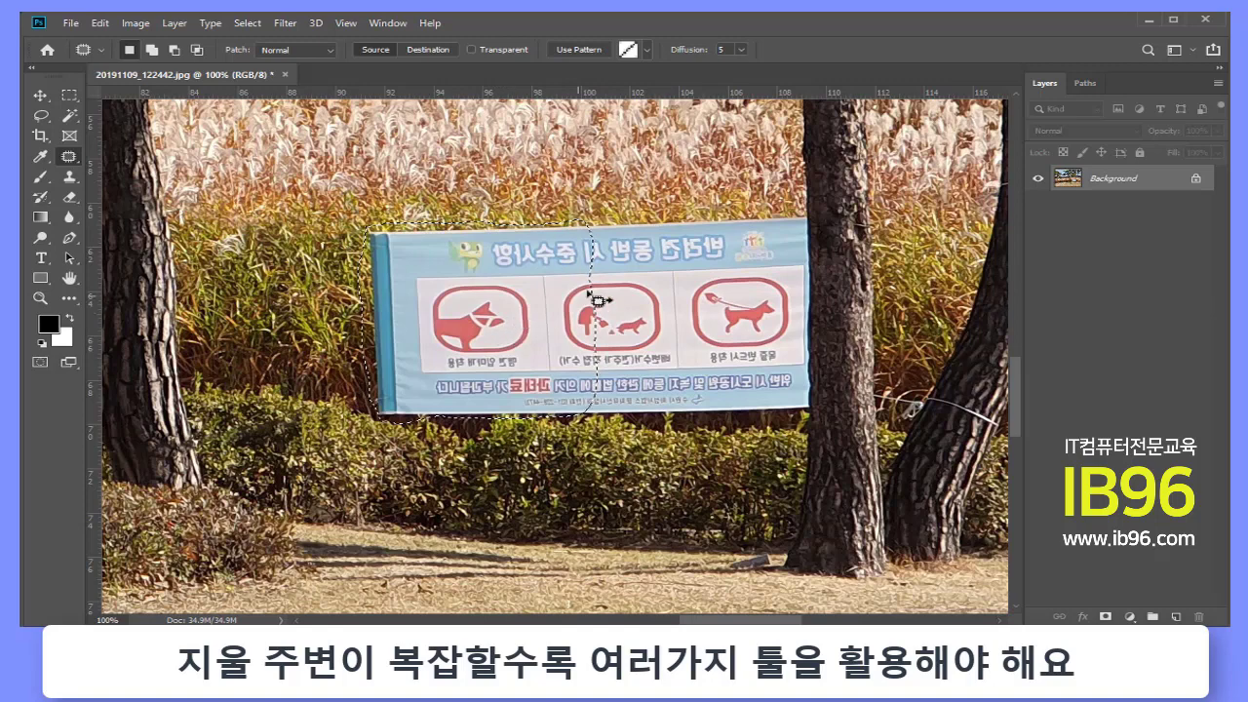
Subtract the right strip from the banner selection with the Lasso in Subtract mode
click(41, 115)
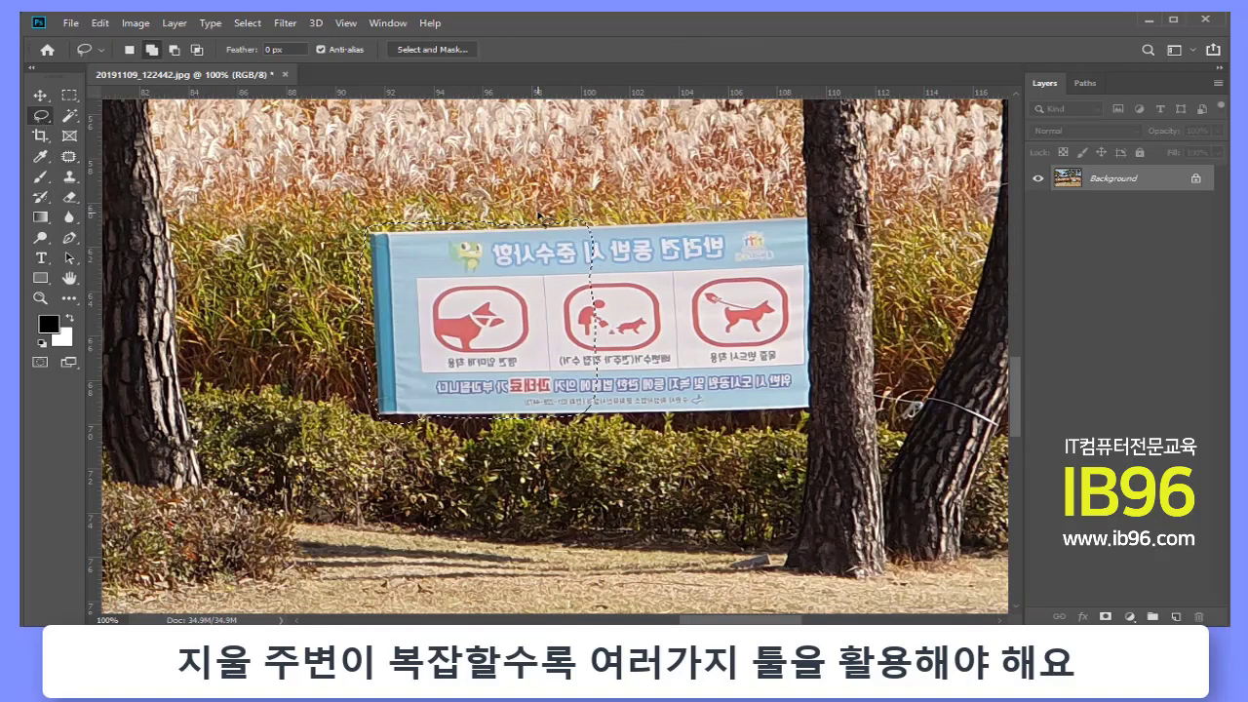
key(alt)
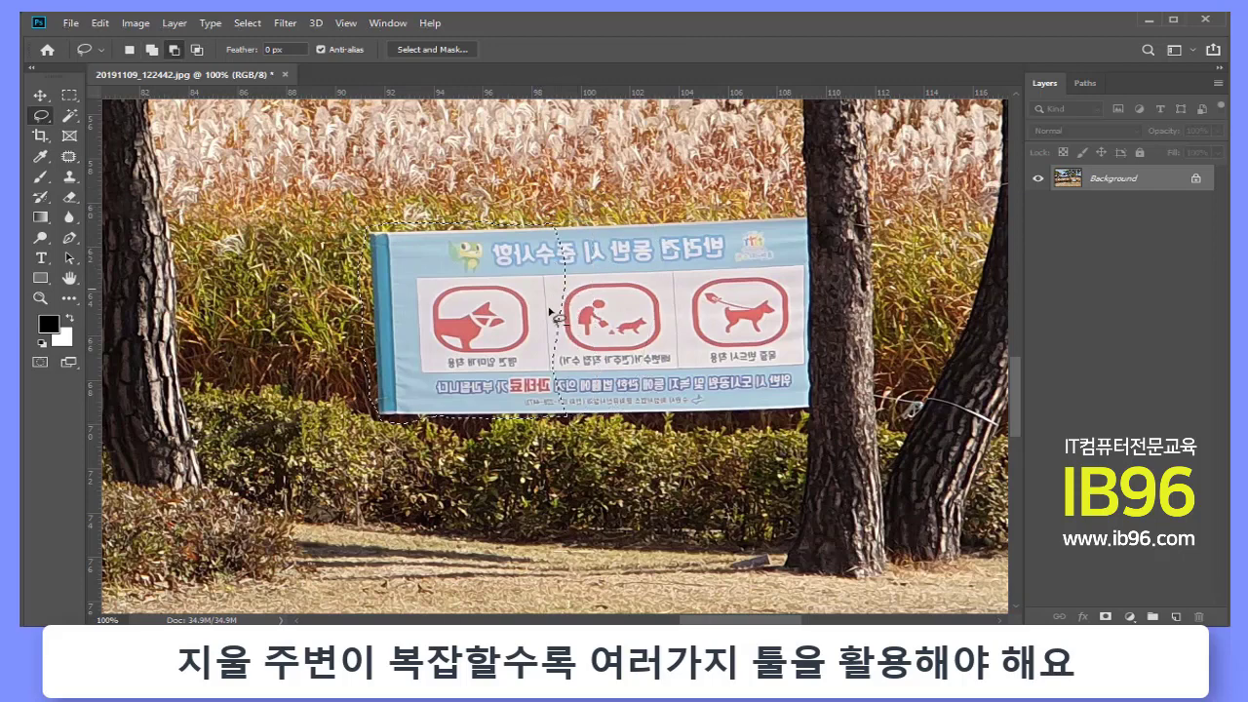
drag(596, 414, 563, 236)
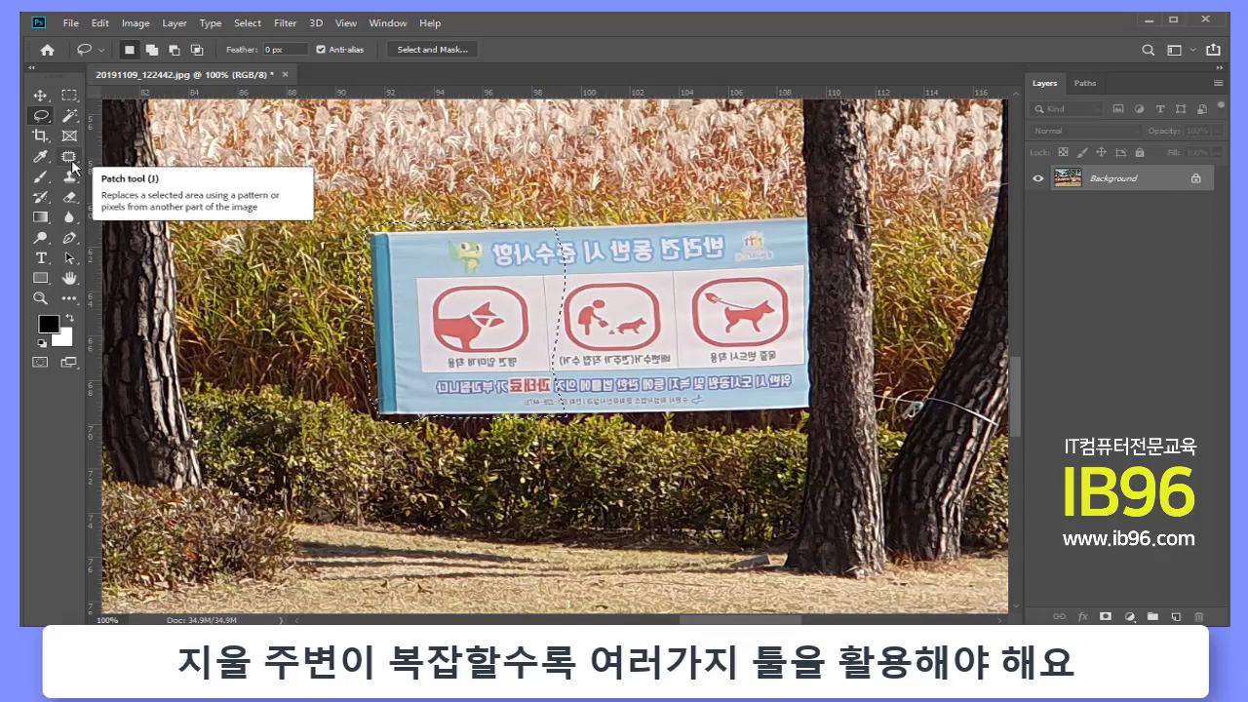
drag(70, 158, 143, 194)
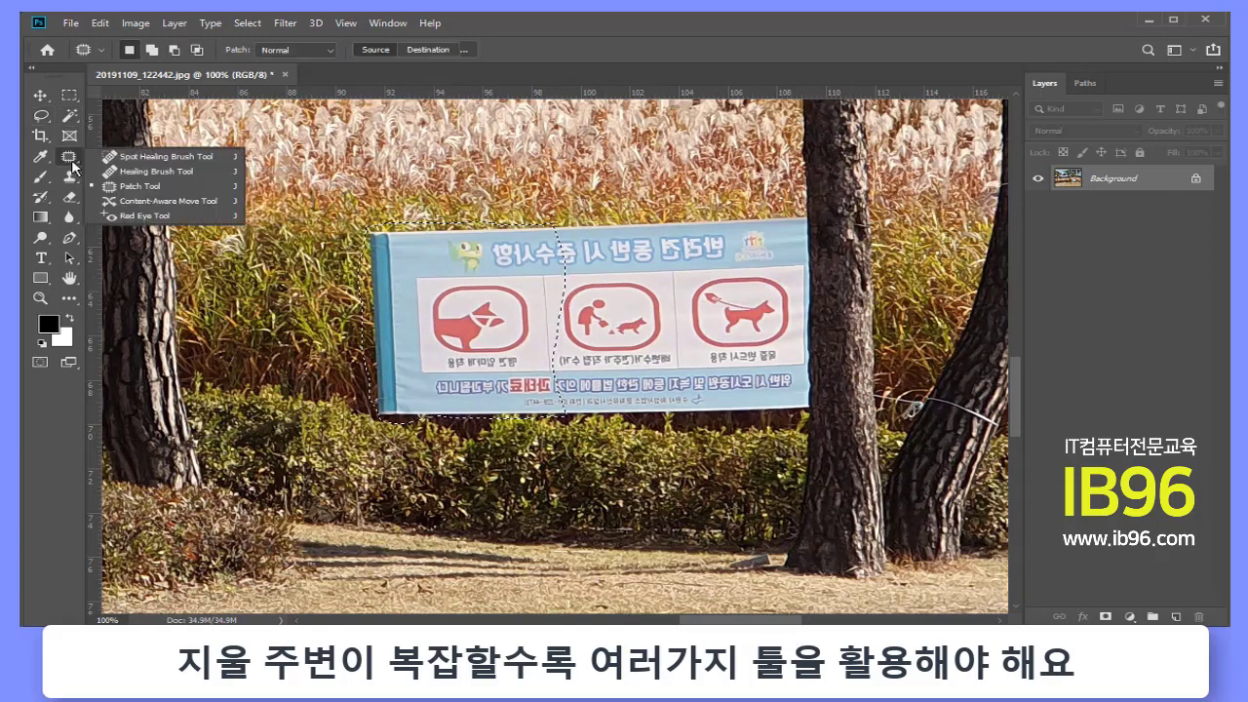
click(146, 191)
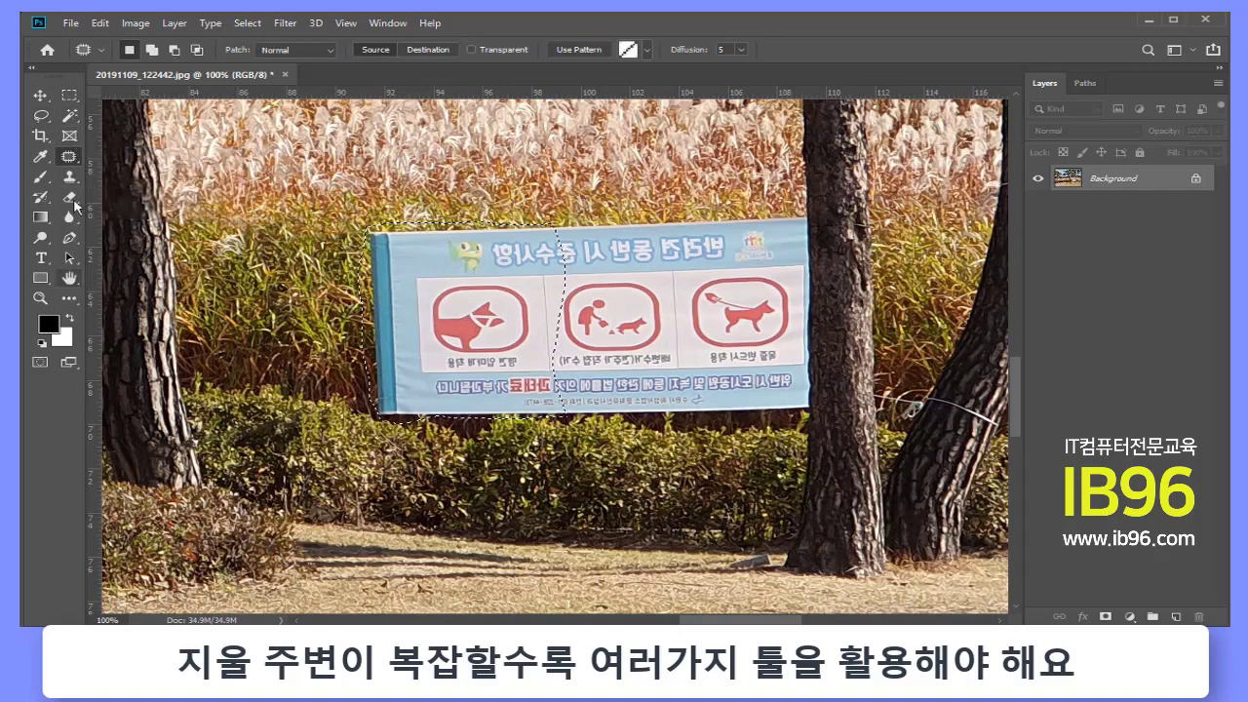
Open Edit Toolbar, scroll the tool list, and move 3D Material Drop to Extra Tools
click(71, 298)
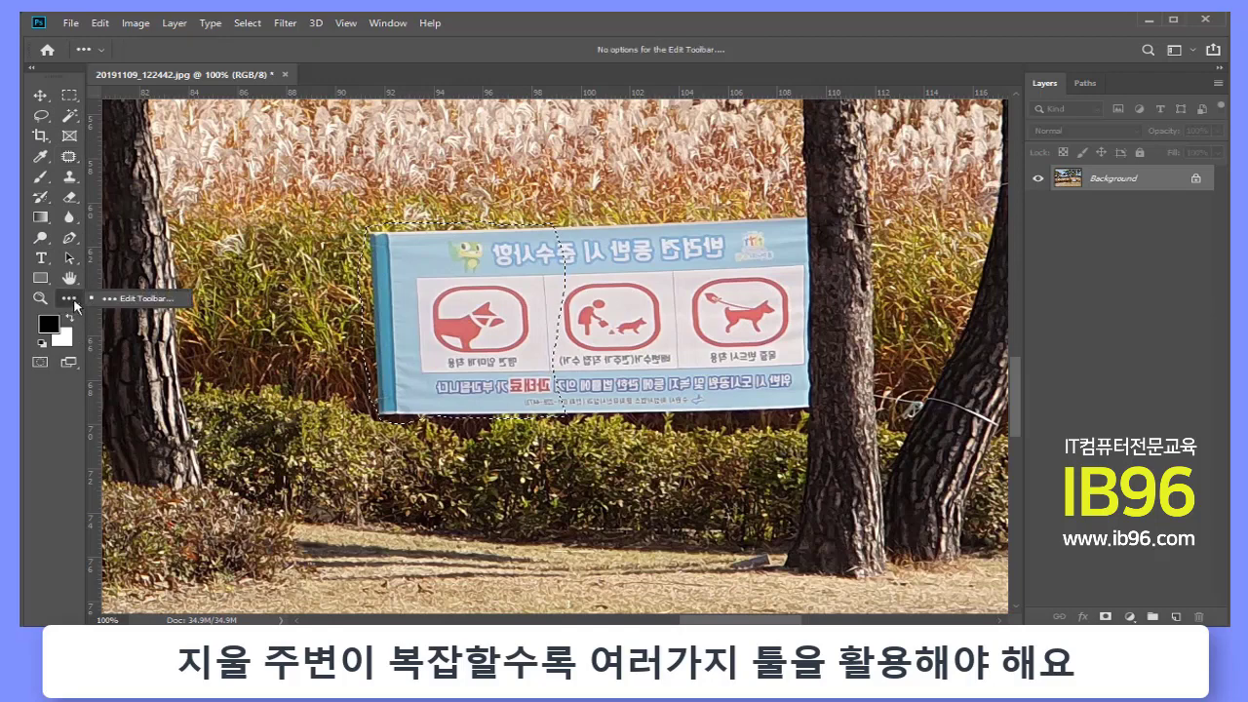
drag(72, 301, 139, 305)
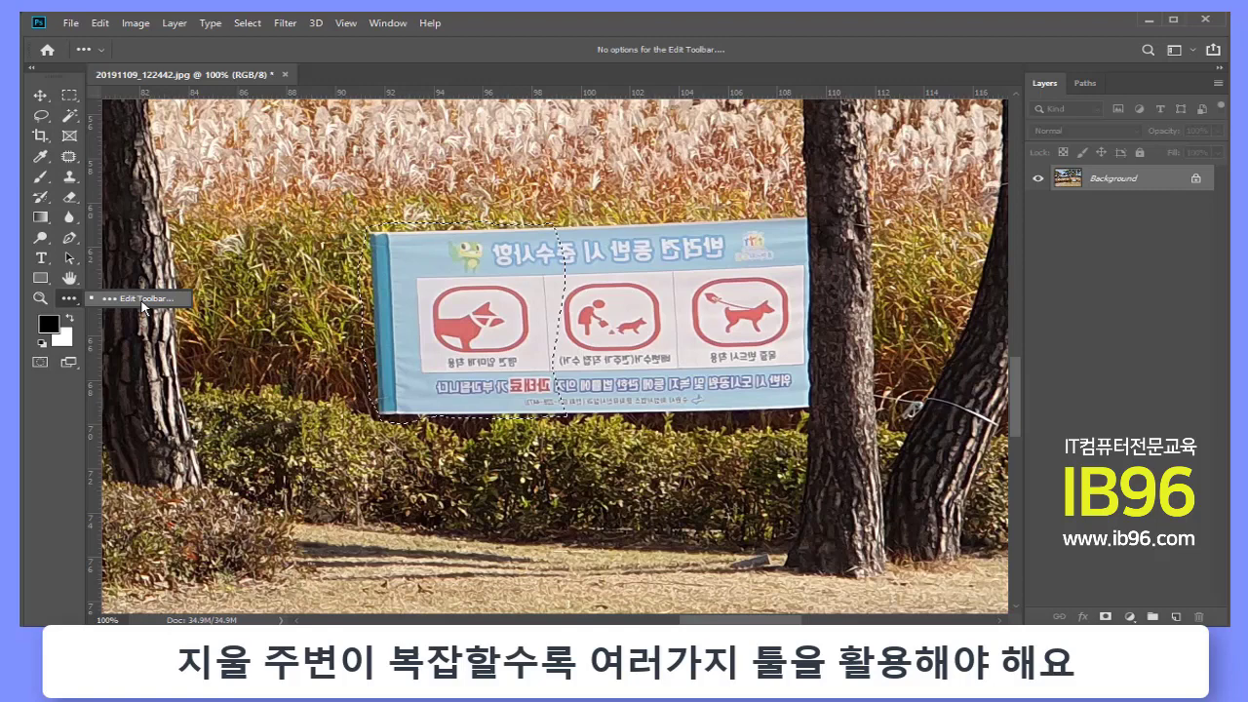
click(141, 306)
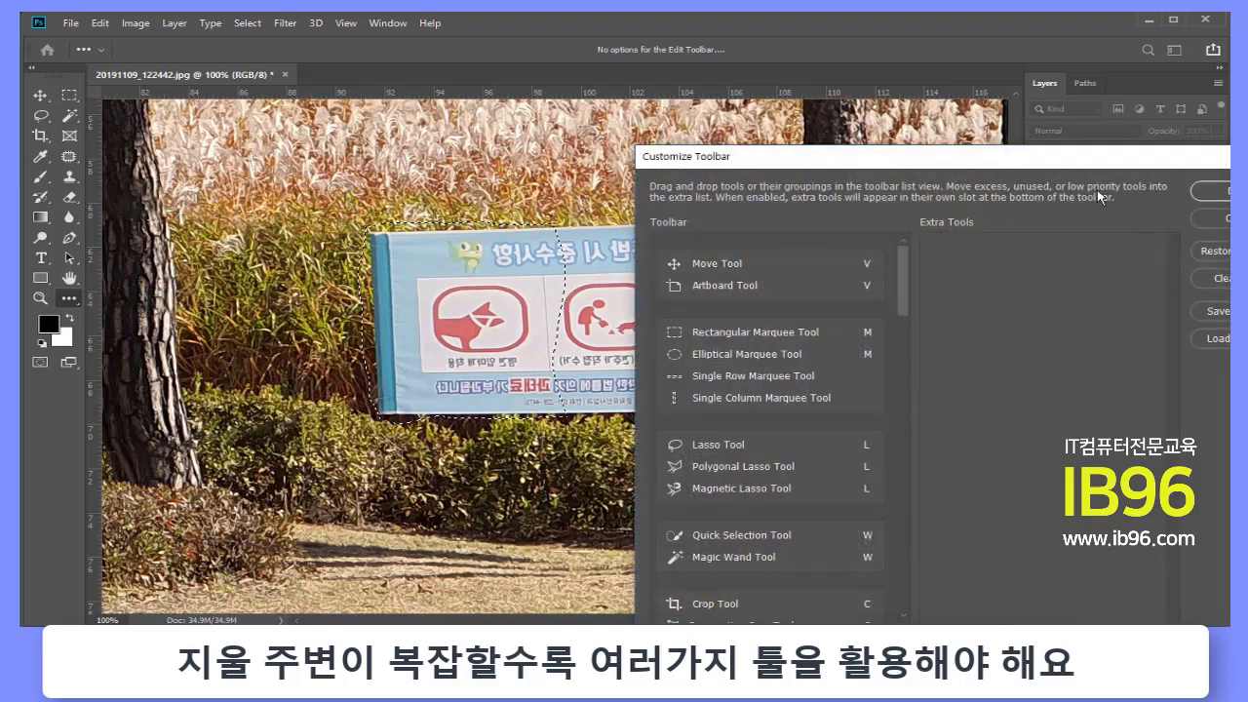
drag(1078, 160, 592, 62)
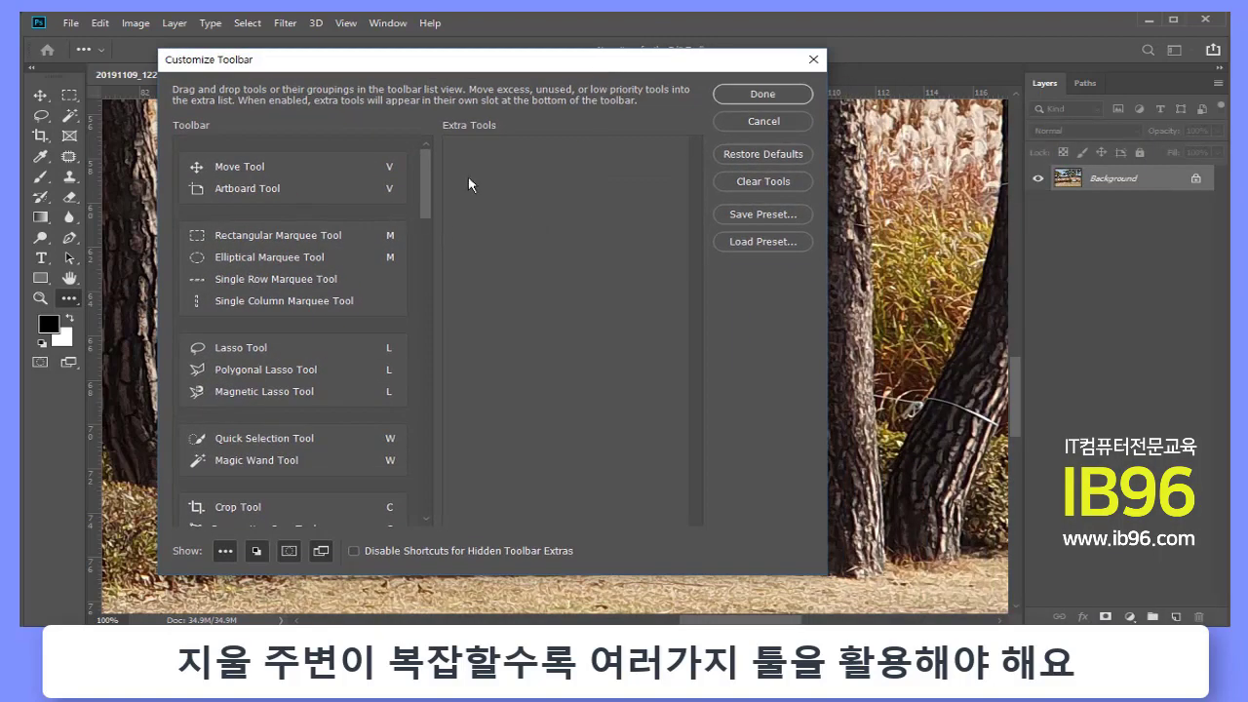
mouse_move(426, 175)
mouse_down()
mouse_move(424, 484)
mouse_move(410, 191)
mouse_up()
scroll(390, 253, down, 8)
scroll(319, 350, down, 4)
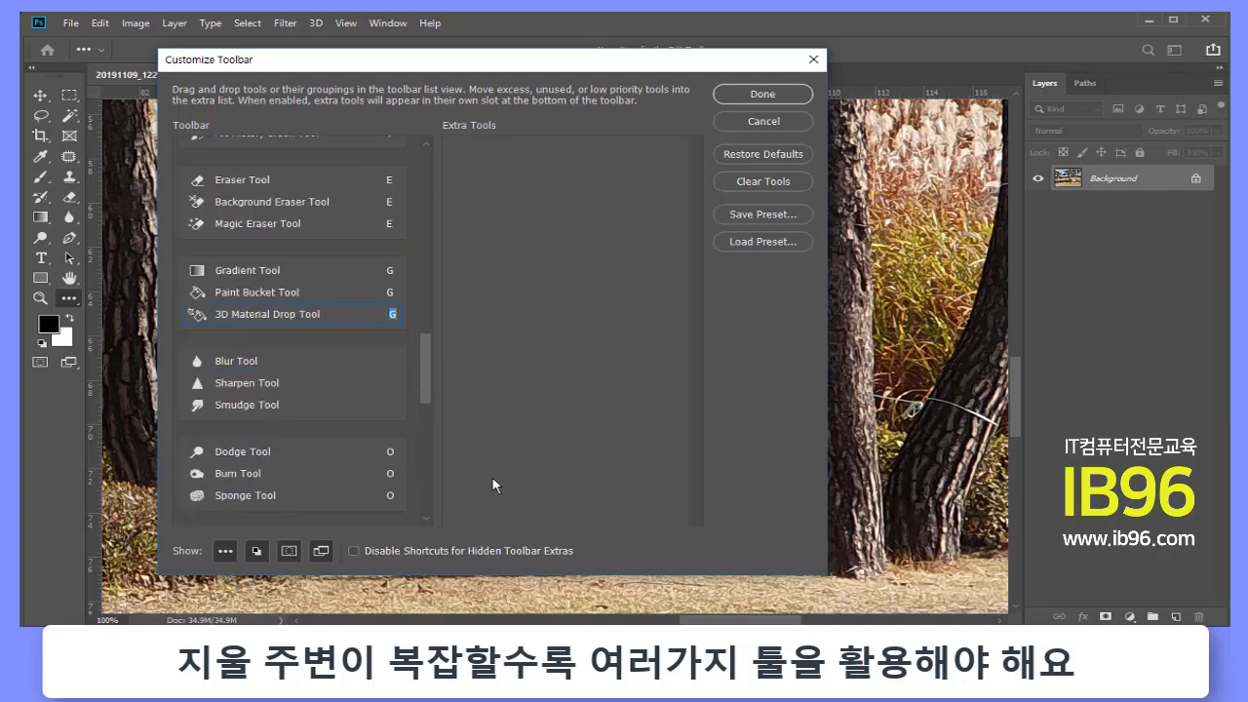
mouse_move(348, 313)
mouse_down()
mouse_move(617, 258)
mouse_move(343, 320)
mouse_up()
Close Customize Toolbar, select the Patch Tool, and drag the selection onto grass at the left
click(790, 127)
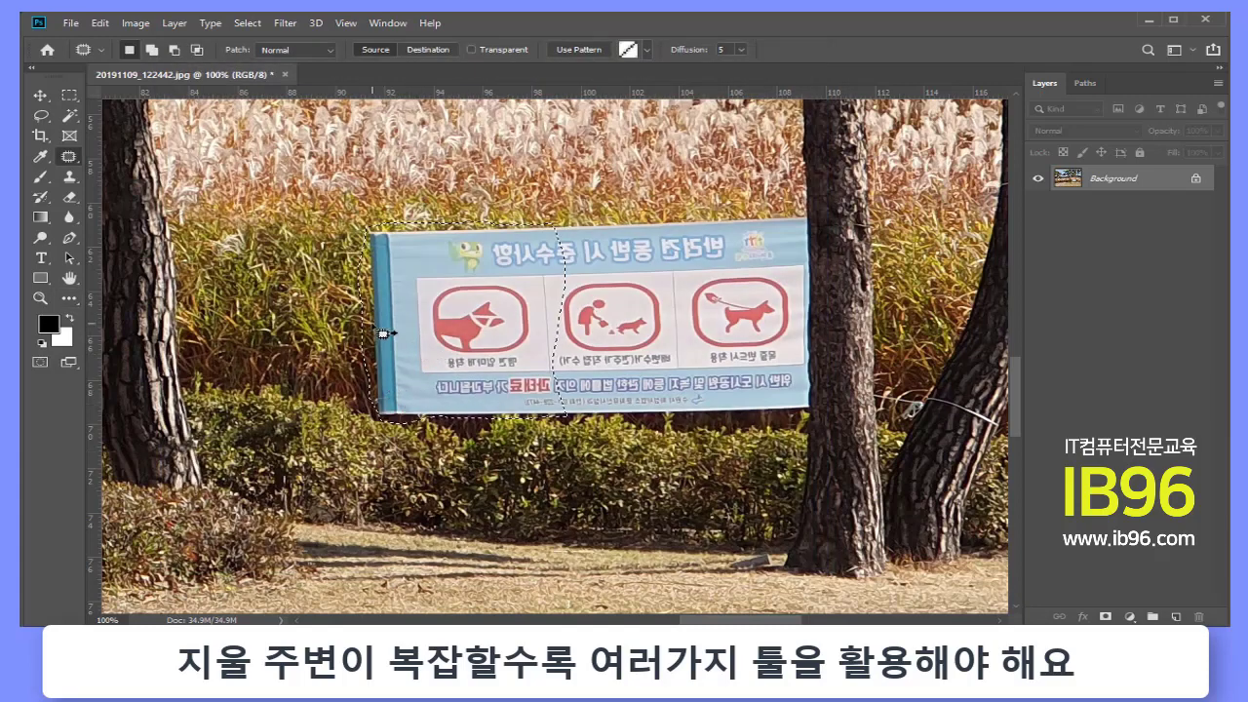
right_click(68, 157)
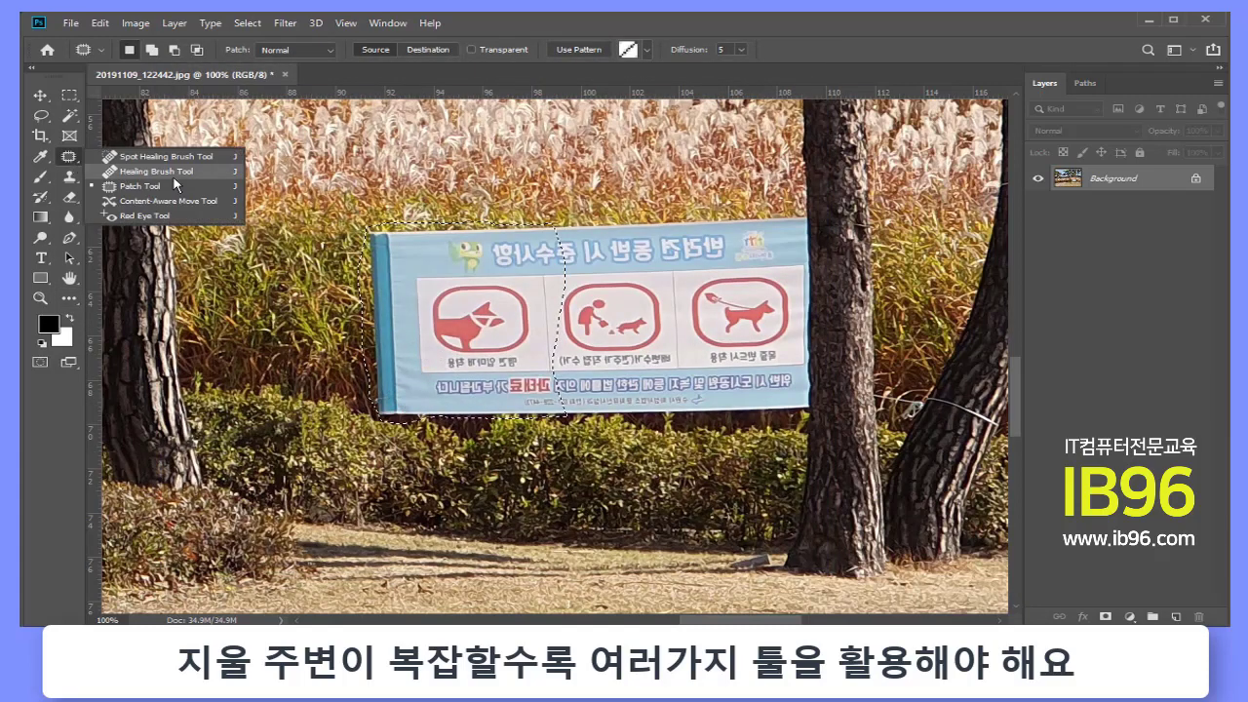
click(161, 186)
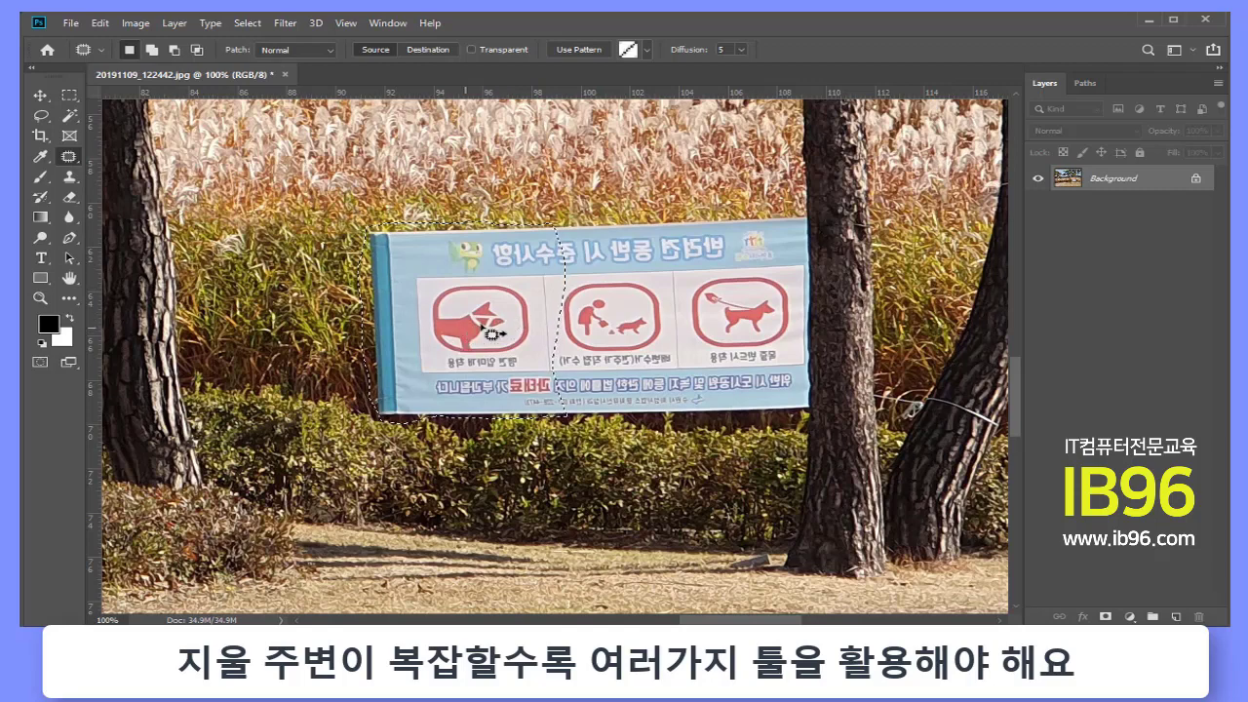
drag(548, 319, 345, 302)
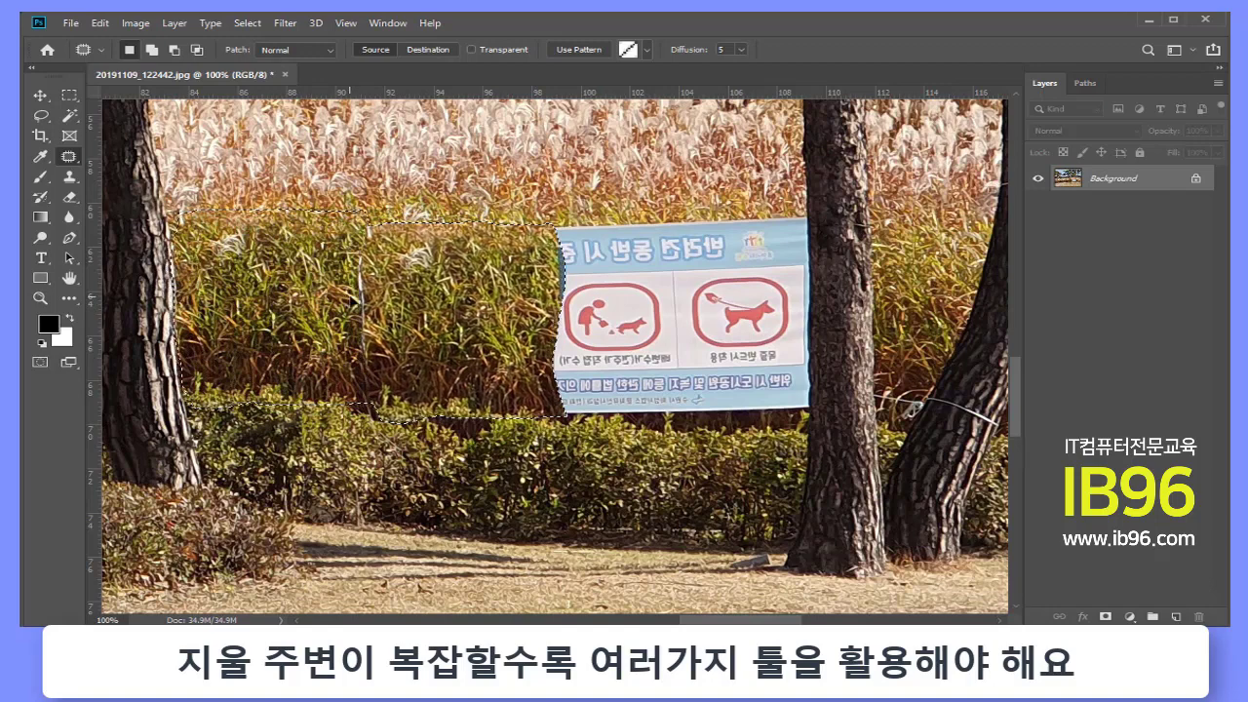
drag(345, 302, 532, 339)
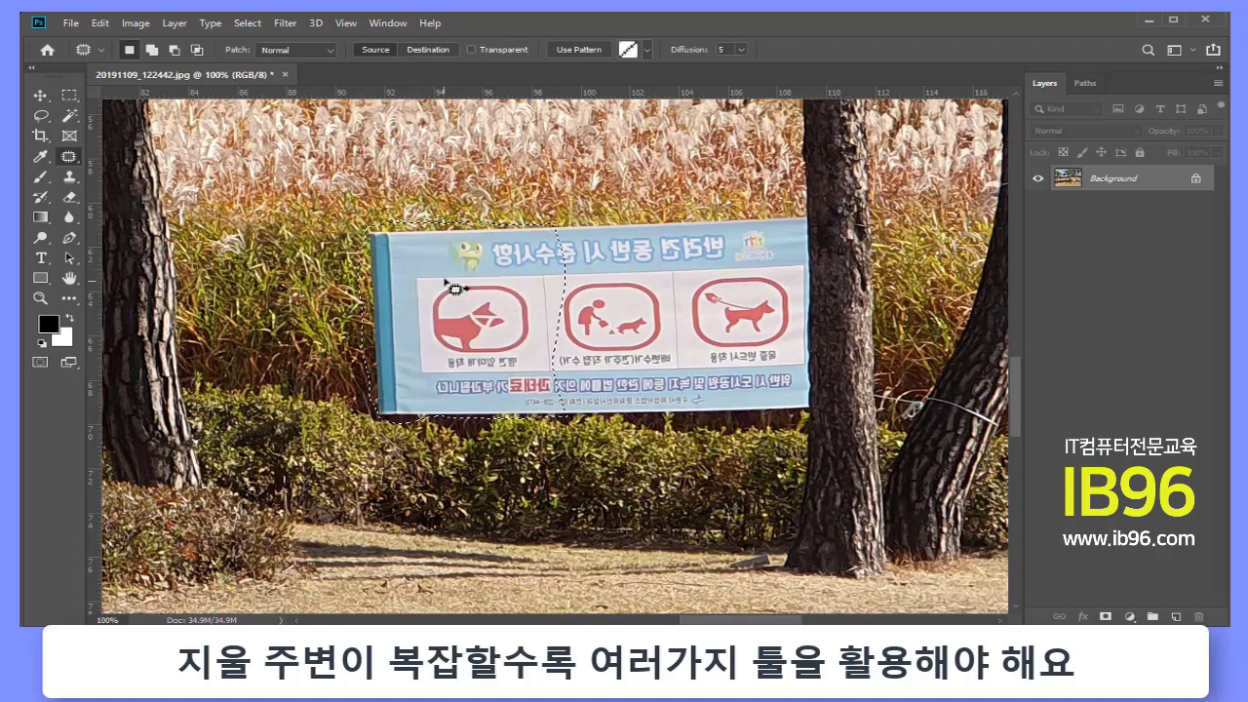
Try a Destination-mode patch, cancel it, and patch the banner's left part with neighbouring grass
click(426, 51)
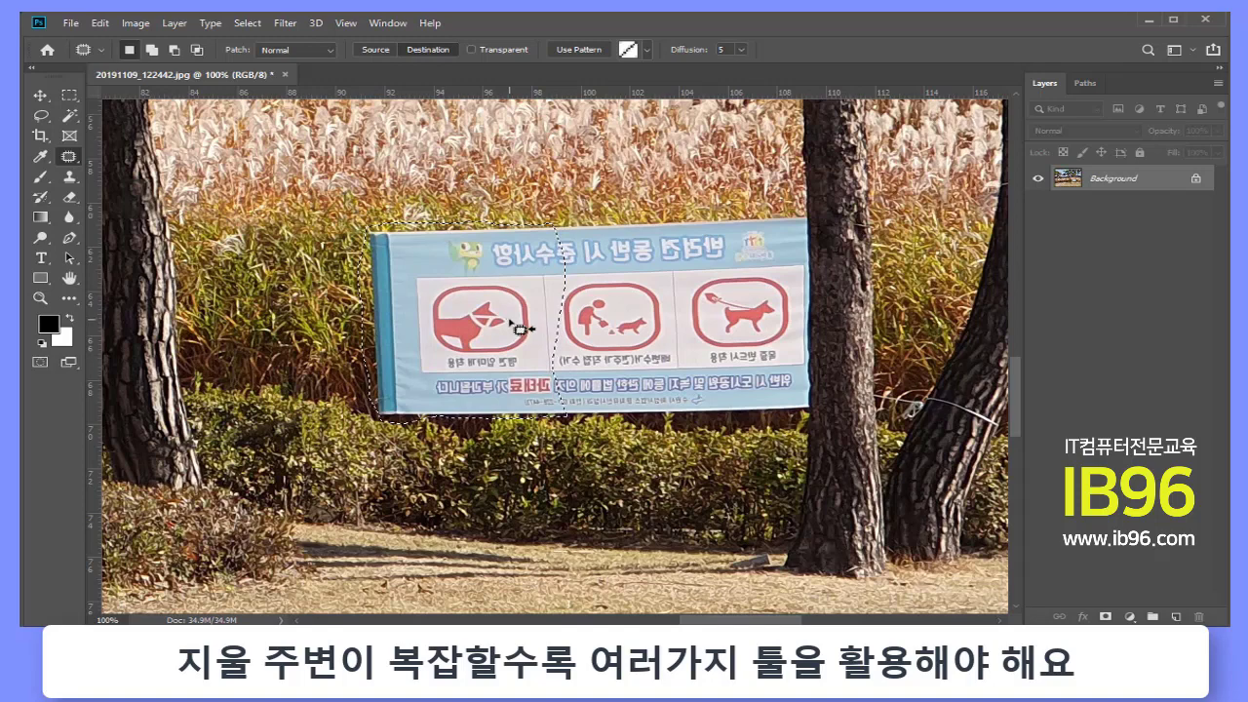
drag(517, 329, 307, 301)
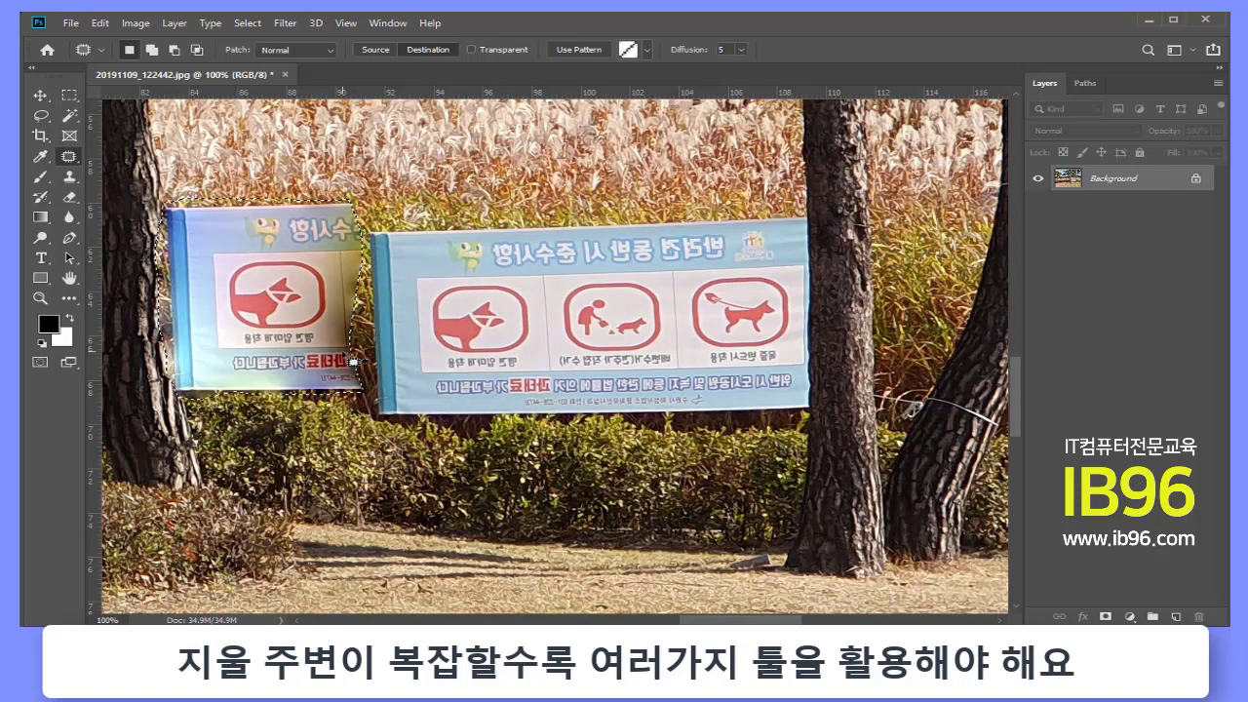
key(Escape)
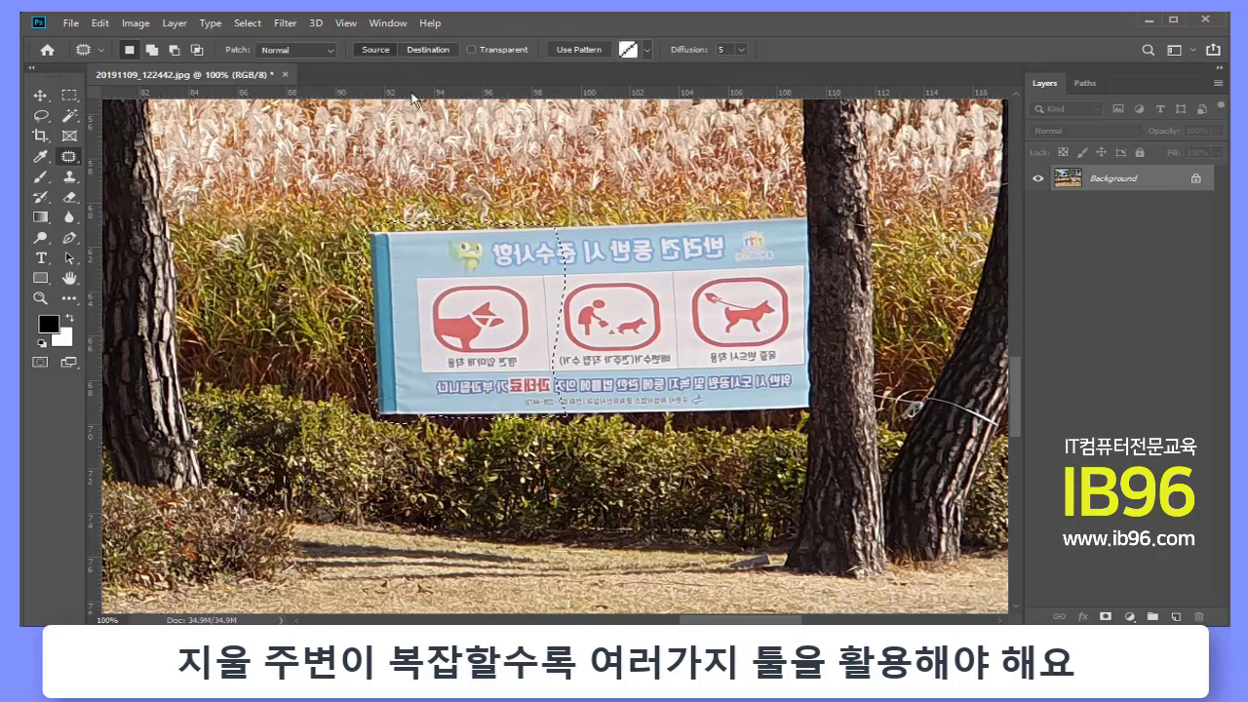
drag(531, 322, 326, 297)
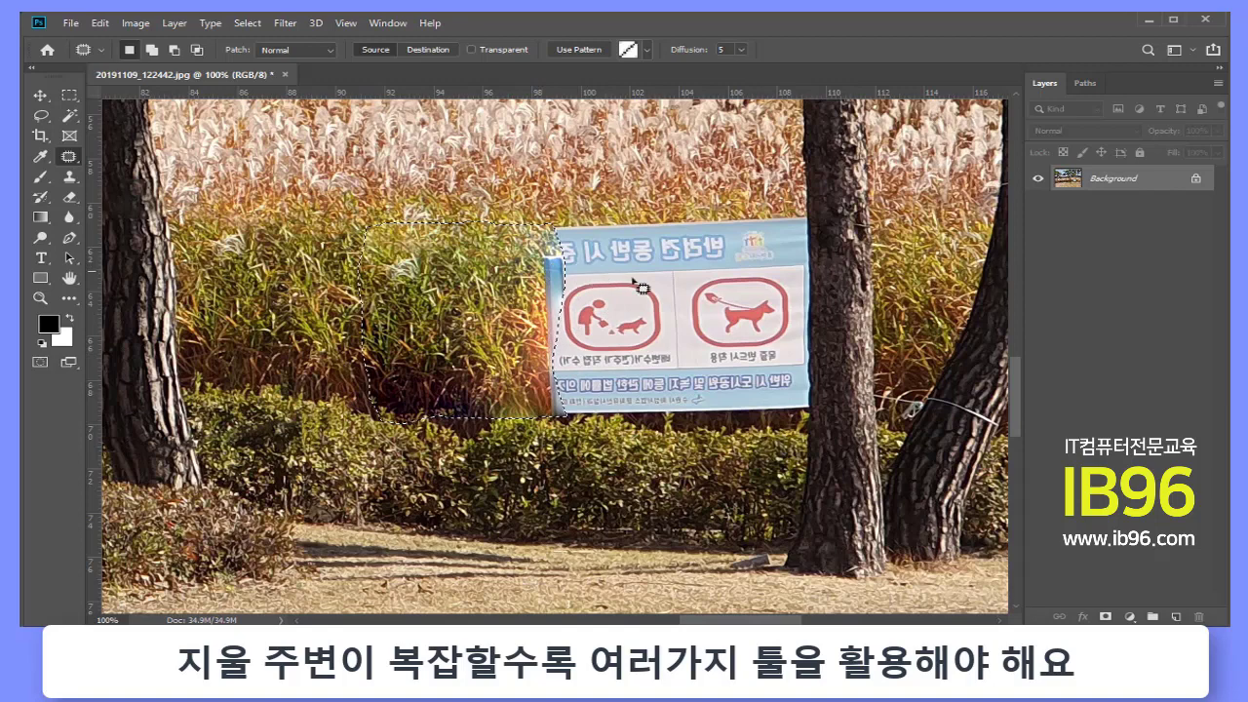
drag(640, 287, 561, 283)
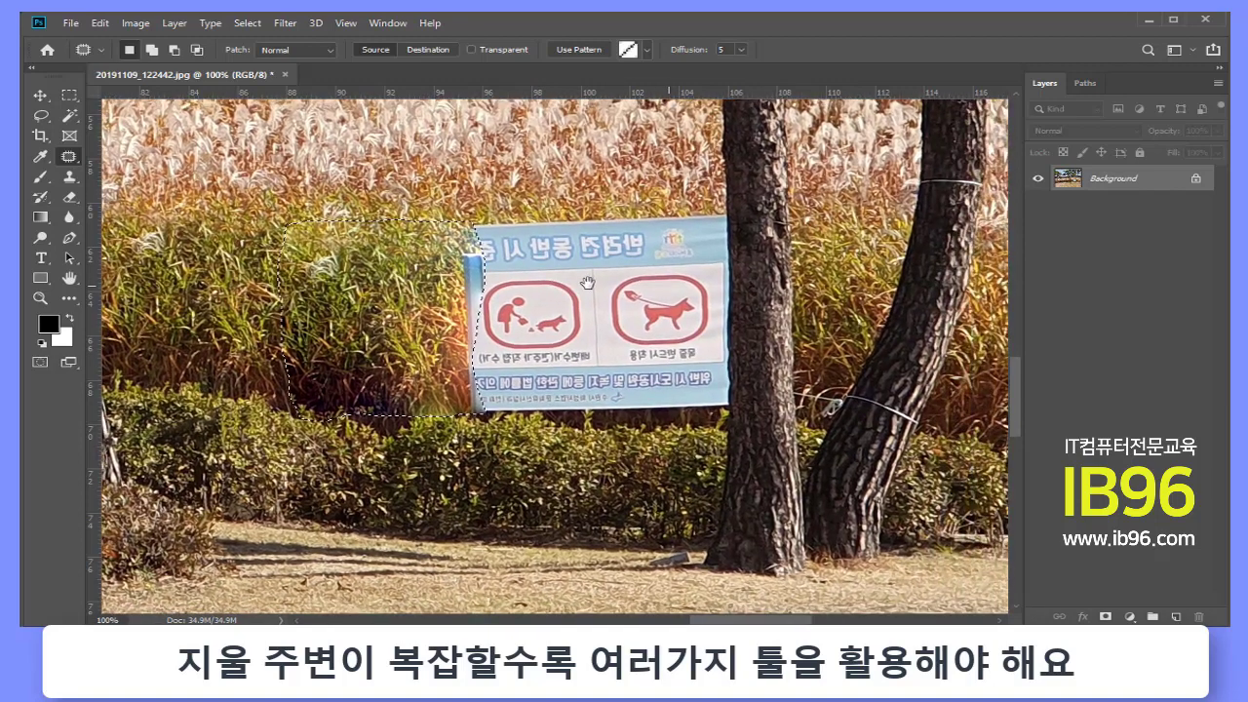
Lasso the banner's middle section and patch it with grass from the left
click(43, 114)
click(428, 265)
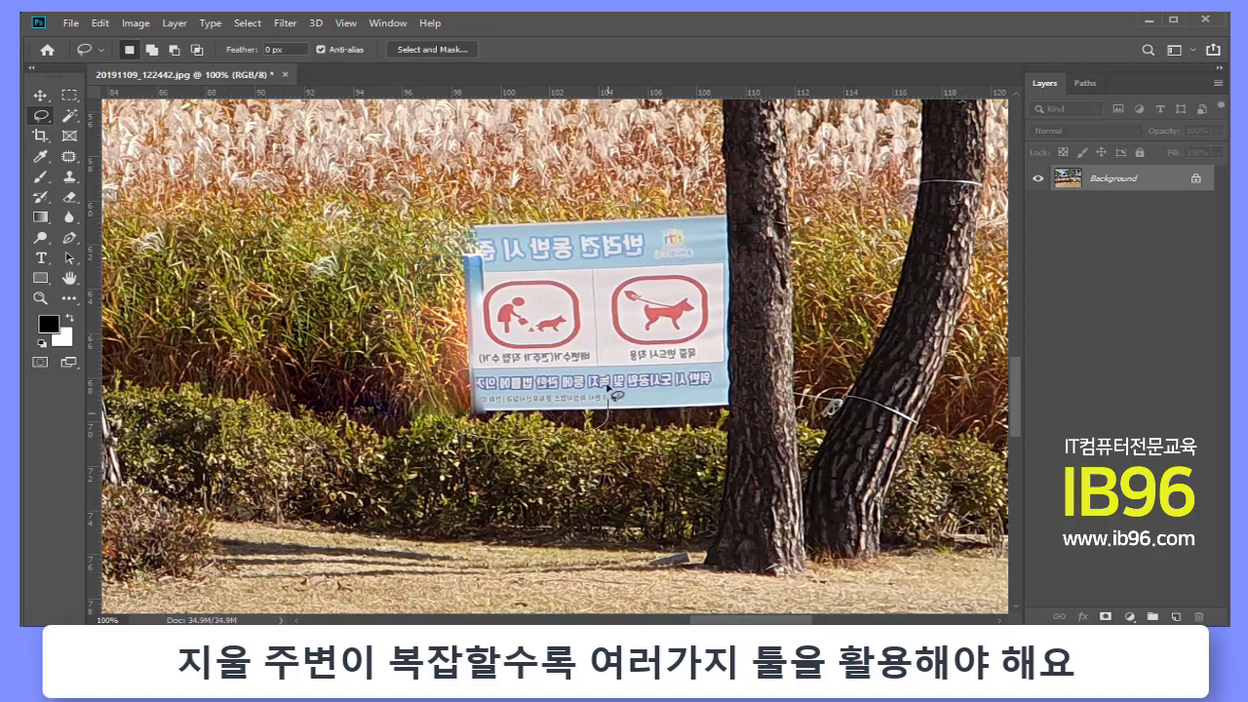
drag(612, 394, 459, 184)
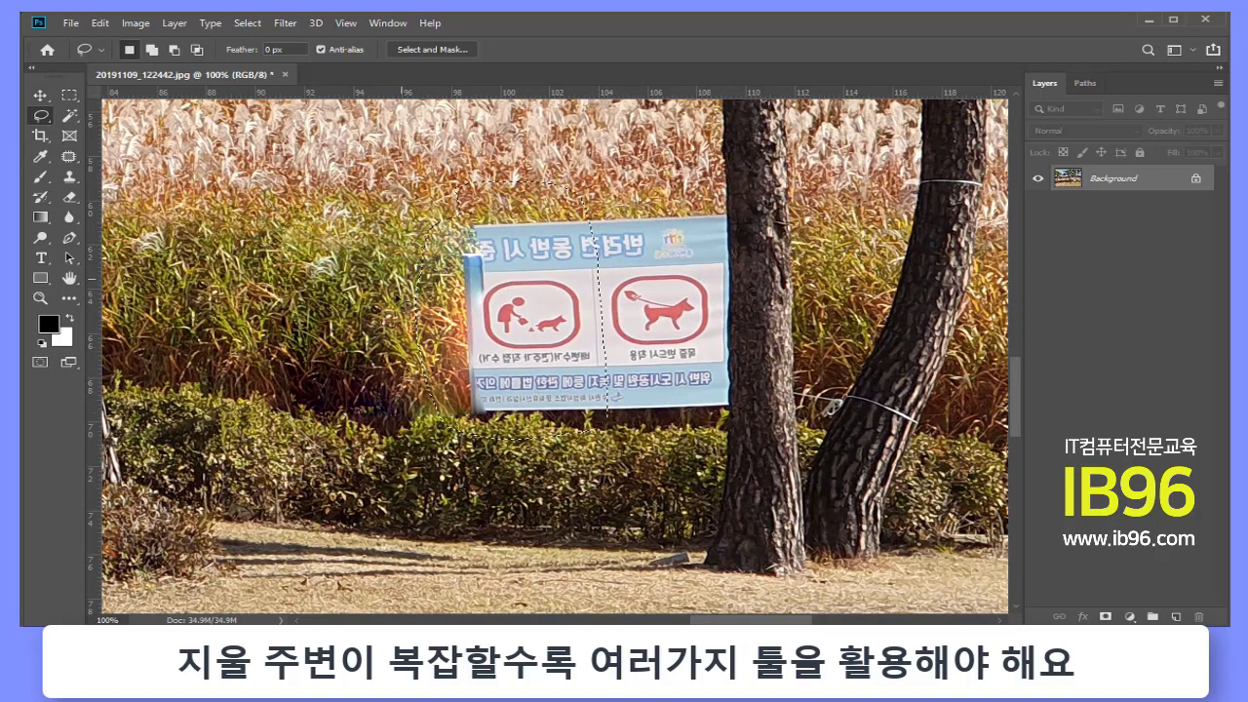
scroll(458, 185, left, 4)
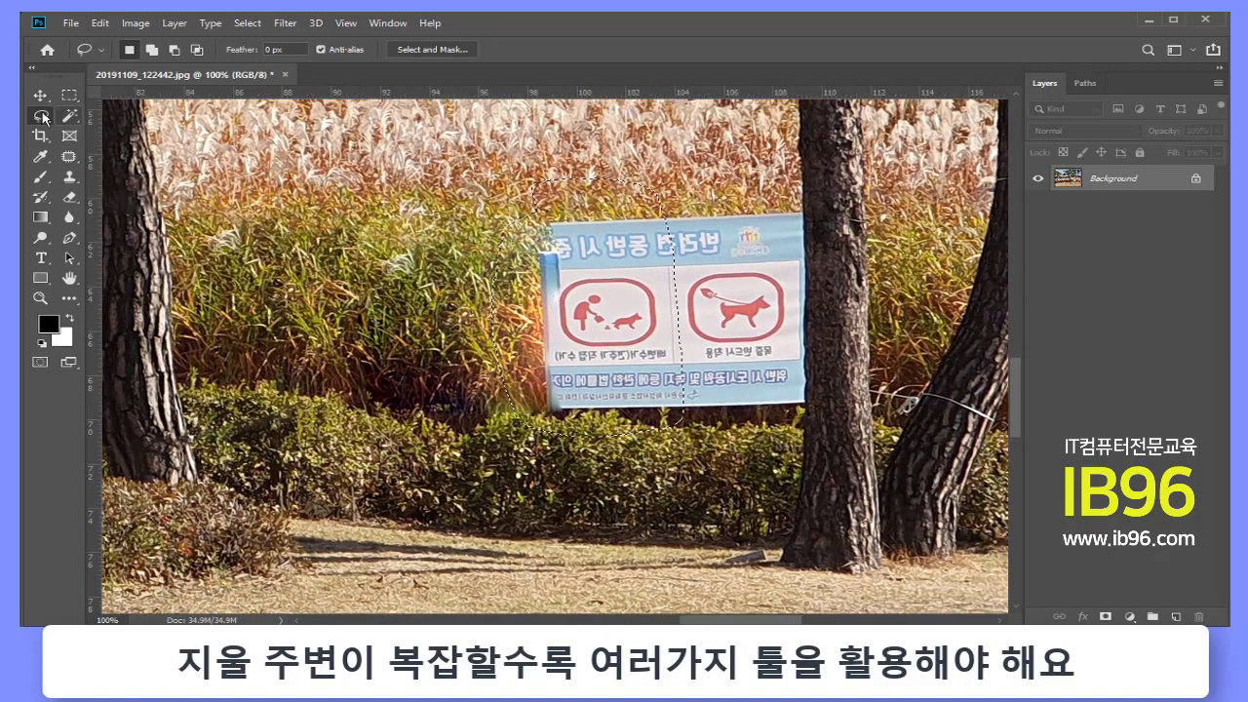
click(68, 156)
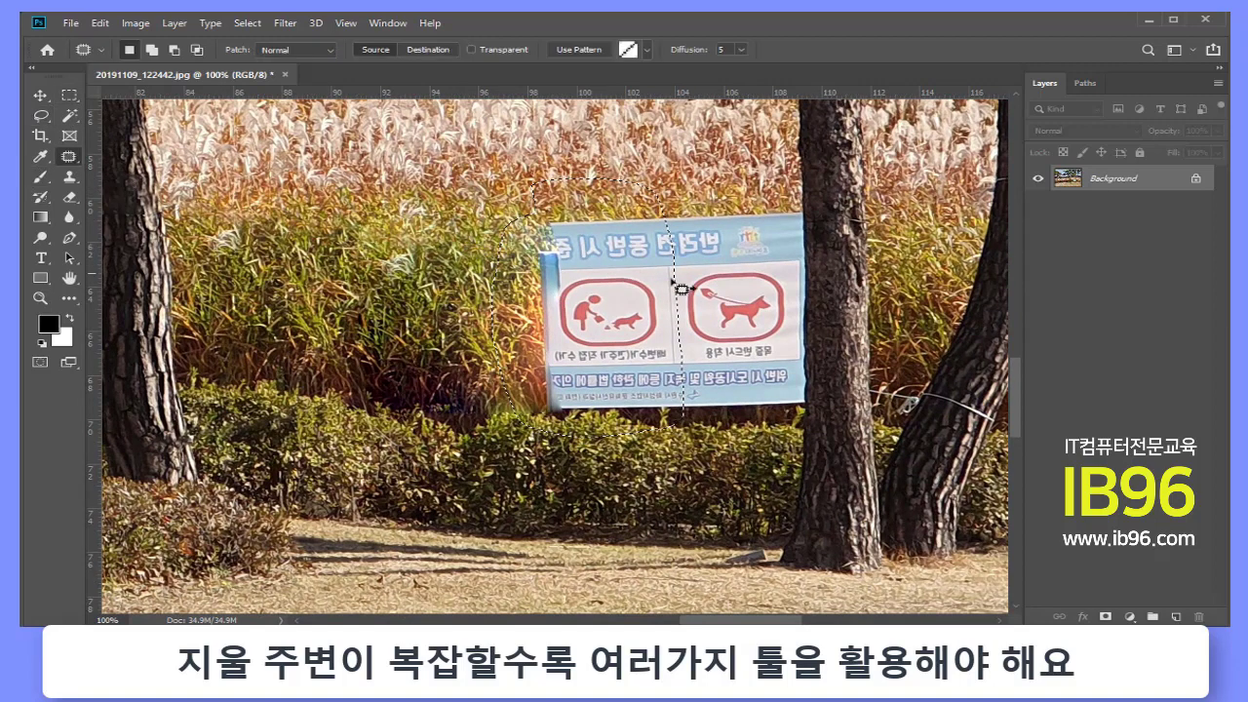
mouse_move(679, 288)
mouse_down()
mouse_move(419, 285)
mouse_move(361, 304)
mouse_up()
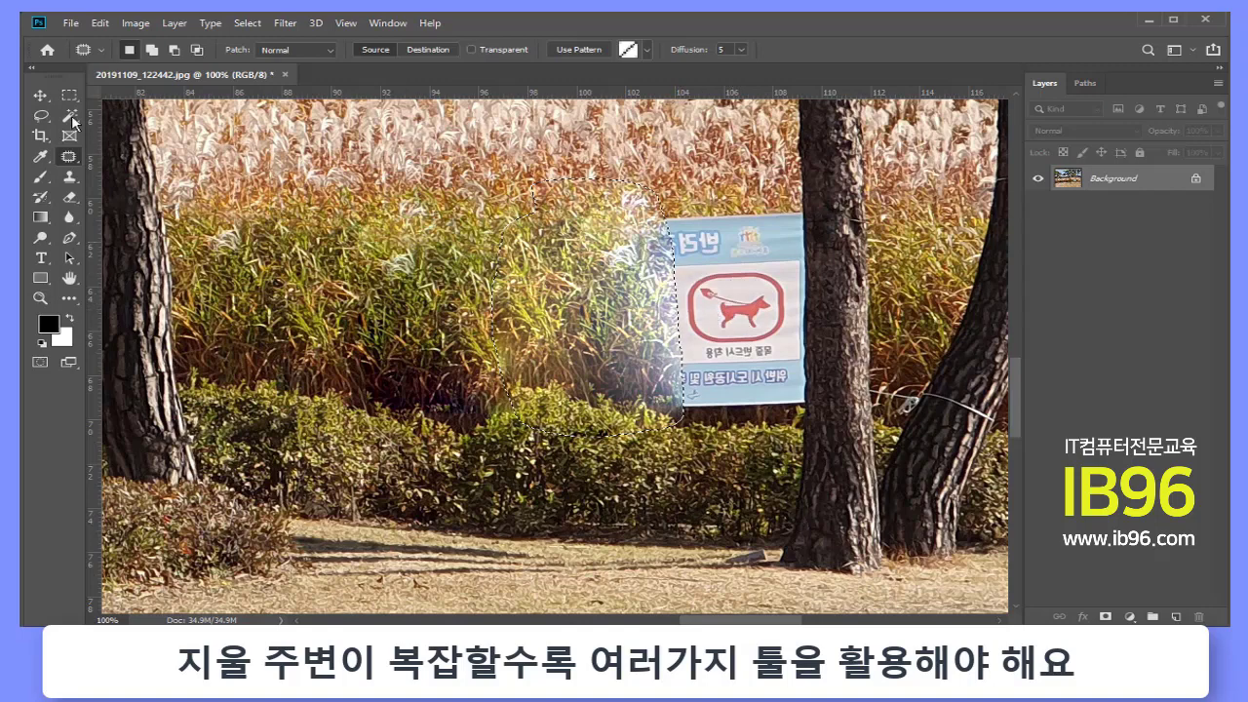
Lasso the banner's remaining right panel up along the tree trunk
click(40, 115)
click(770, 210)
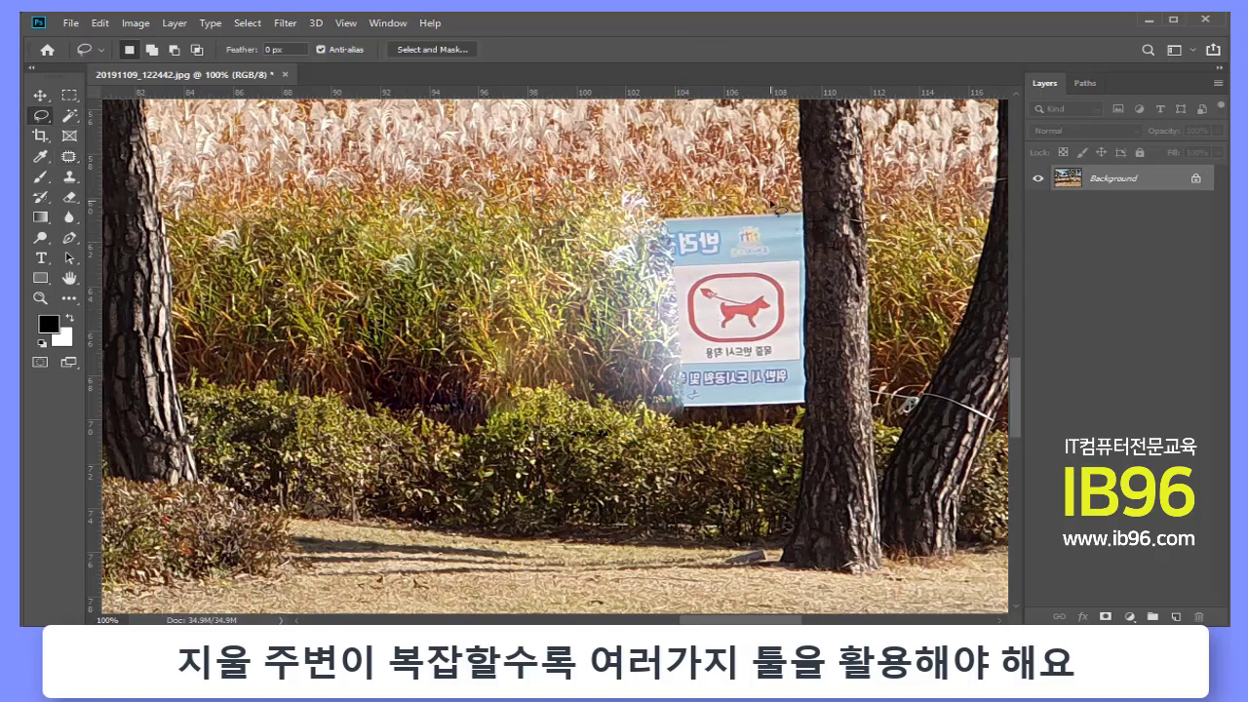
drag(605, 251, 609, 324)
mouse_move(696, 417)
mouse_down()
mouse_move(786, 415)
mouse_move(813, 343)
mouse_up()
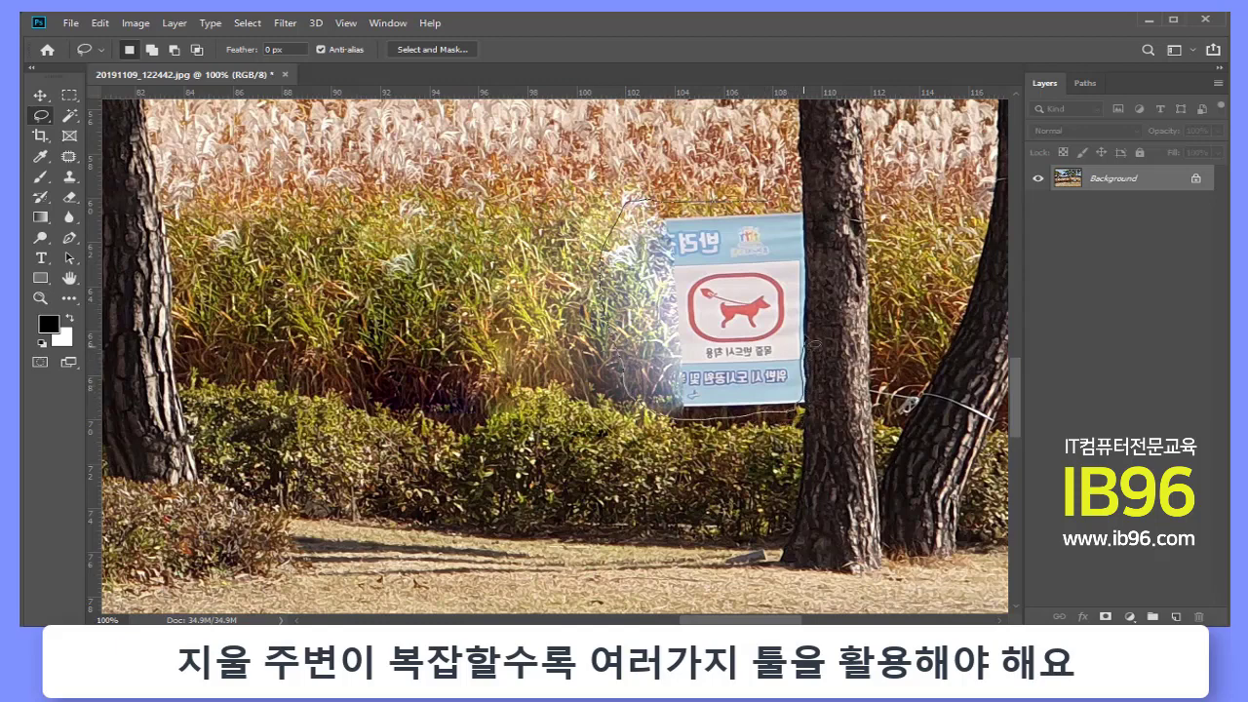
drag(810, 272, 802, 205)
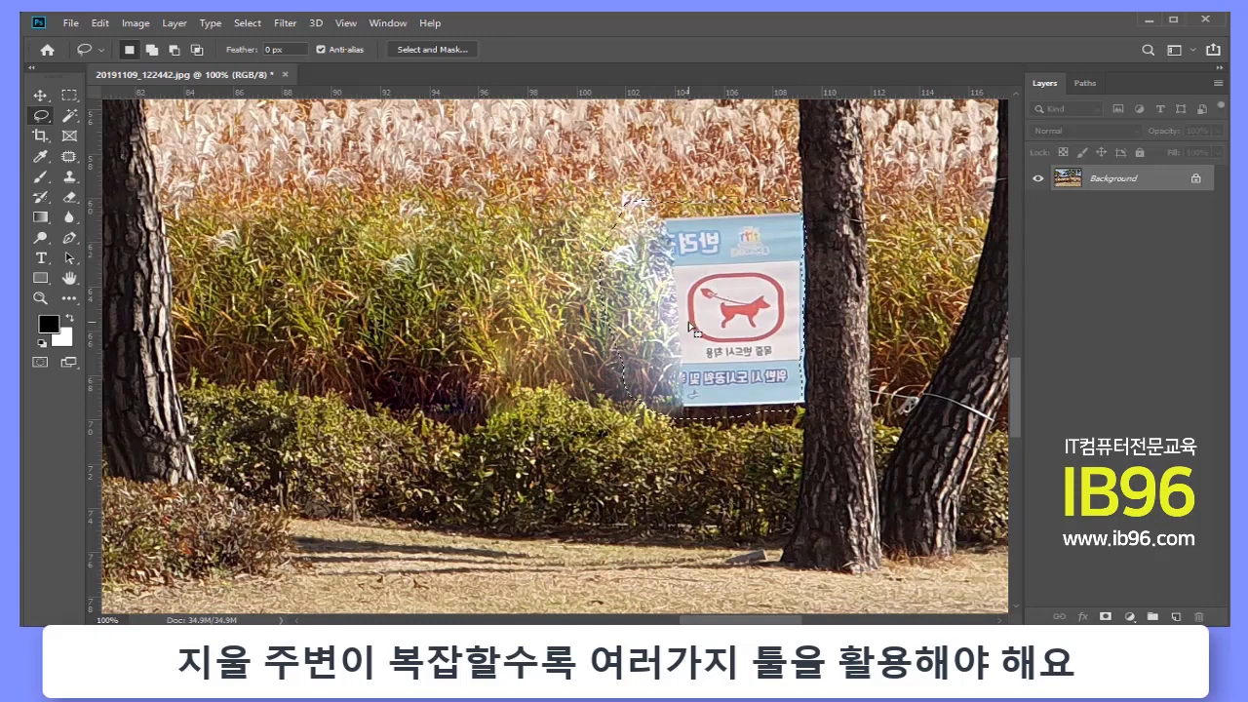
Patch the selection with grass from the left, undo and redo it via Edit, then deselect
click(68, 156)
drag(702, 312, 332, 312)
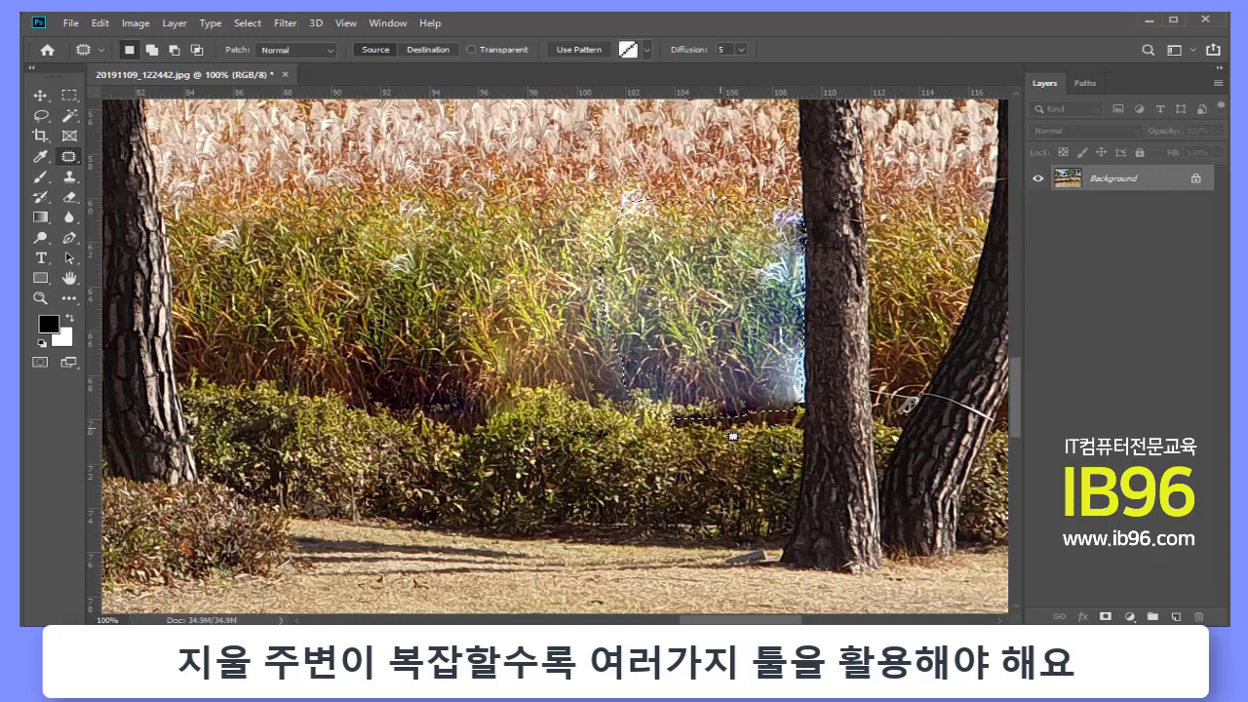
key(ctrl+z)
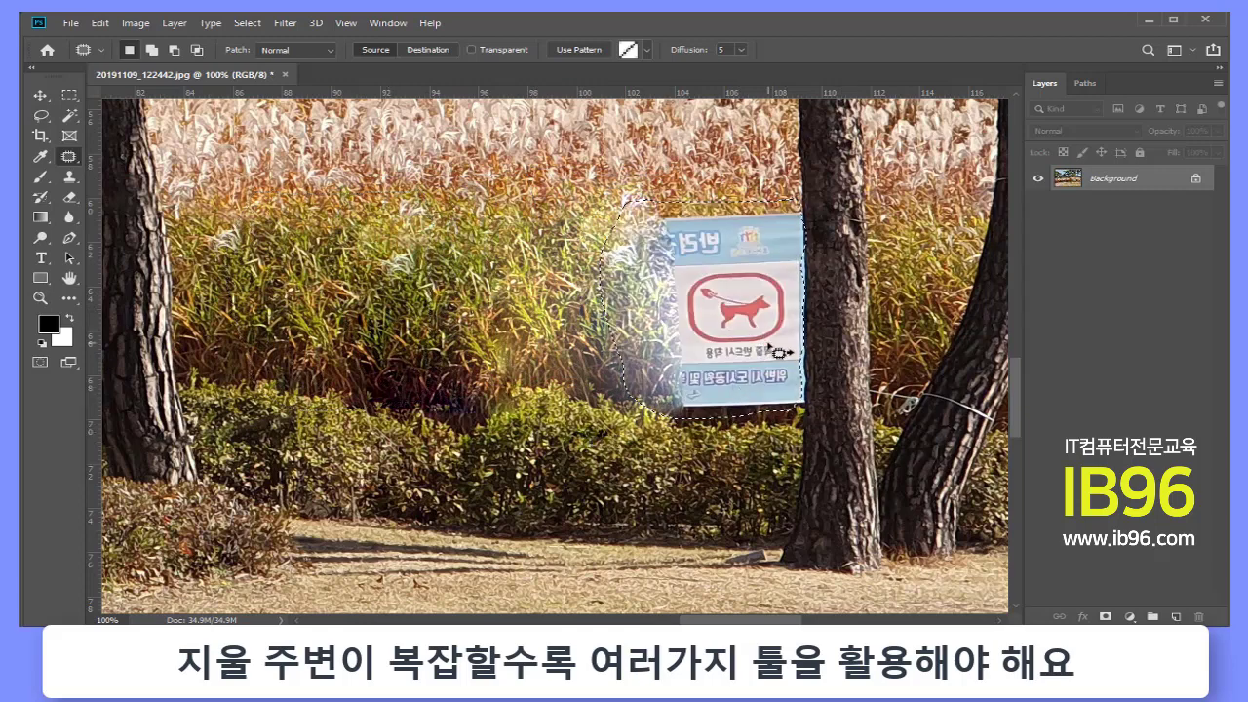
click(100, 23)
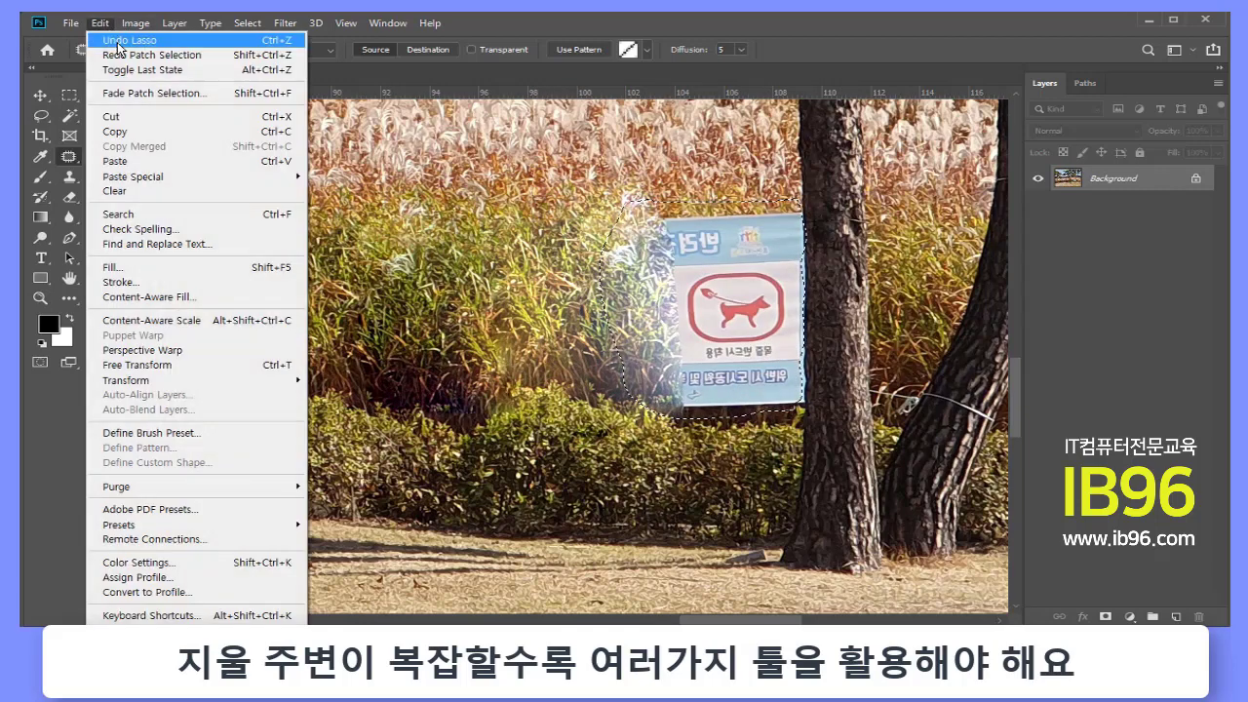
click(127, 55)
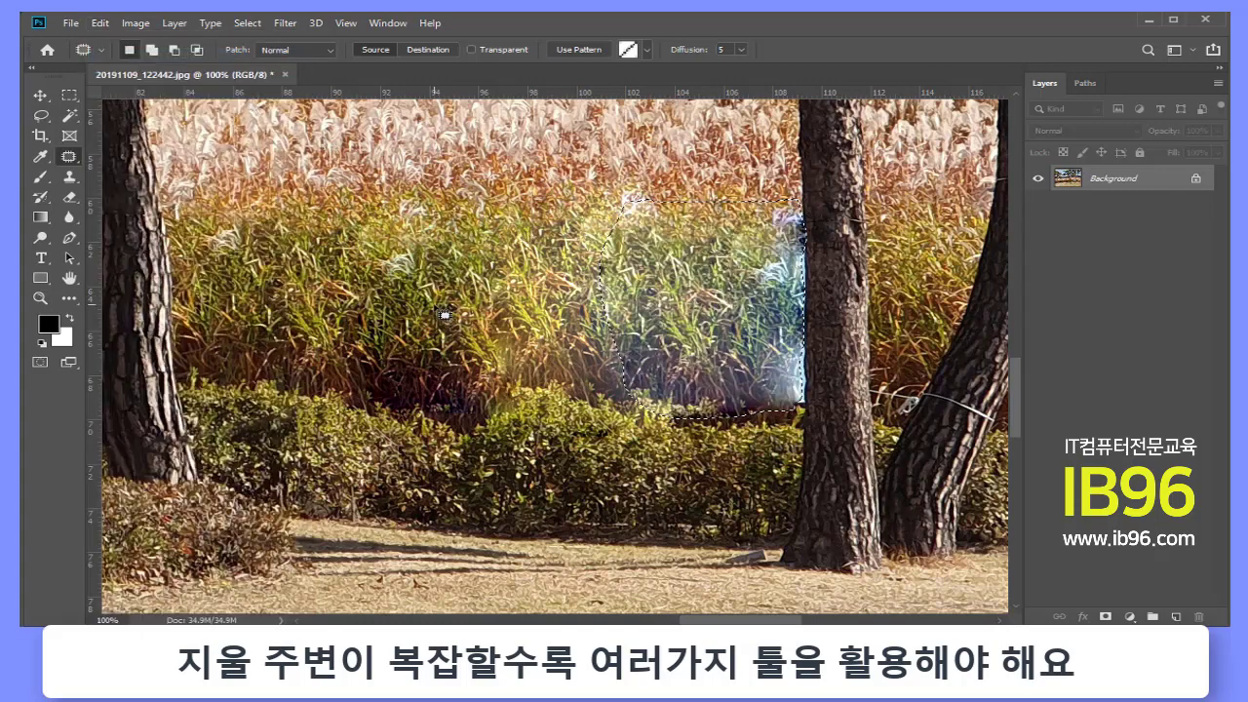
key(ctrl+d)
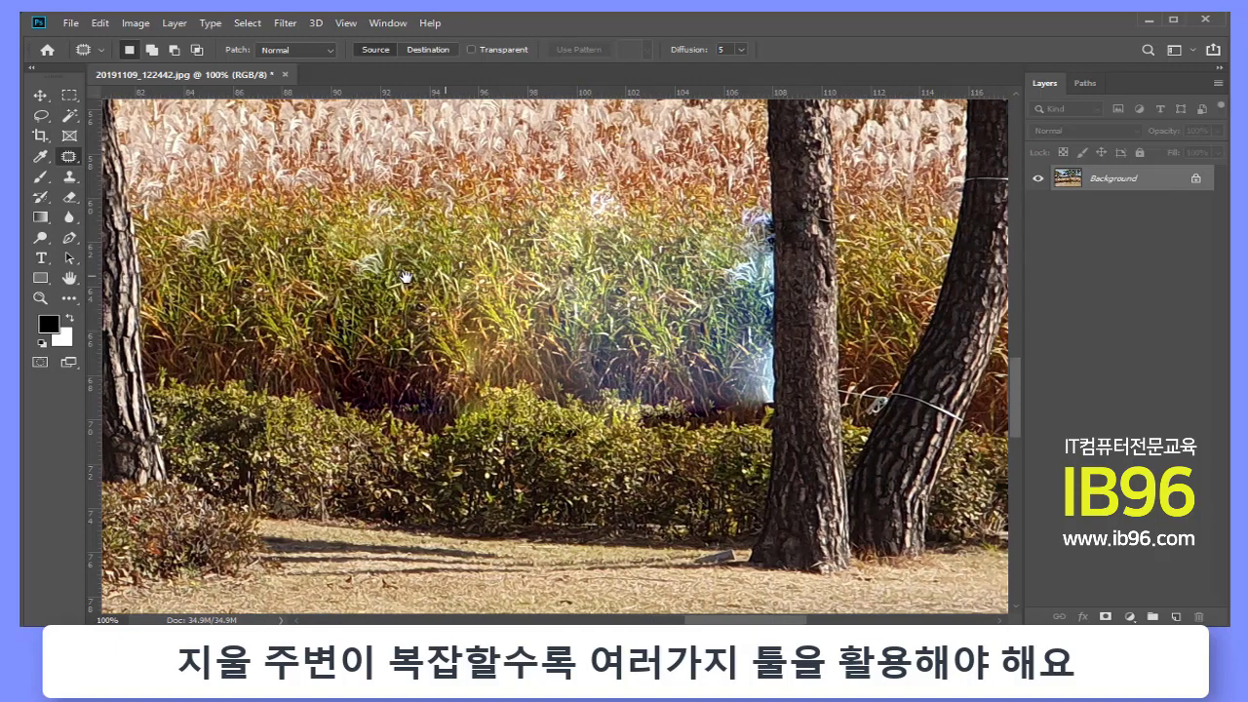
drag(444, 276, 395, 313)
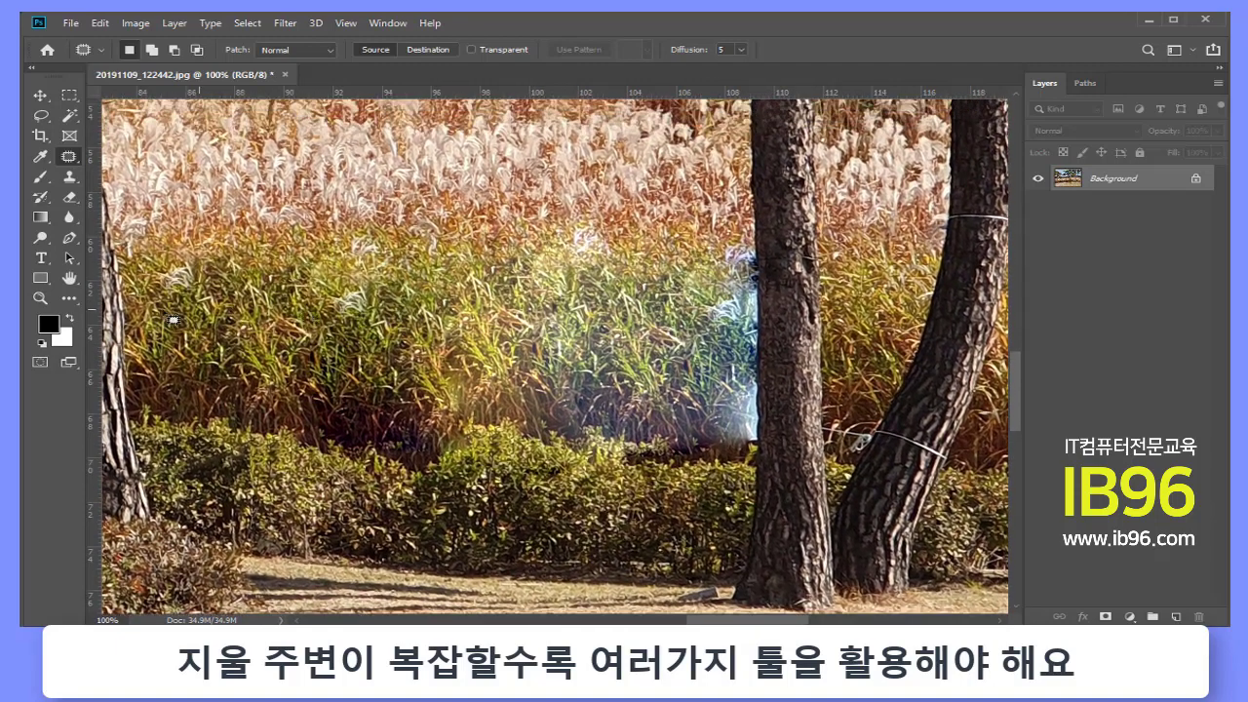
click(43, 297)
Zoom to 200% by the trunk and clone-paint the light patch with a 29 px brush
click(612, 333)
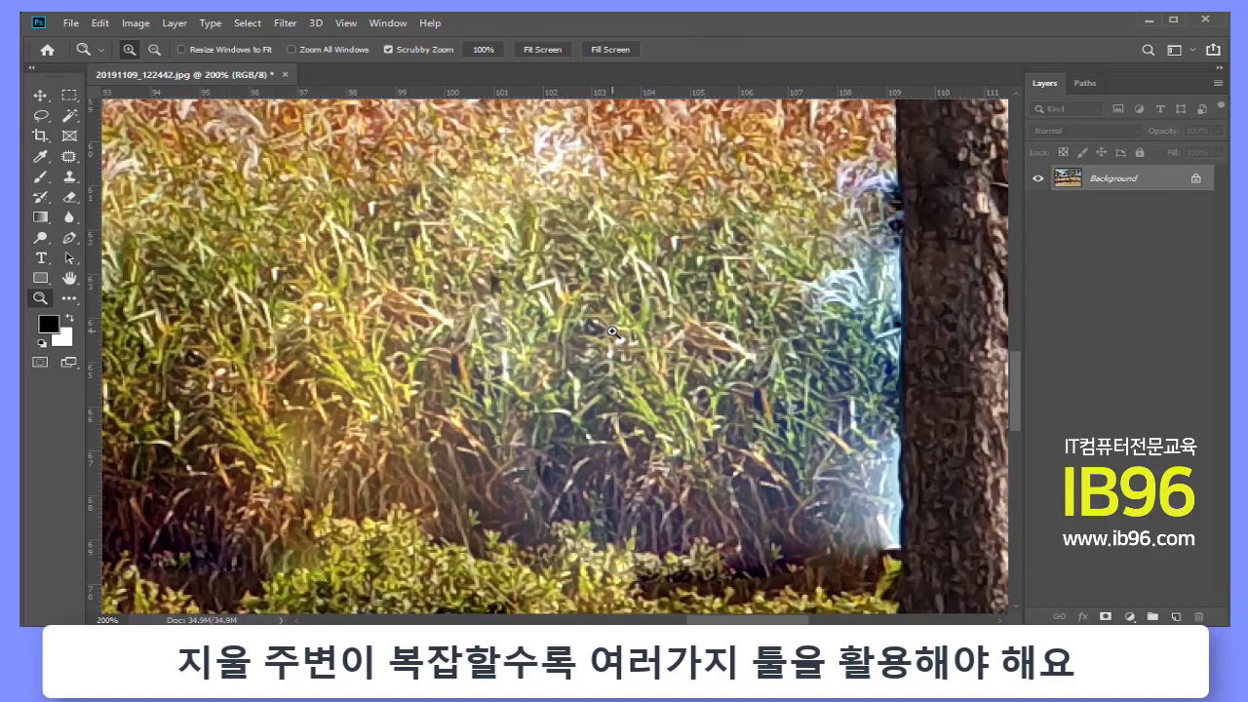
drag(704, 351, 563, 390)
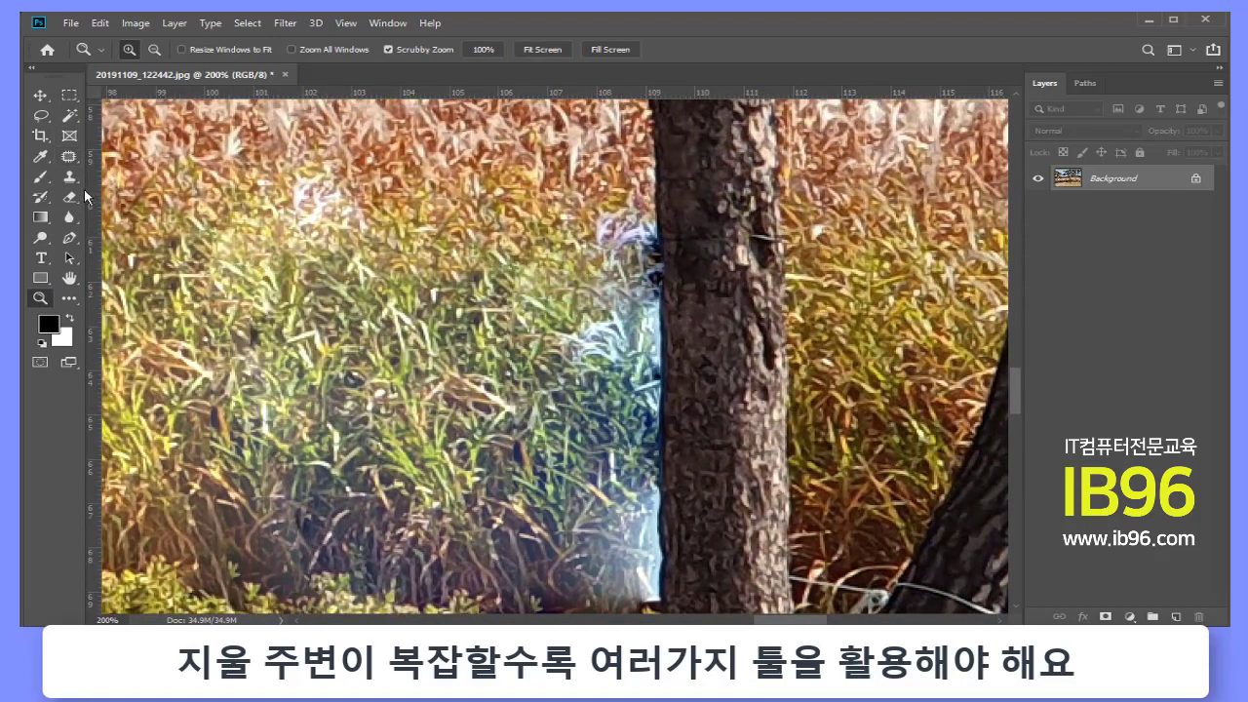
click(70, 180)
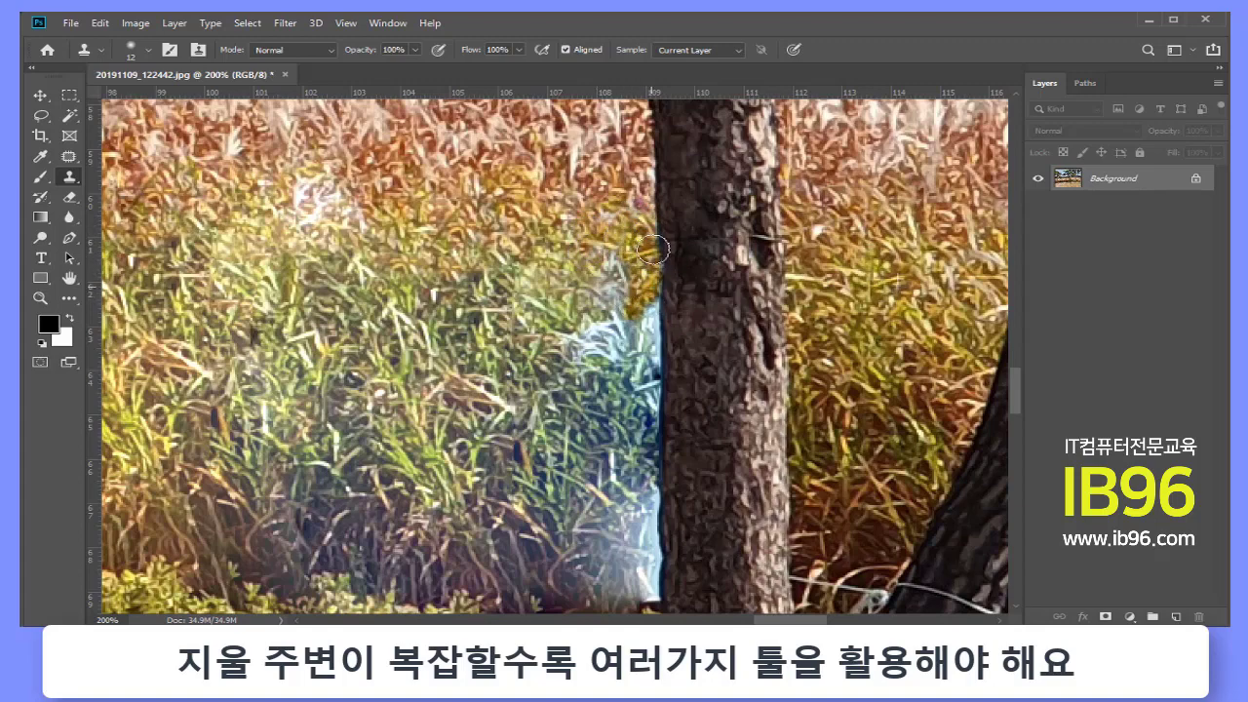
mouse_move(624, 292)
mouse_down()
mouse_move(596, 284)
mouse_move(636, 320)
mouse_up()
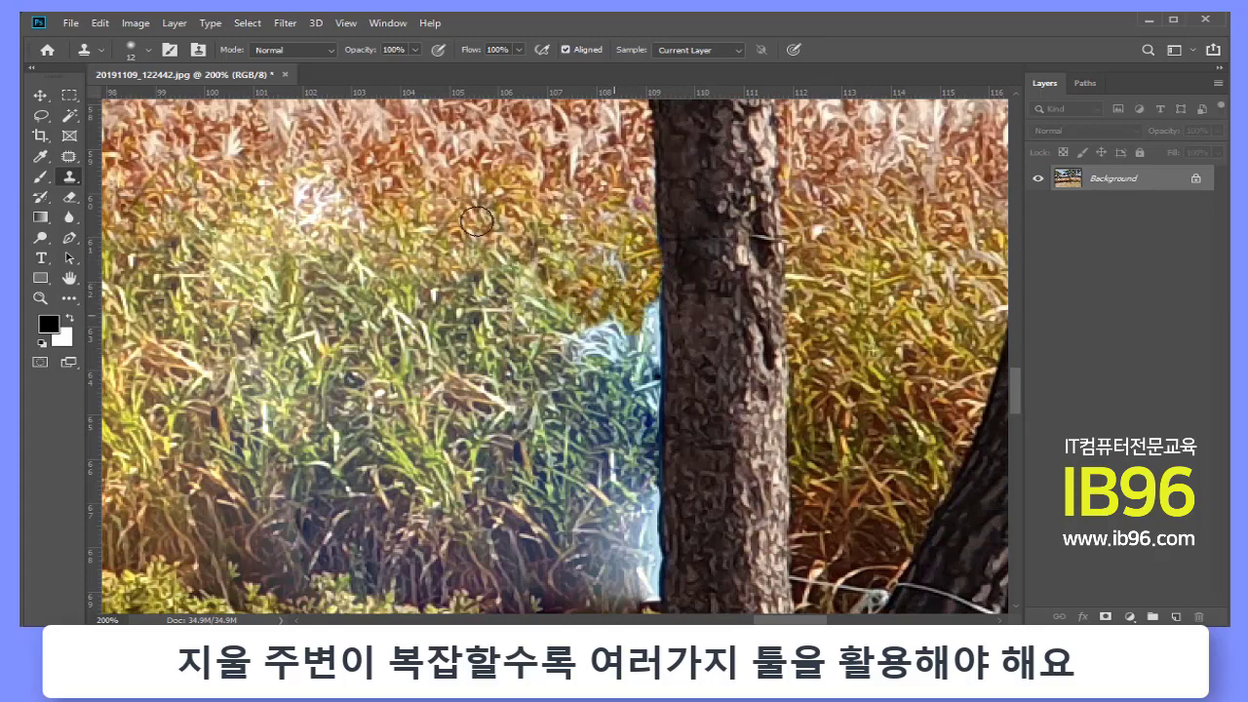
click(149, 50)
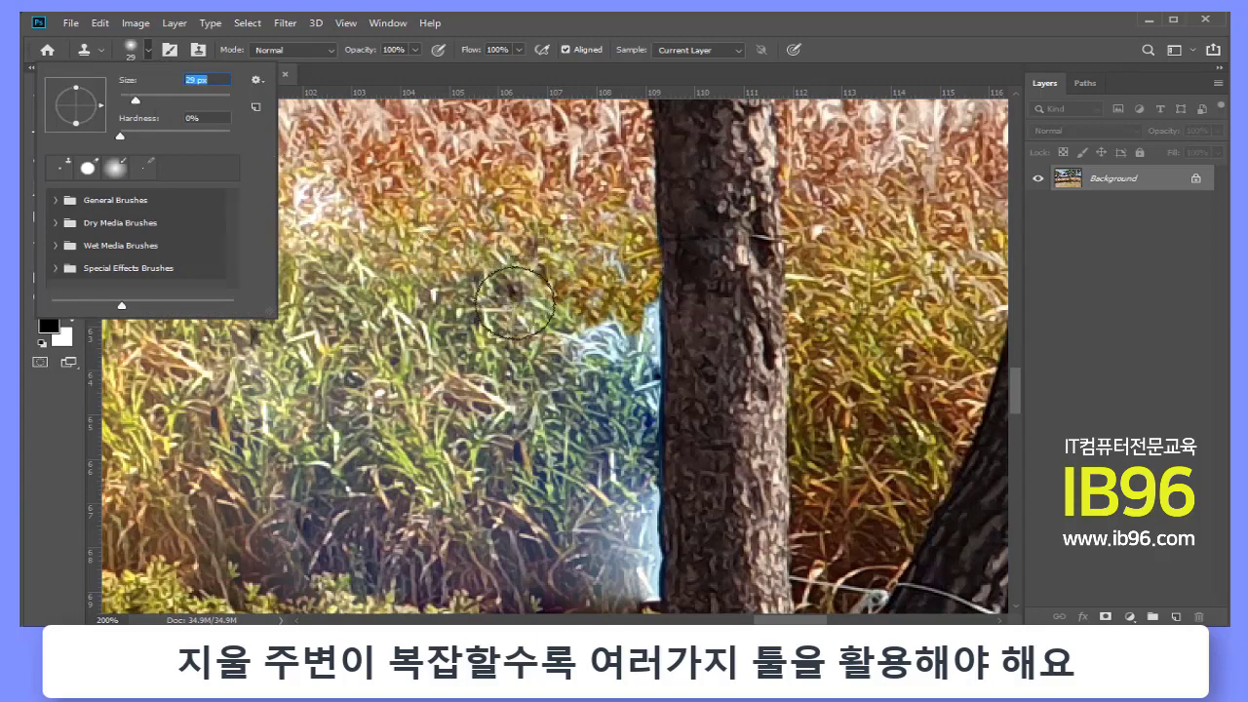
click(516, 317)
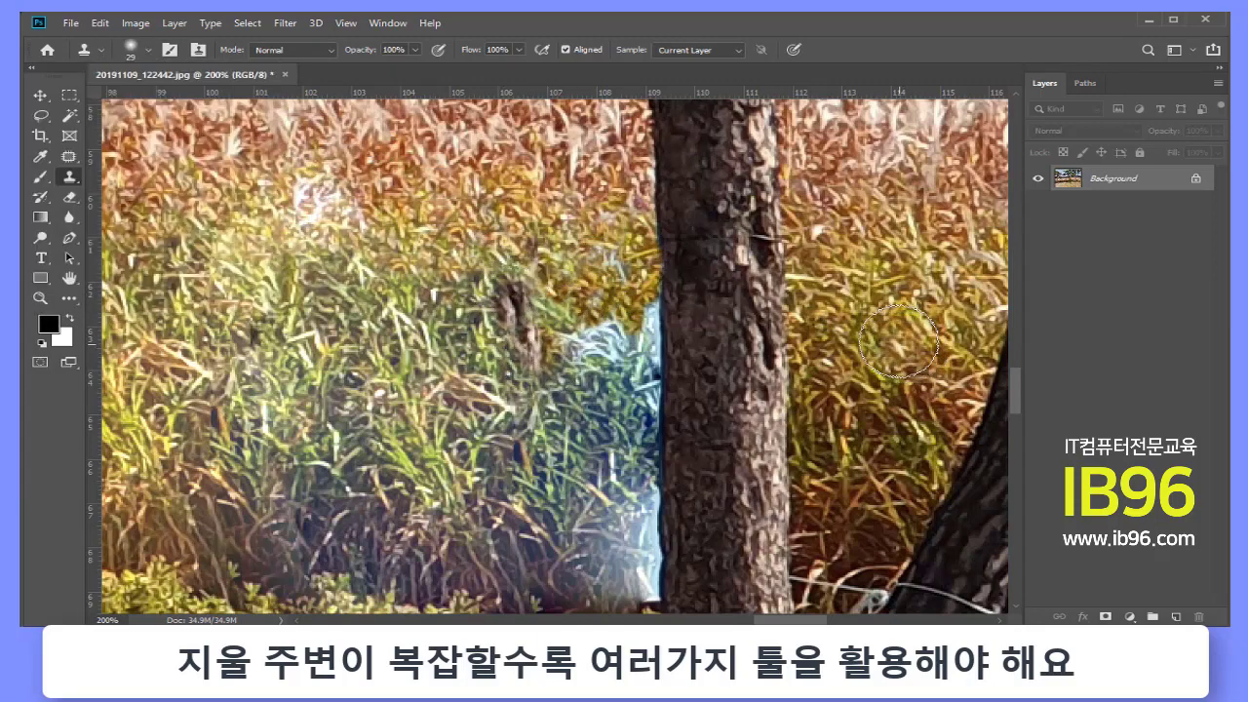
mouse_move(446, 297)
mouse_down()
mouse_move(517, 336)
mouse_move(581, 349)
mouse_up()
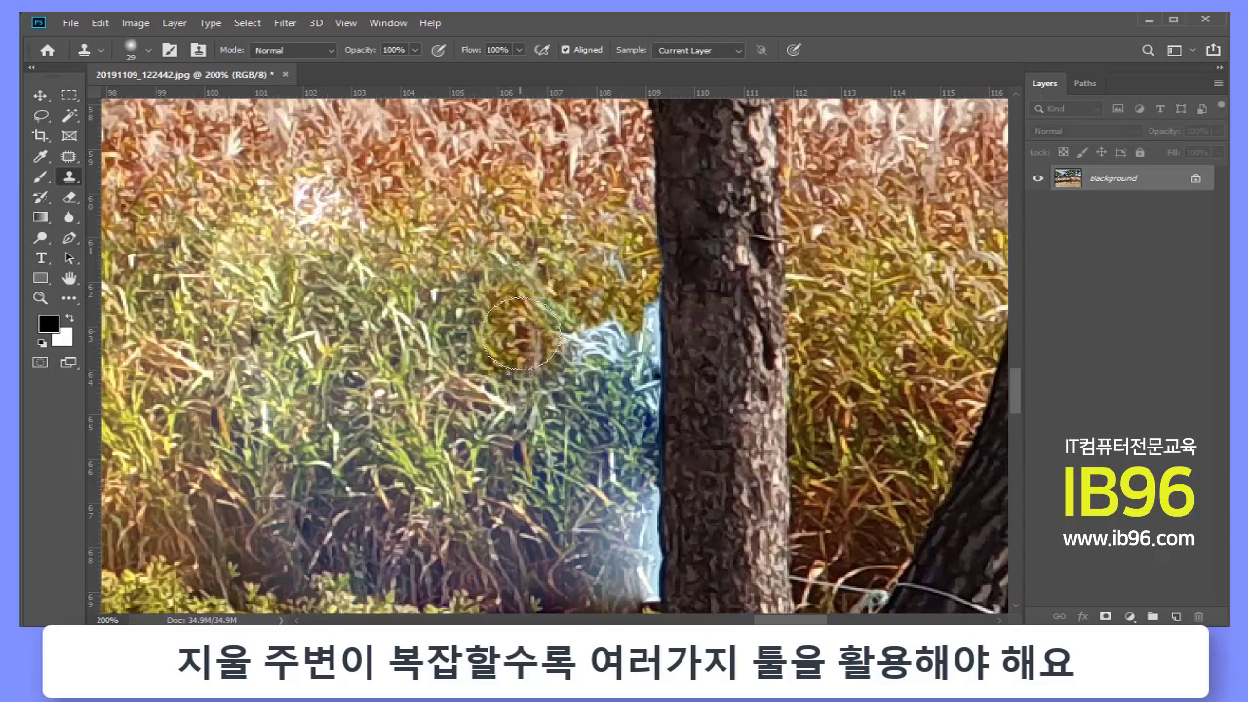
key(ctrl+z)
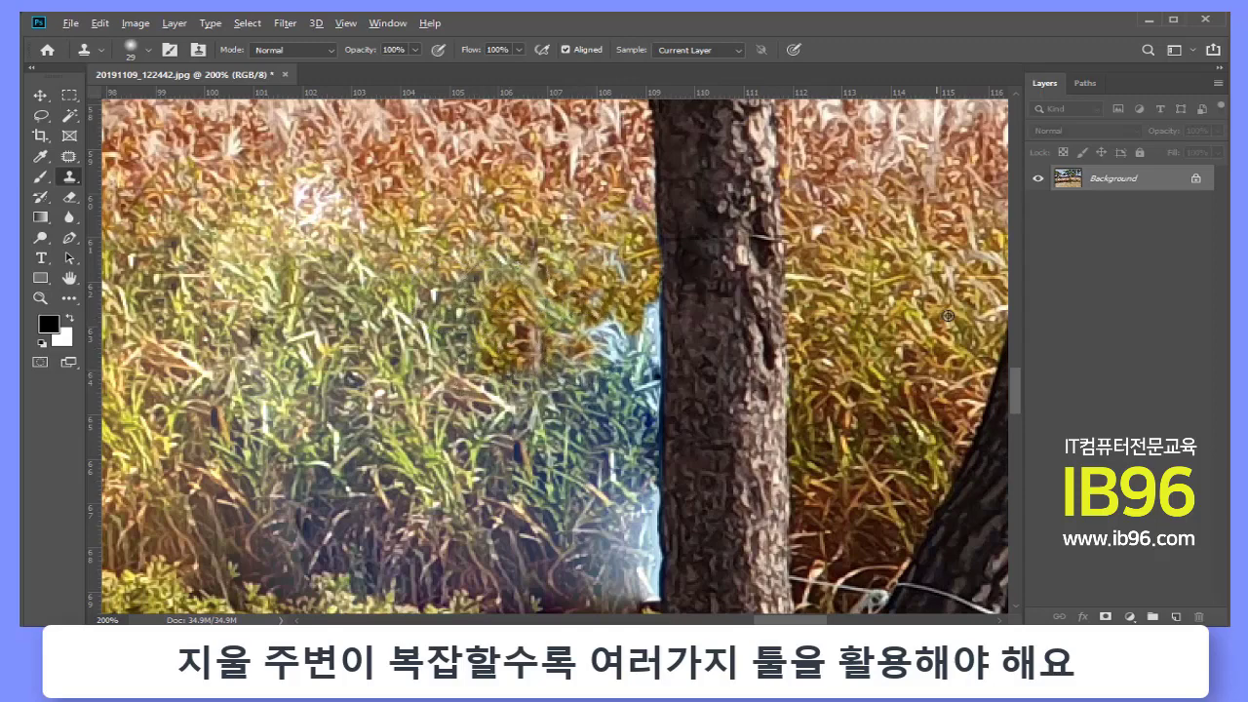
Resample grass on the left and clone over the light-blue cloth, dark streak and lower area
mouse_move(609, 317)
mouse_down()
mouse_move(594, 421)
mouse_move(554, 397)
mouse_up()
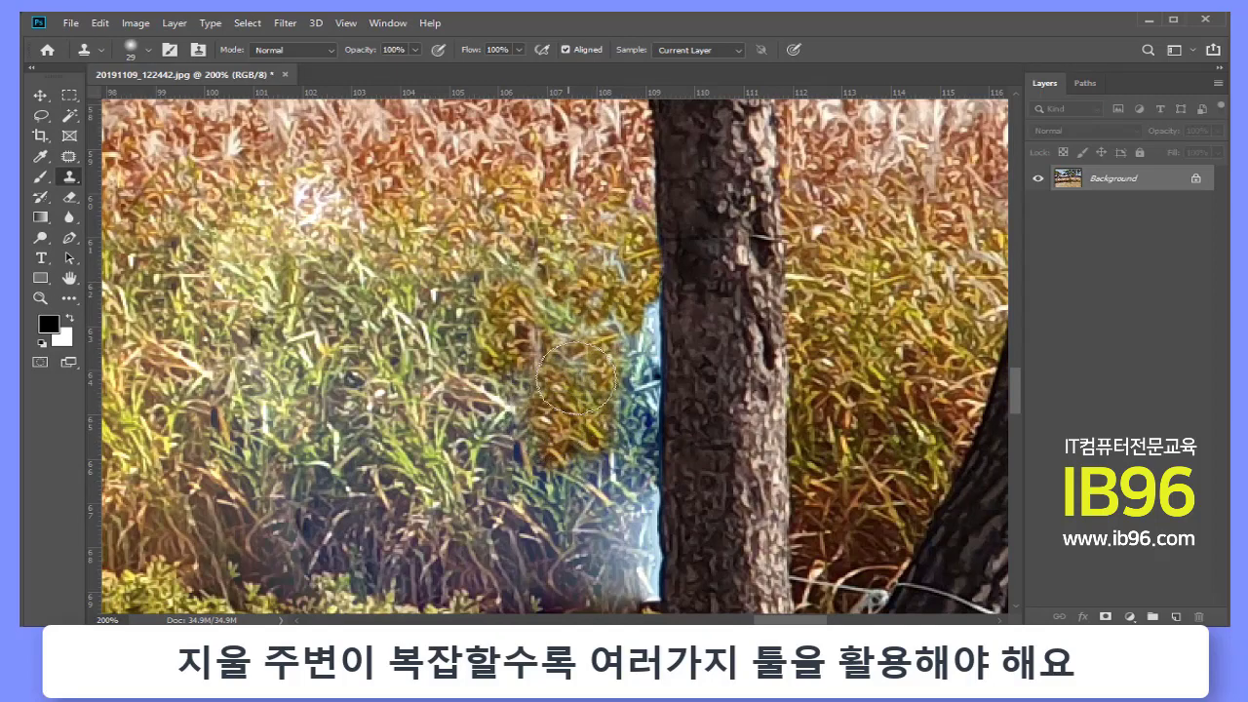
drag(328, 386, 637, 377)
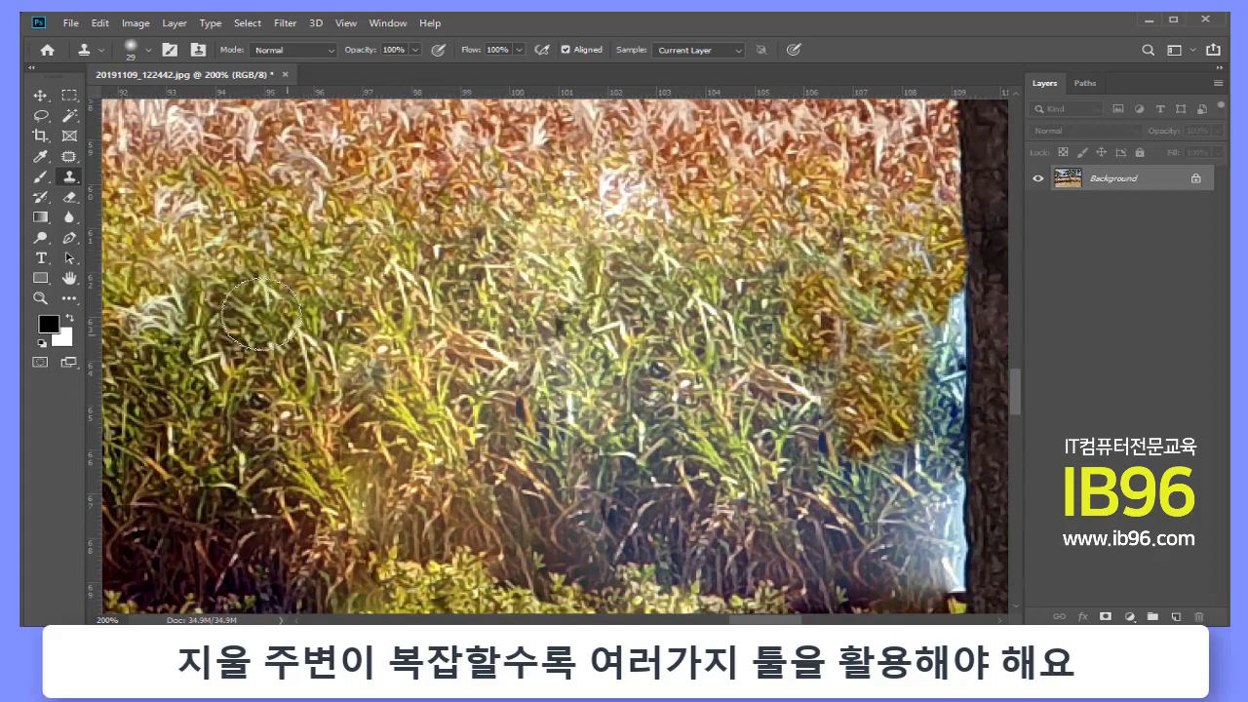
alt+click(262, 256)
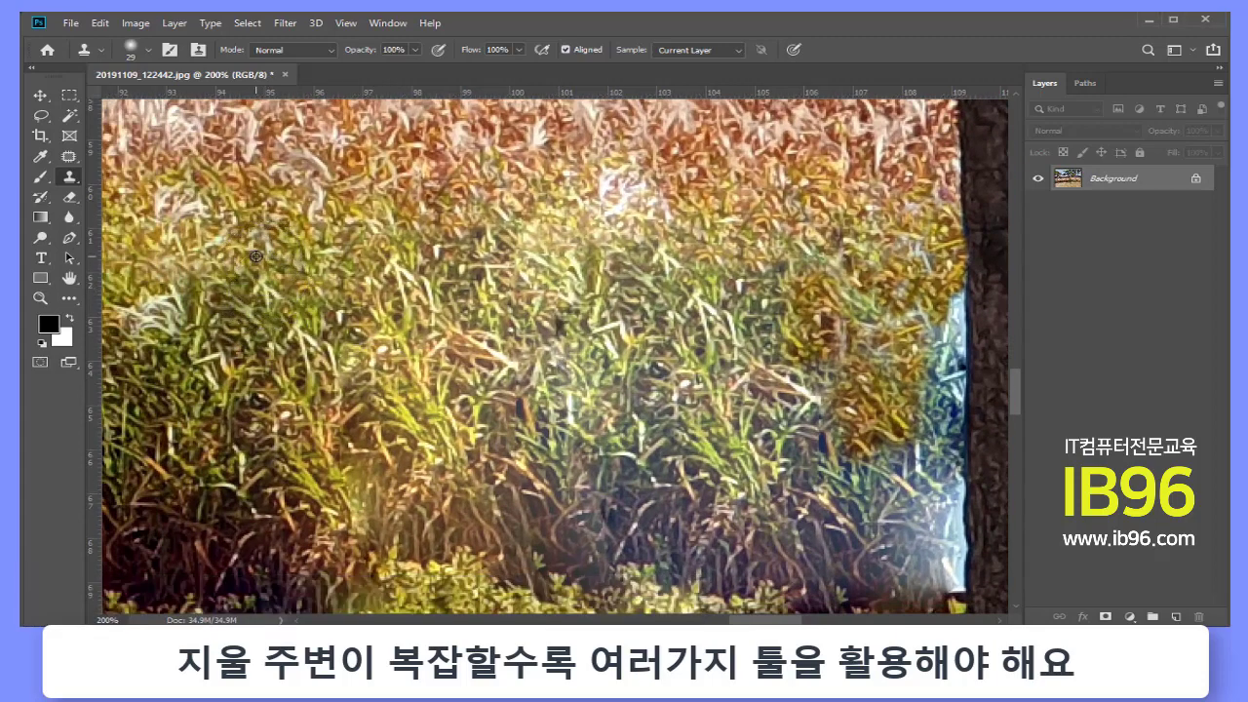
mouse_move(803, 442)
mouse_down()
mouse_move(604, 185)
mouse_move(593, 184)
mouse_move(667, 259)
mouse_move(609, 302)
mouse_move(502, 321)
mouse_move(595, 376)
mouse_up()
alt+click(537, 493)
mouse_move(693, 429)
mouse_down()
mouse_move(702, 409)
mouse_move(731, 517)
mouse_move(497, 497)
mouse_up()
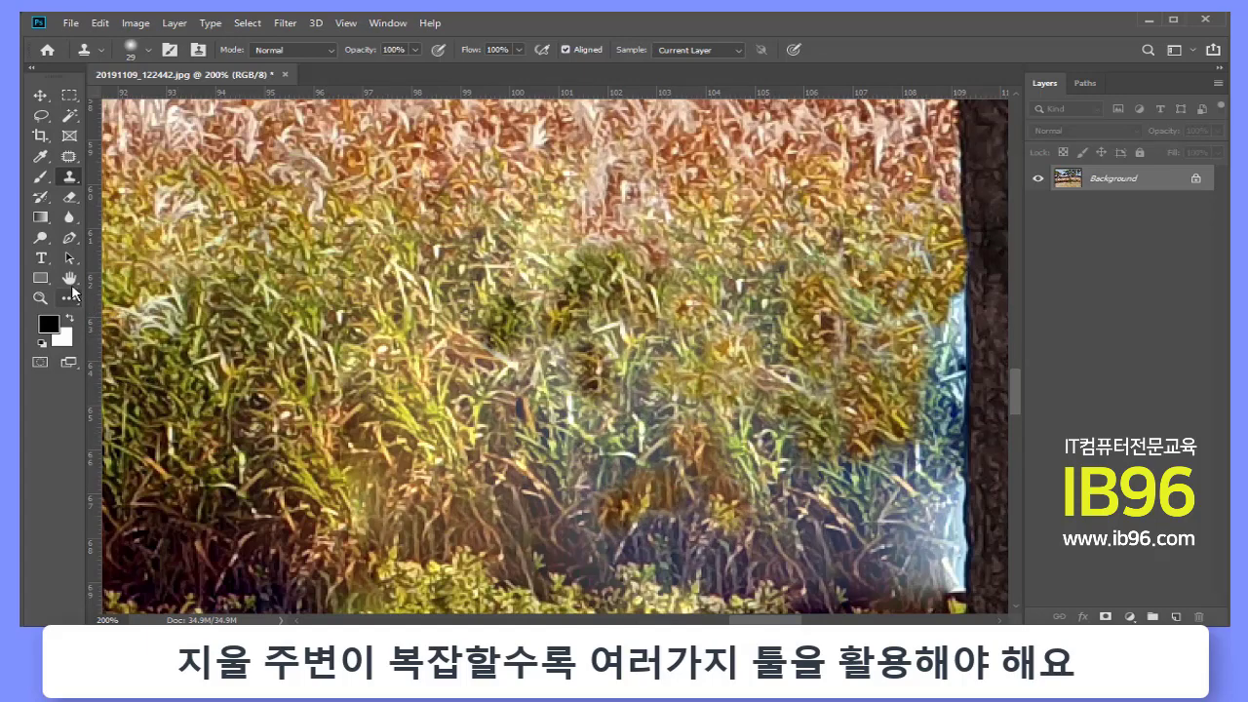
click(39, 297)
Zoom back to 100%, lasso the blurred patch, and re-patch it with nearby grass
alt+click(678, 351)
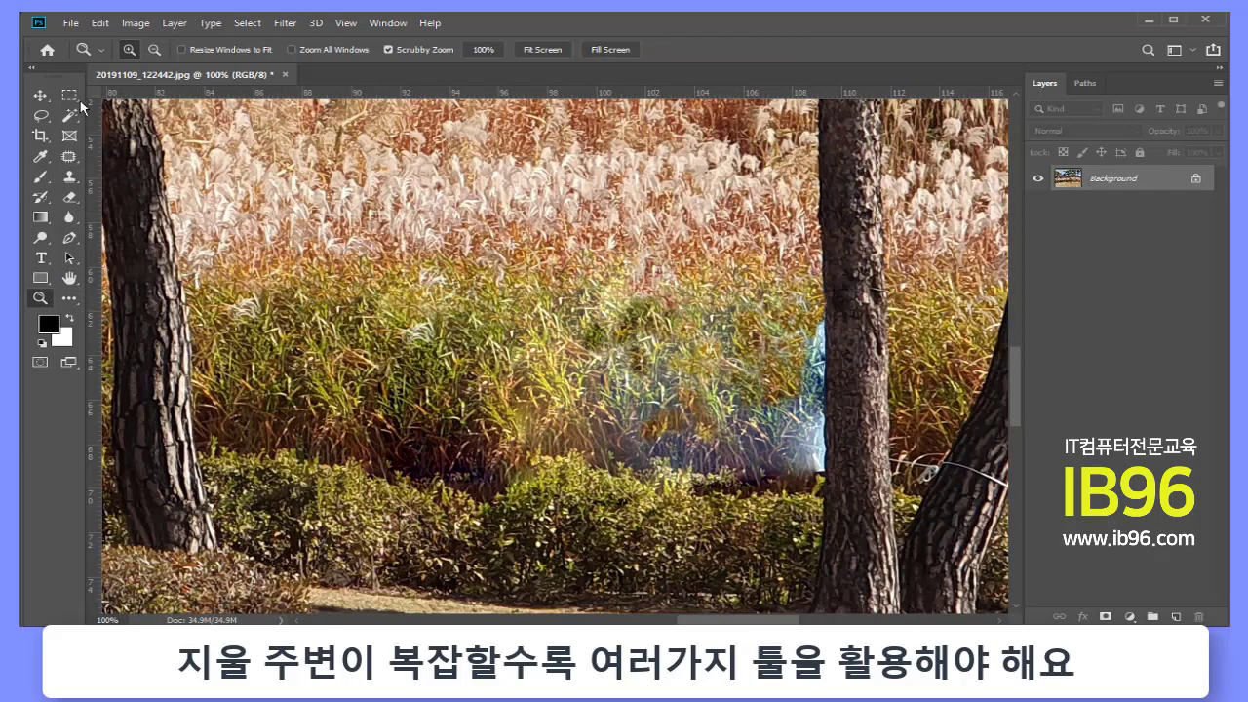
click(41, 116)
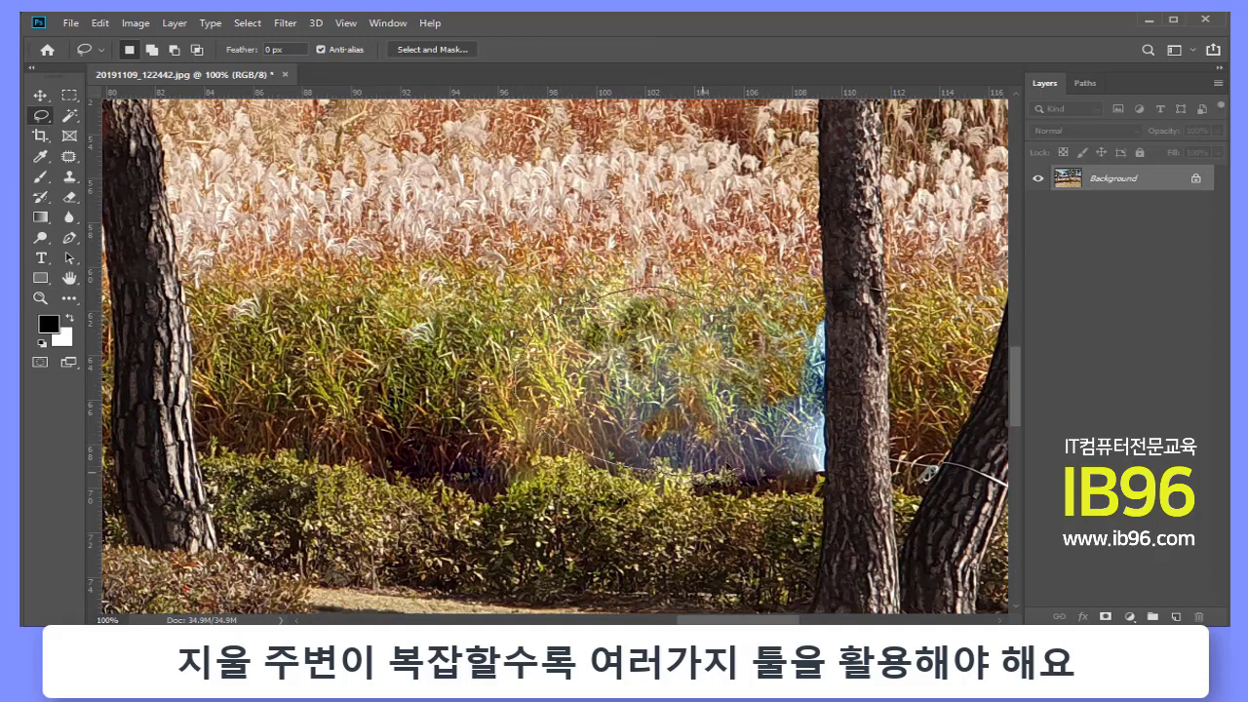
drag(516, 340, 585, 292)
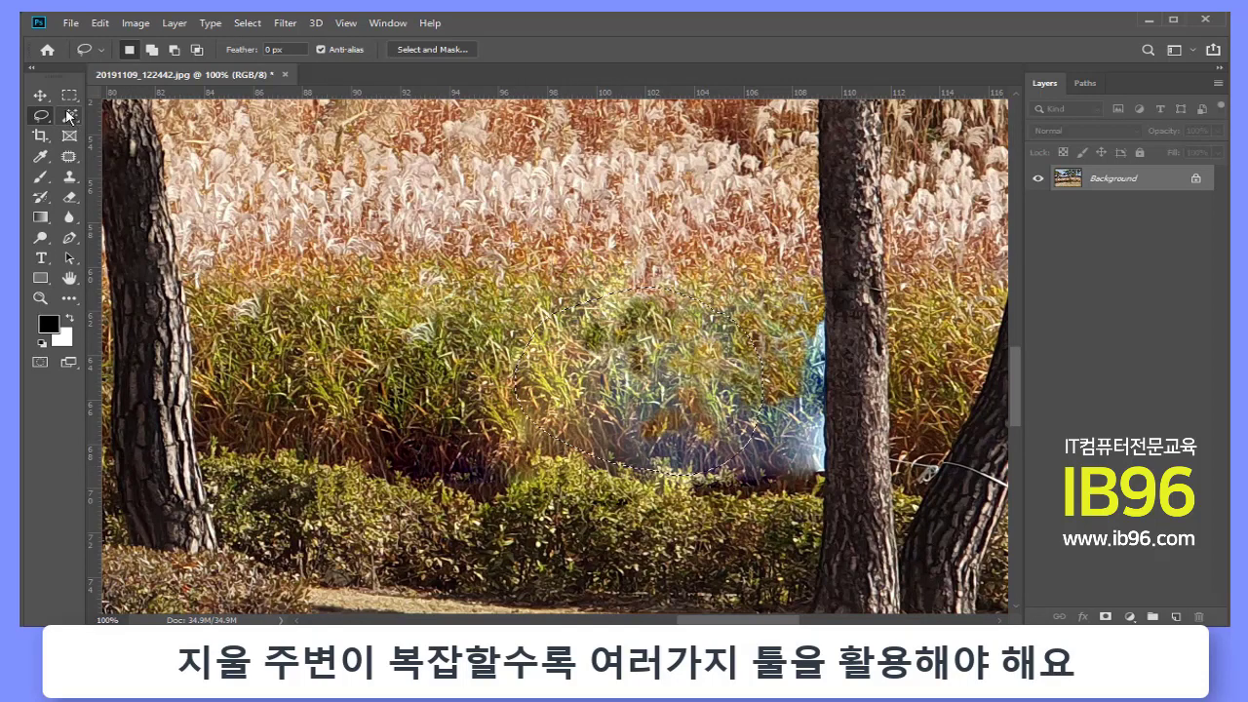
click(69, 156)
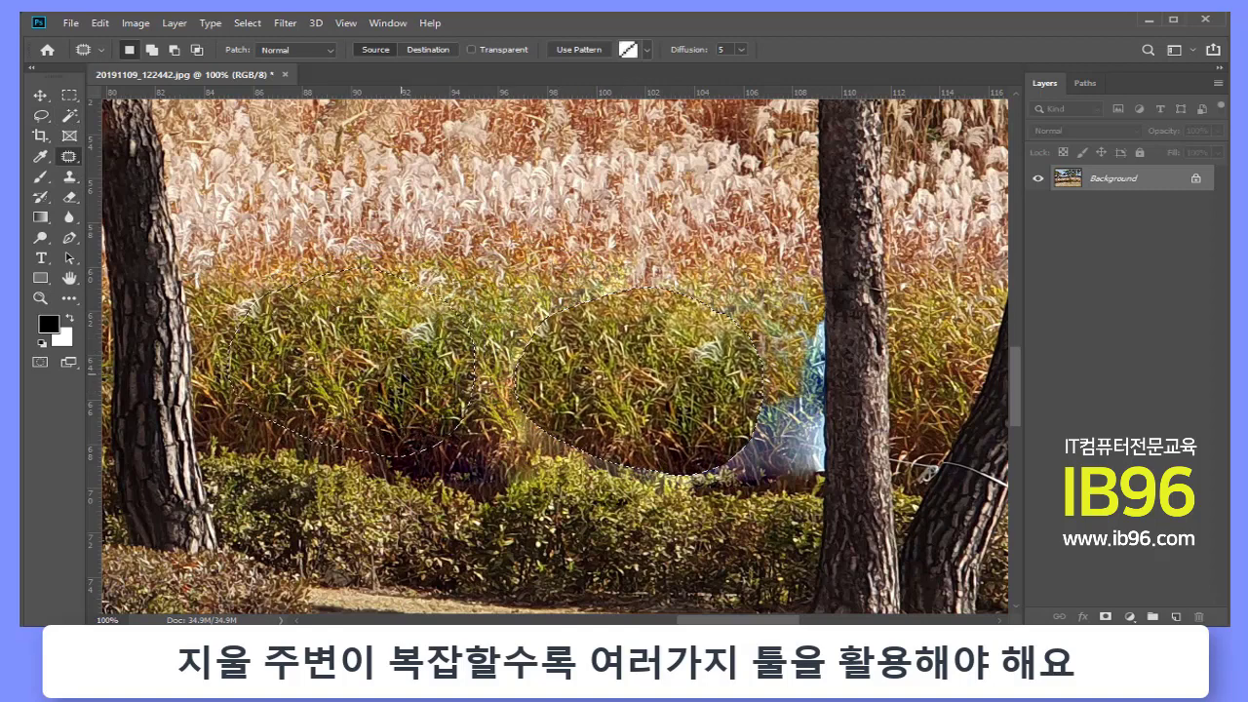
drag(673, 392, 407, 381)
key(ctrl+d)
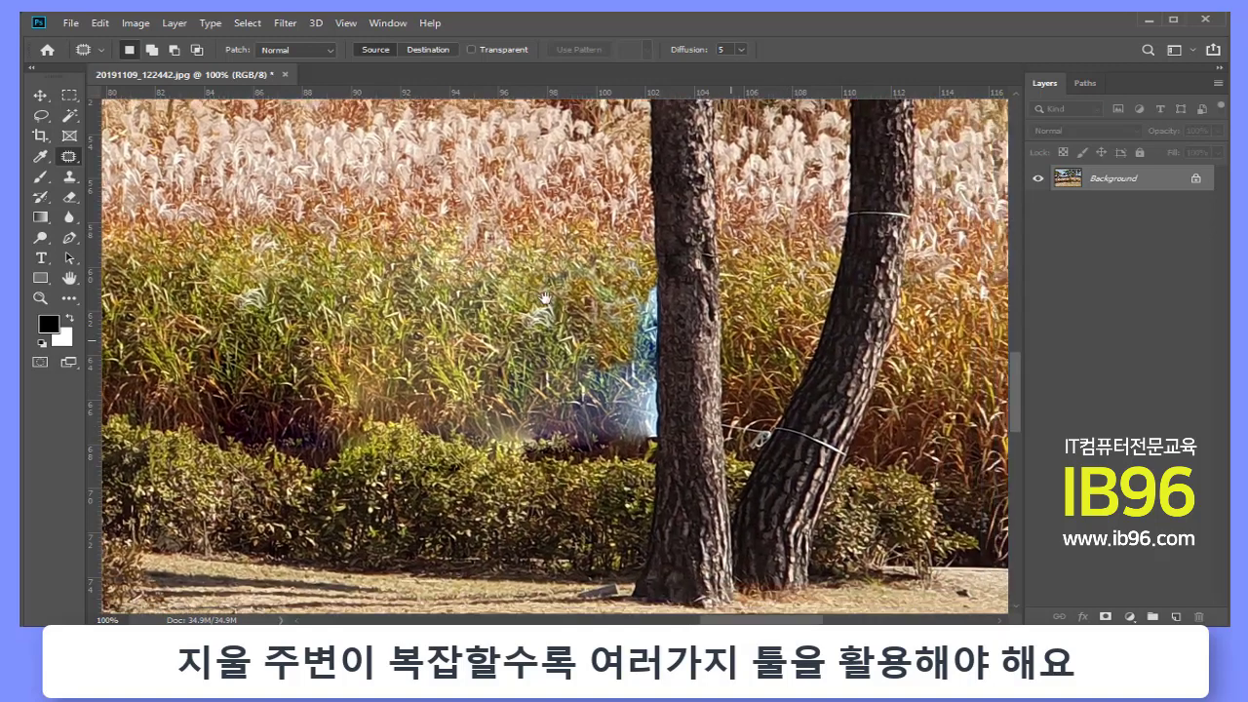
drag(729, 341, 540, 292)
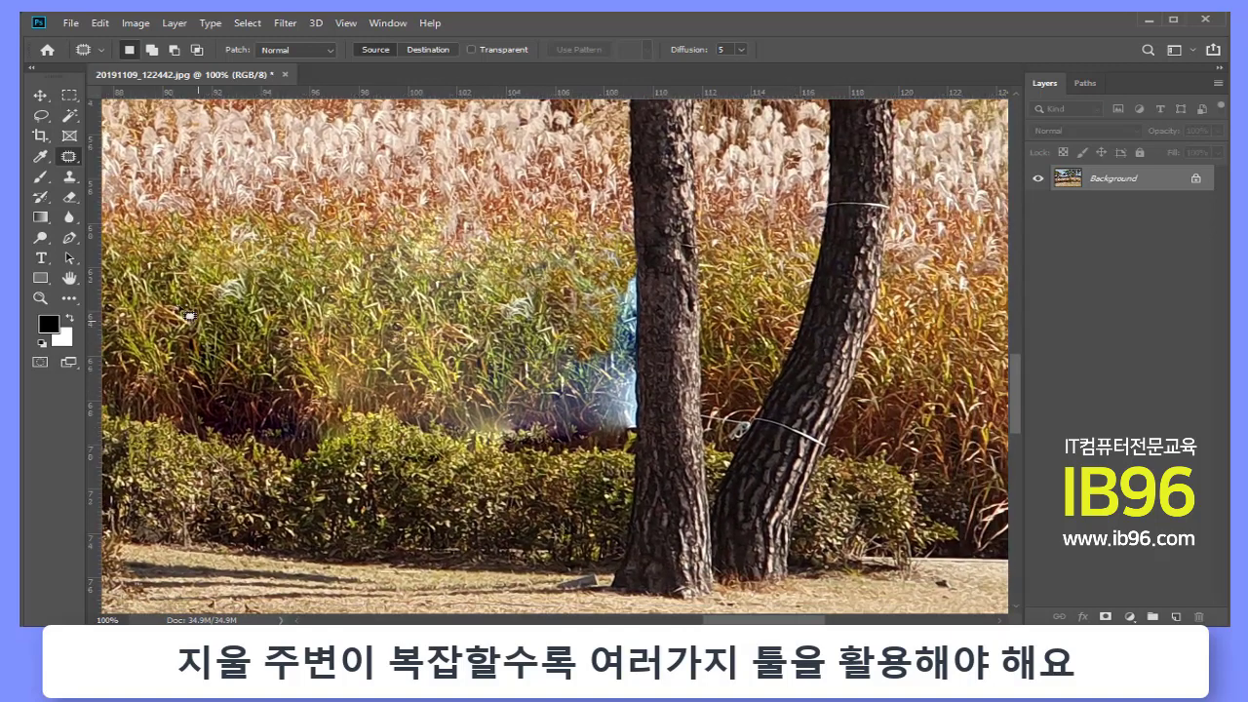
Zoom to 179% and clone grass over the blue patch beside the trunk, undoing a bad stroke
click(40, 297)
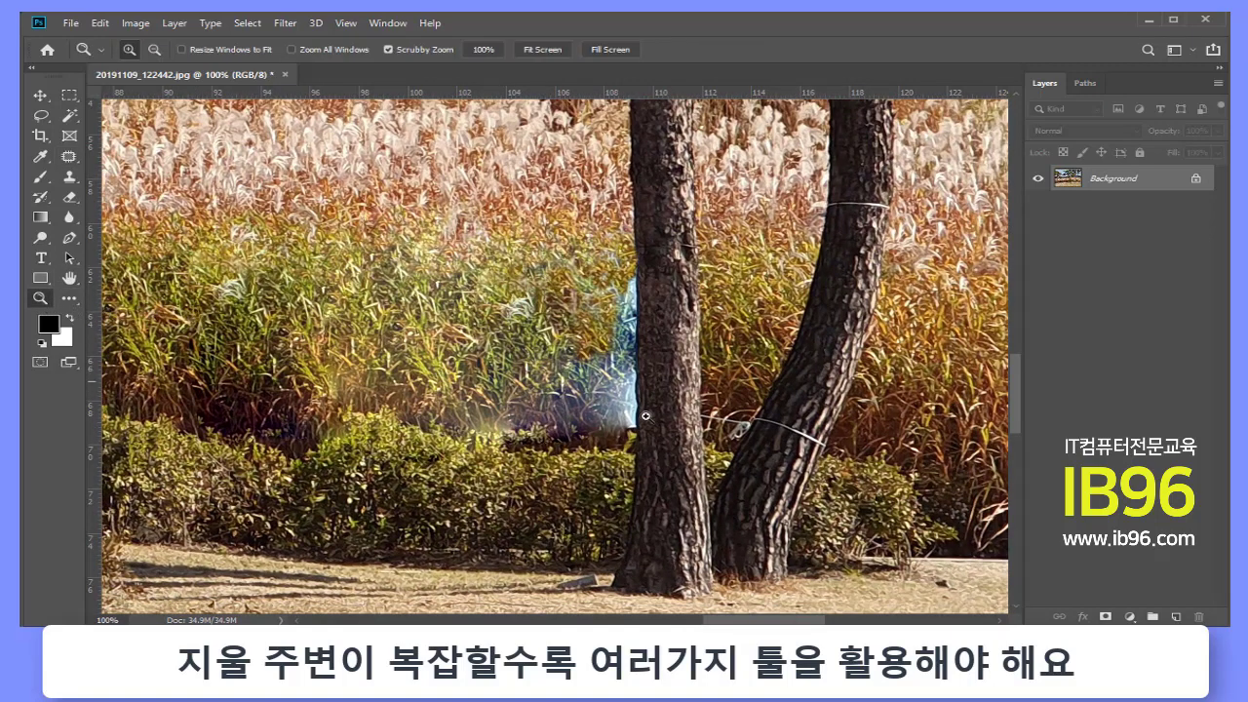
drag(647, 374, 666, 375)
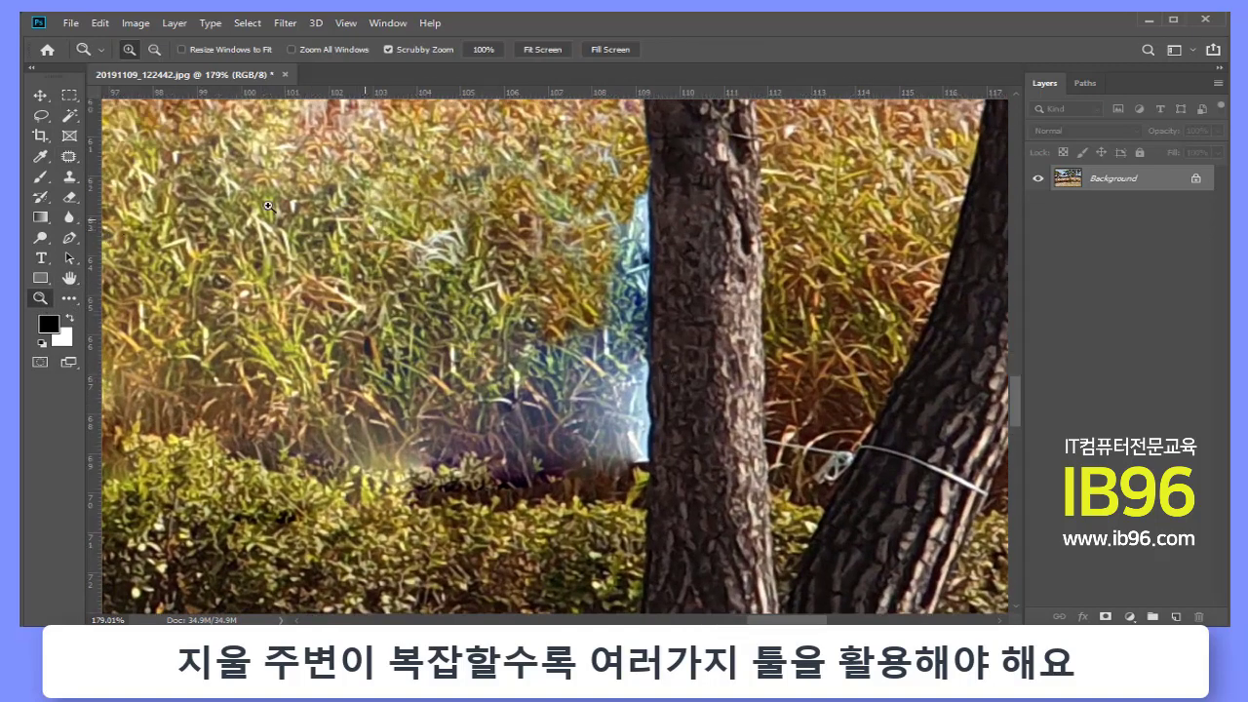
click(70, 178)
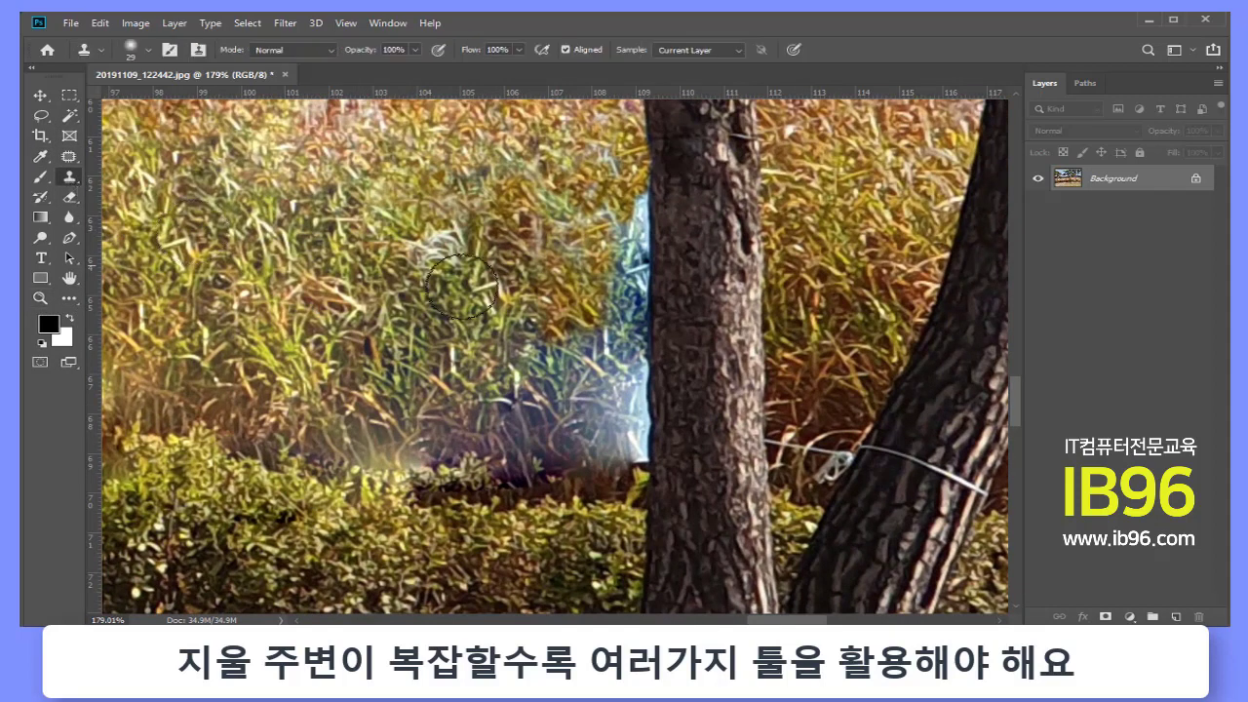
alt+click(836, 212)
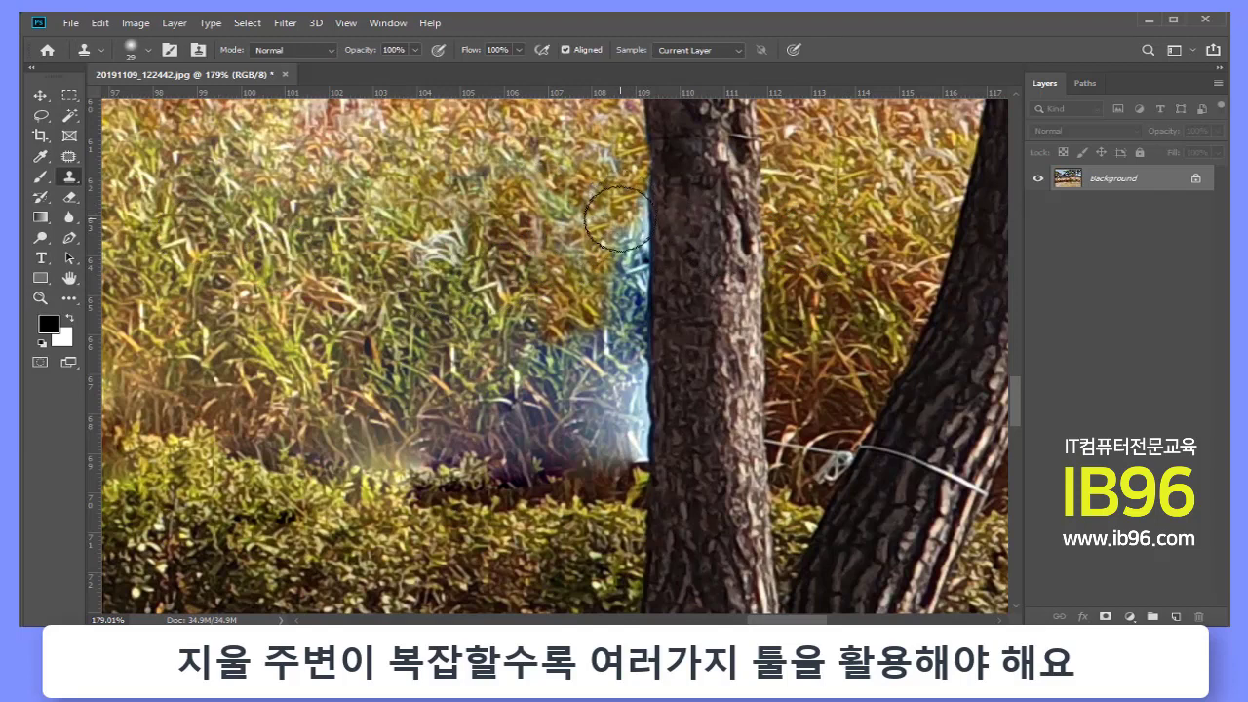
mouse_move(625, 214)
mouse_down()
mouse_move(613, 341)
mouse_move(570, 359)
mouse_move(521, 326)
mouse_move(570, 373)
mouse_up()
key(ctrl+z)
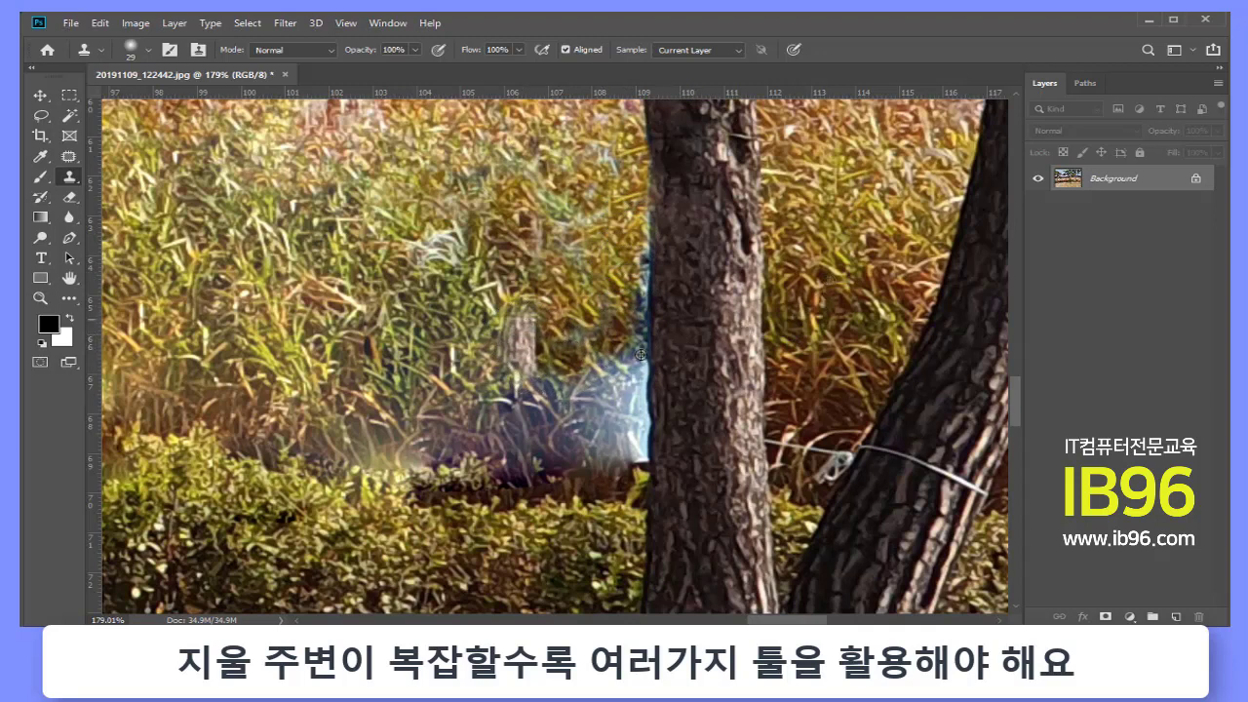
alt+click(641, 354)
drag(566, 322, 482, 410)
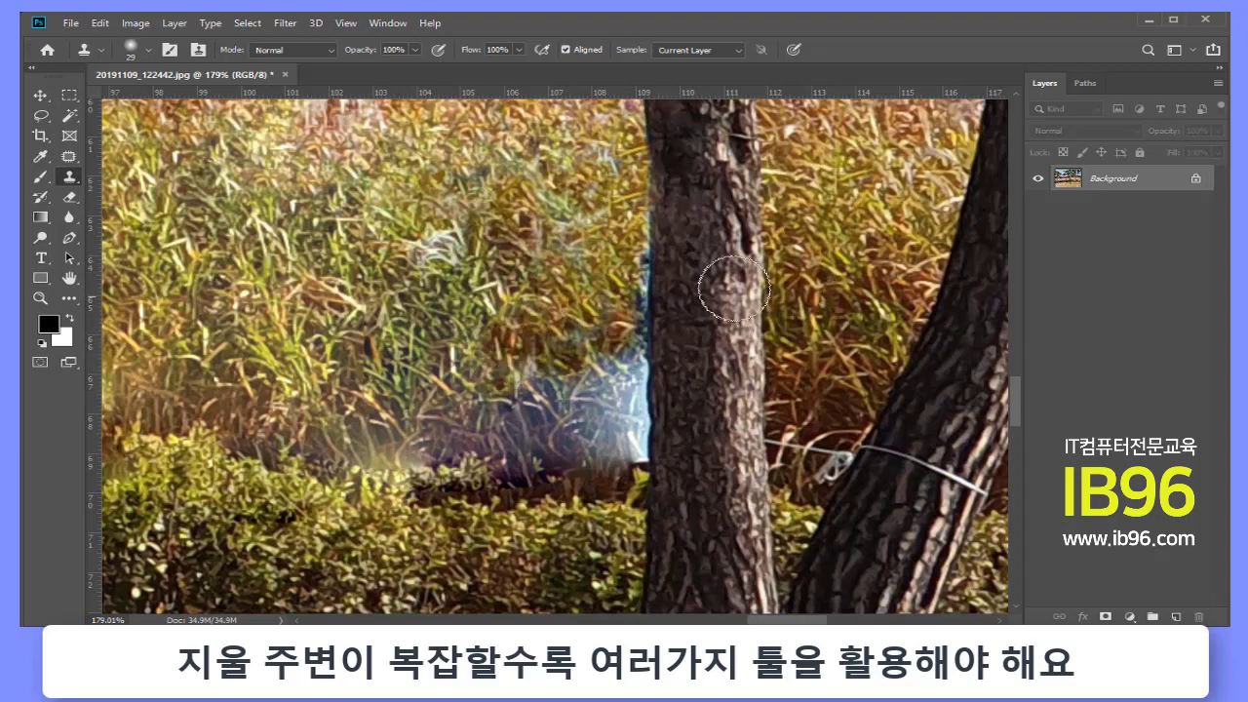
Resample and paint more clone strokes over the upper patch, left grass and shrubs
alt+click(859, 242)
mouse_move(624, 303)
mouse_down()
mouse_move(553, 291)
mouse_move(450, 308)
mouse_move(442, 292)
mouse_up()
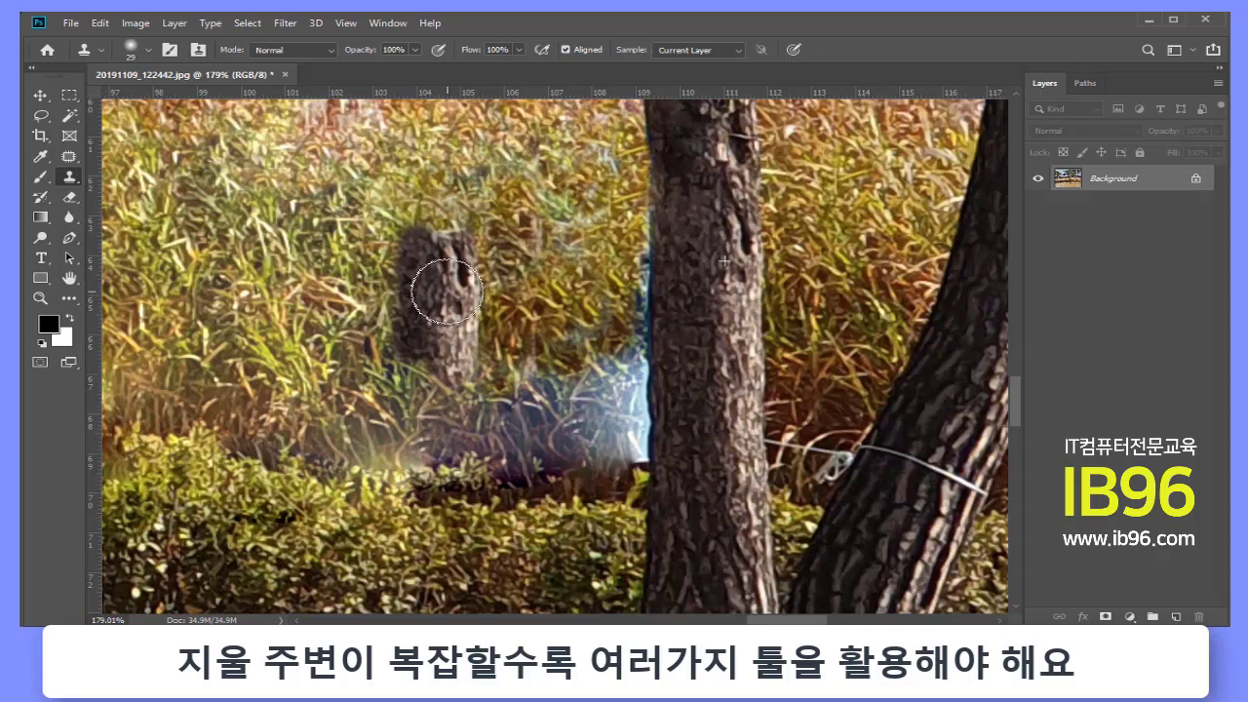
drag(446, 290, 450, 292)
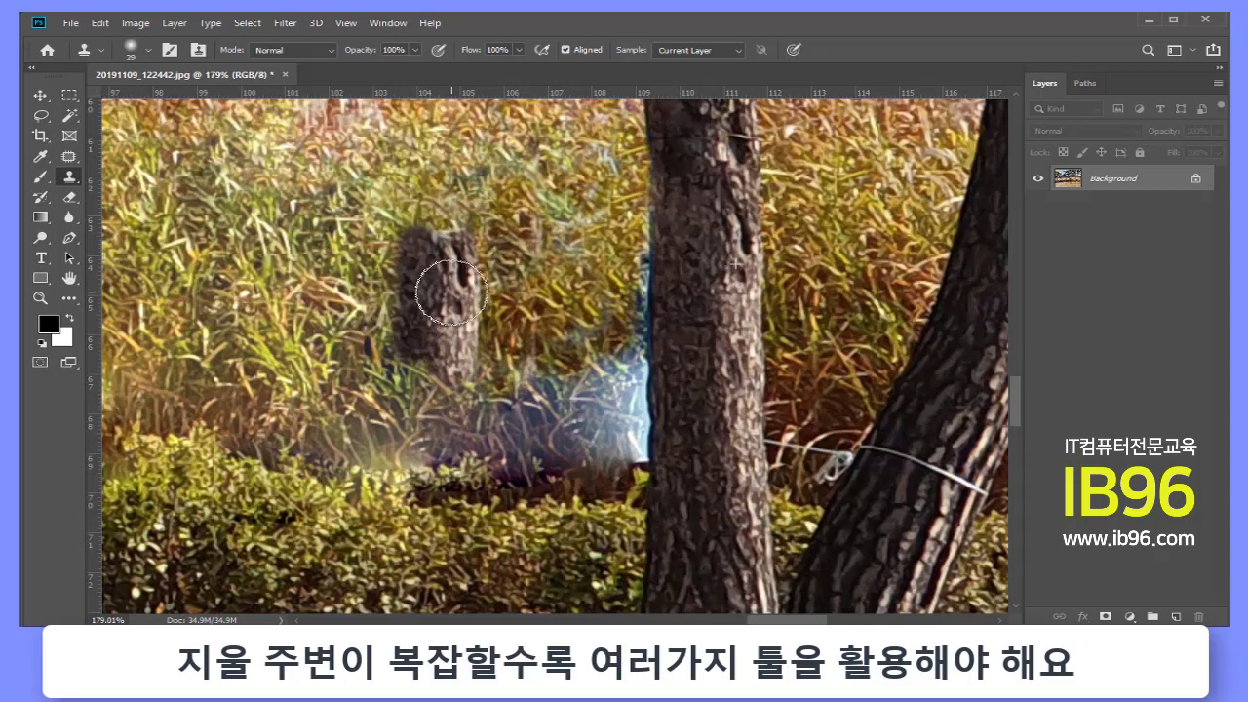
drag(450, 293, 455, 289)
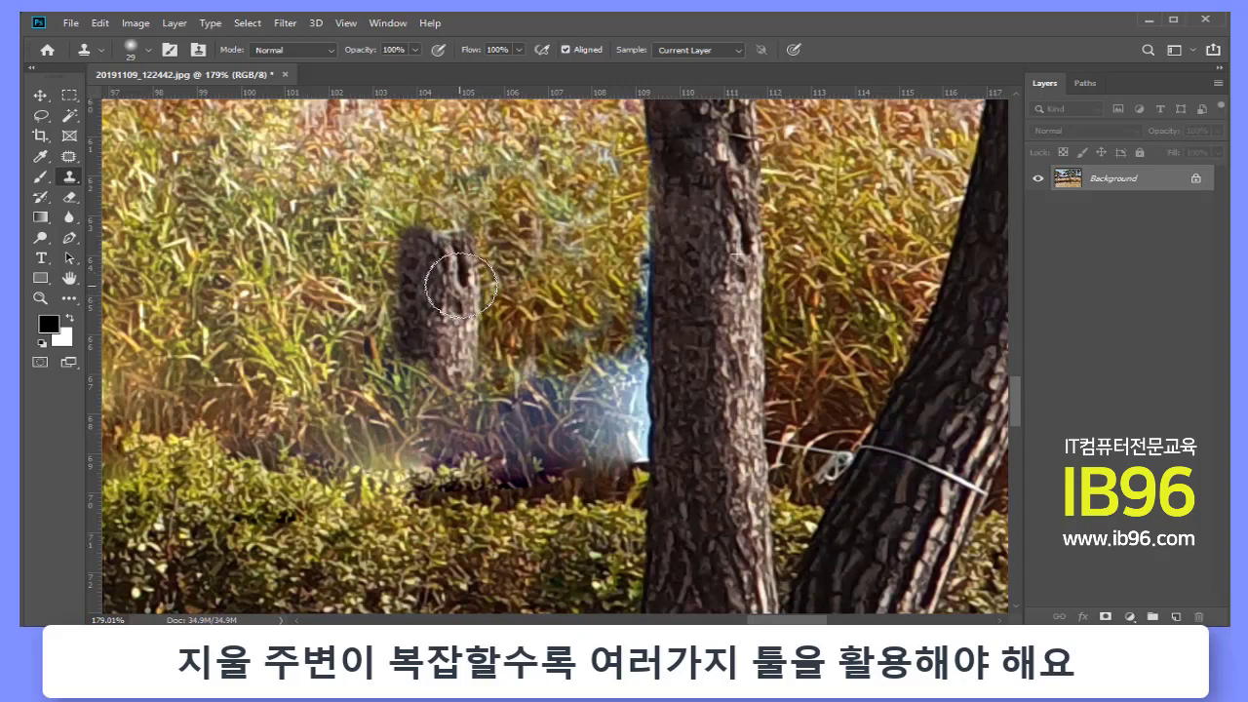
drag(461, 284, 465, 286)
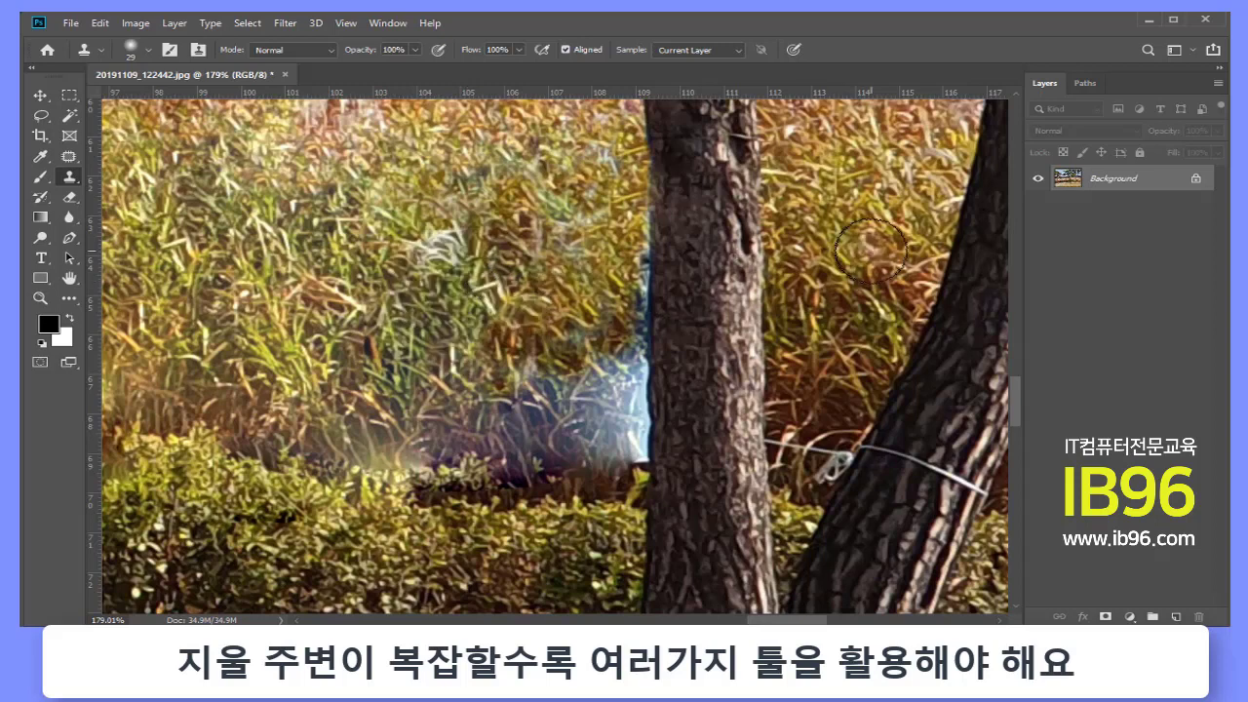
alt+click(872, 248)
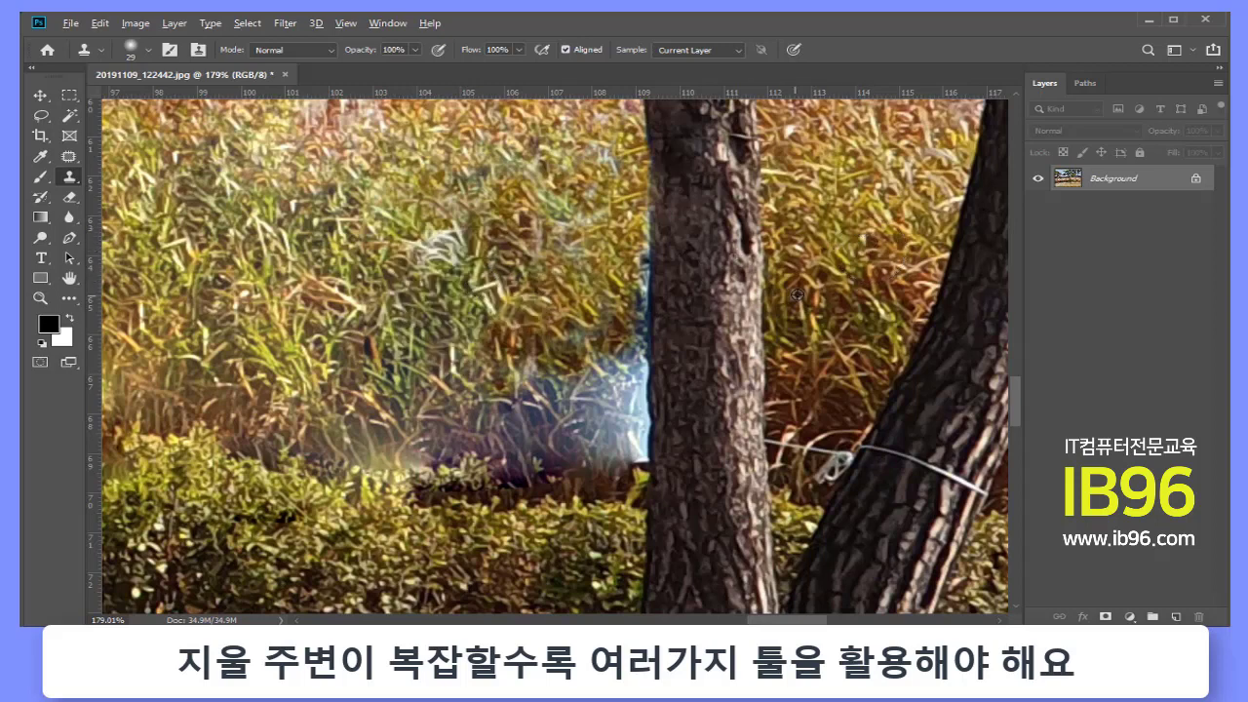
alt+click(699, 285)
mouse_move(346, 240)
mouse_down()
mouse_move(275, 269)
mouse_move(282, 326)
mouse_up()
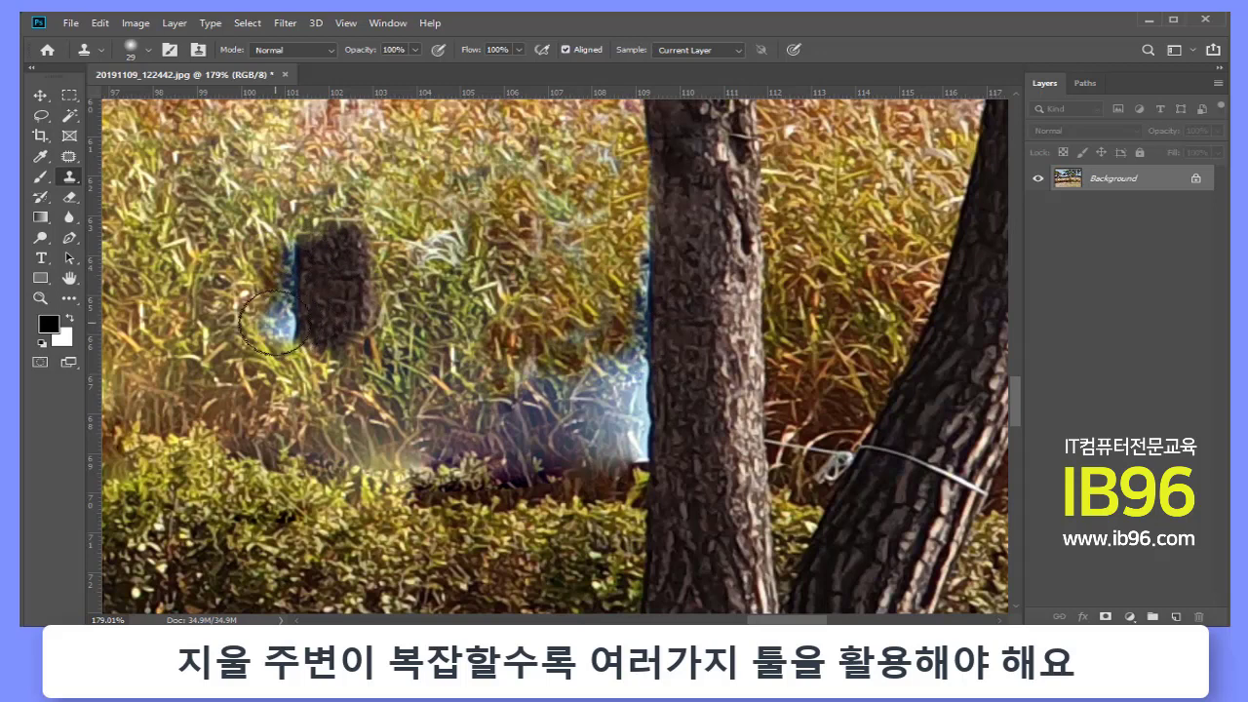
mouse_move(322, 477)
mouse_down()
mouse_move(349, 488)
mouse_move(349, 470)
mouse_move(353, 489)
mouse_up()
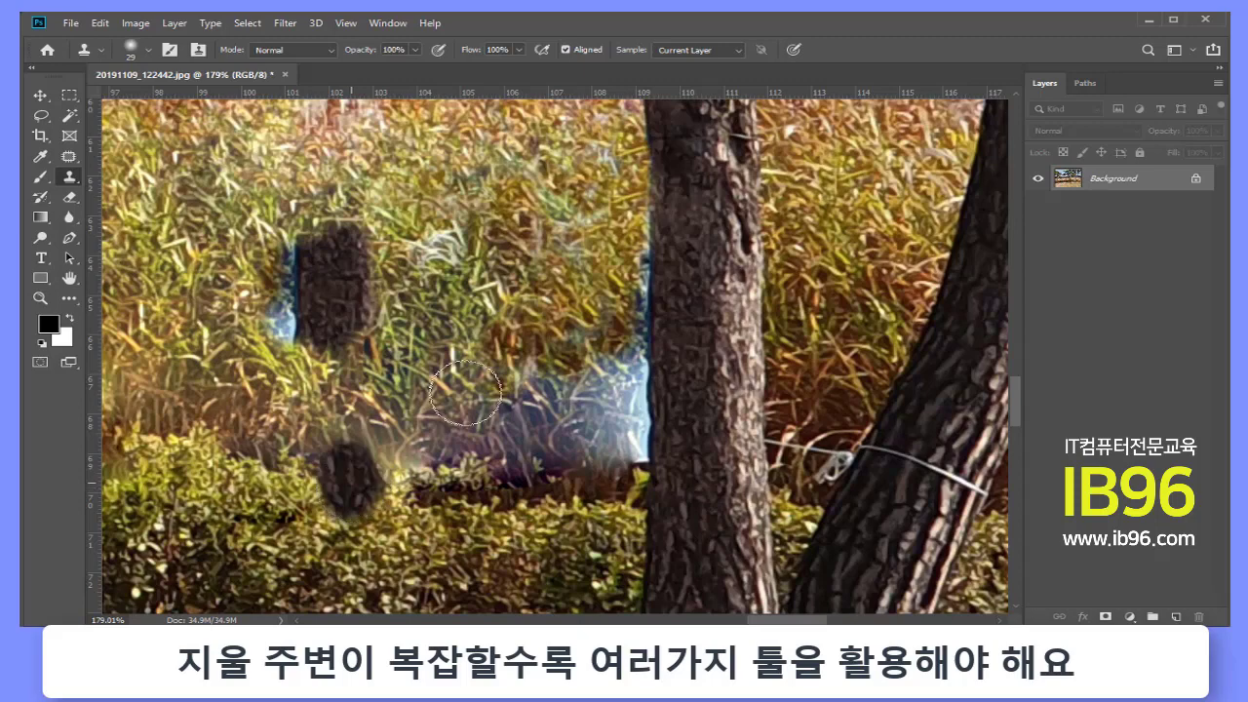
Undo the two dark-blob clone strokes via Edit > Undo, then clone grass over the blue patch
click(100, 22)
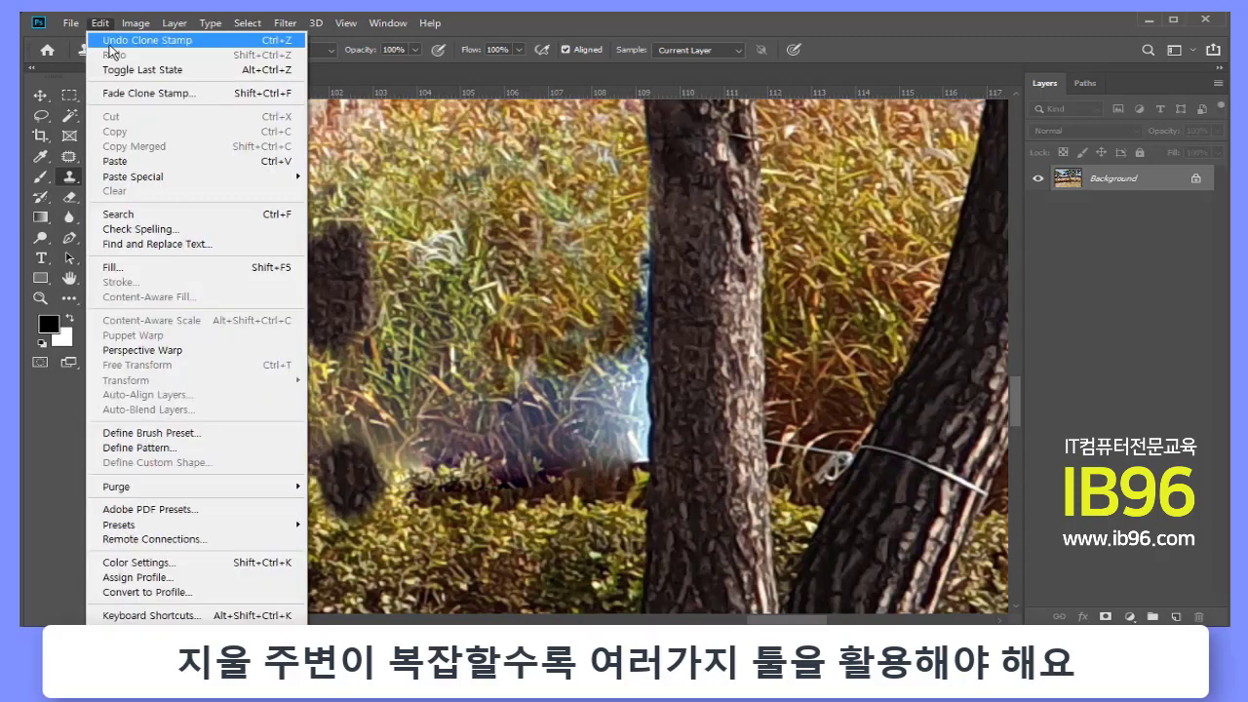
click(109, 40)
click(100, 23)
click(108, 41)
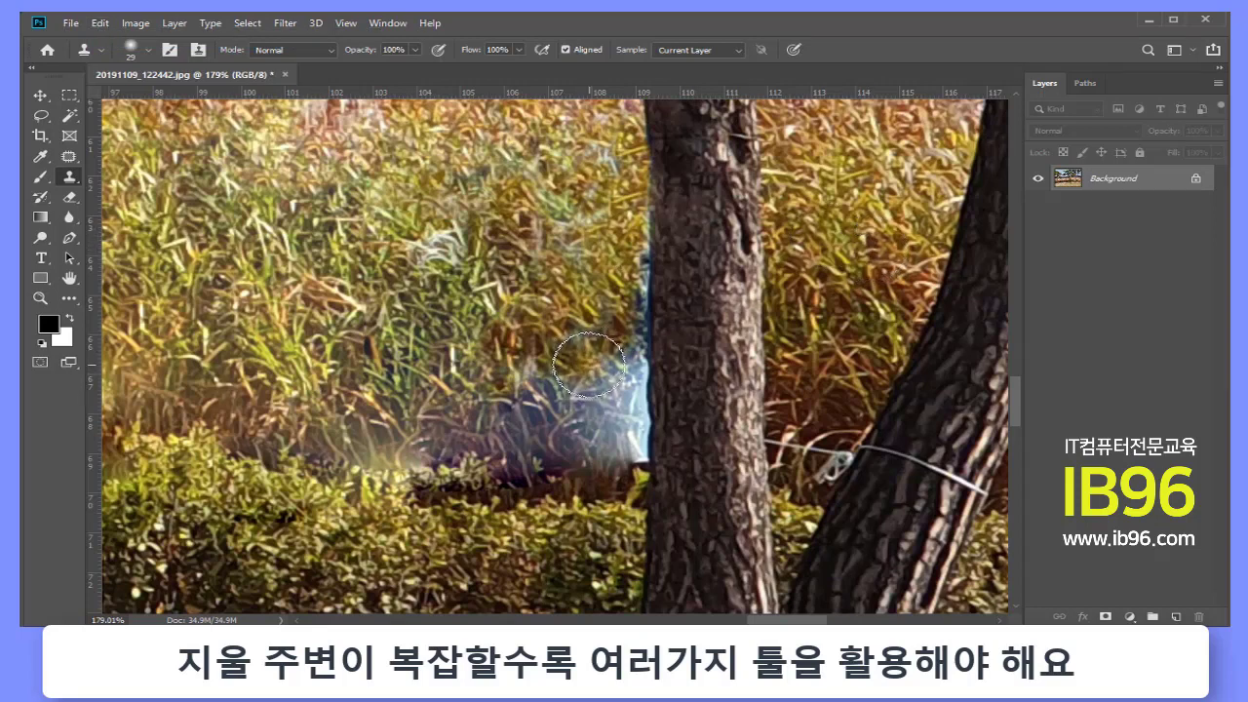
mouse_move(590, 384)
mouse_down()
mouse_move(547, 398)
mouse_move(585, 333)
mouse_move(604, 367)
mouse_move(652, 353)
mouse_up()
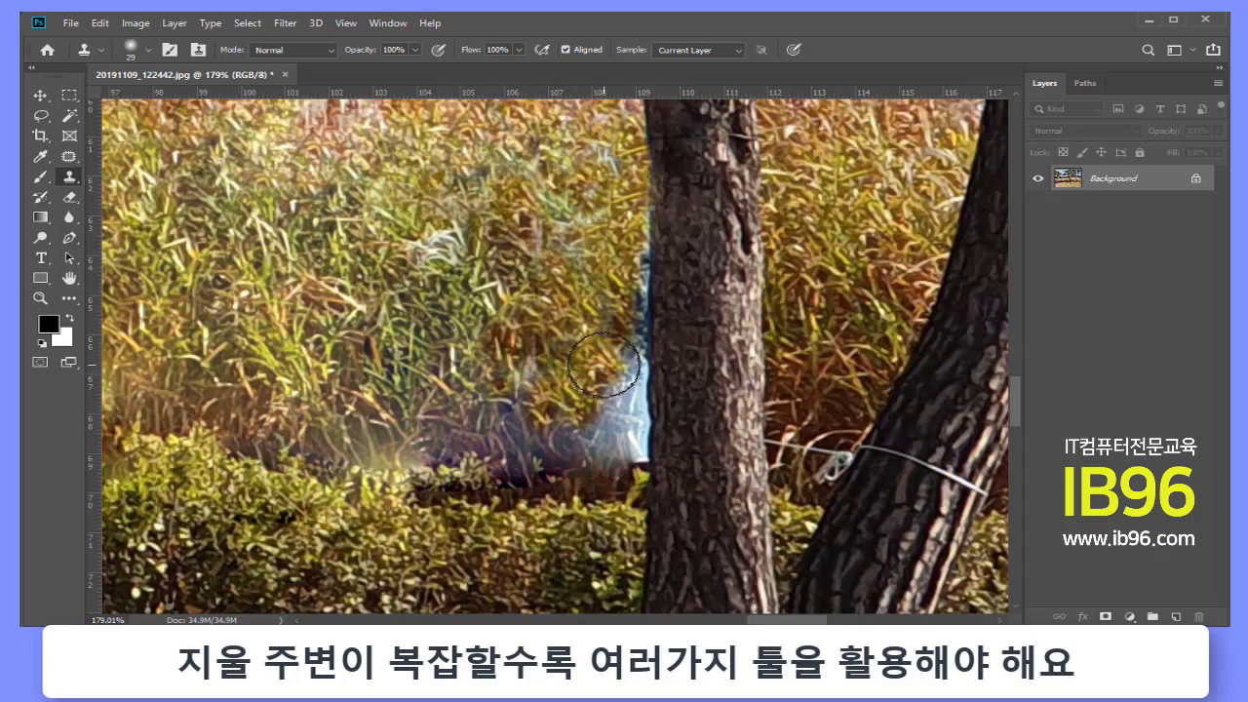
key(ctrl+z)
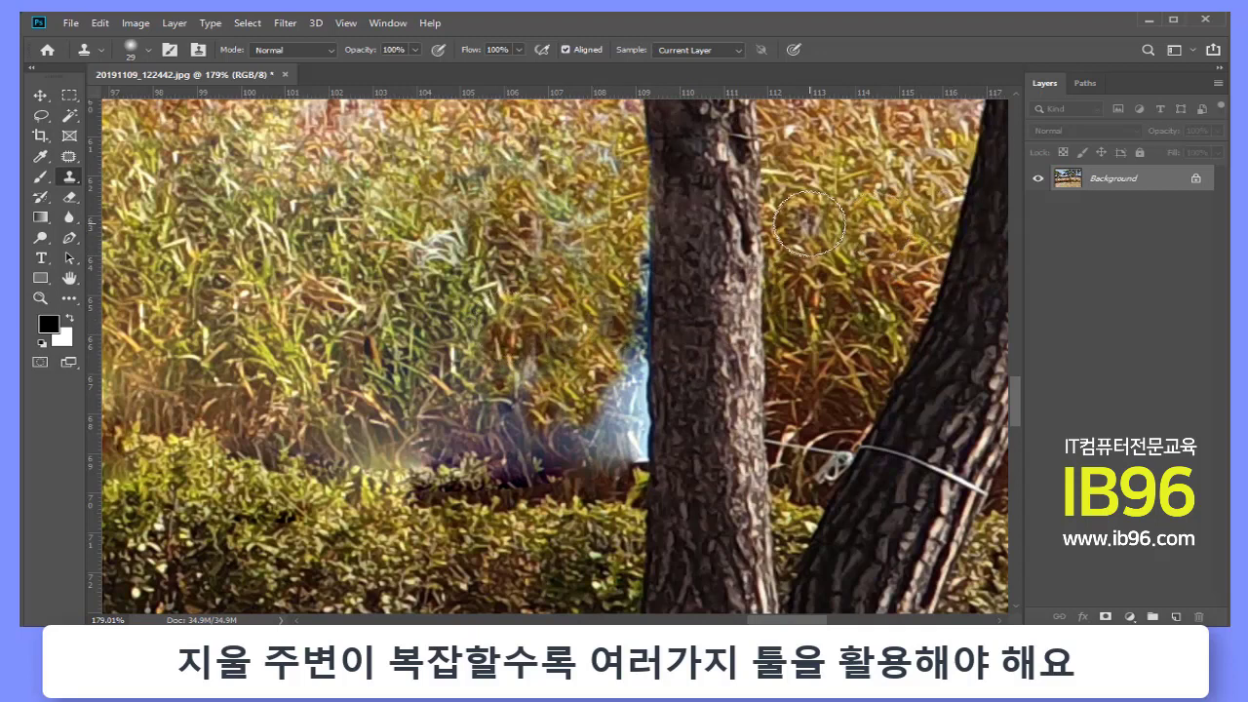
Turn off Aligned for the Clone Stamp and stamp two trunk-textured patches on the left grass
click(565, 48)
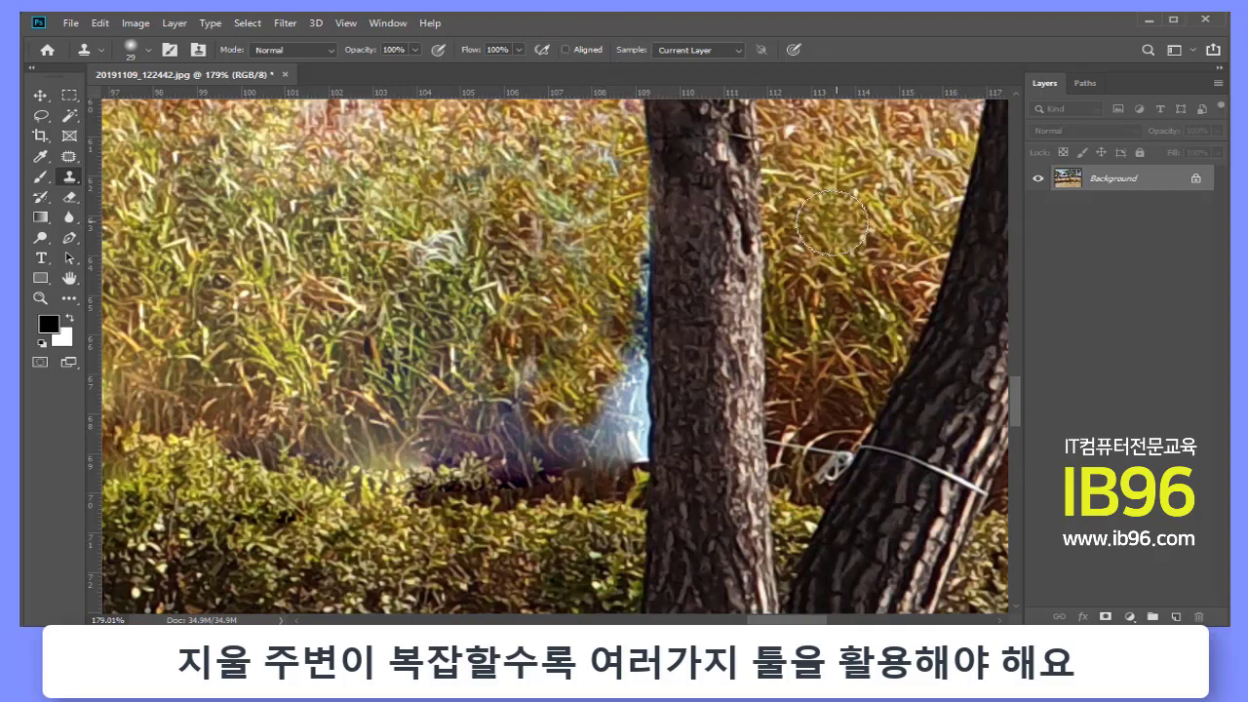
alt+click(700, 248)
mouse_move(386, 190)
mouse_down()
mouse_move(410, 257)
mouse_move(384, 245)
mouse_up()
click(162, 231)
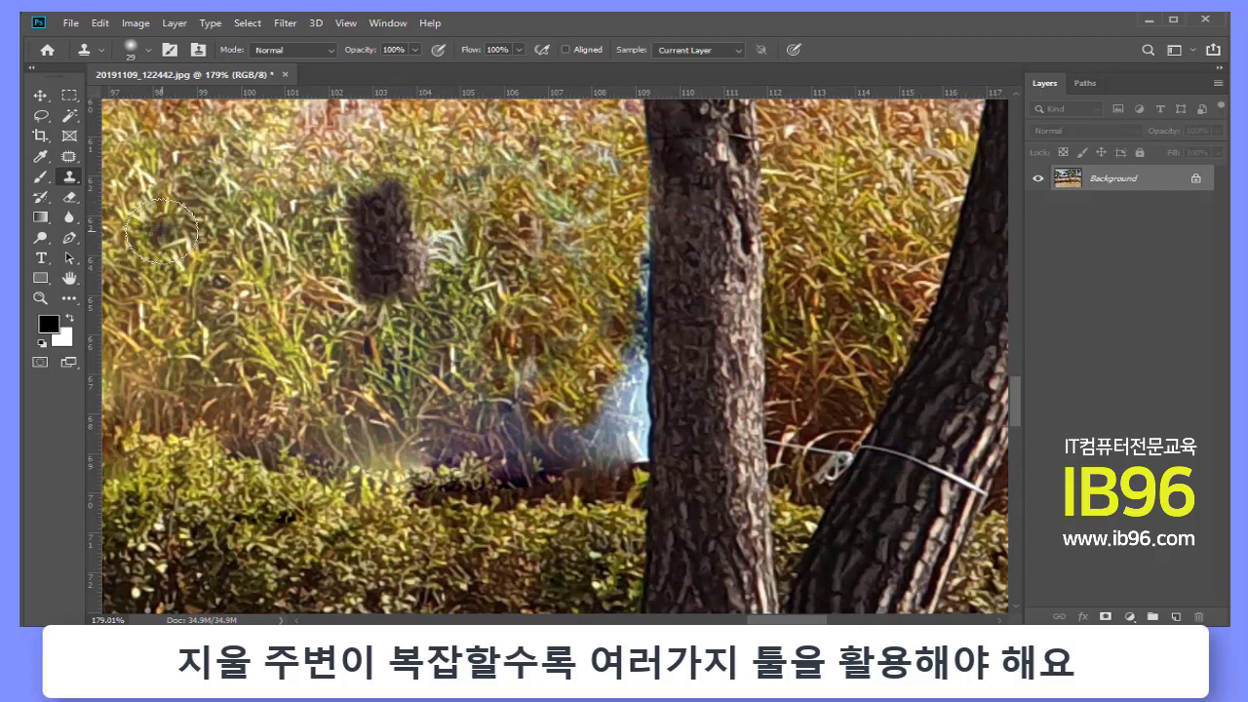
key(ctrl+z)
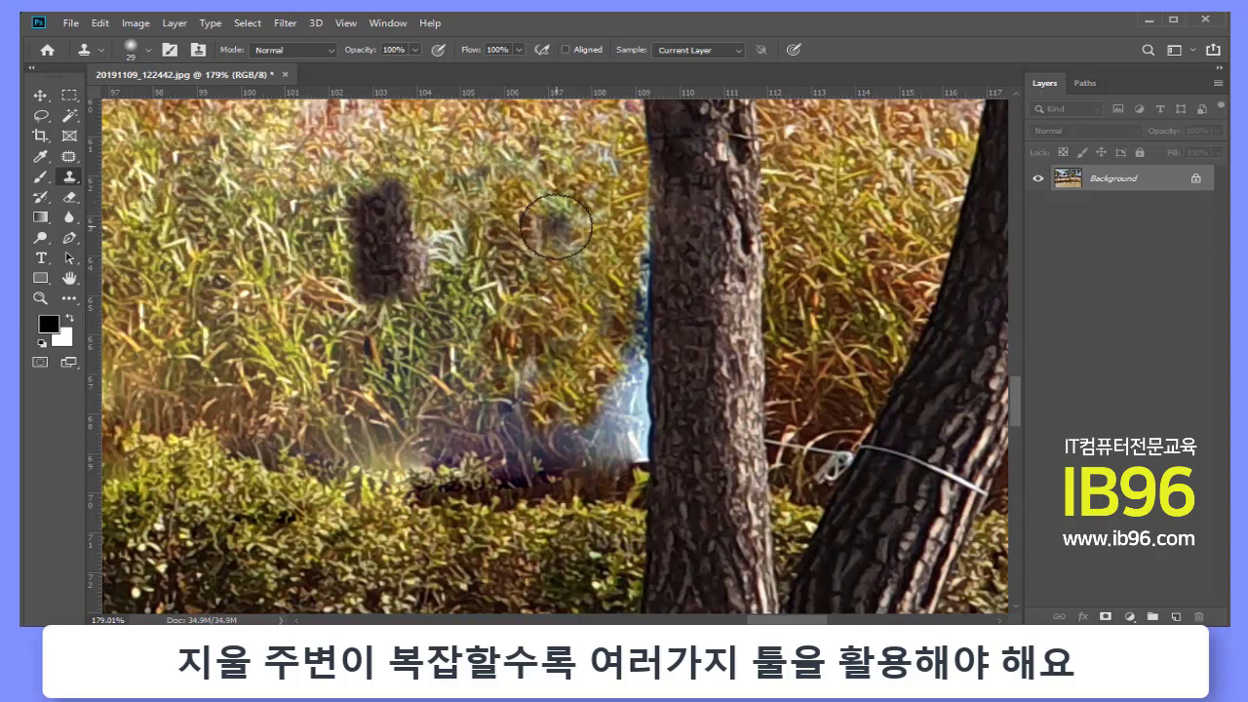
mouse_move(179, 241)
mouse_down()
mouse_move(187, 287)
mouse_move(195, 236)
mouse_up()
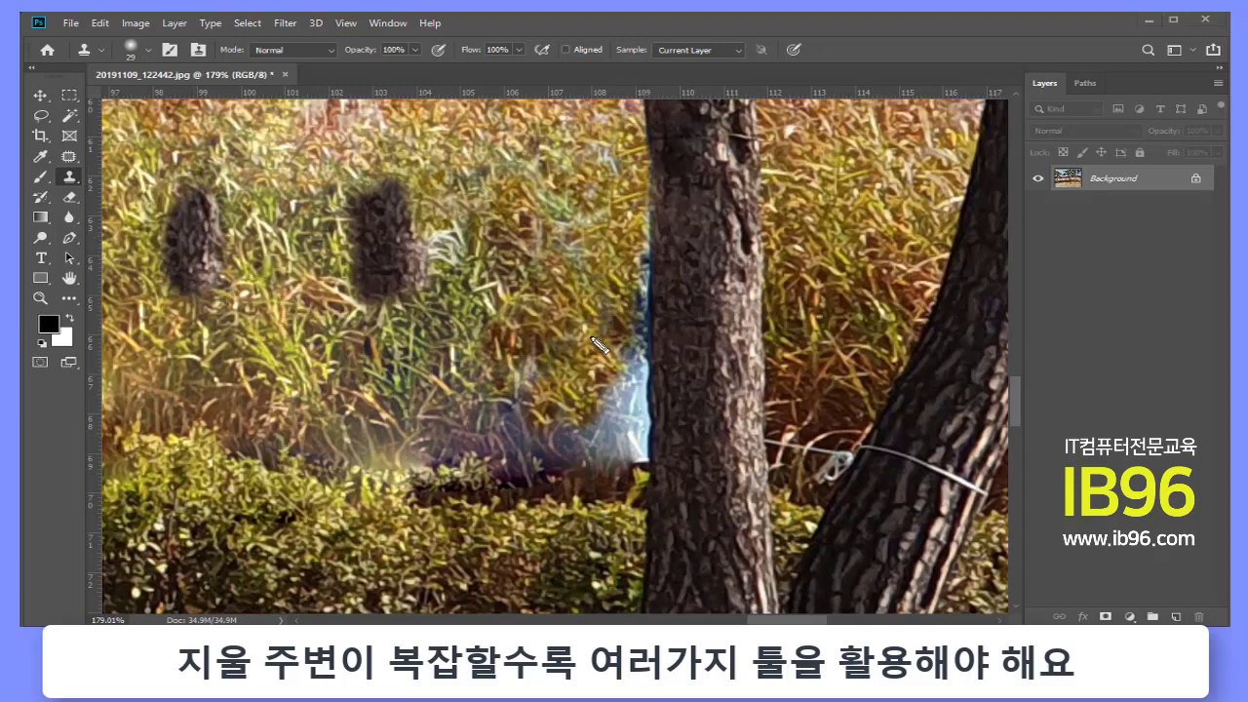
alt+click(696, 240)
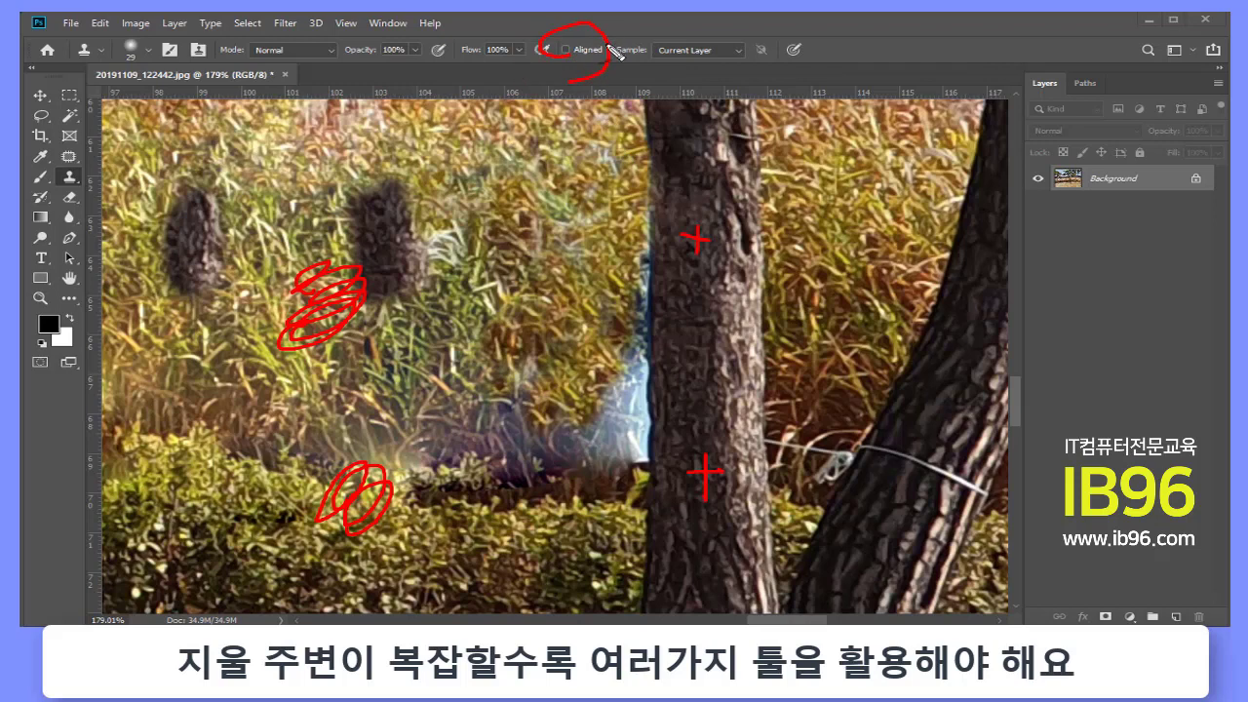
drag(617, 52, 624, 68)
drag(331, 281, 320, 332)
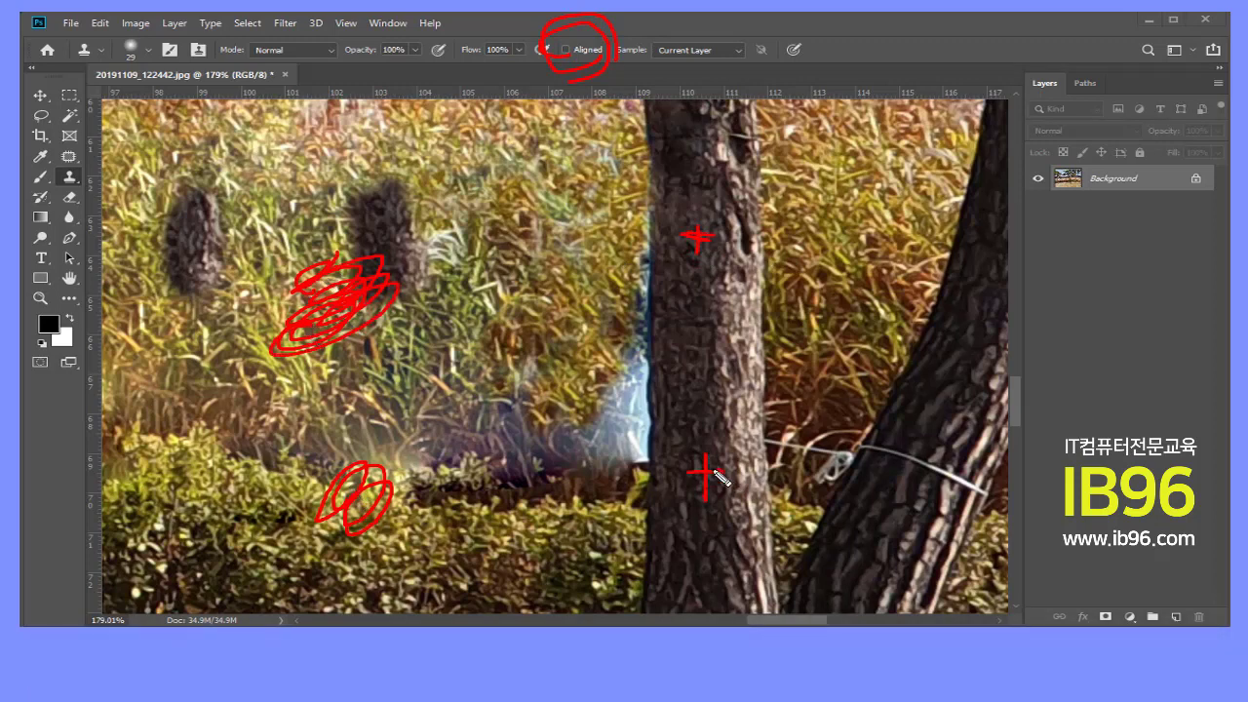
mouse_move(727, 251)
mouse_down()
mouse_move(689, 214)
mouse_move(735, 260)
mouse_move(709, 273)
mouse_up()
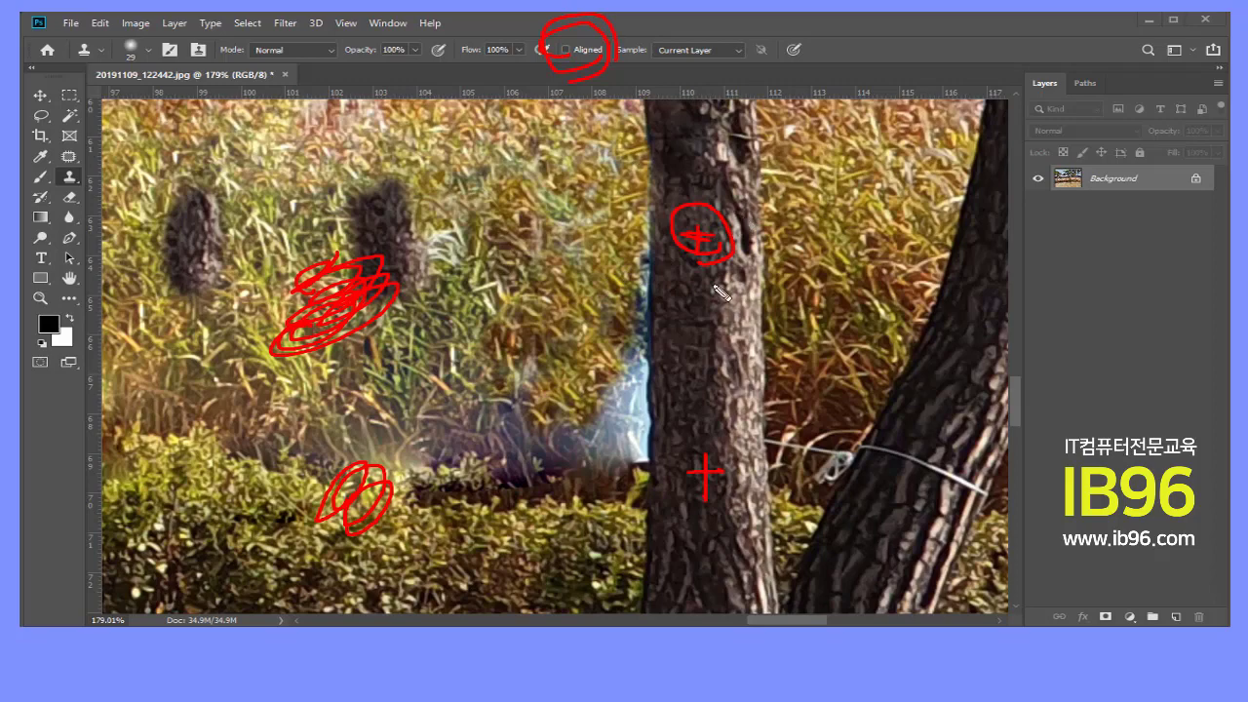
key(Escape)
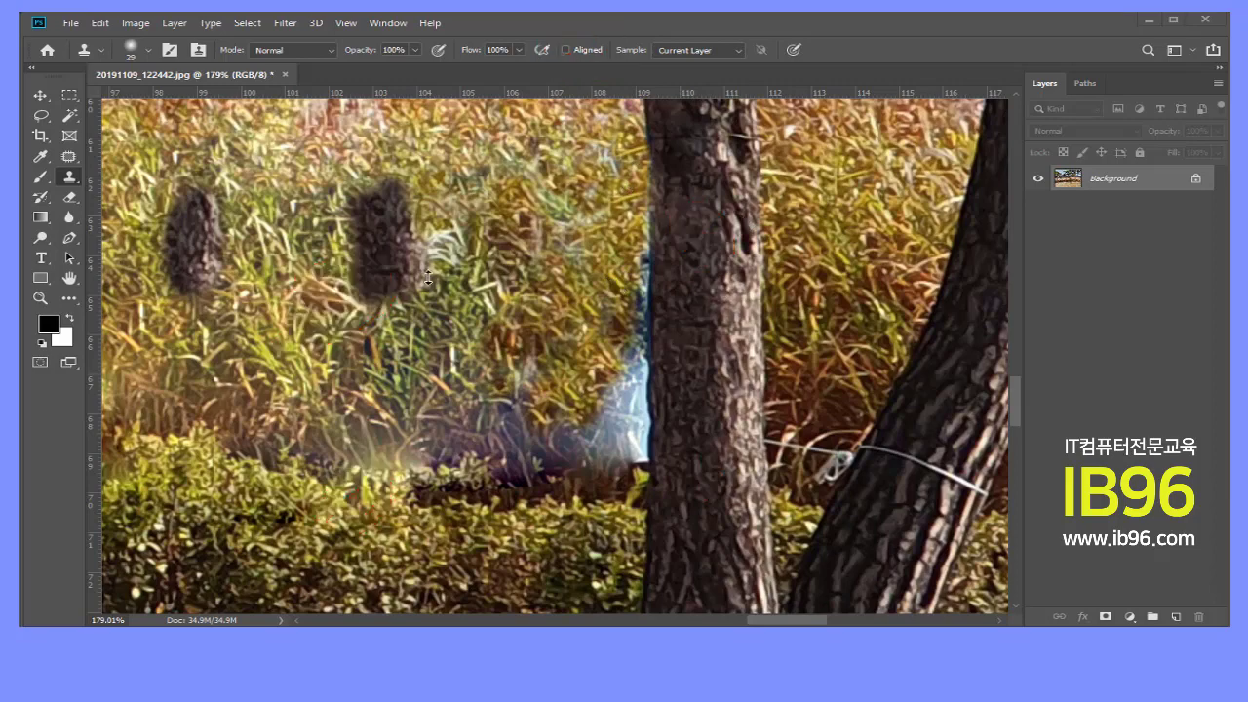
Undo the two bad clone strokes beside the trunk
click(100, 23)
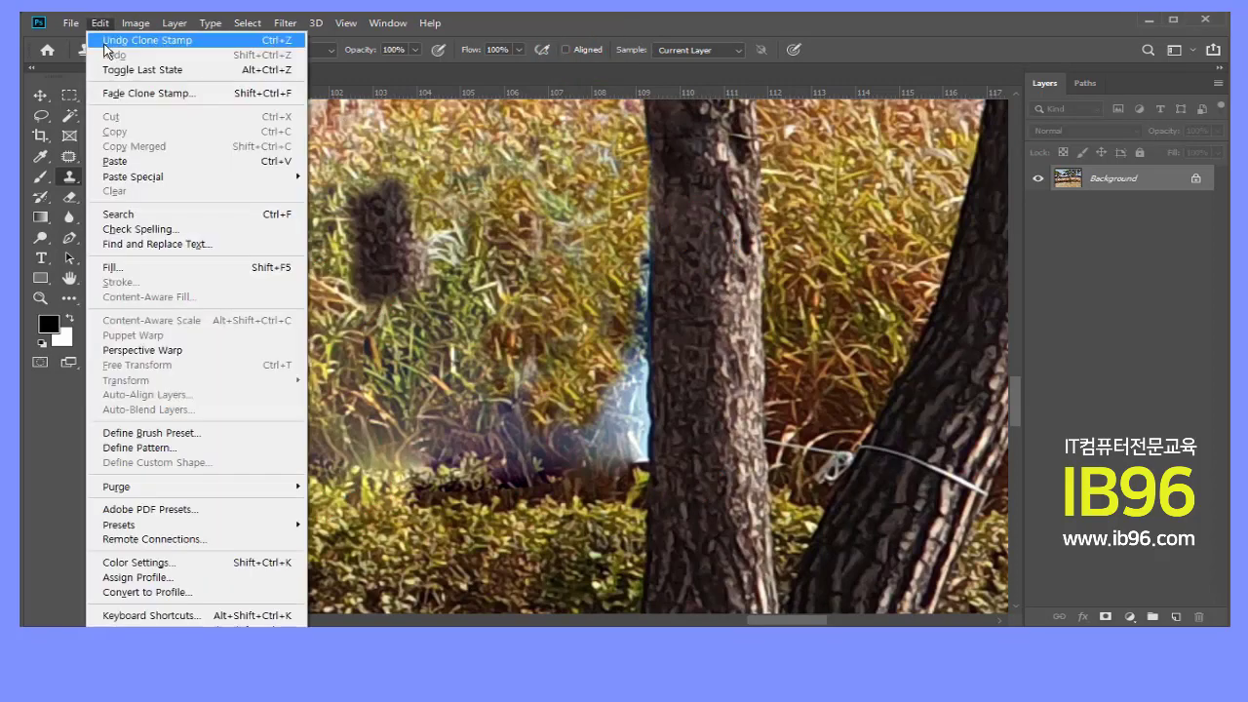
click(112, 43)
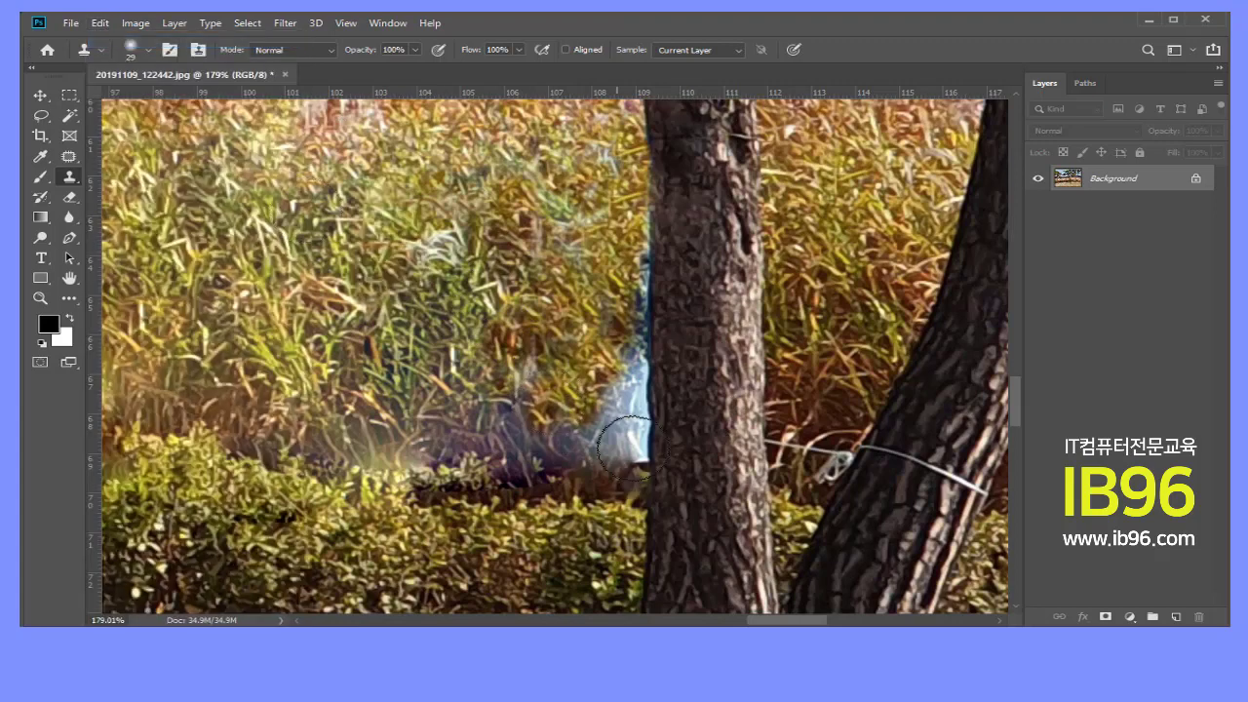
key(ctrl+alt+z)
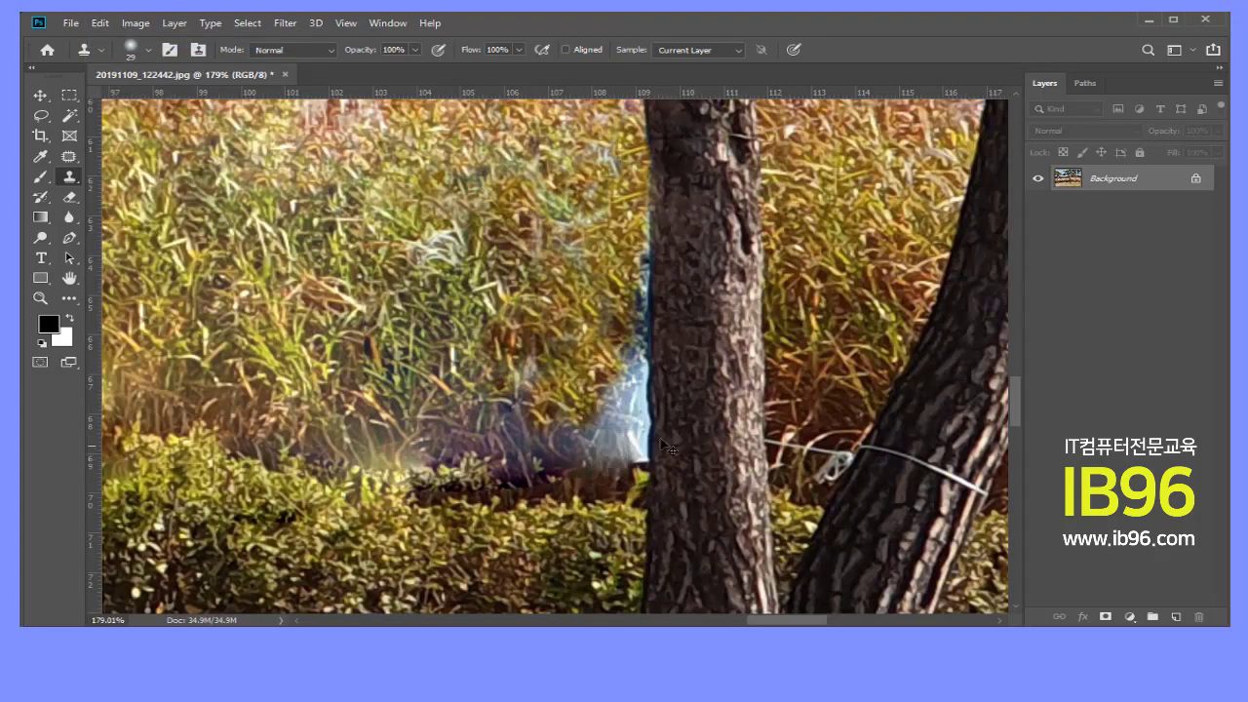
Sample nearby grass with the Clone Stamp and repaint the blue edge beside the trunk
alt+click(827, 377)
drag(651, 432, 585, 447)
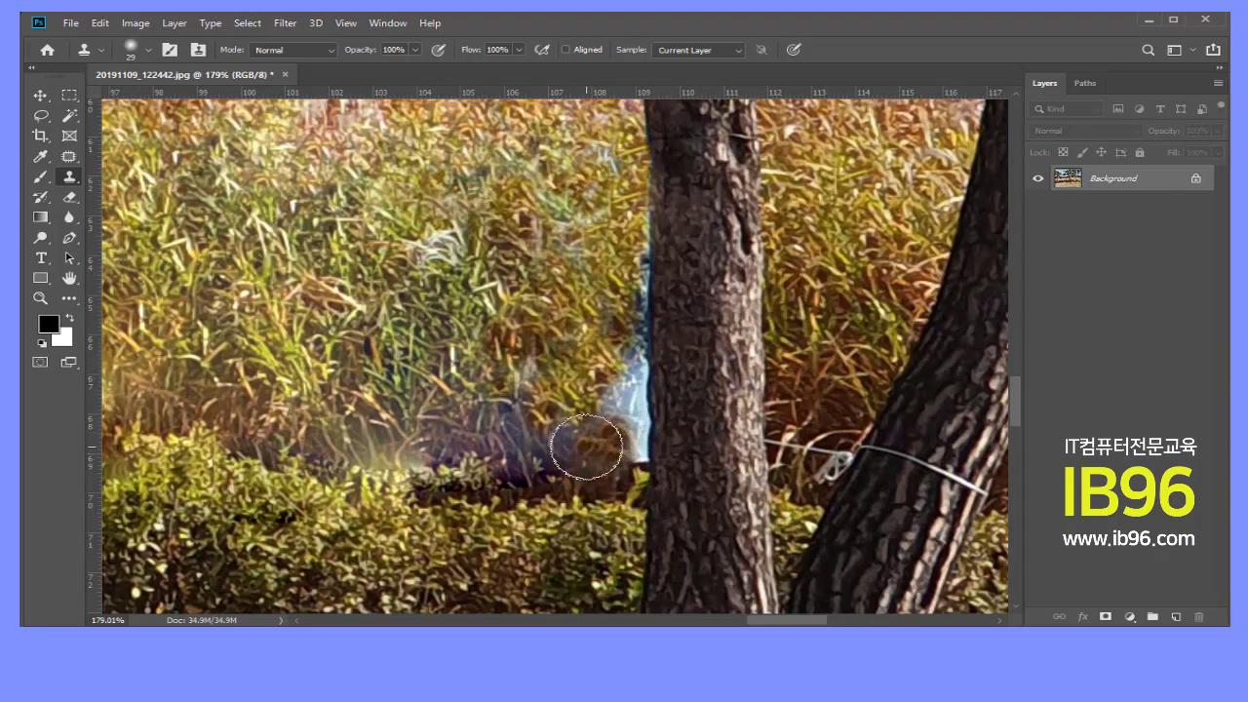
key(ctrl+z)
alt+click(825, 355)
click(625, 404)
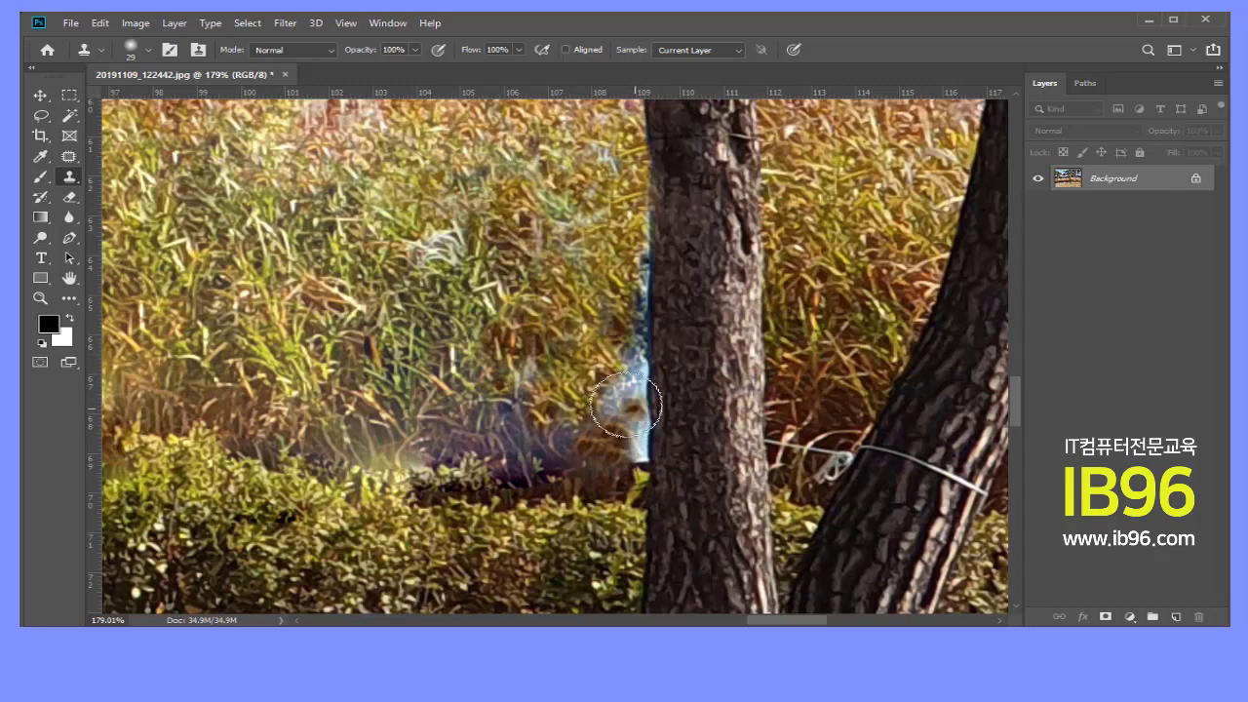
mouse_move(625, 405)
mouse_down()
mouse_move(582, 470)
mouse_move(621, 451)
mouse_up()
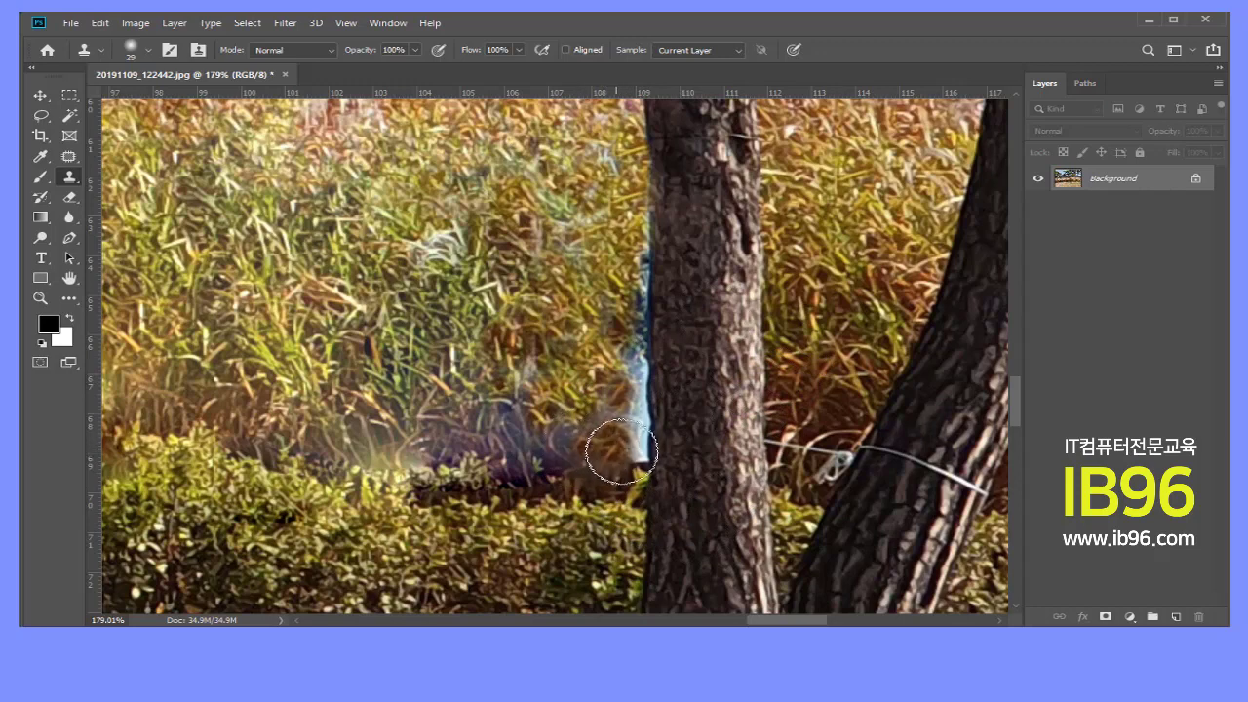
Enable Aligned and clone grass up the blue gap along the trunk's left edge
click(566, 48)
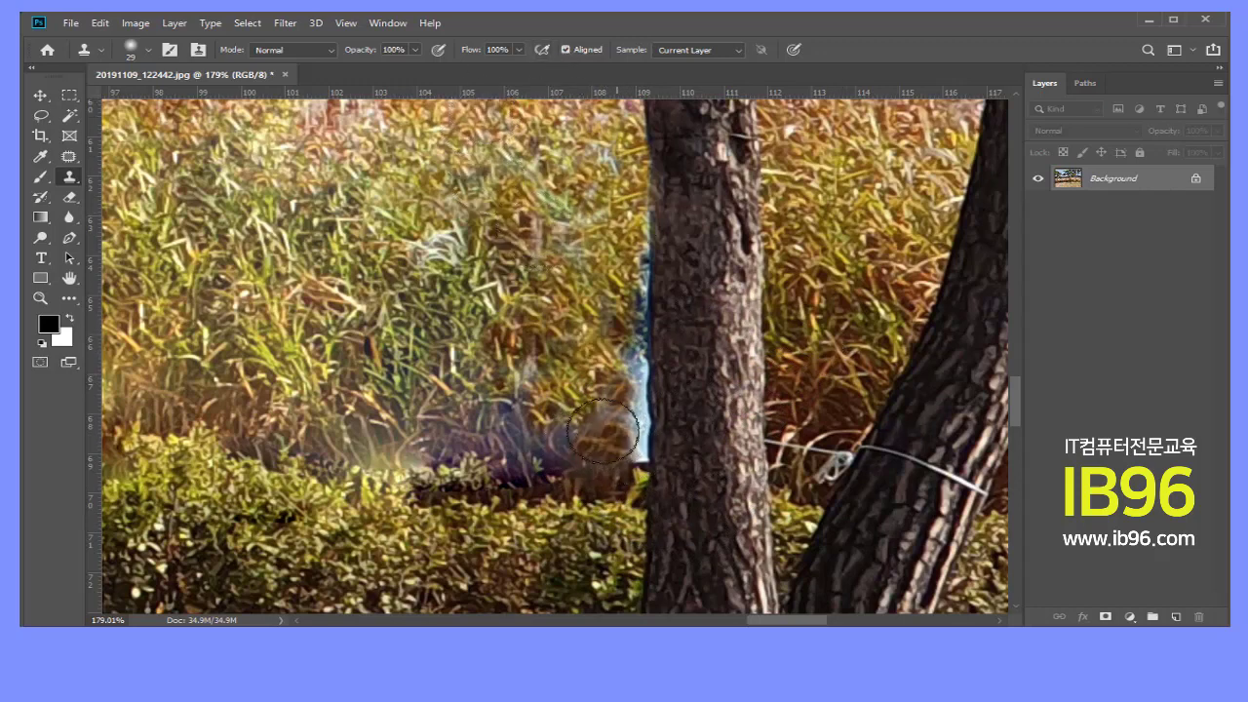
drag(602, 431, 615, 363)
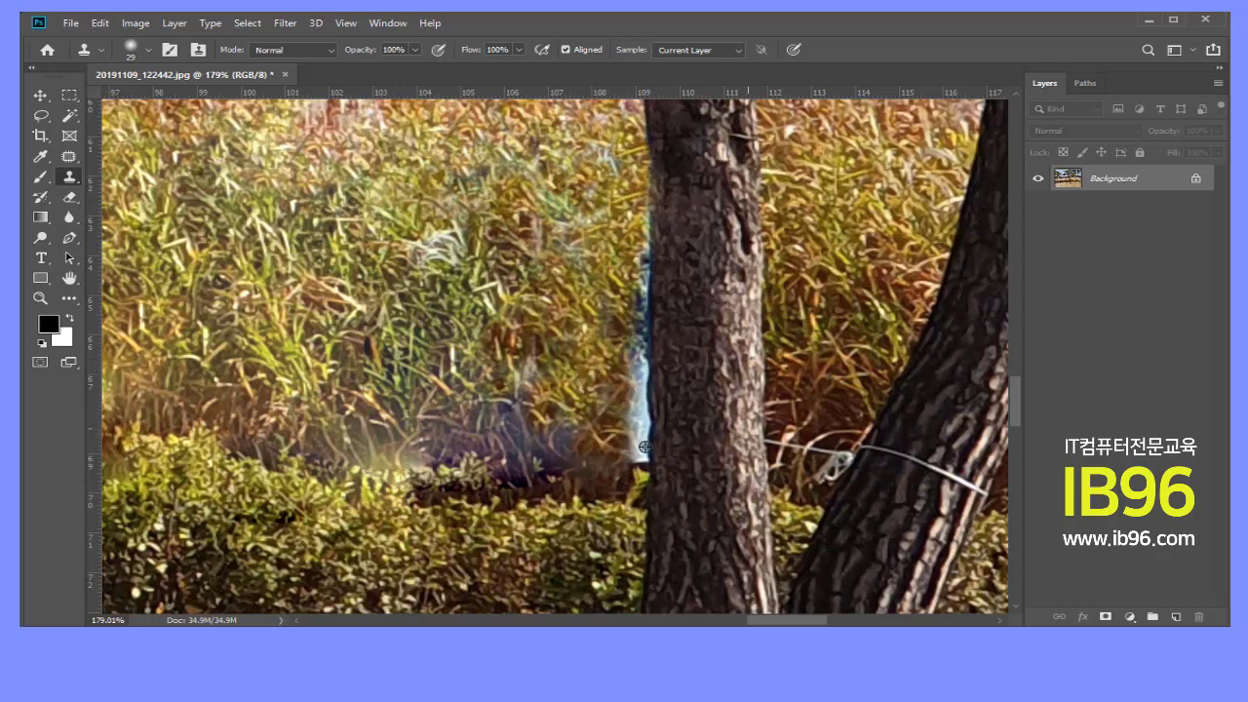
alt+click(644, 447)
drag(627, 445, 634, 372)
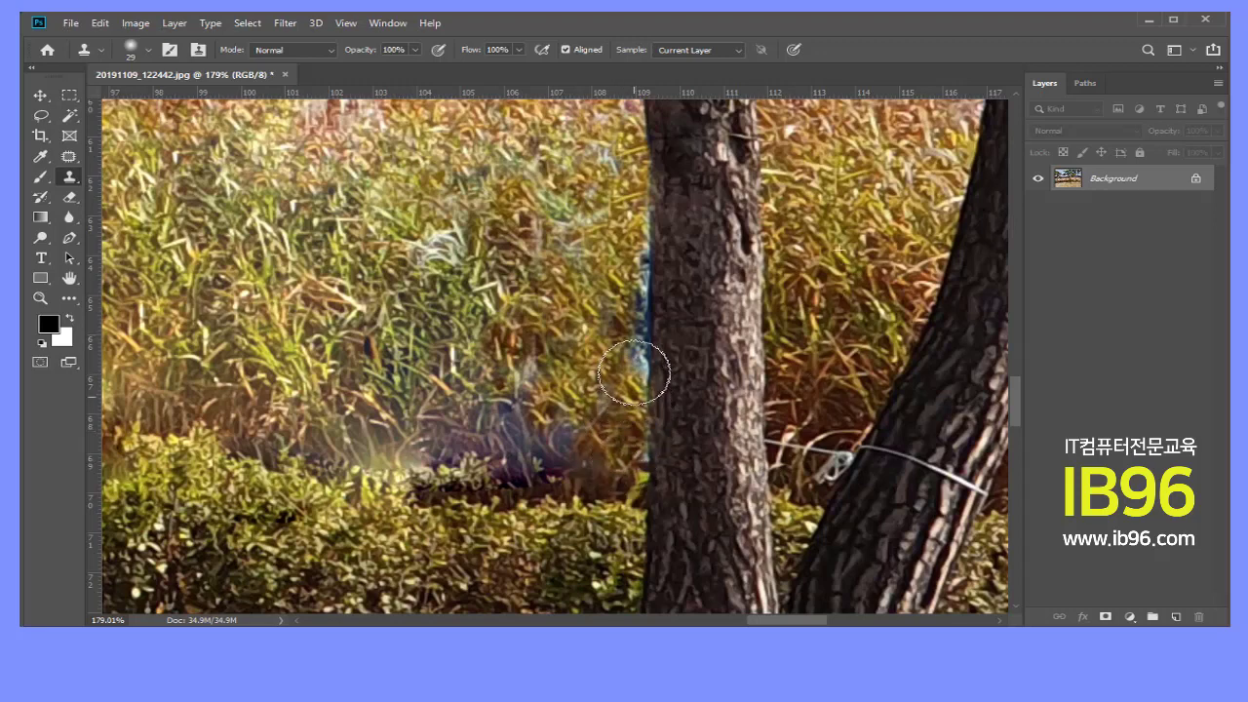
drag(634, 372, 629, 268)
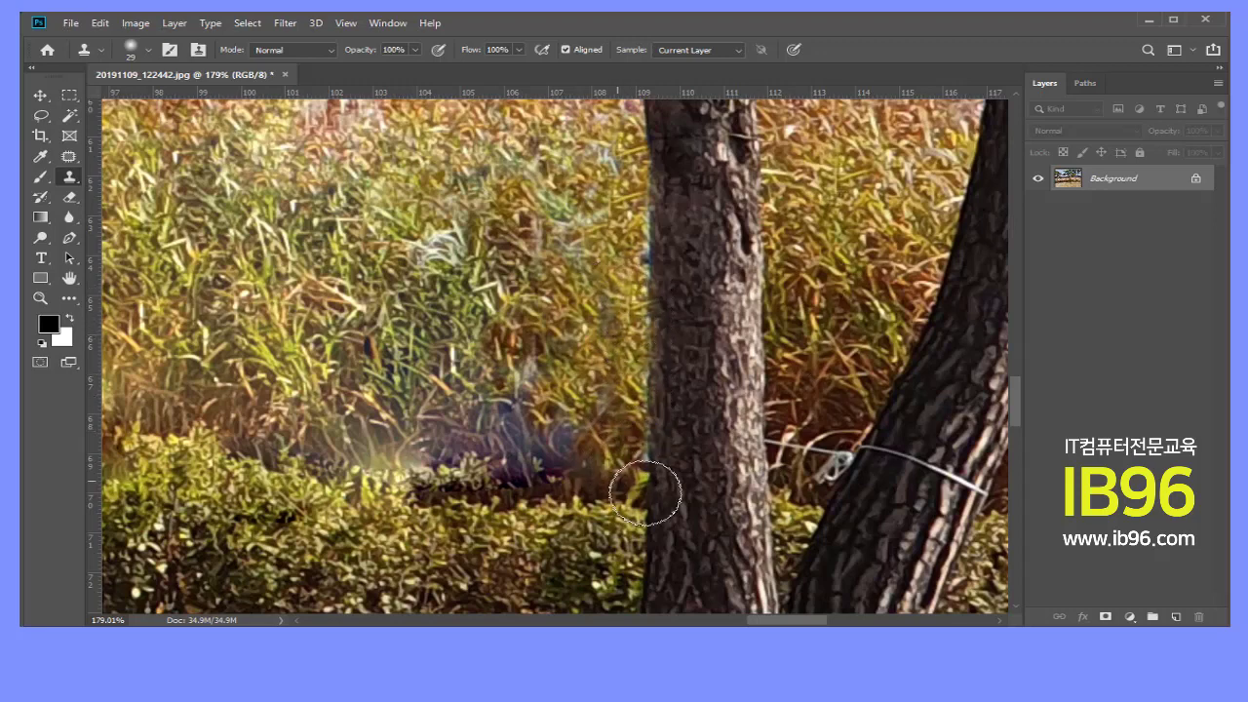
alt+click(801, 402)
drag(660, 479, 637, 483)
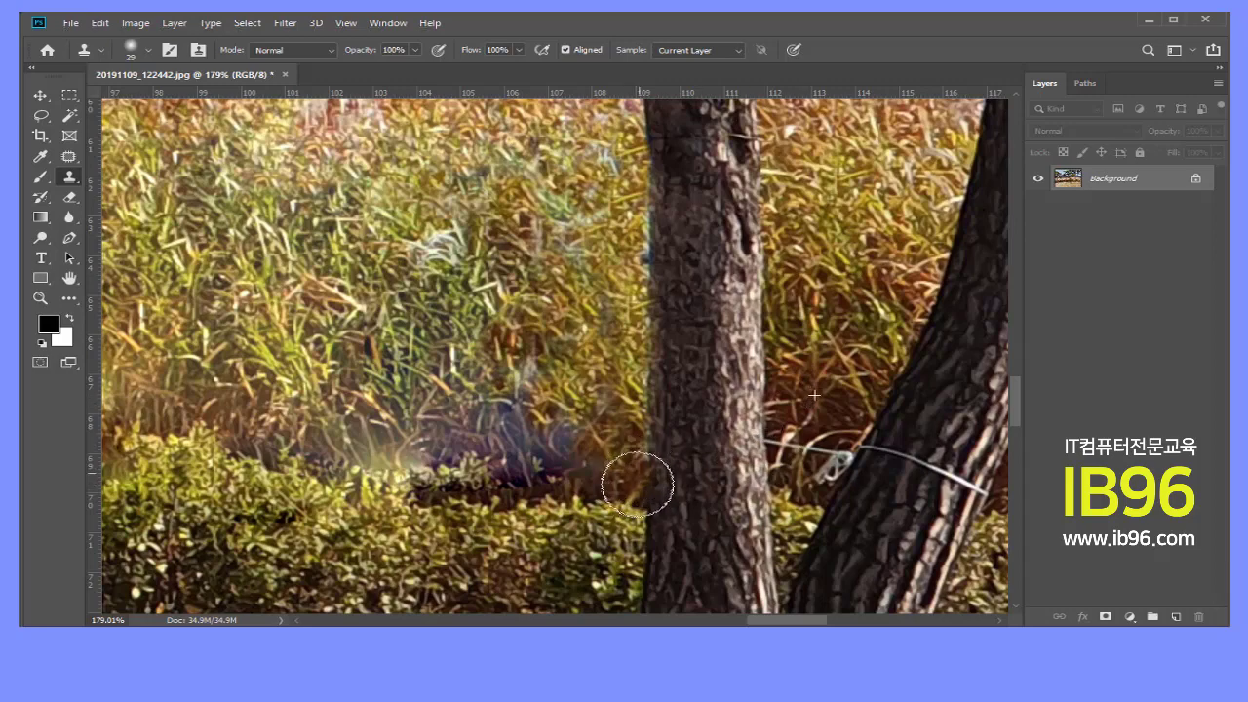
drag(546, 458, 787, 585)
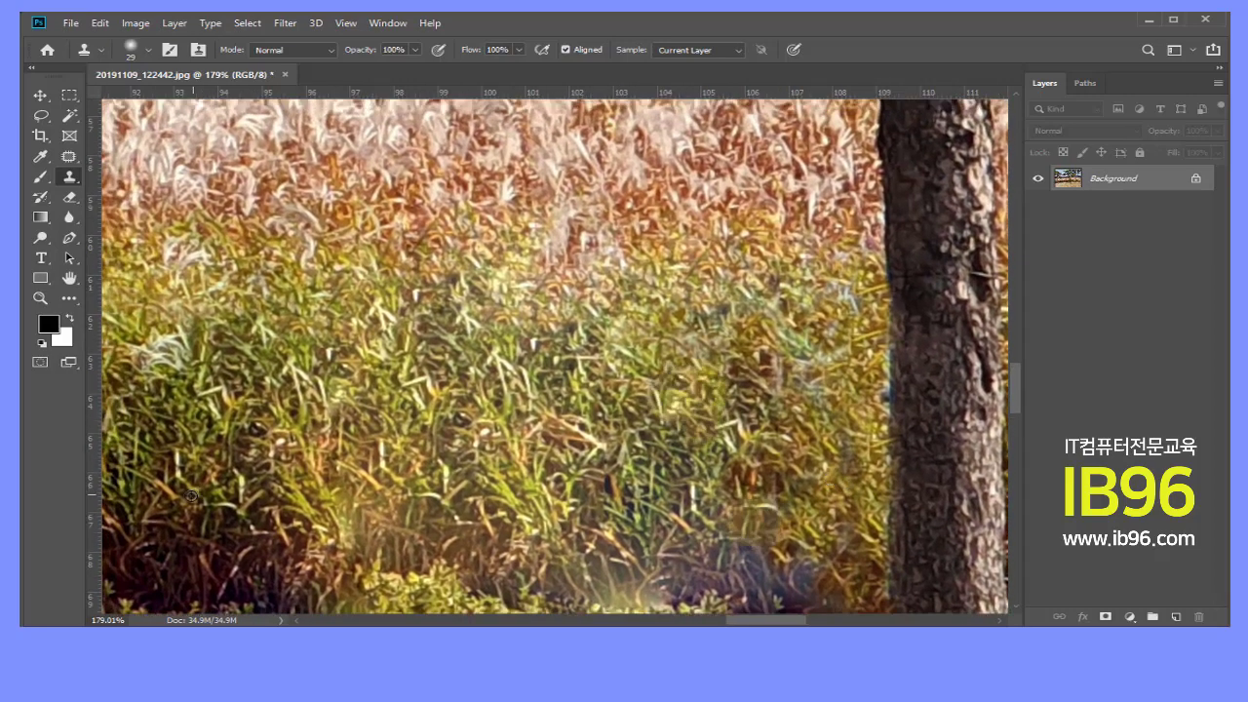
Clone fresh grass samples over the blotchy lower patch left of the trunk
alt+click(195, 549)
drag(326, 554, 262, 559)
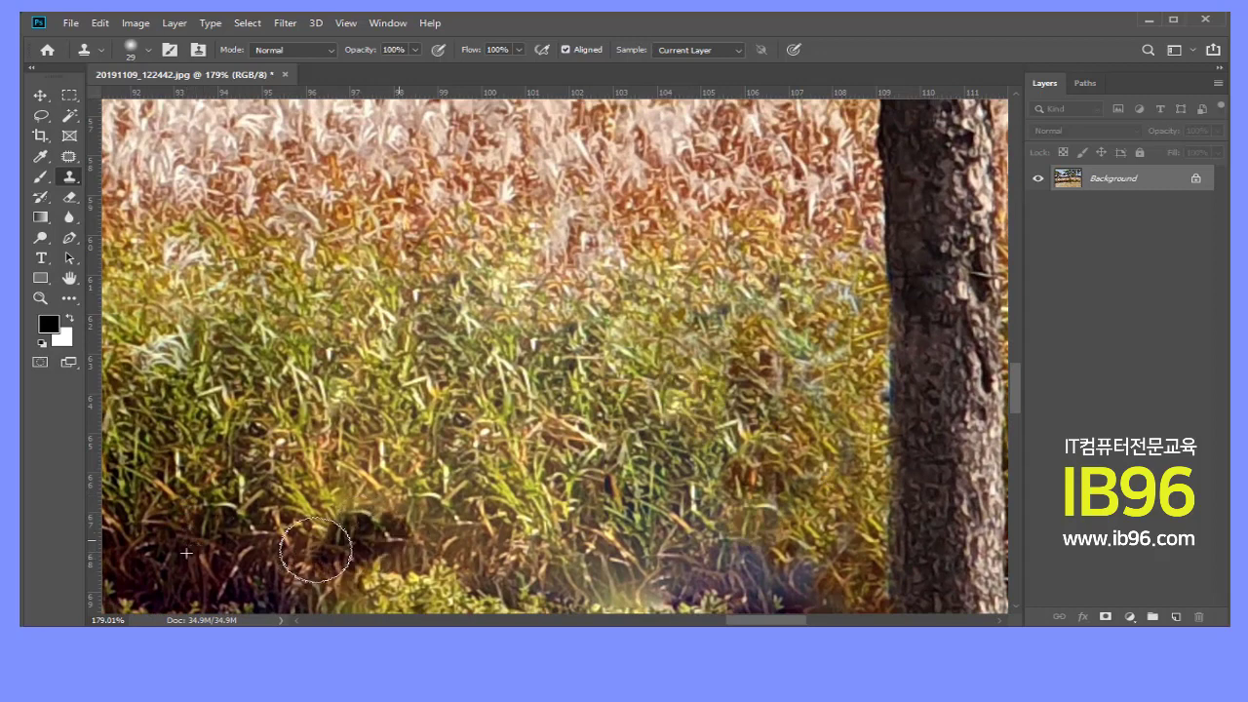
alt+click(208, 478)
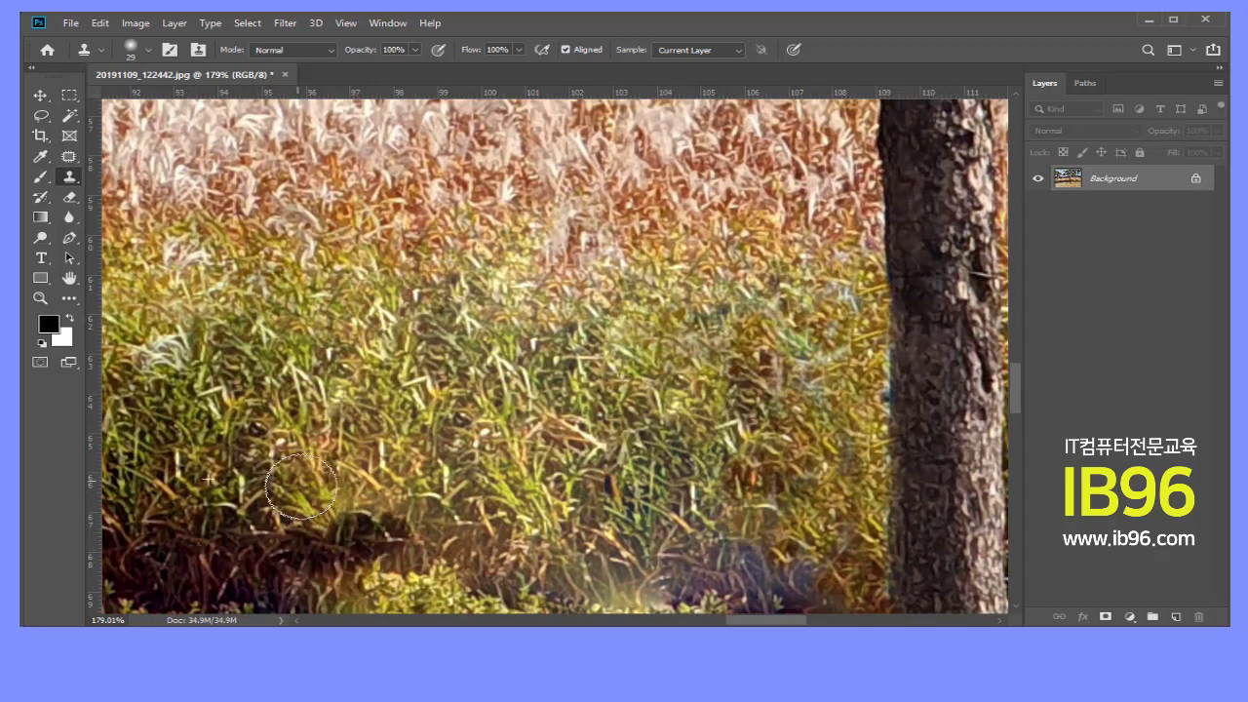
drag(304, 491, 377, 505)
alt+click(232, 434)
drag(314, 460, 382, 485)
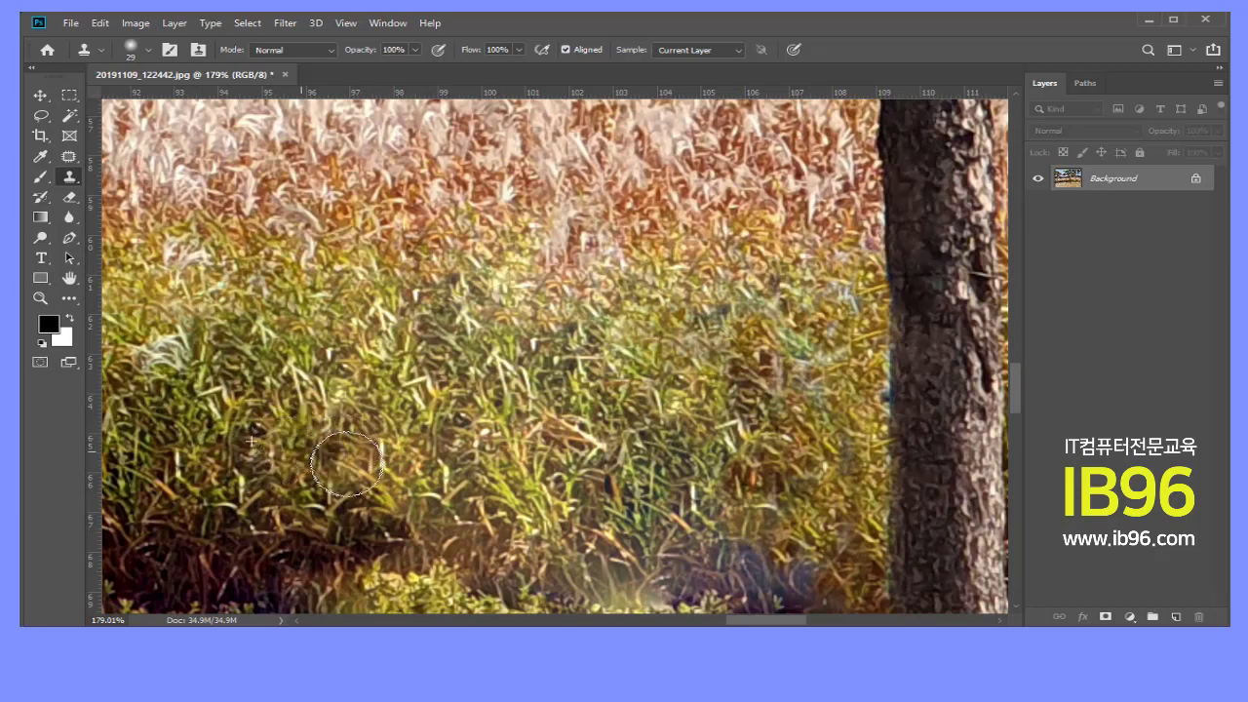
alt+click(250, 534)
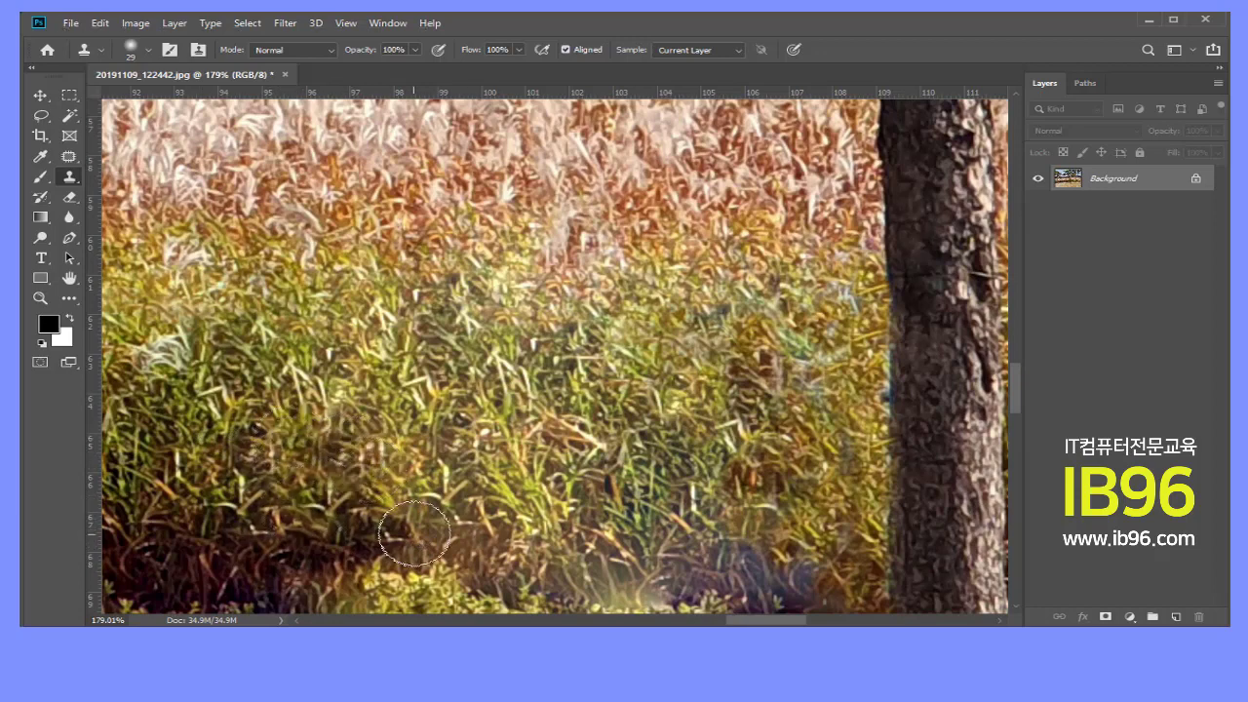
mouse_move(425, 533)
mouse_down()
mouse_move(374, 551)
mouse_move(468, 478)
mouse_move(561, 480)
mouse_move(429, 478)
mouse_up()
Resample and paint grass and a reed-like patch into the middle of the area
alt+click(183, 343)
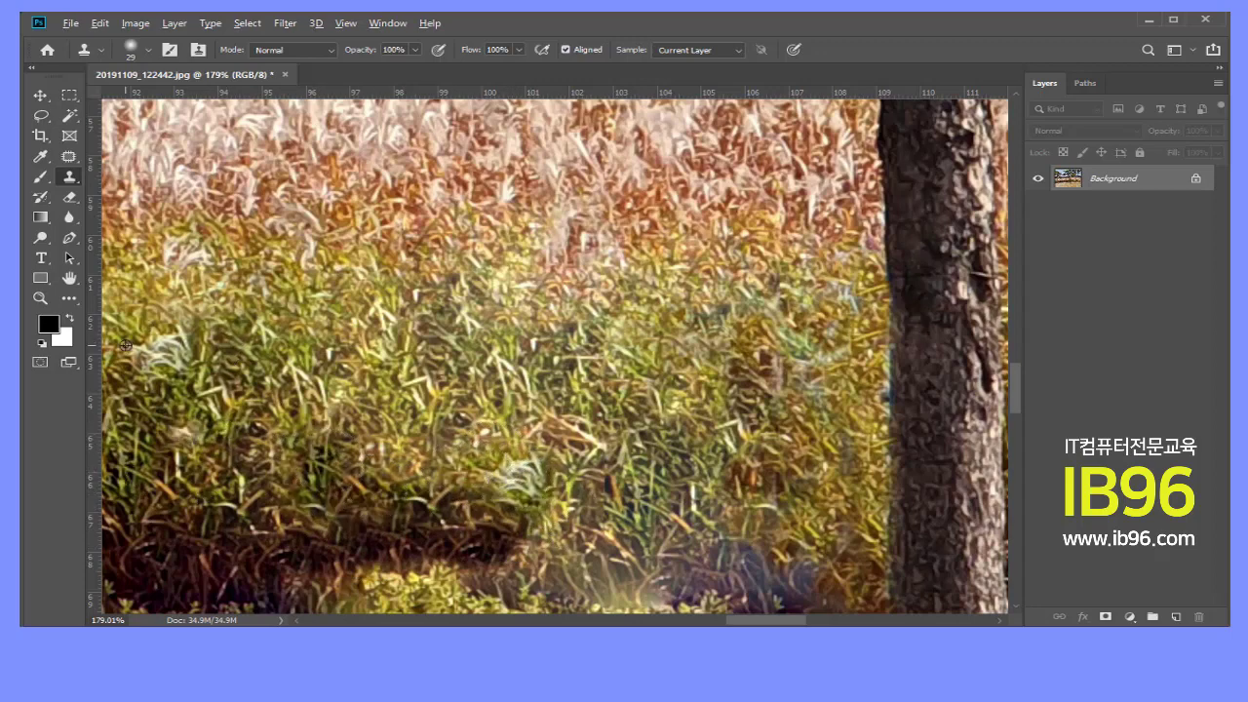
alt+click(193, 253)
drag(507, 459, 353, 497)
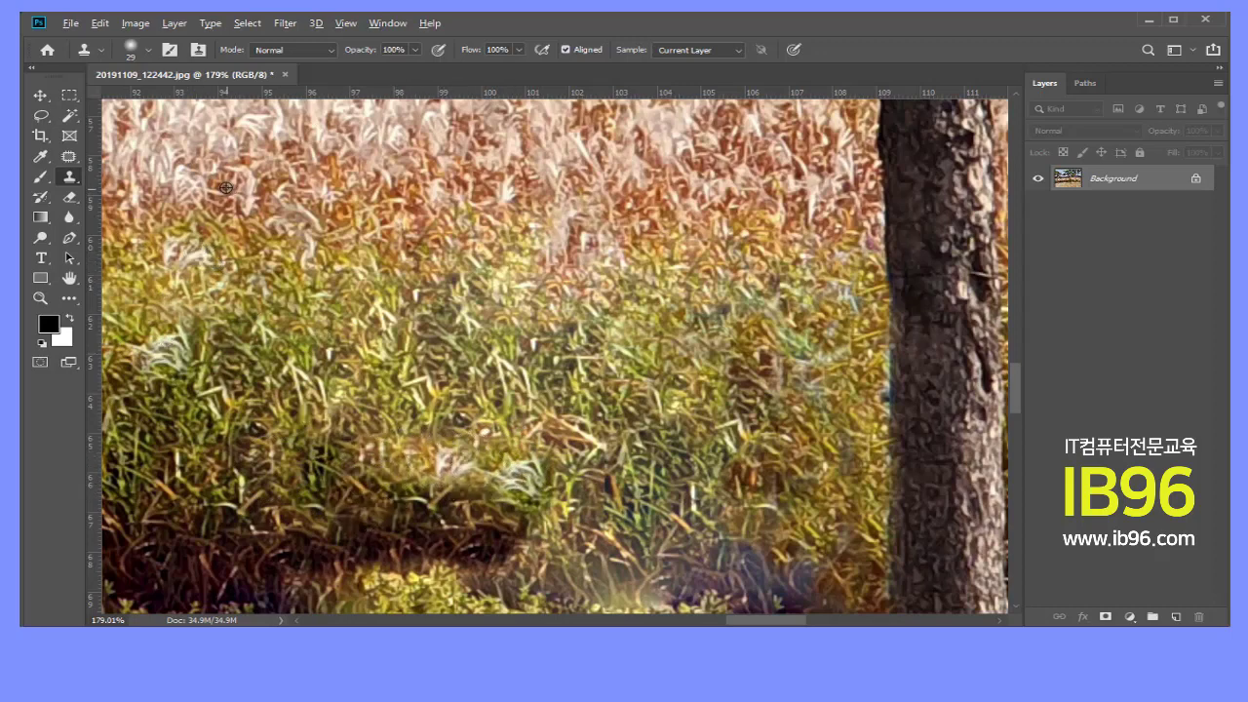
drag(420, 458, 429, 487)
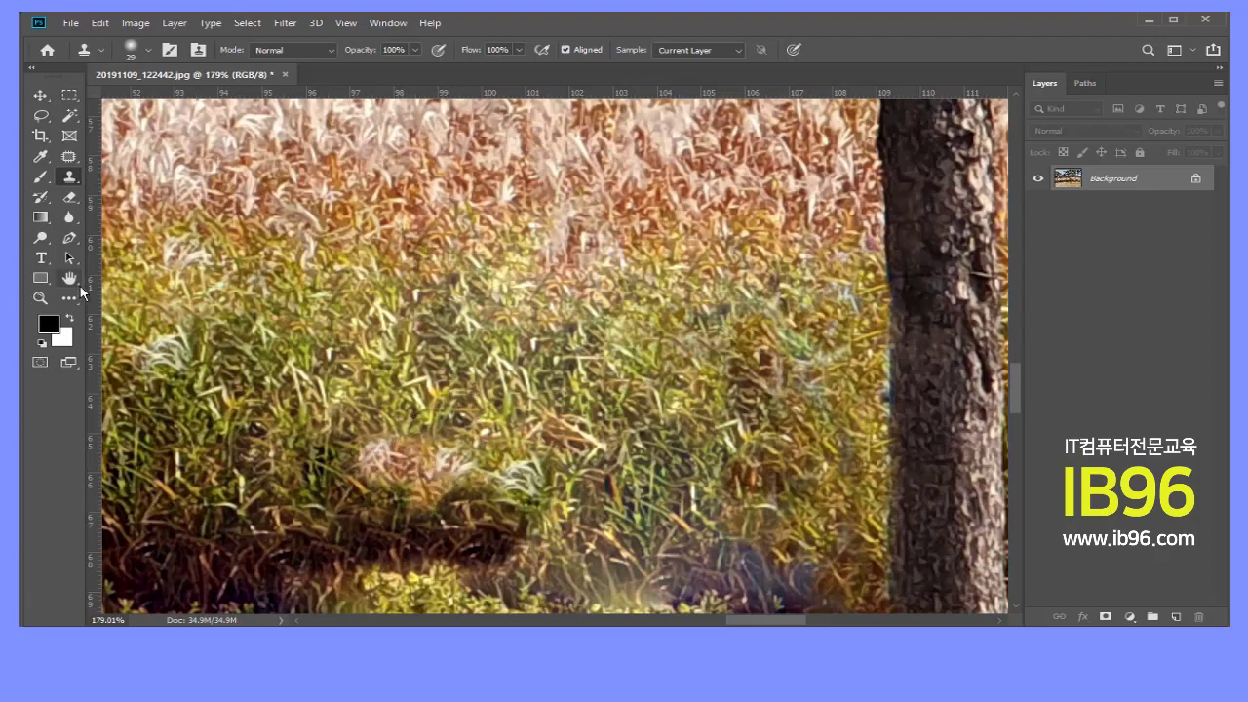
Zoom out to 66.7% to see the whole park scene
click(41, 299)
alt+click(701, 381)
alt+click(701, 381)
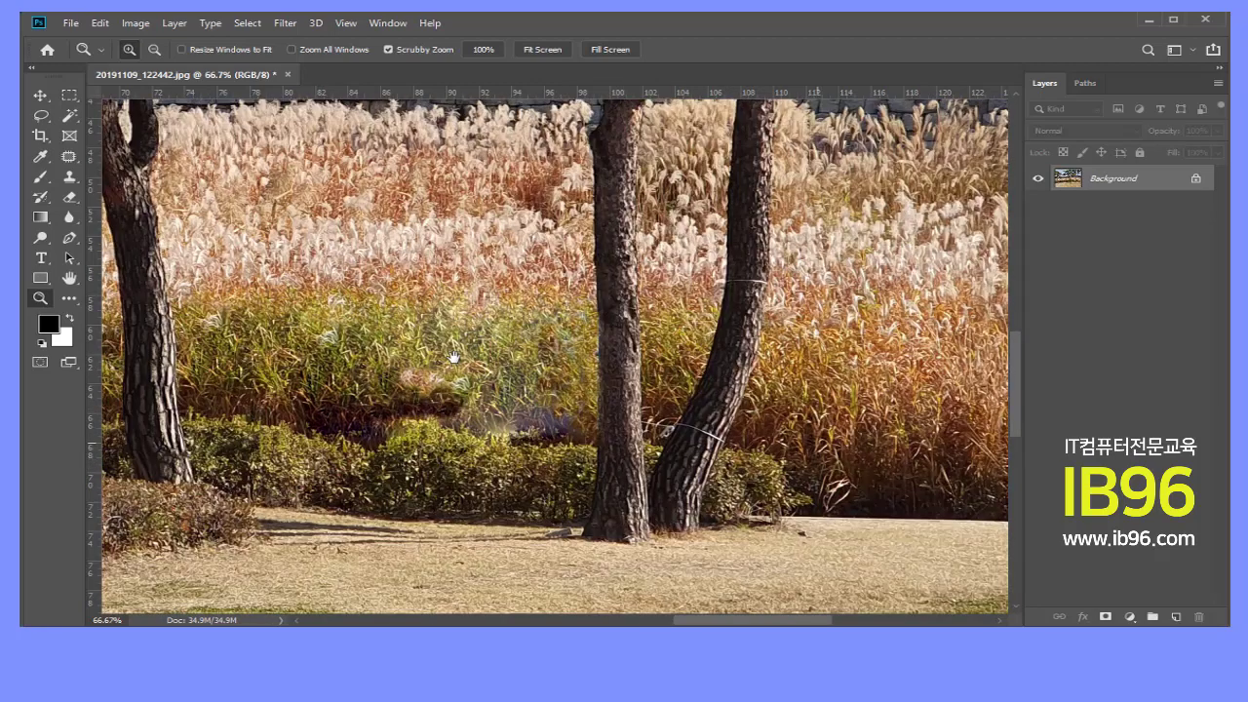
Pan to the left side showing the stone wall, lamp post and single tree
drag(732, 410, 404, 340)
mouse_move(747, 393)
mouse_down()
mouse_move(714, 500)
mouse_move(891, 487)
mouse_move(878, 432)
mouse_move(680, 420)
mouse_move(933, 439)
mouse_up()
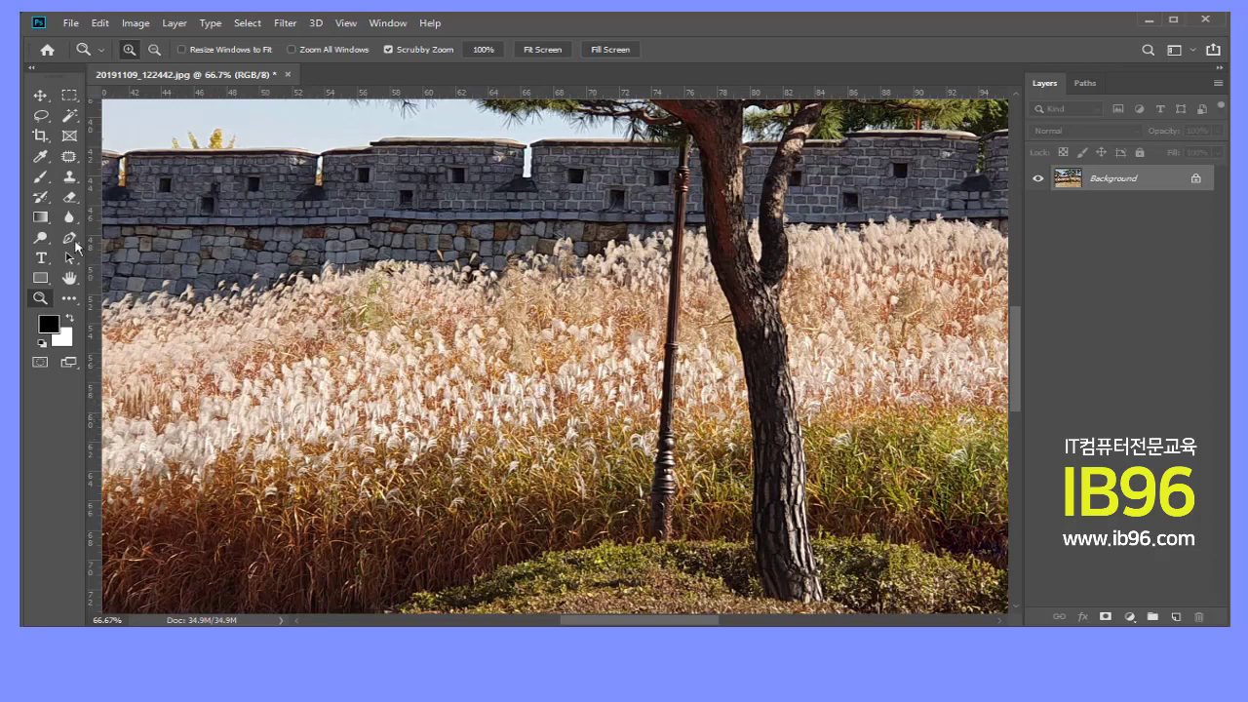
click(73, 163)
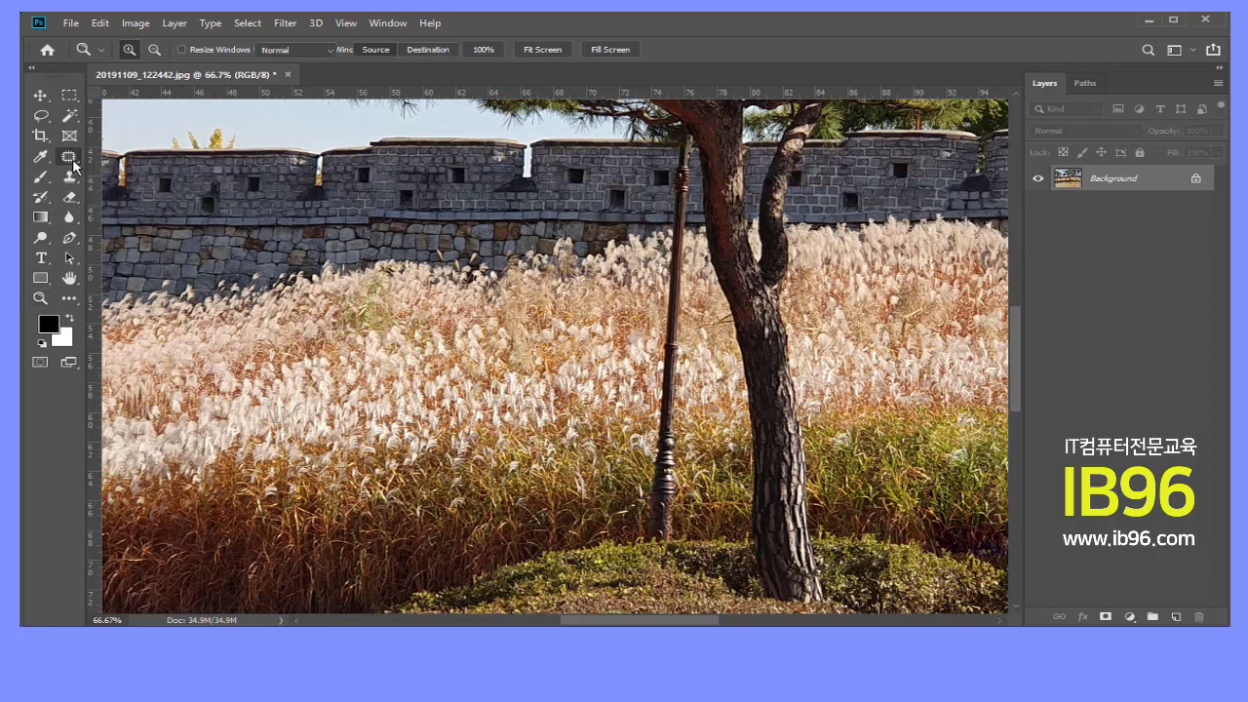
right_click(73, 163)
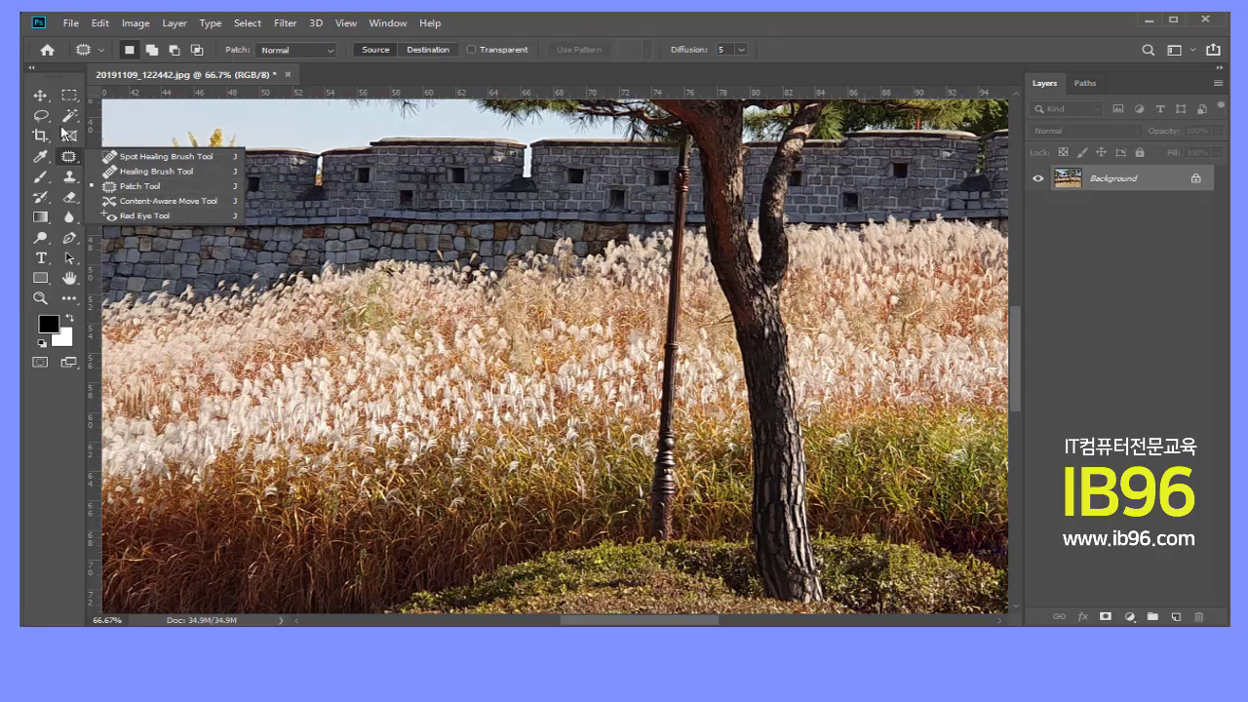
click(101, 22)
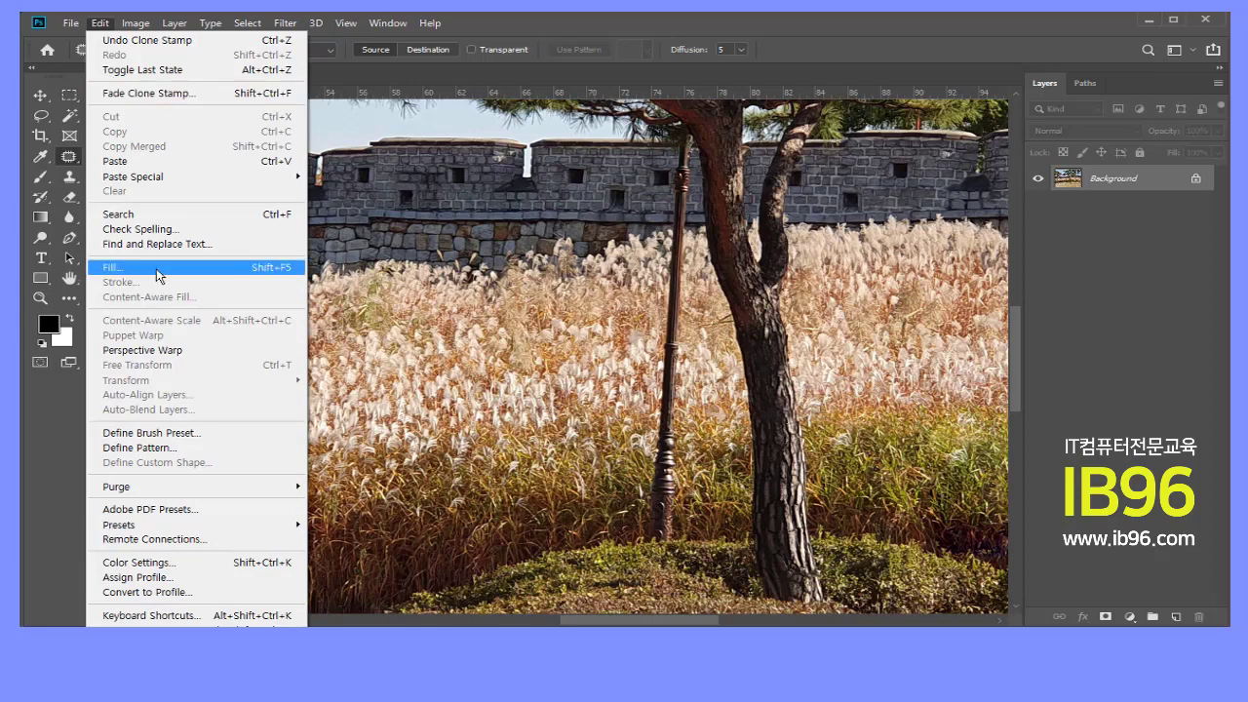
click(514, 20)
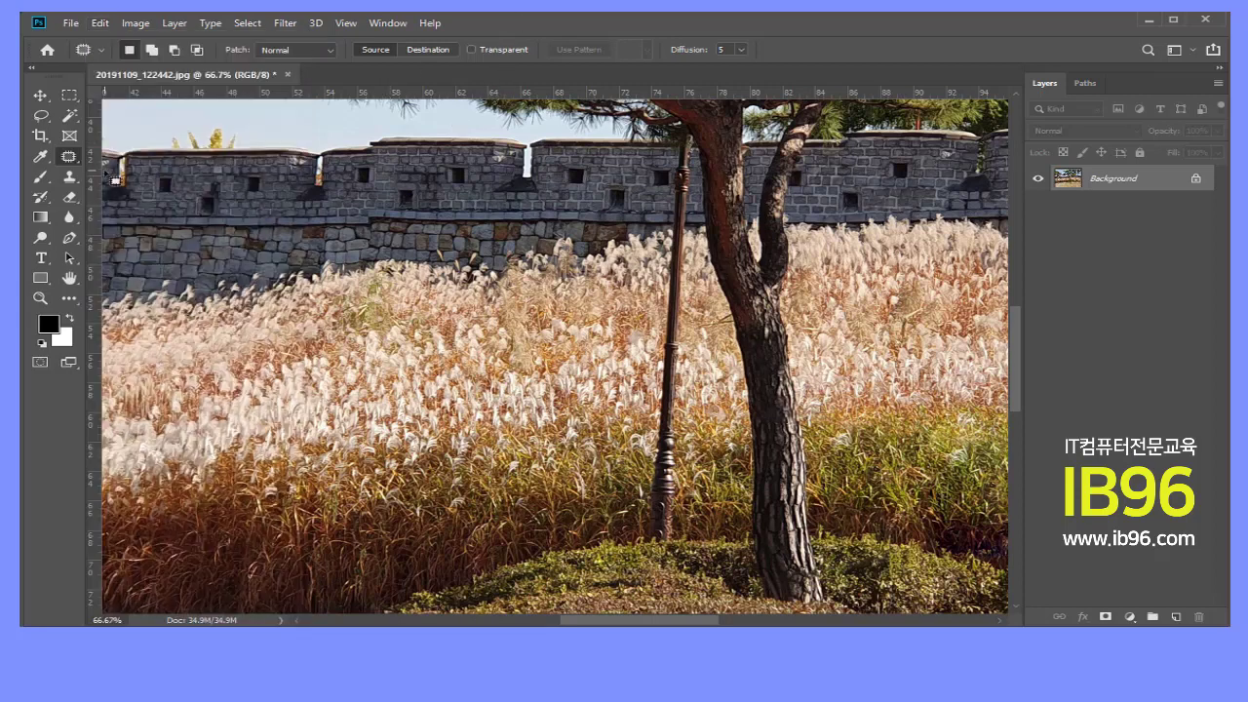
click(70, 178)
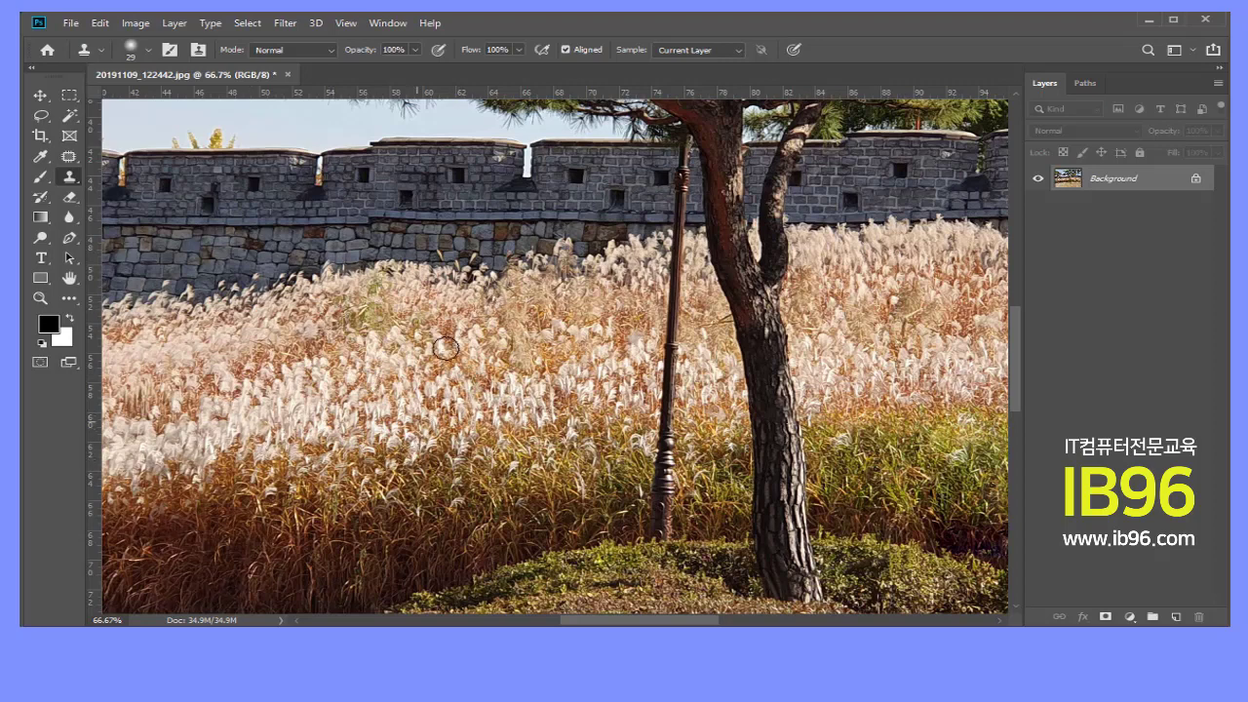
click(40, 95)
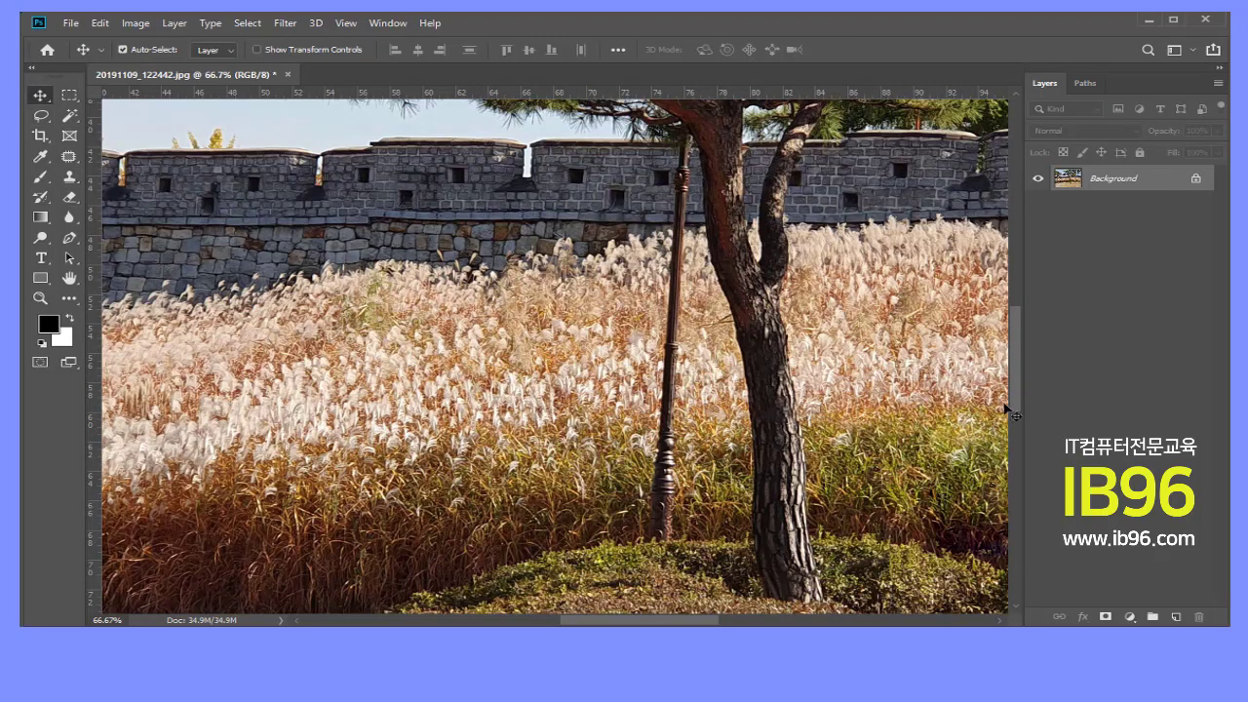